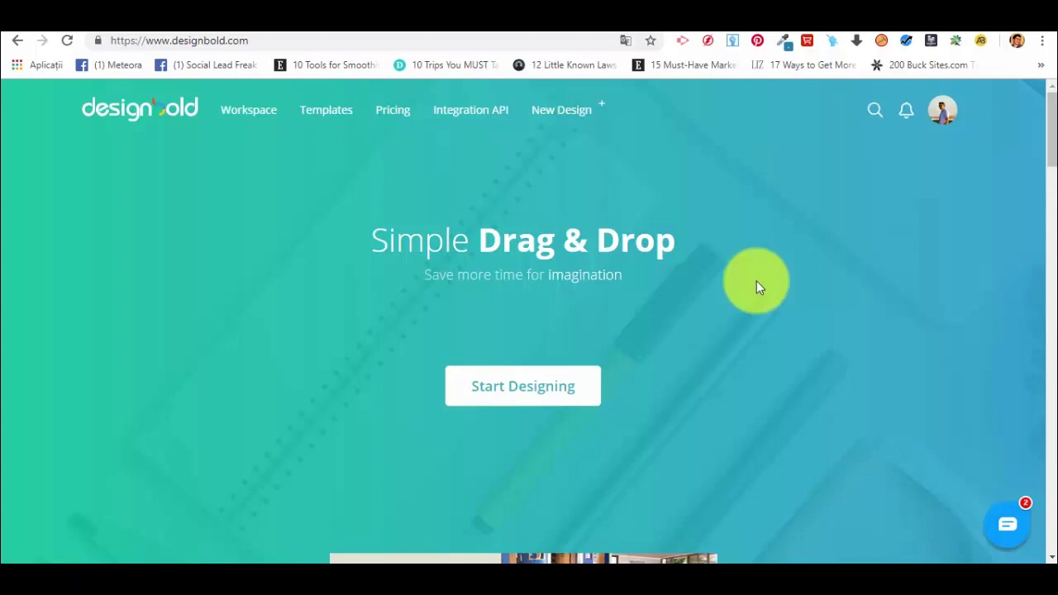
Log out of the current account on the DesignBold home page
click(947, 112)
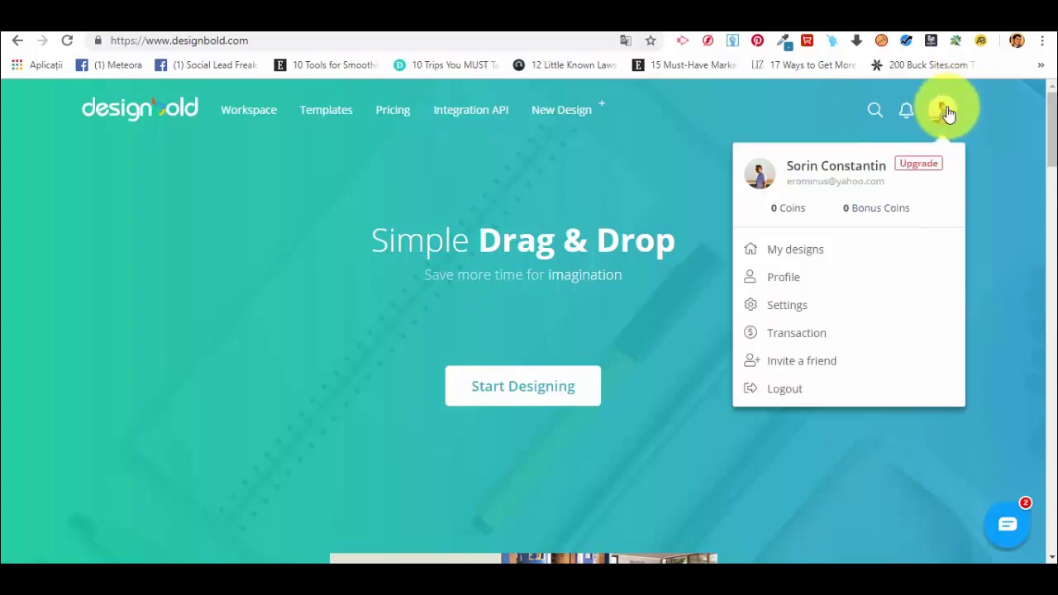
click(782, 389)
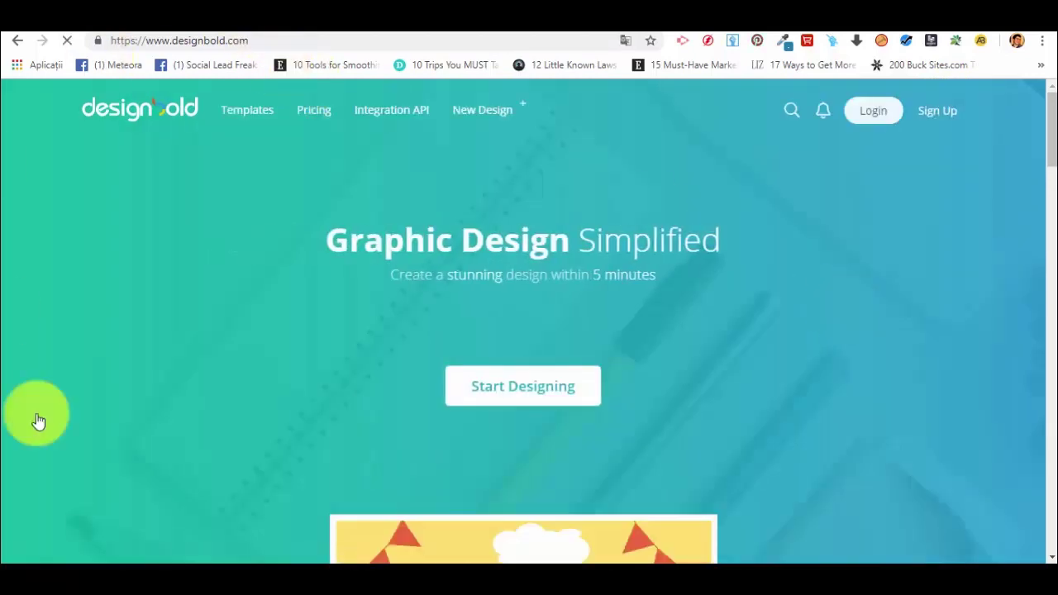
click(143, 39)
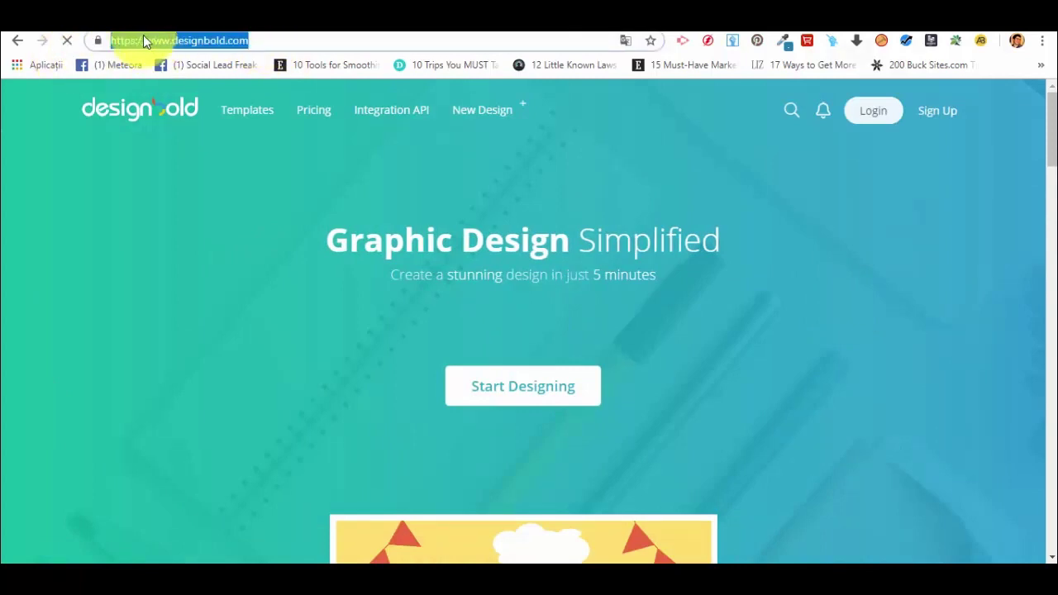
click(786, 272)
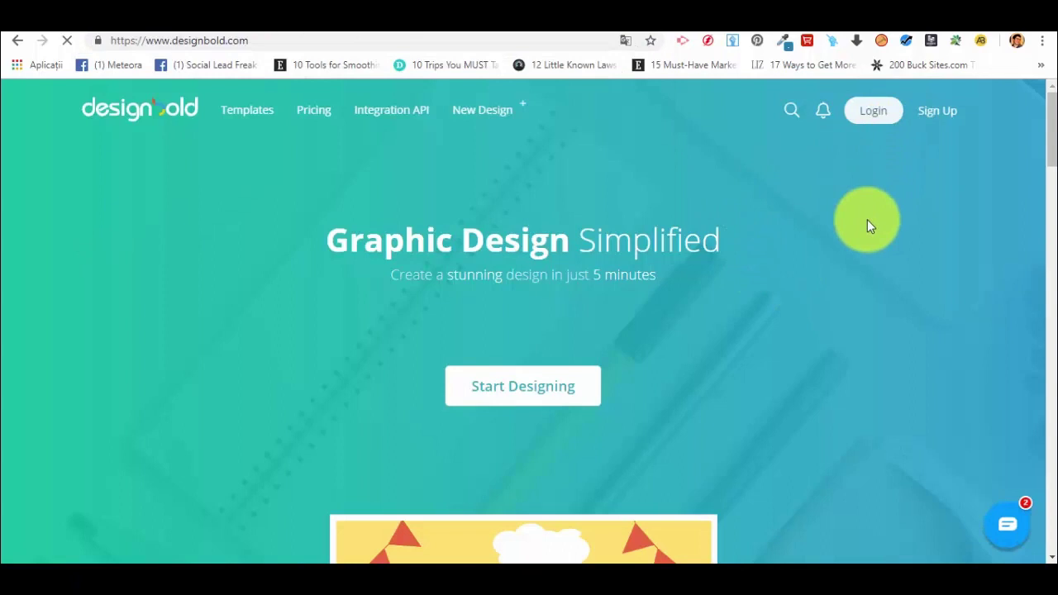
Check the sign-up options for a new account, close that form and log in with Facebook instead
click(947, 123)
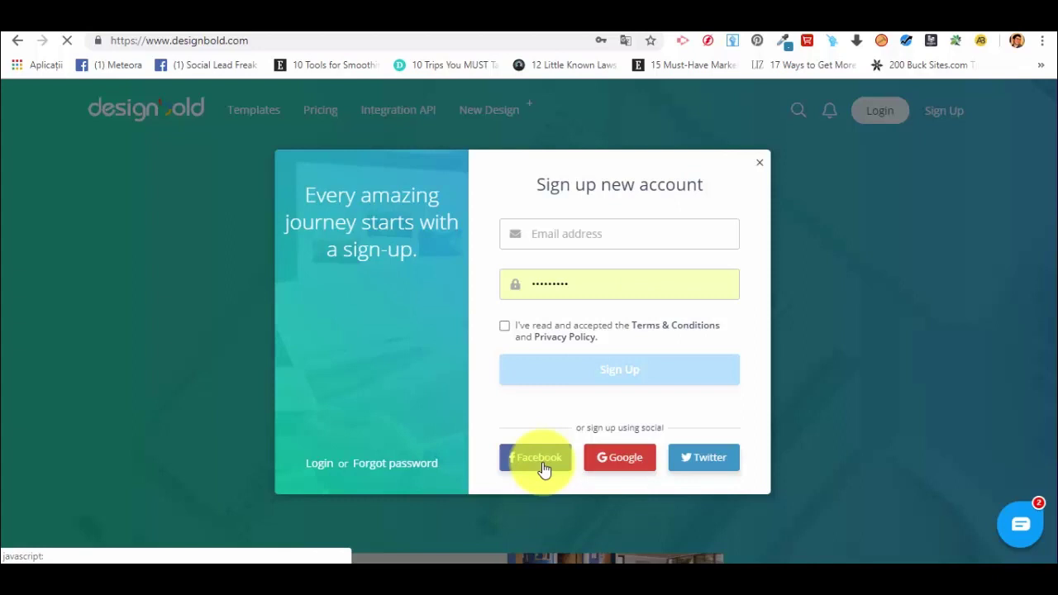
click(762, 165)
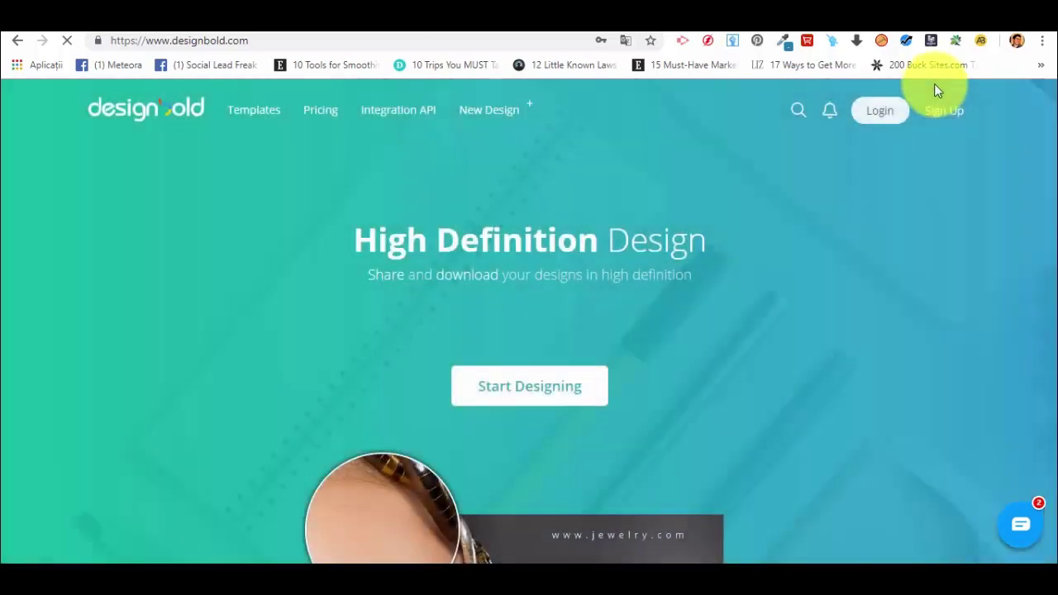
click(862, 117)
click(517, 453)
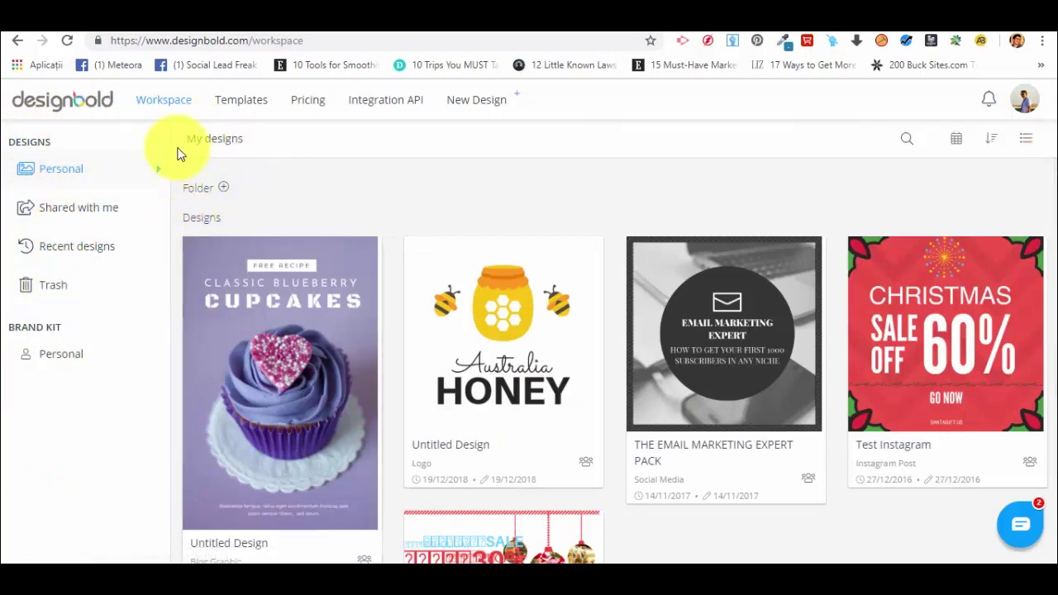
Look through the personal designs in the workspace and open the Test Instagram design
scroll(258, 343, down, 1)
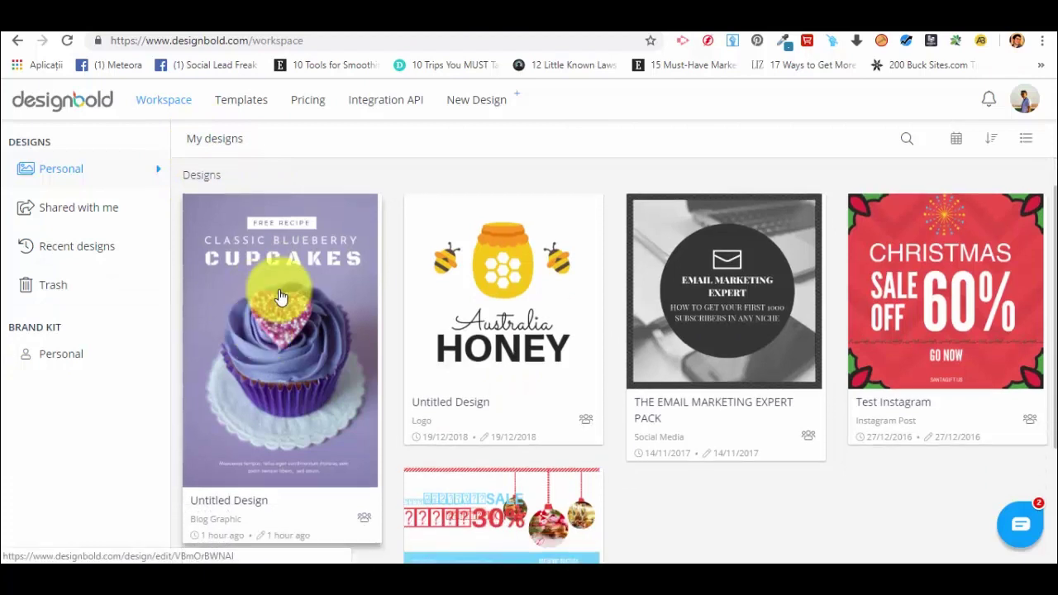
scroll(281, 298, down, 2)
scroll(281, 298, up, 3)
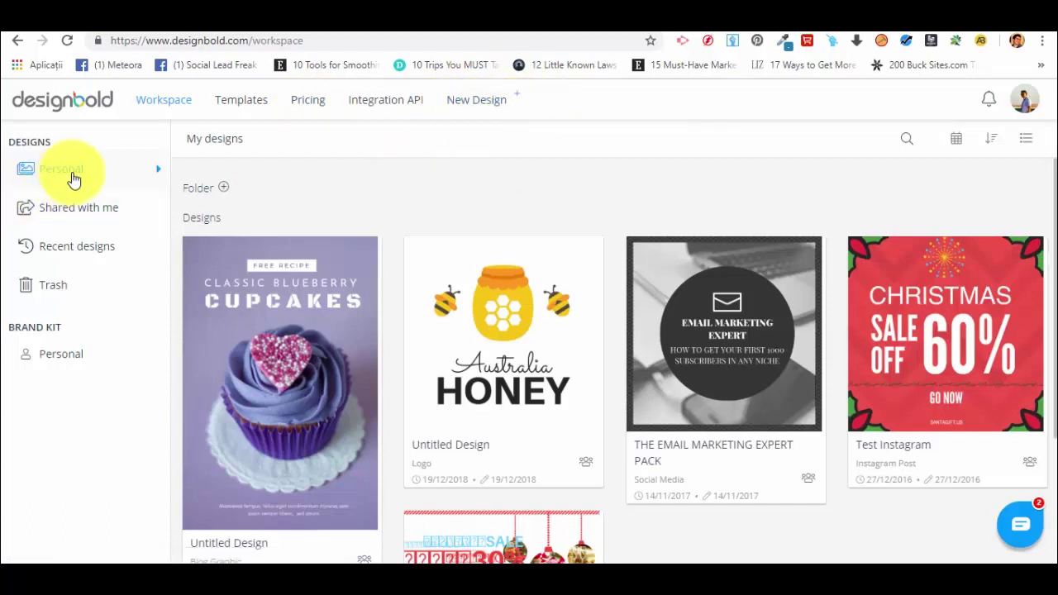
scroll(297, 282, down, 2)
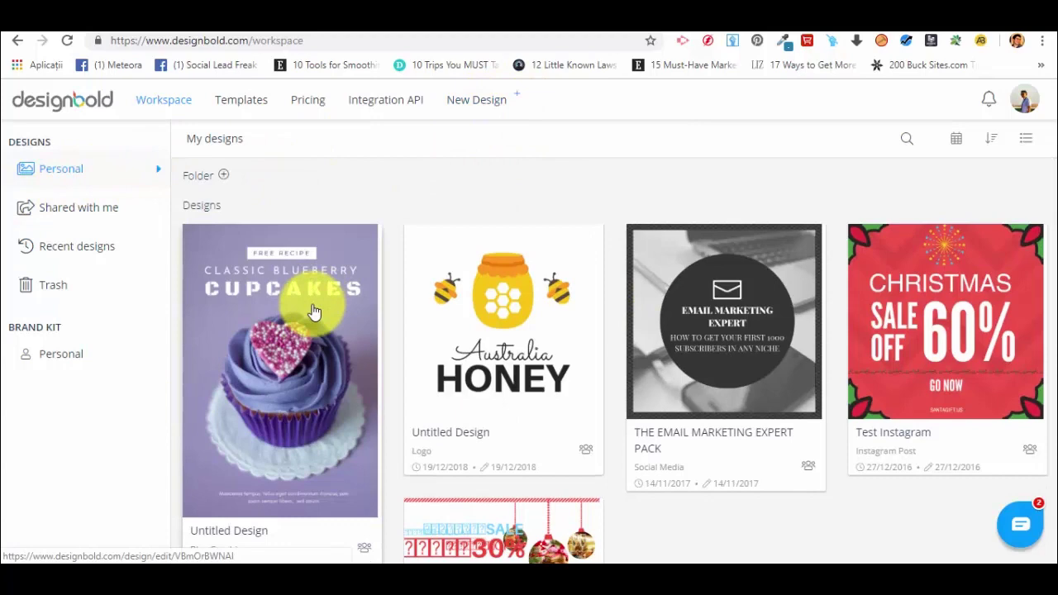
scroll(826, 265, up, 2)
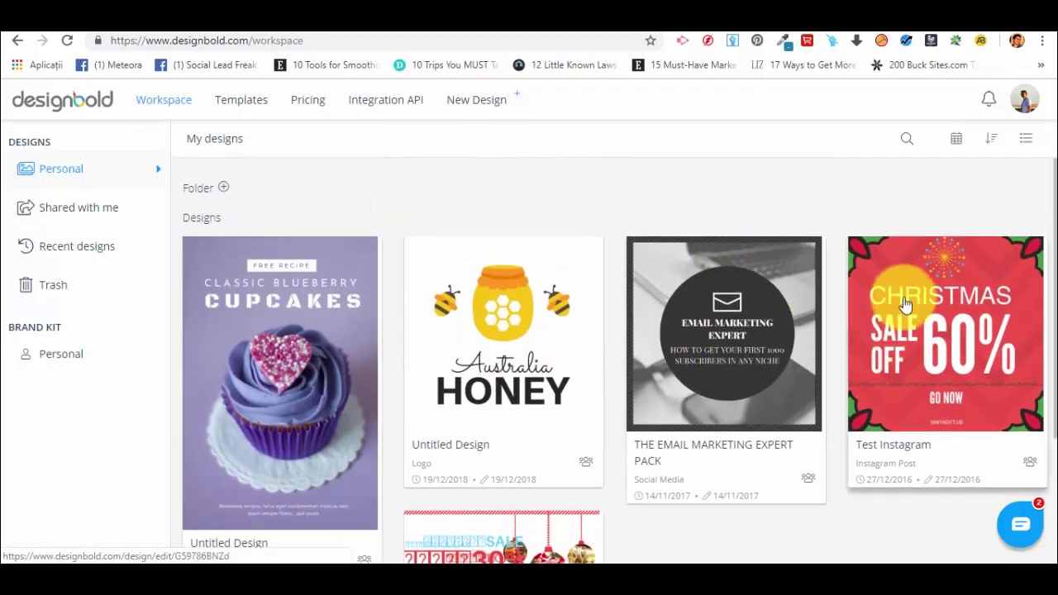
click(914, 291)
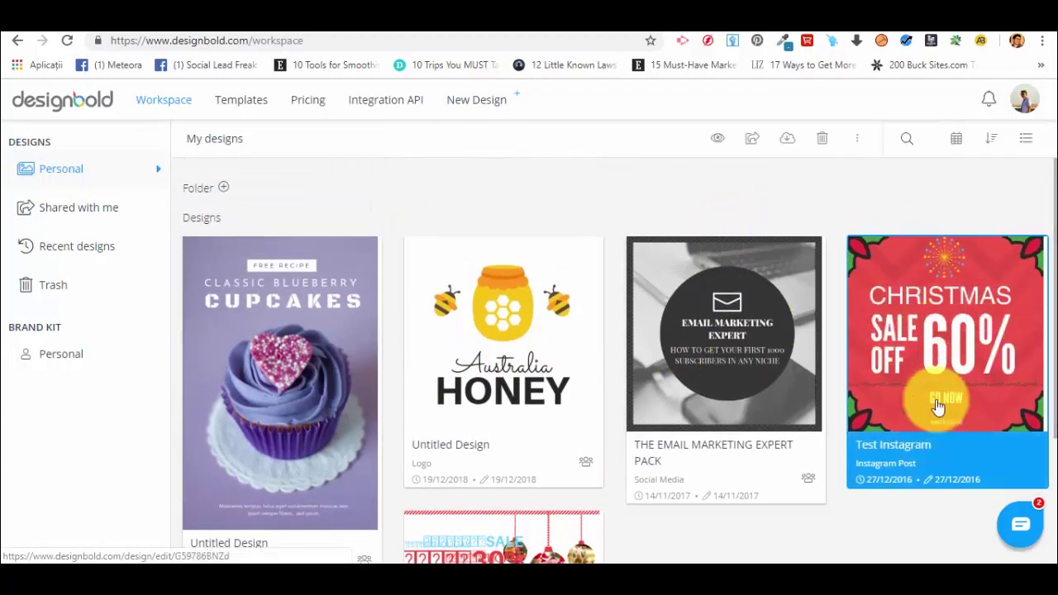
double_click(955, 355)
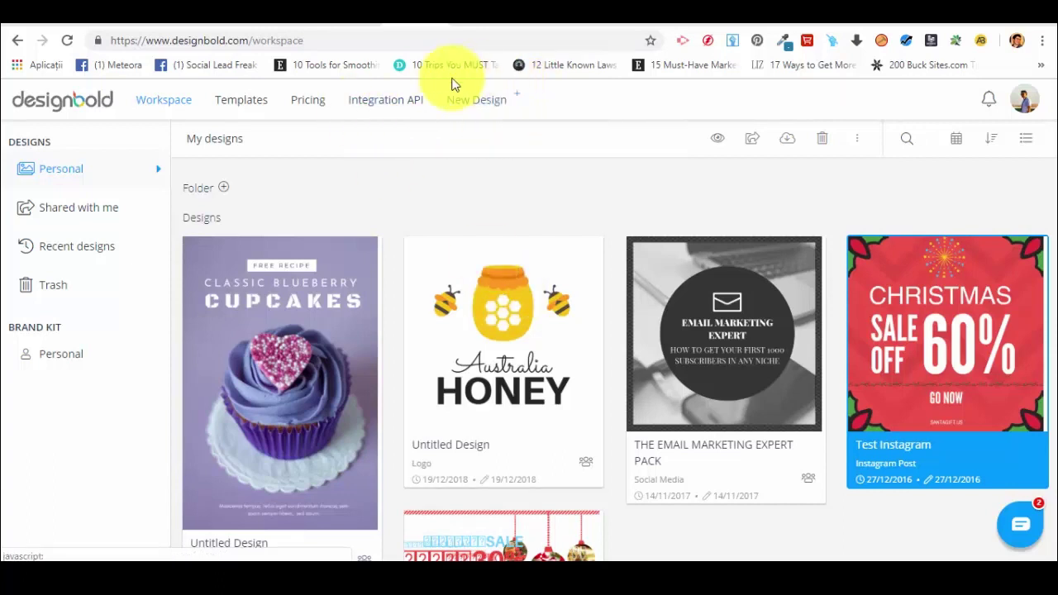
Start a new design and look through the document types and sizes suggested by the document type search
click(500, 109)
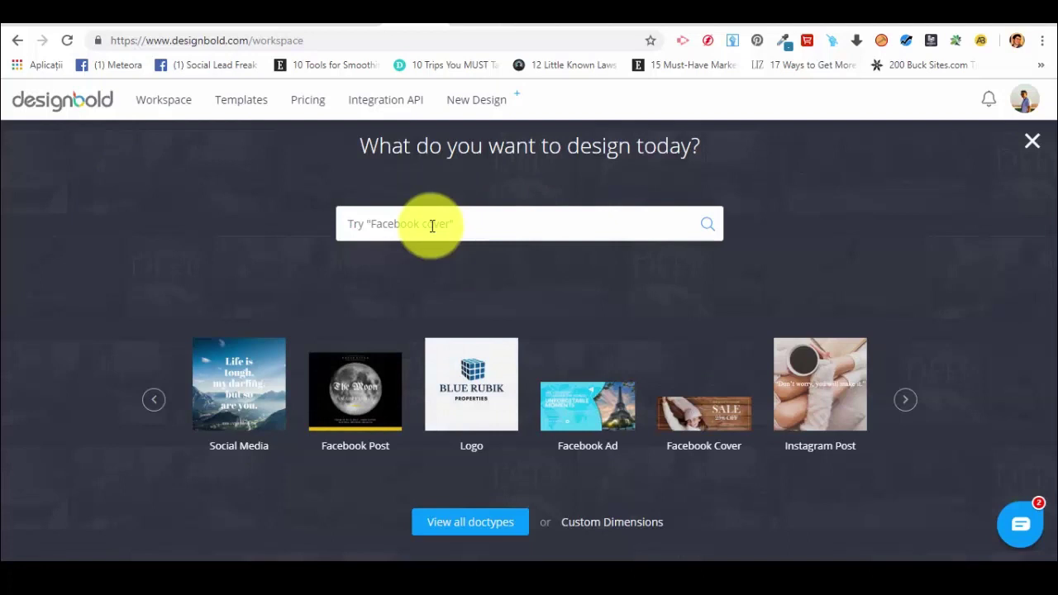
click(432, 226)
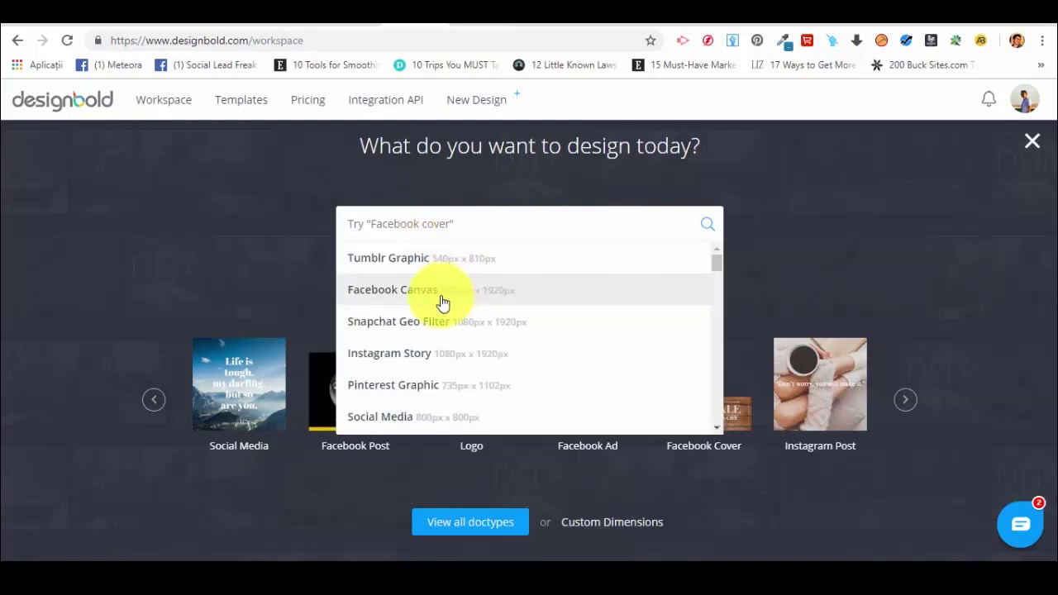
scroll(452, 328, down, 3)
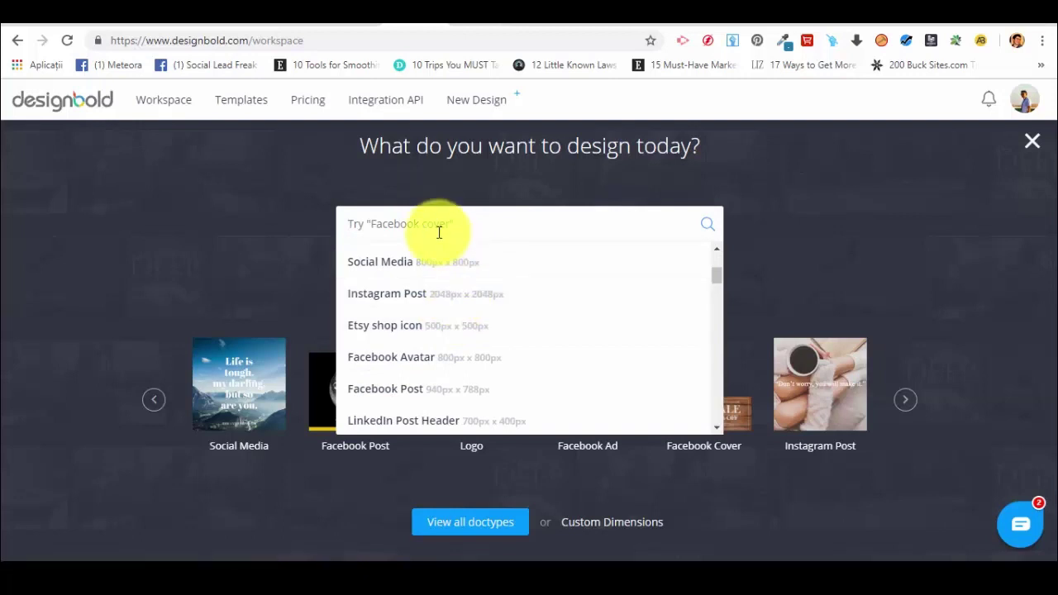
click(348, 182)
click(383, 223)
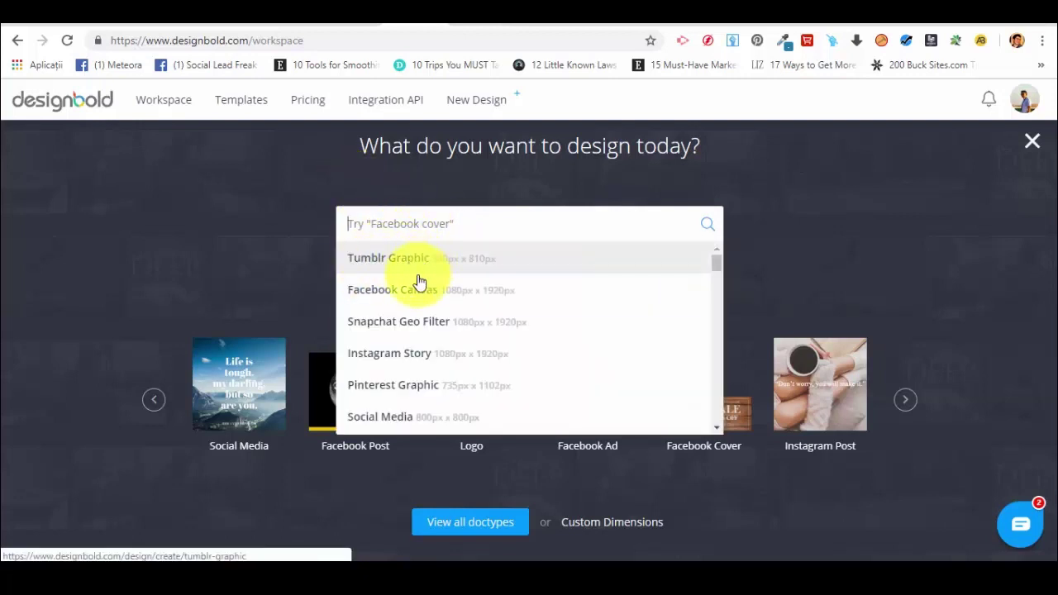
scroll(471, 292, down, 2)
scroll(470, 293, down, 5)
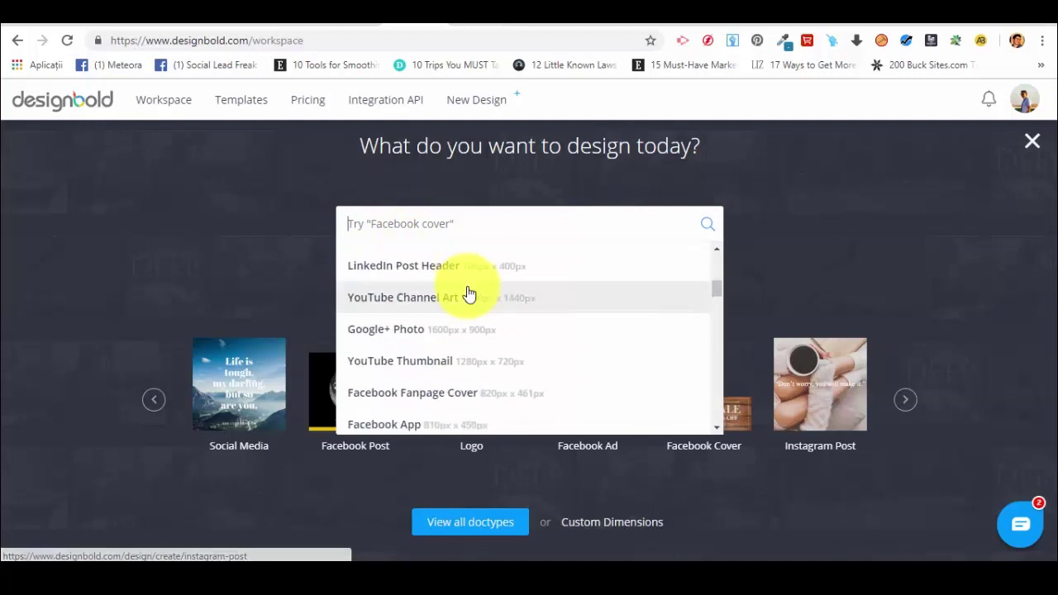
scroll(466, 296, down, 2)
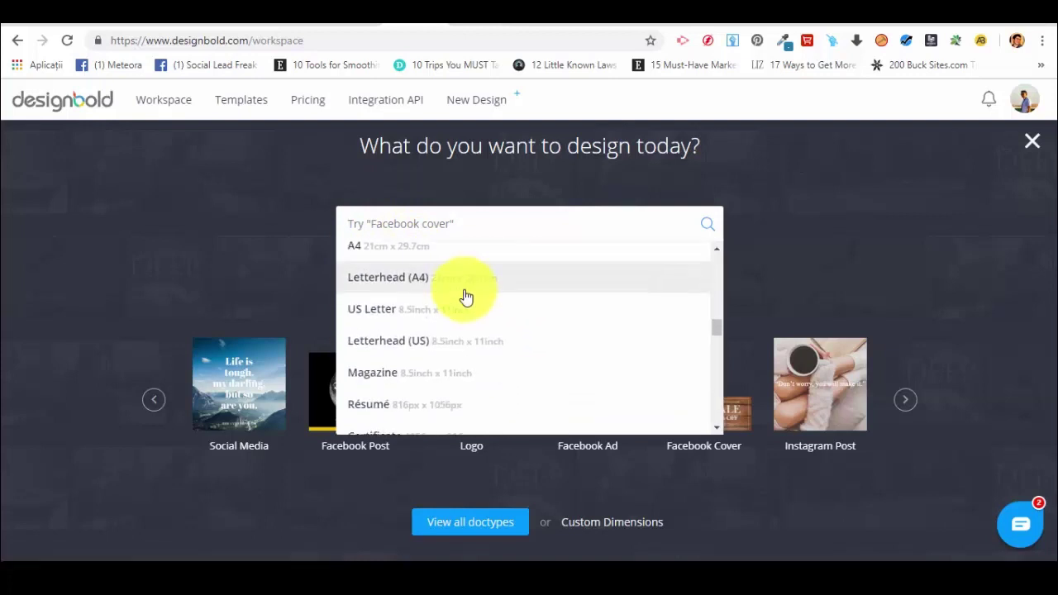
scroll(466, 296, down, 8)
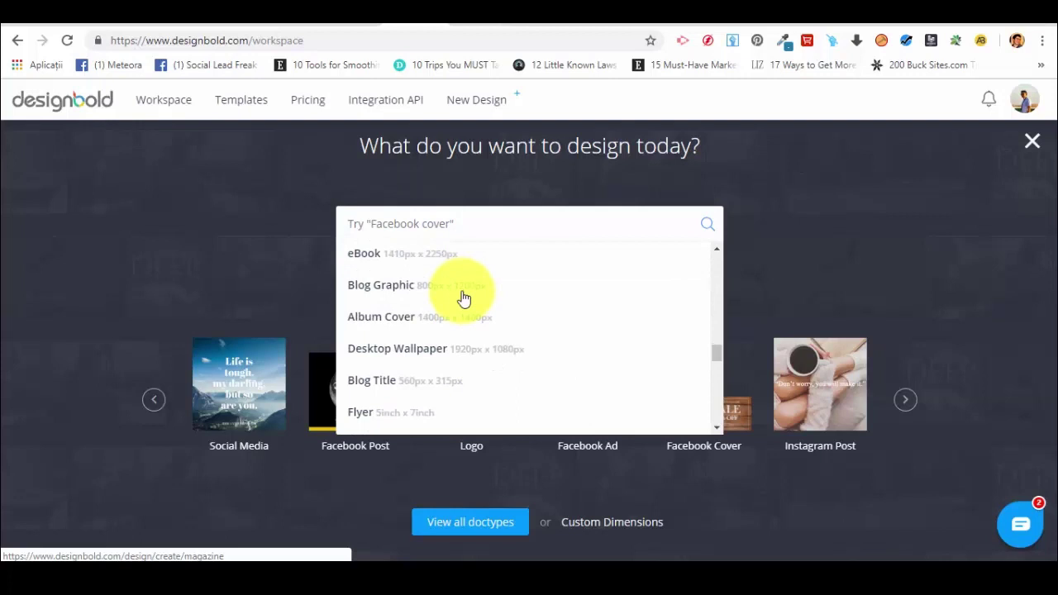
click(231, 292)
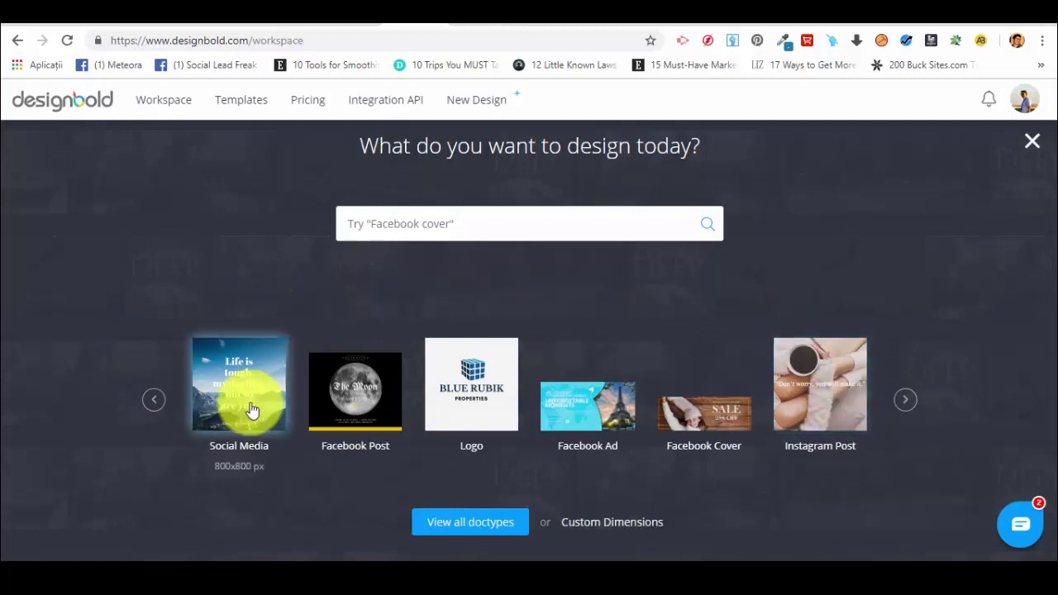
Browse the featured document types, from Social Media and Logo to Flyer, Magazine and Presentation
click(907, 400)
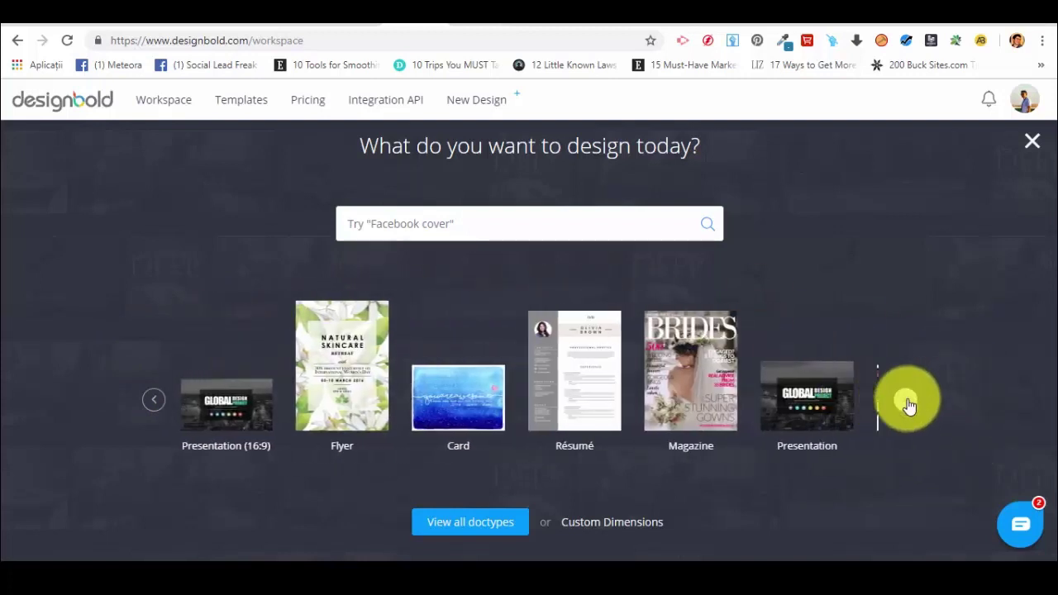
click(907, 403)
click(908, 404)
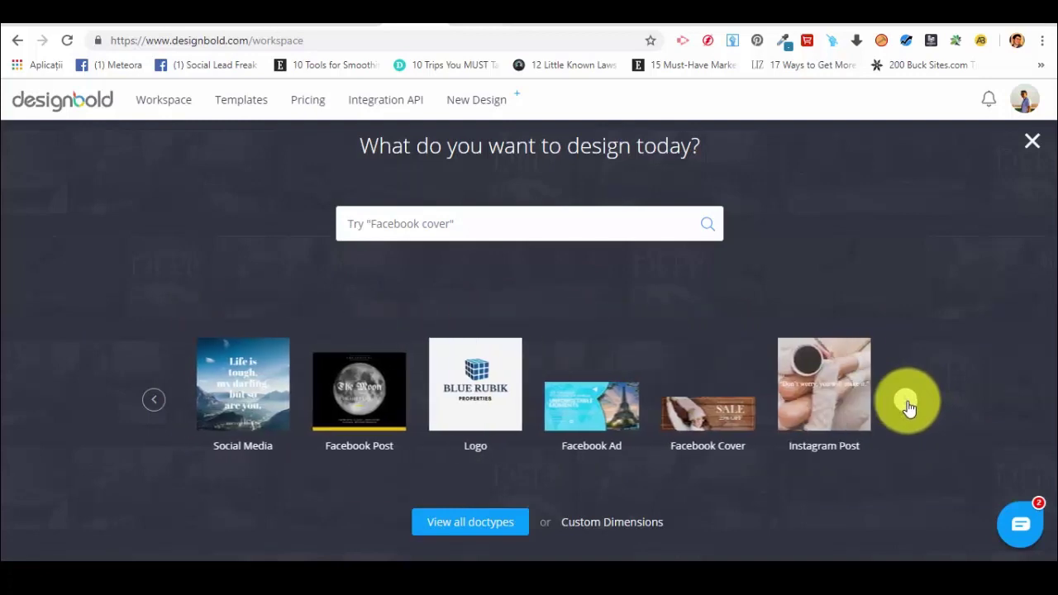
click(908, 404)
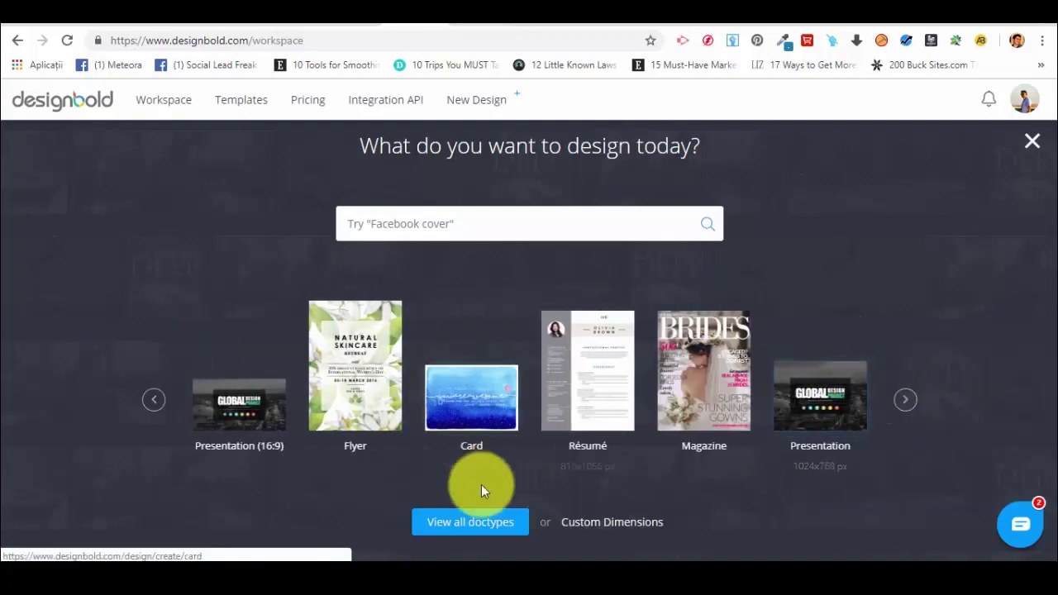
Display all document types by category and create a new Facebook Ad design from Ads and Commercials
click(482, 523)
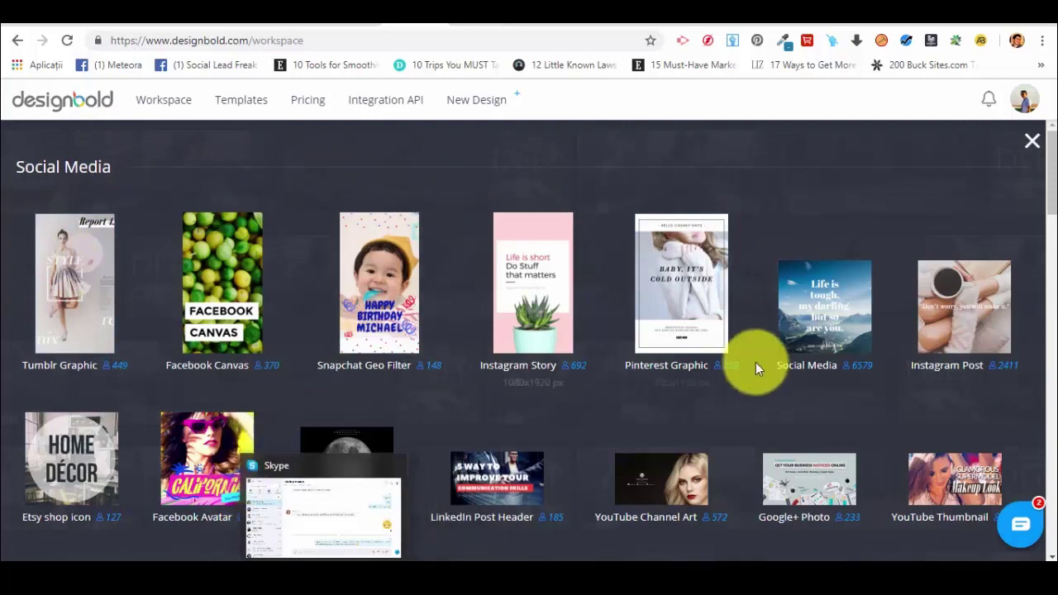
scroll(752, 349, down, 7)
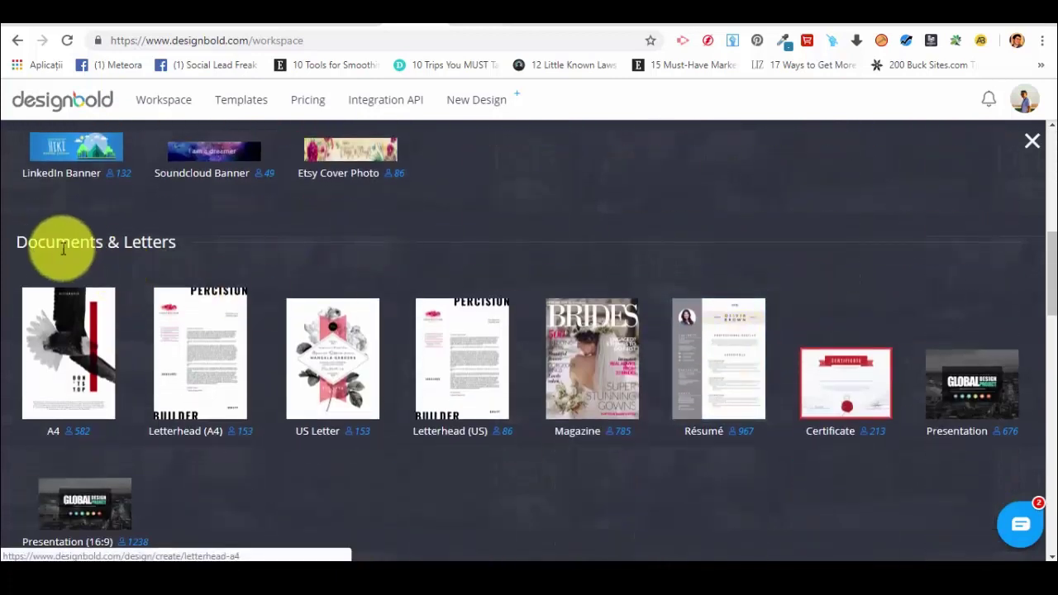
scroll(752, 288, down, 5)
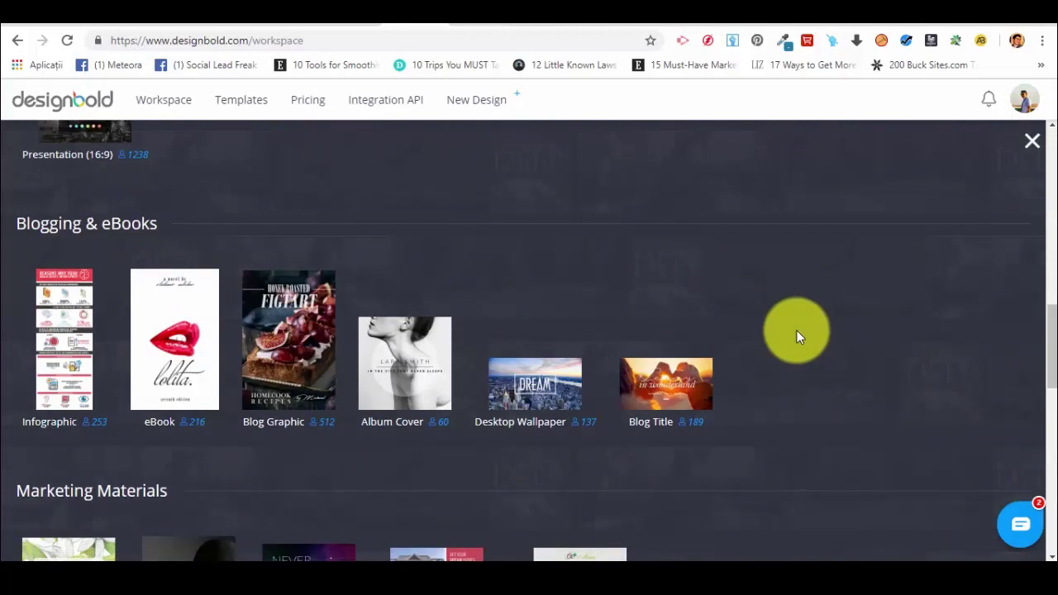
scroll(739, 326, down, 3)
scroll(248, 381, down, 5)
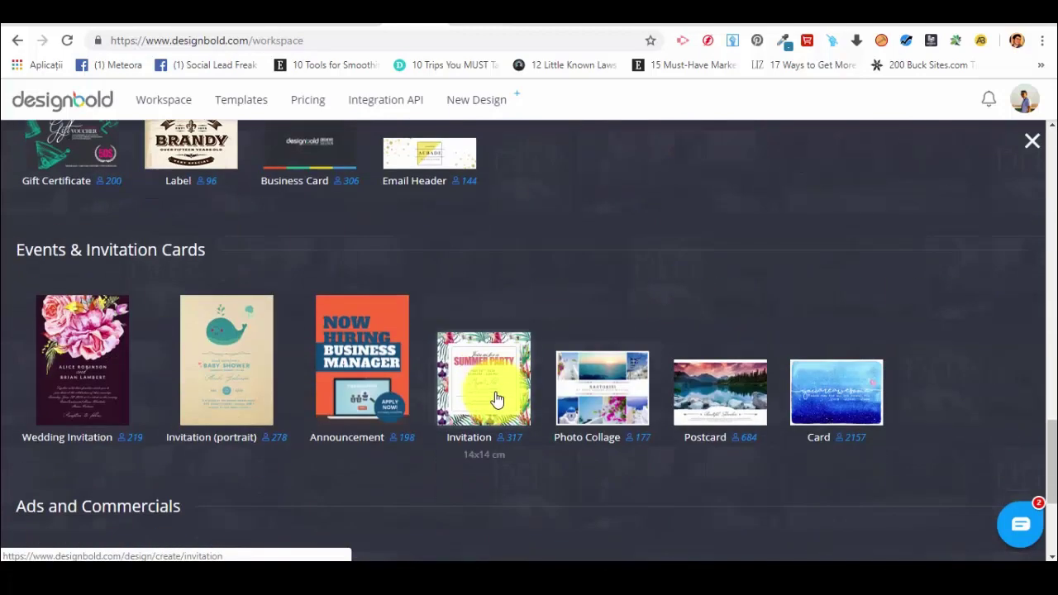
scroll(302, 259, down, 2)
scroll(302, 259, down, 2)
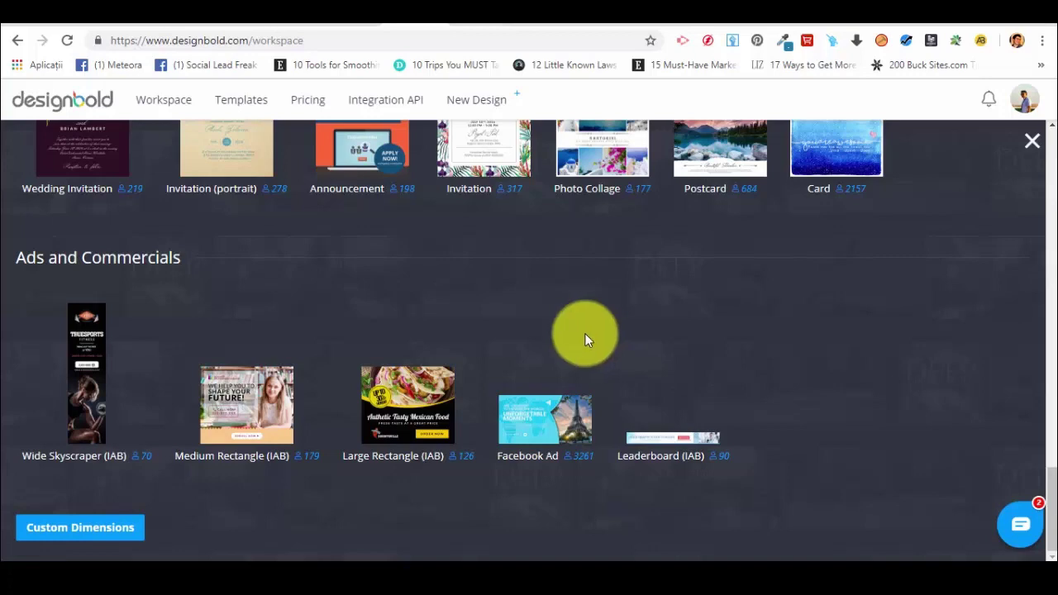
scroll(579, 335, up, 2)
scroll(567, 413, down, 2)
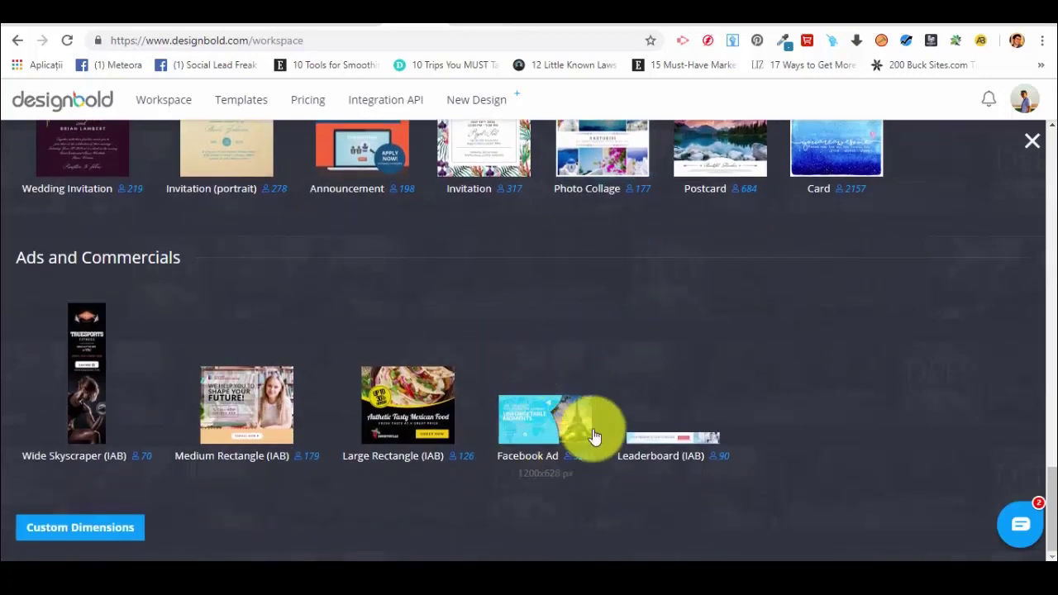
click(545, 429)
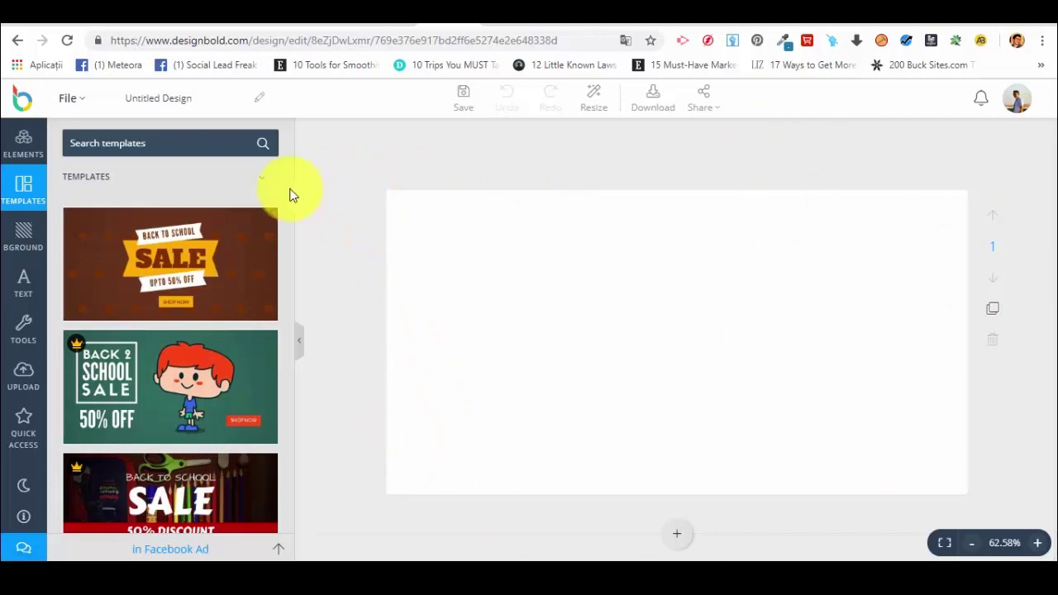
Rename the untitled Facebook Ad design as Test 1
click(194, 99)
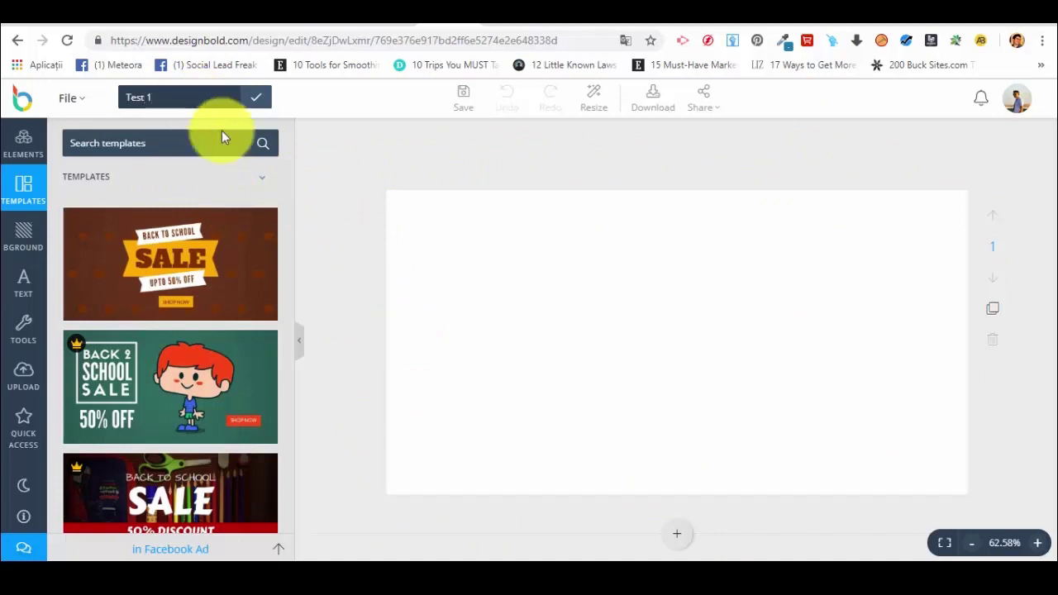
click(352, 186)
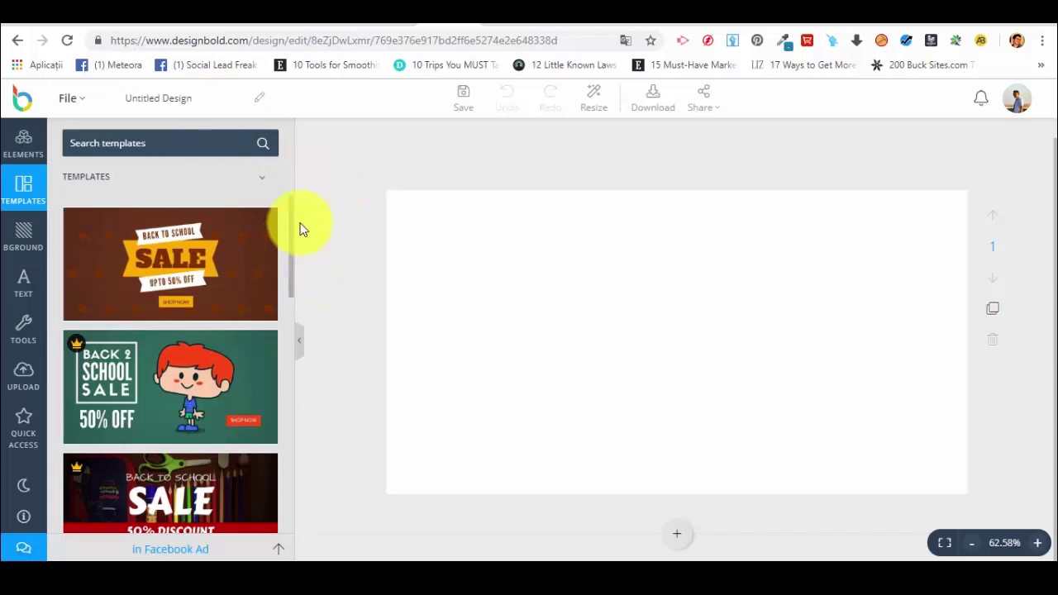
click(197, 98)
click(256, 97)
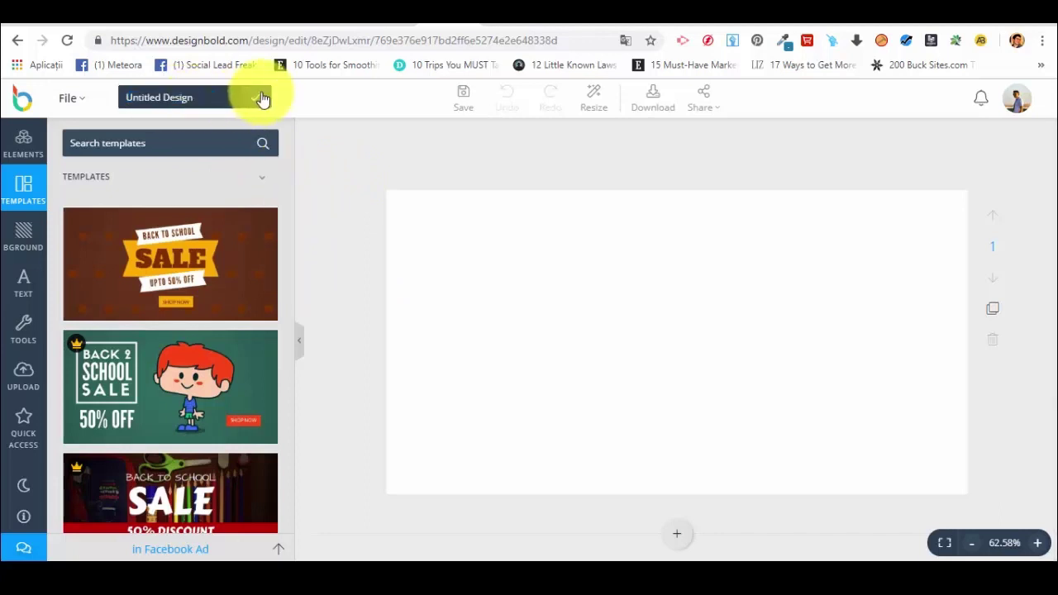
click(194, 100)
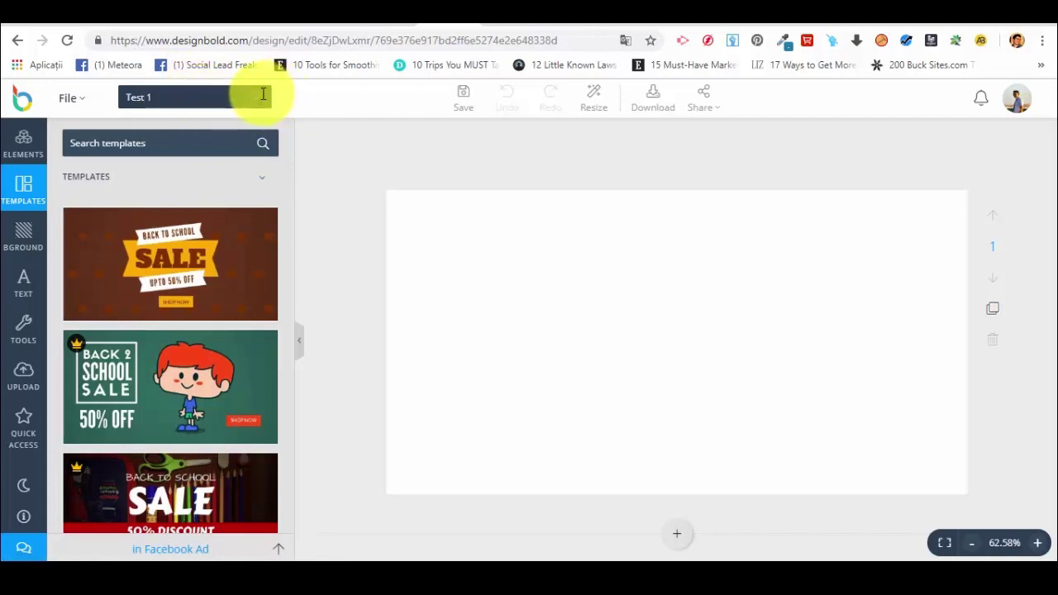
click(263, 96)
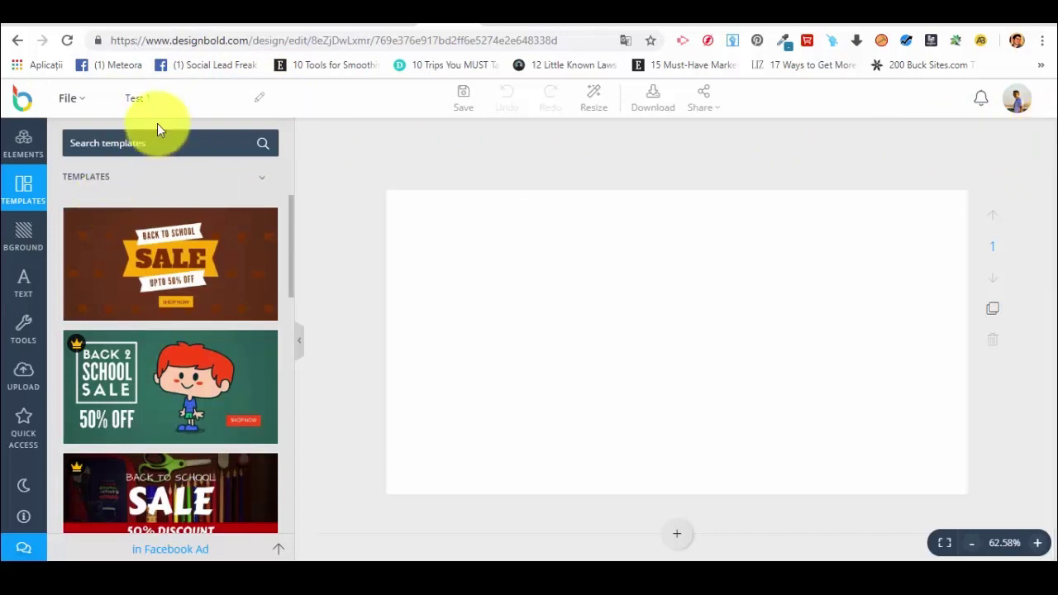
Browse the Facebook Ad templates and apply the black Back to School Sale Off 40% template with the photo to the blank page
scroll(202, 262, down, 4)
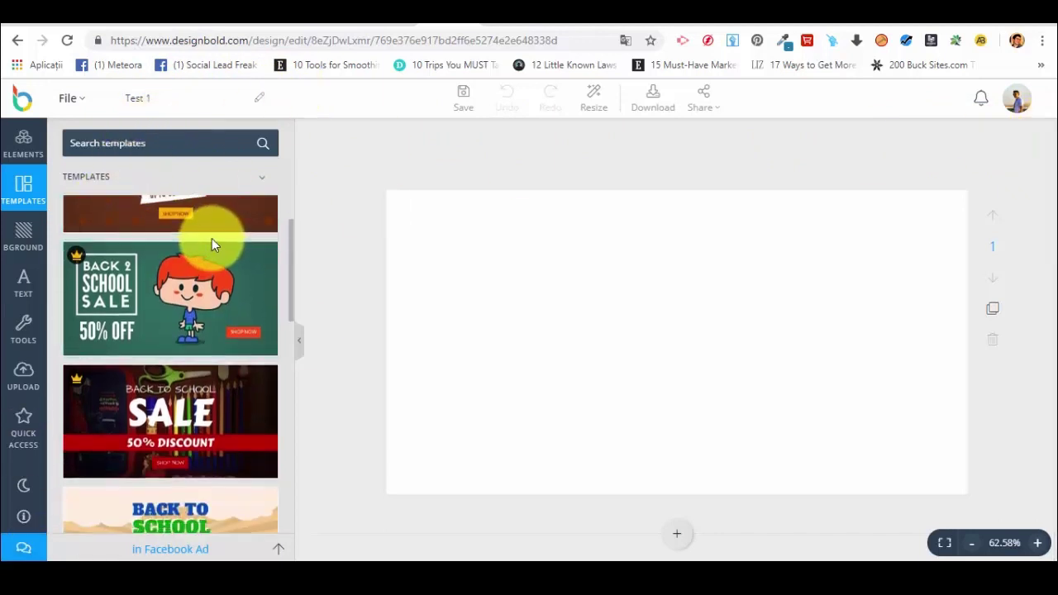
scroll(214, 263, up, 4)
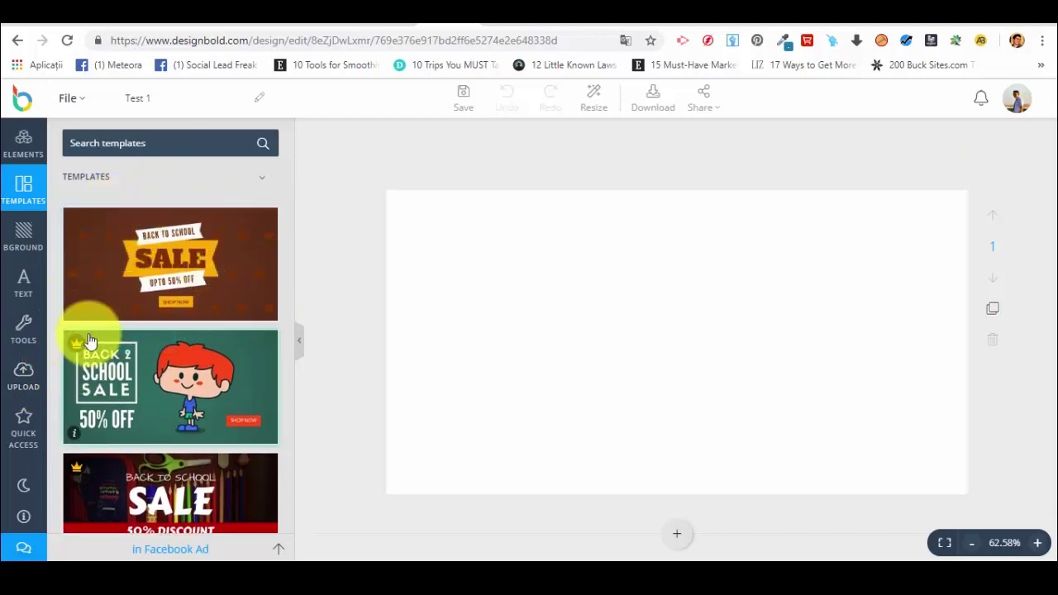
mouse_move(77, 347)
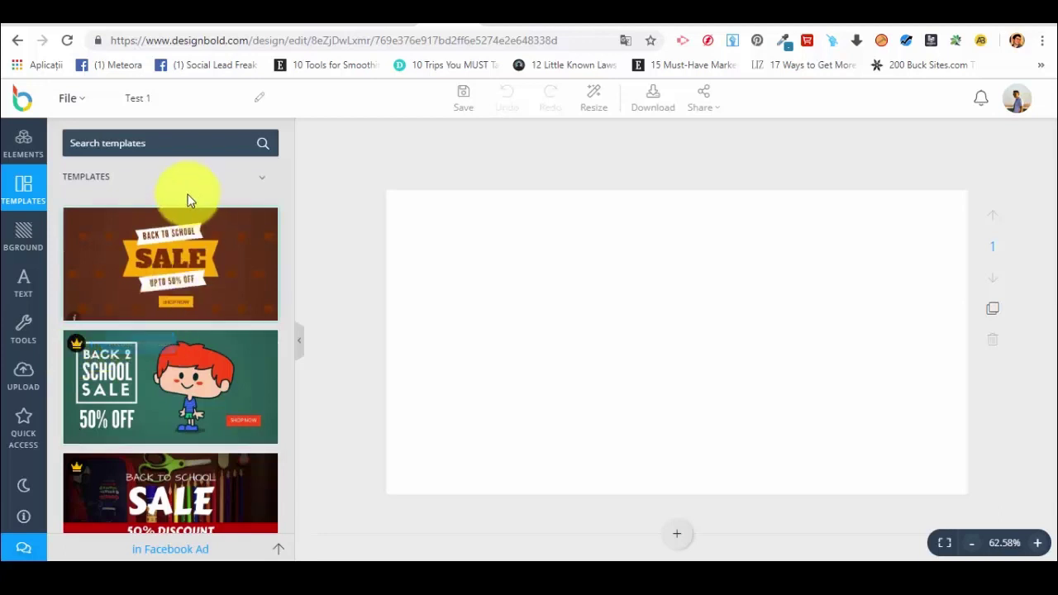
scroll(227, 246, down, 3)
scroll(171, 425, down, 5)
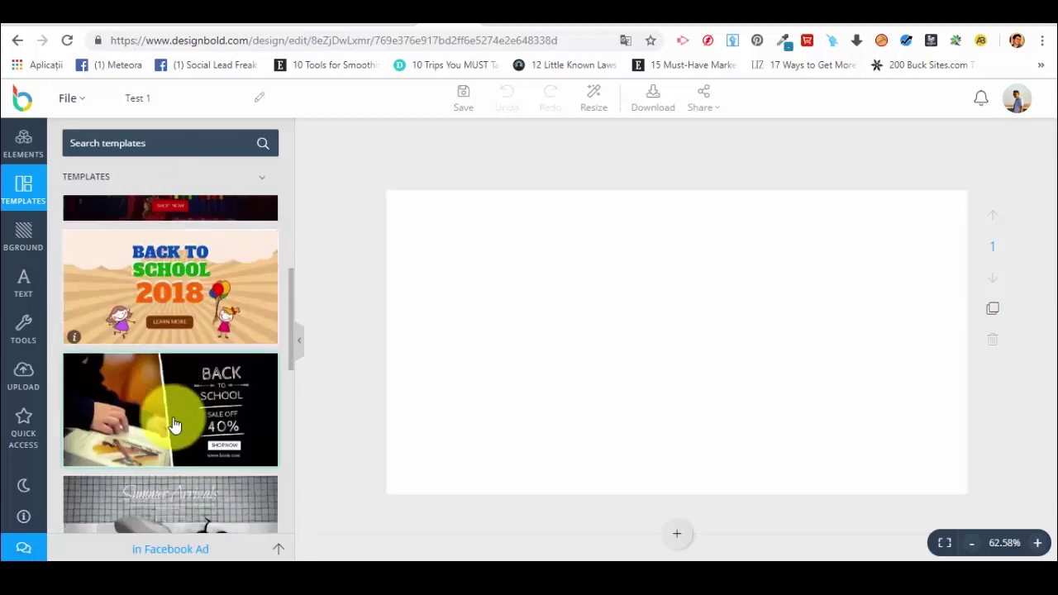
scroll(248, 328, down, 7)
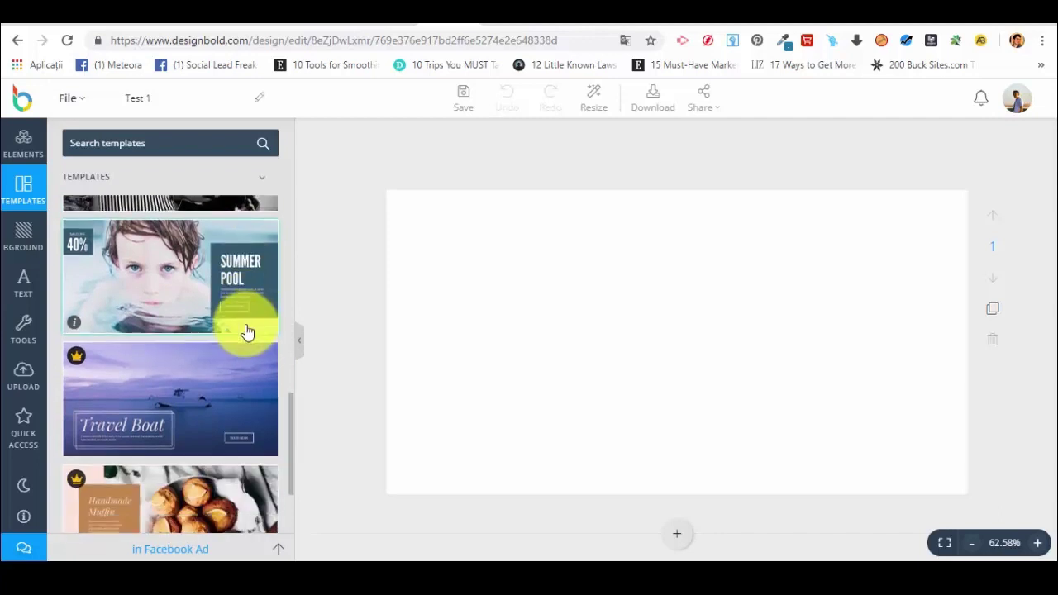
scroll(242, 330, down, 5)
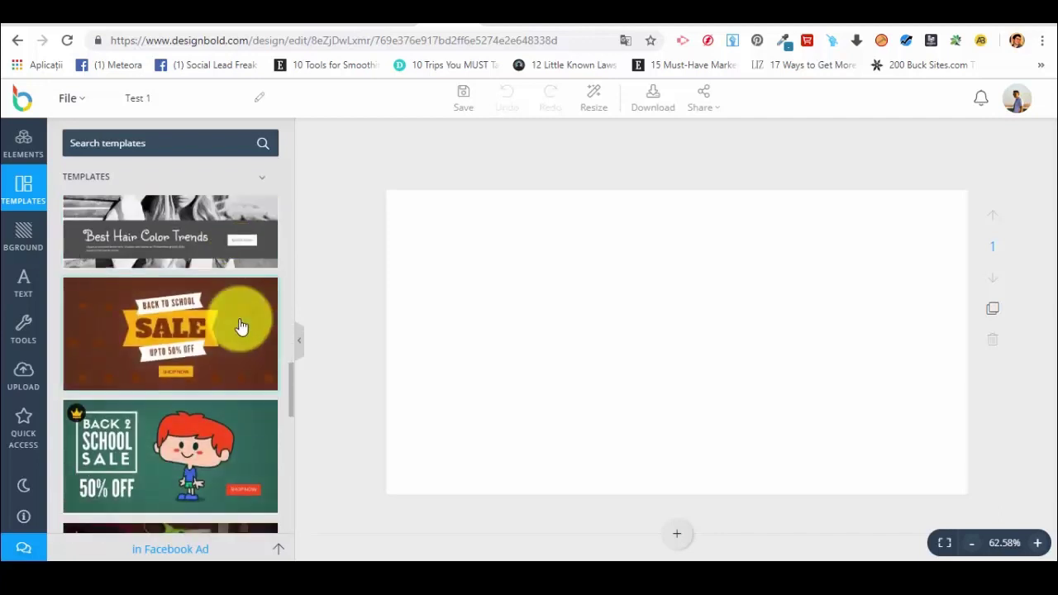
scroll(240, 328, down, 4)
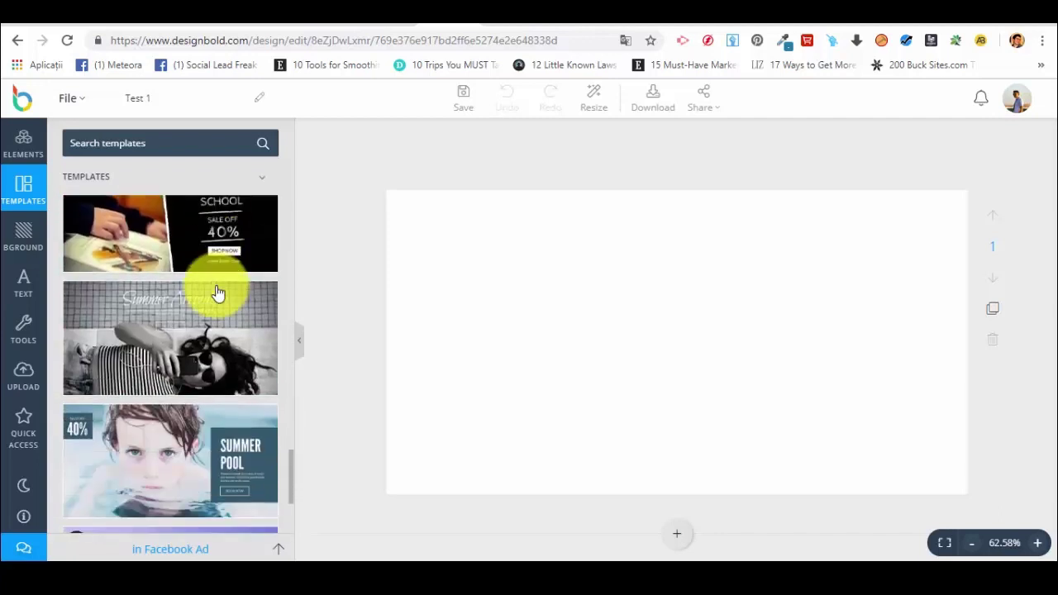
scroll(206, 330, up, 1)
click(213, 289)
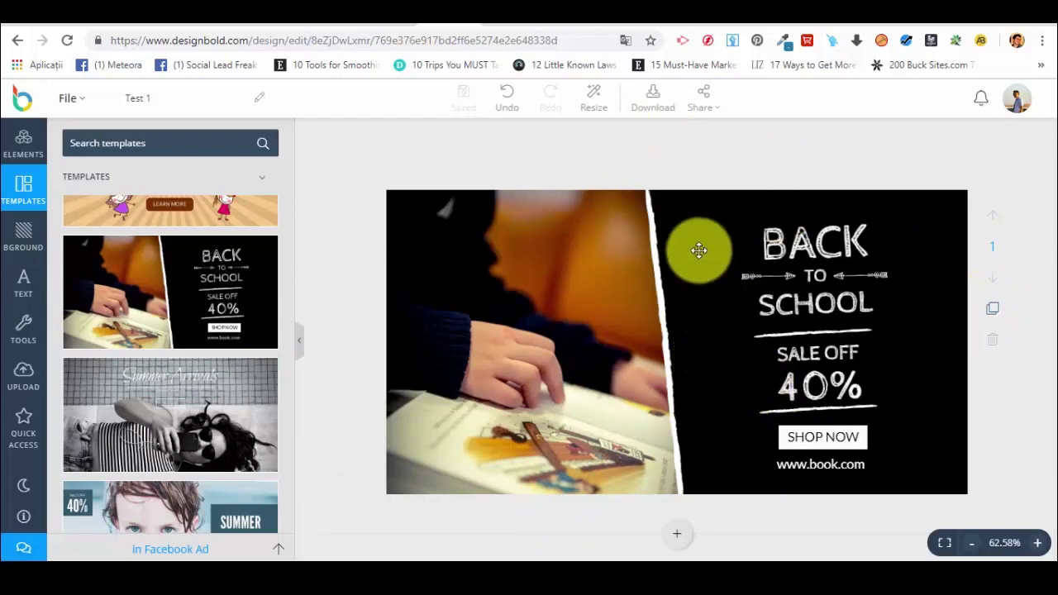
Select the black panel and the photo in turn to examine the editing options of each element
click(693, 230)
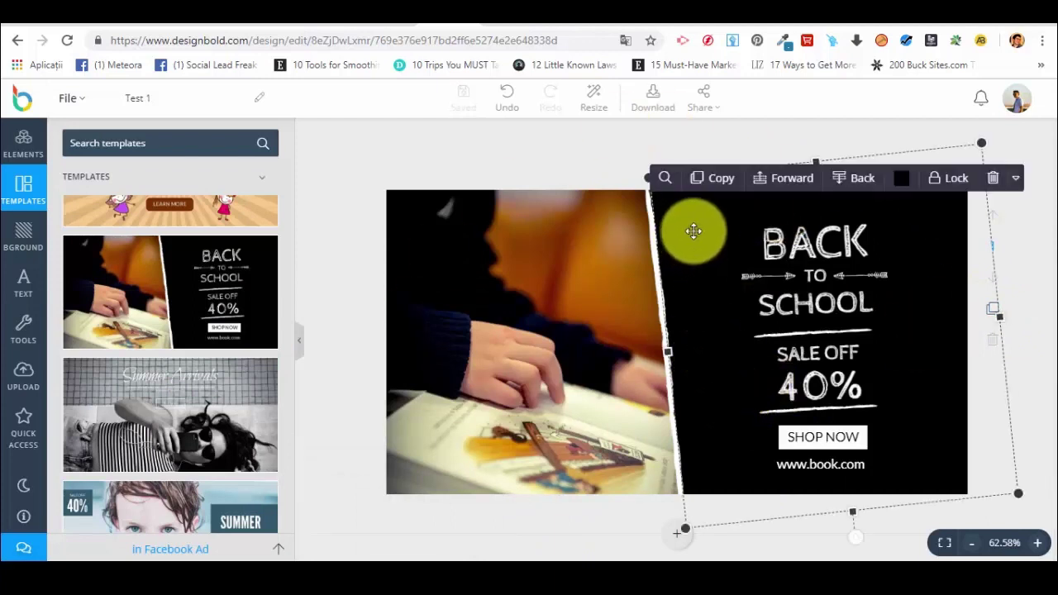
click(568, 262)
click(903, 210)
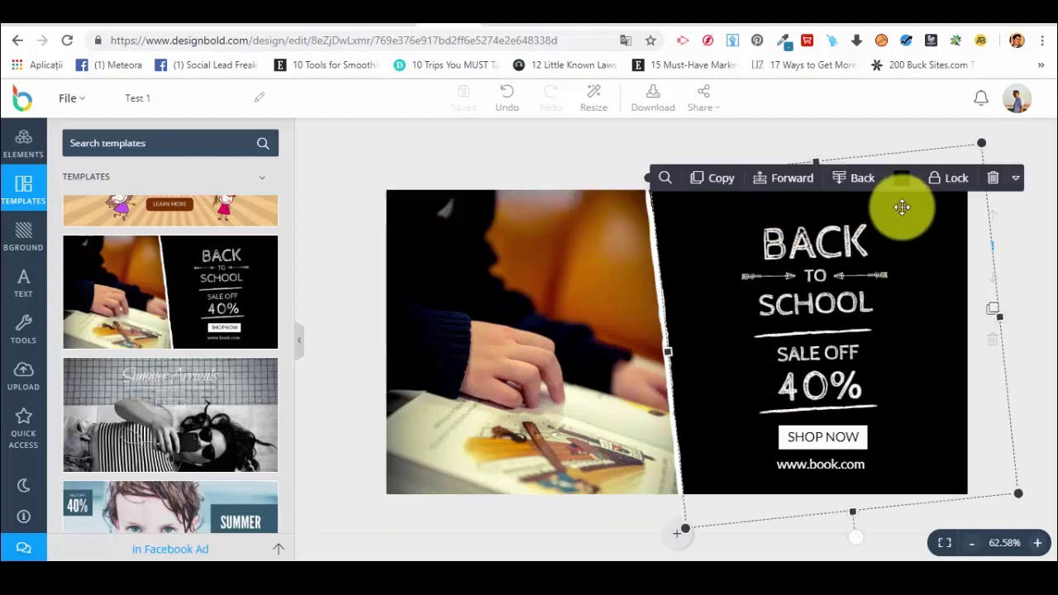
click(553, 229)
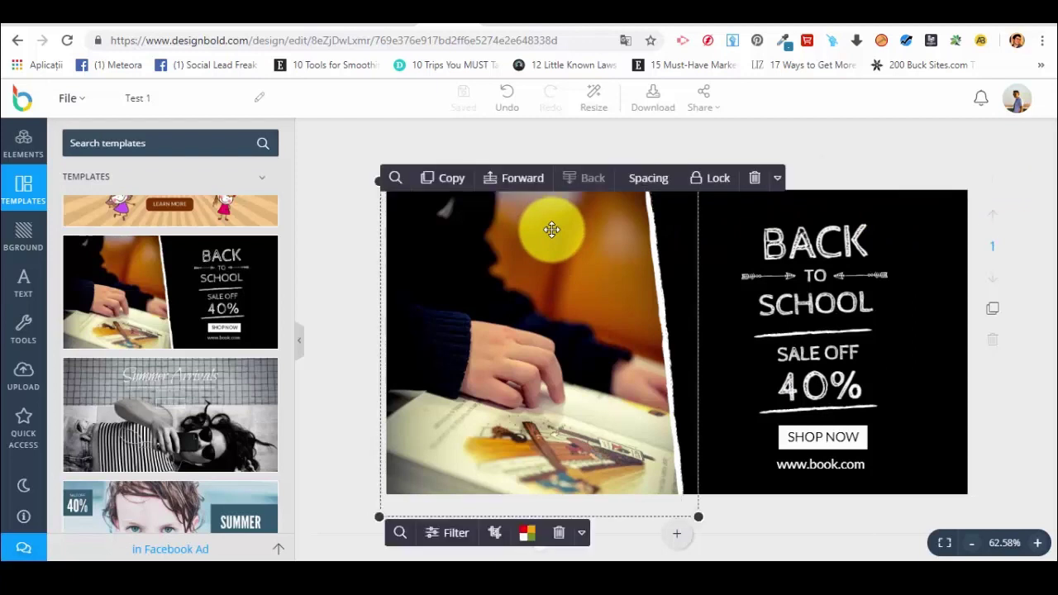
click(885, 213)
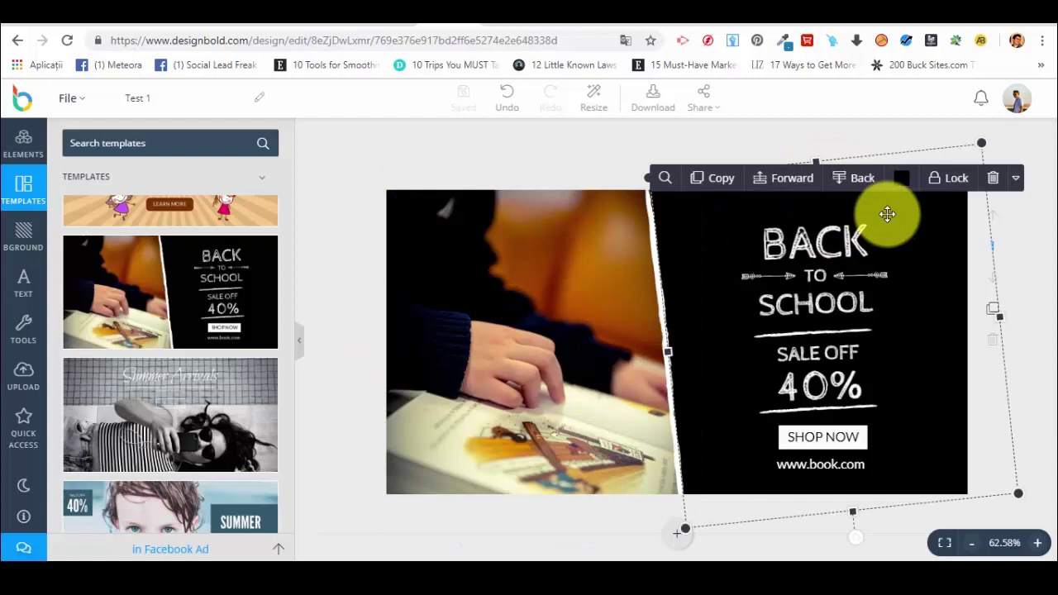
Replace the BACK heading with TEXT, check that the other text lines are editable, and deselect everything
double_click(833, 242)
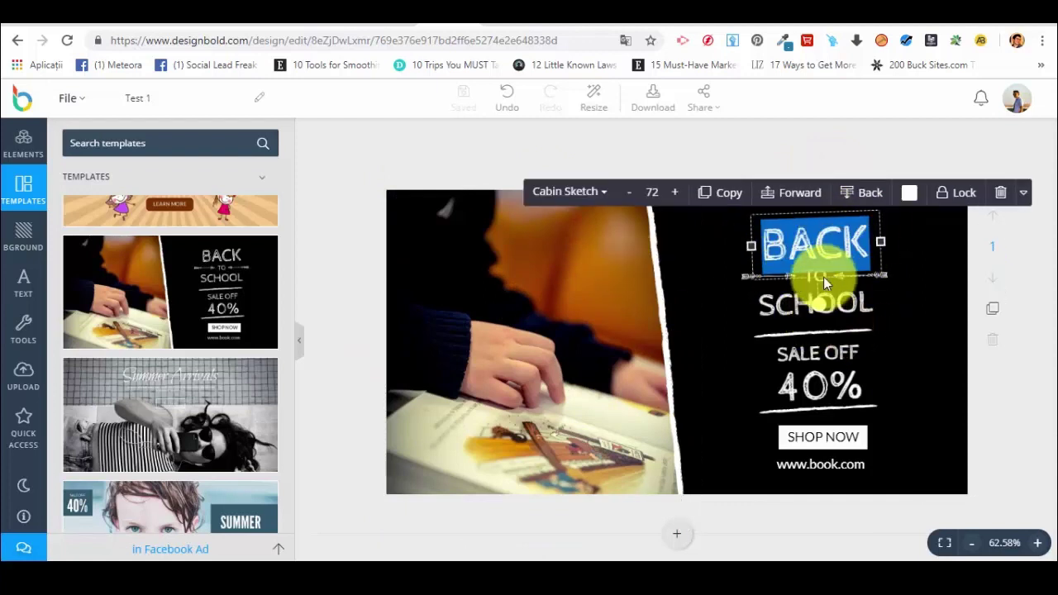
text(TEXT)
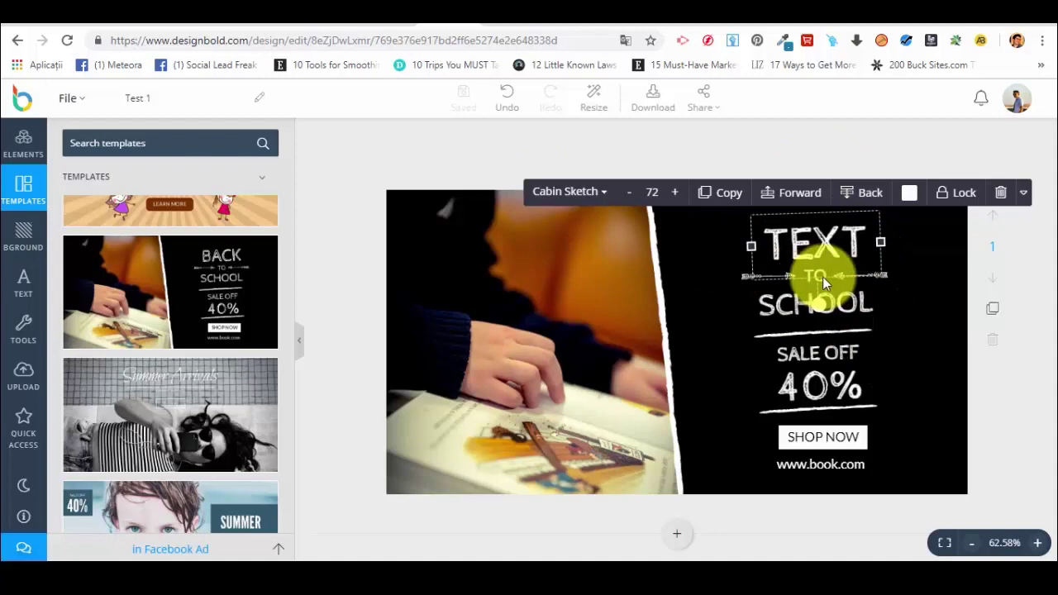
double_click(839, 312)
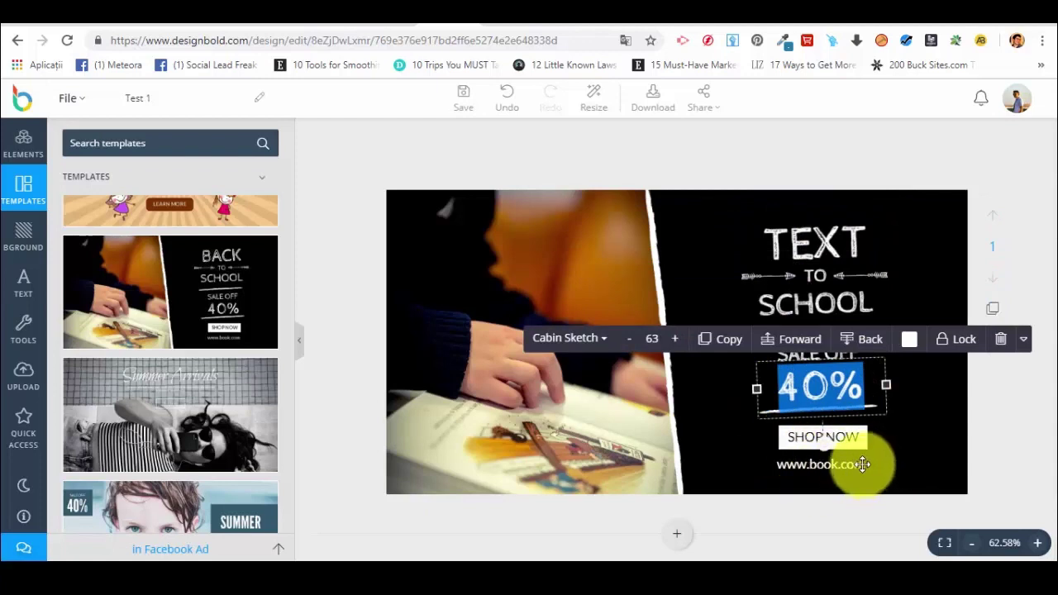
click(916, 224)
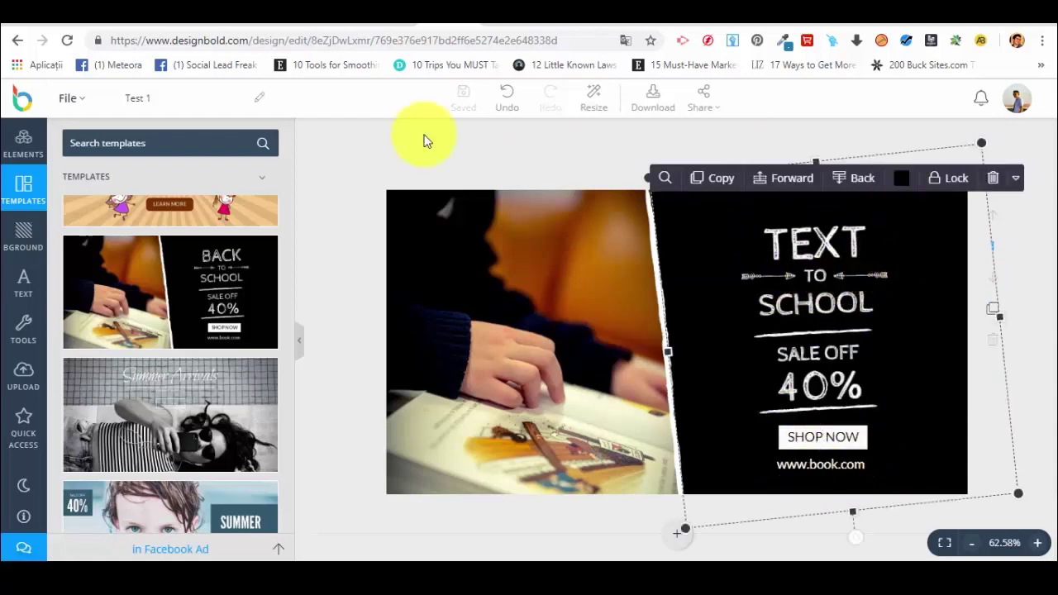
click(469, 154)
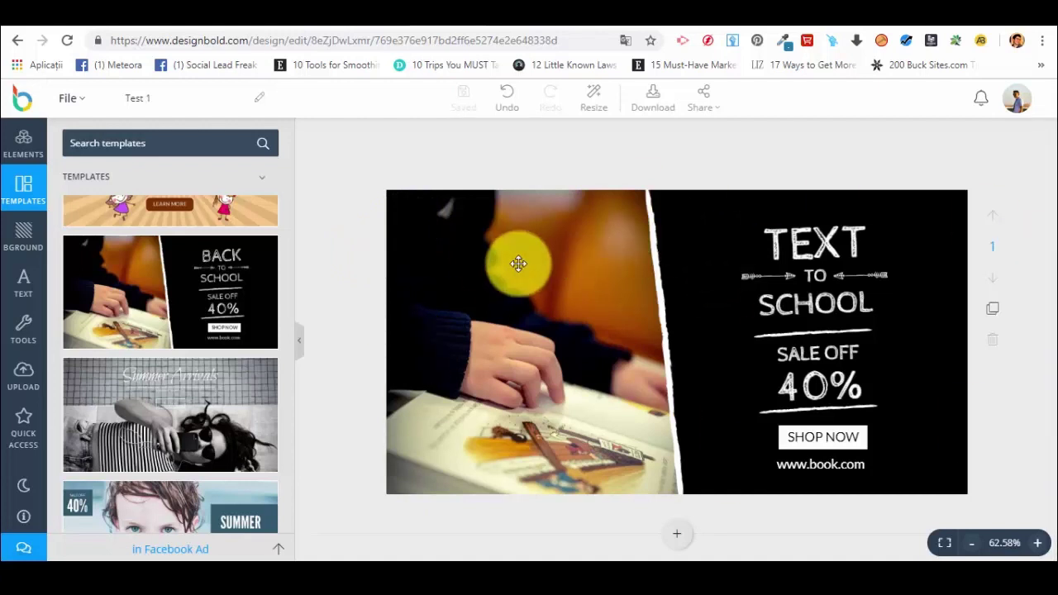
Shift the photo slightly downward inside its frame and apply the new crop
click(518, 263)
click(731, 222)
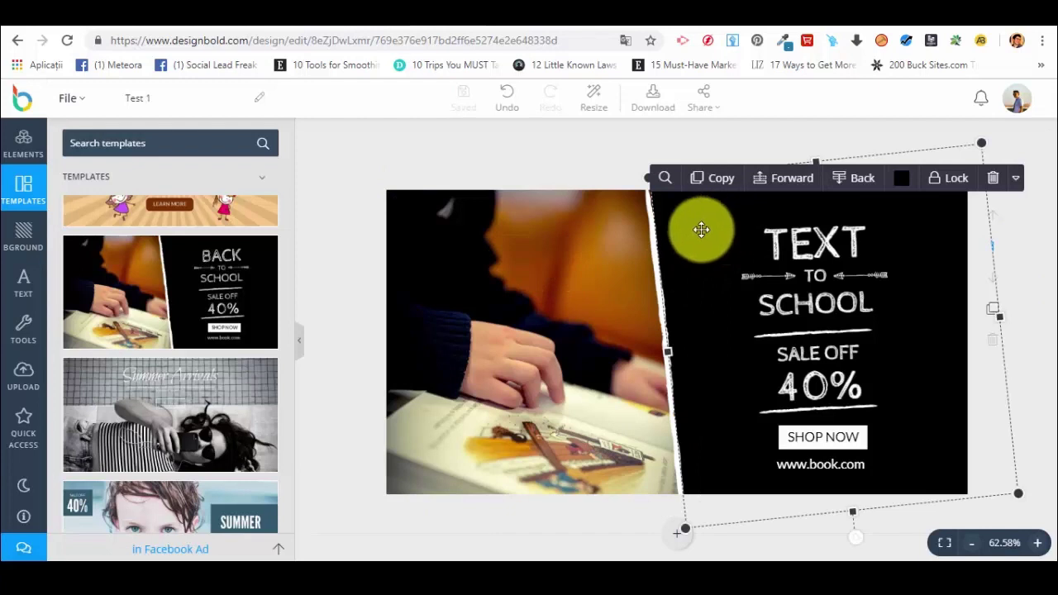
click(581, 249)
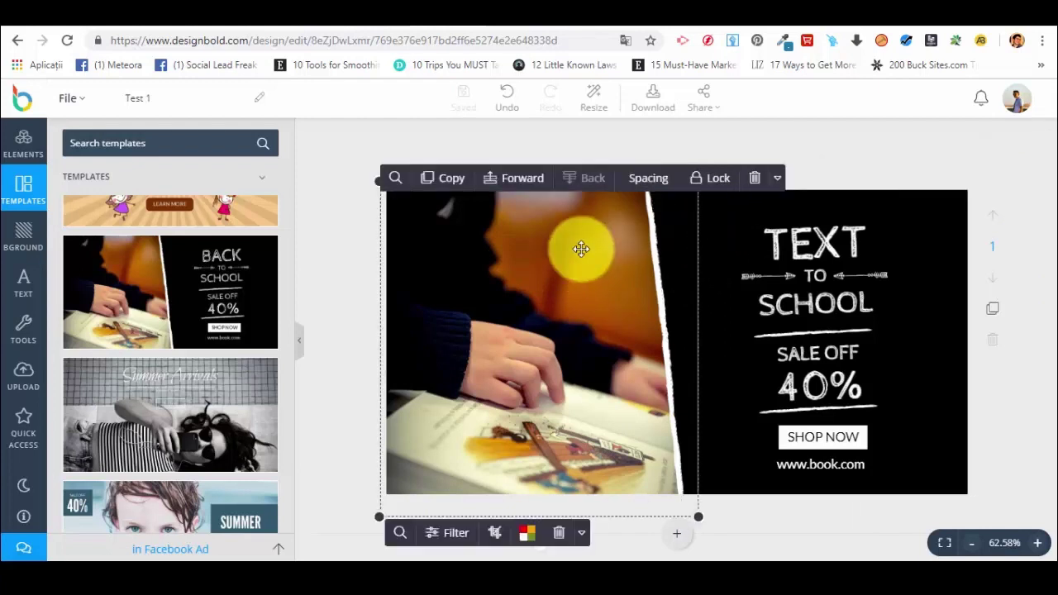
click(735, 226)
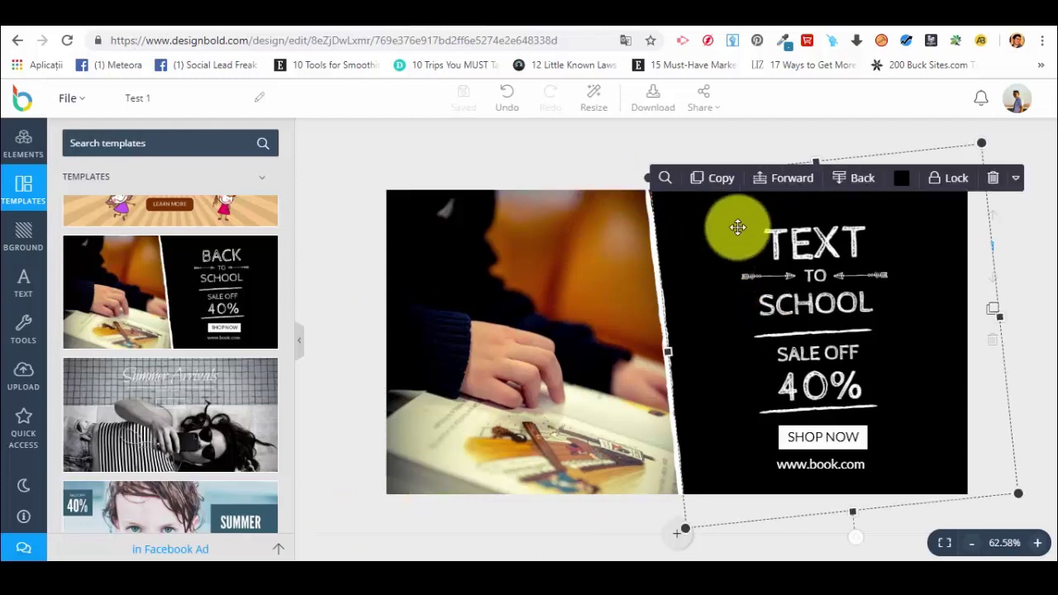
click(557, 269)
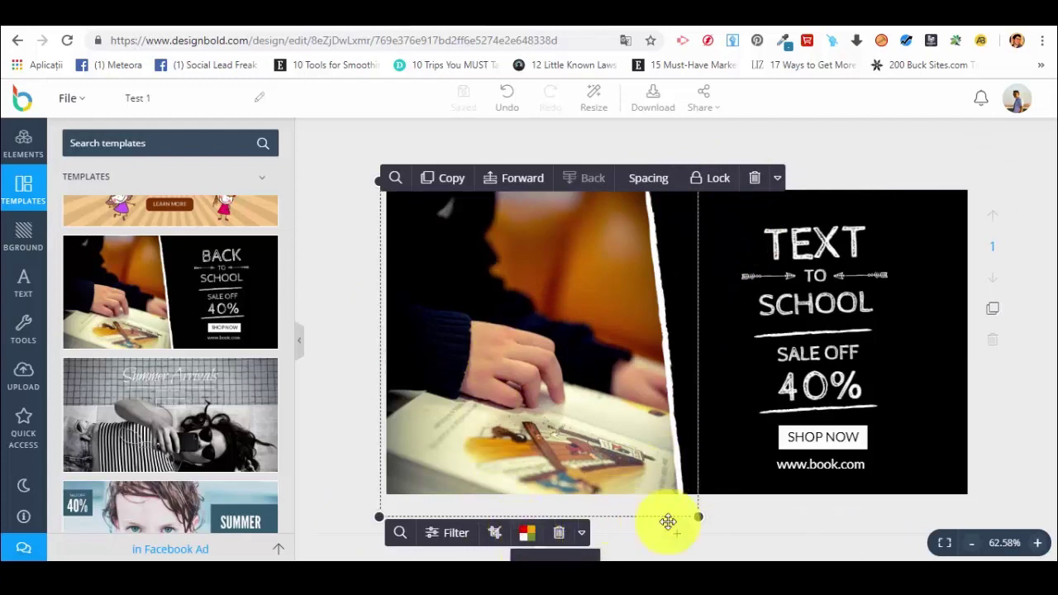
double_click(575, 270)
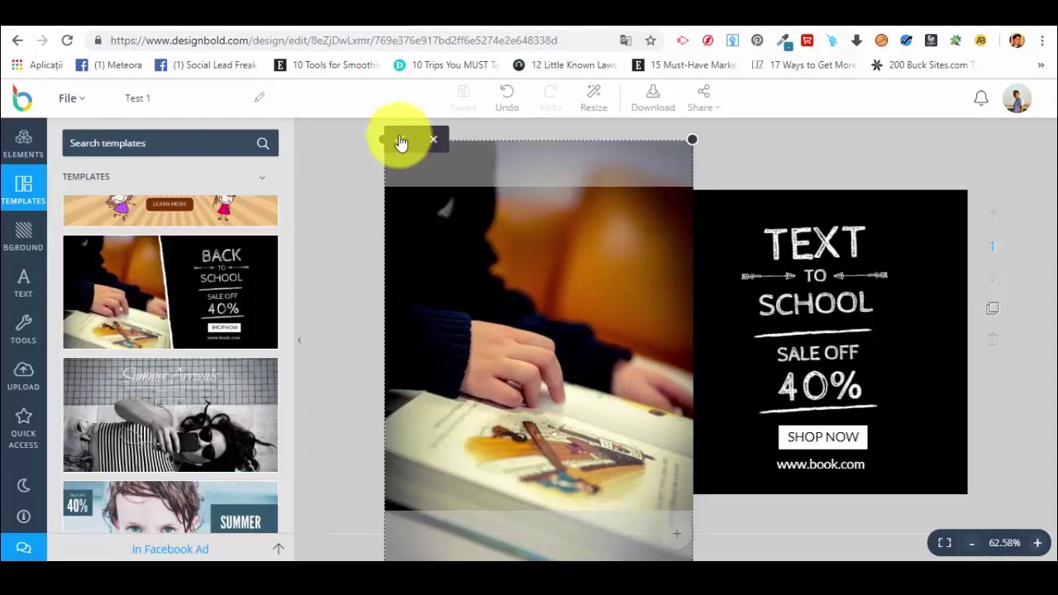
drag(514, 316, 537, 365)
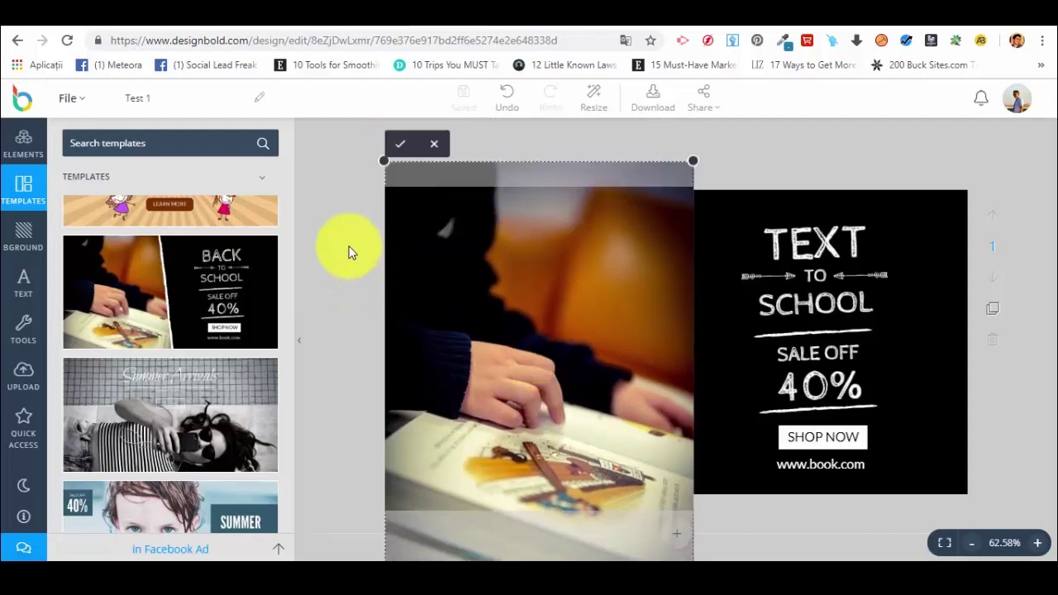
click(402, 146)
click(487, 289)
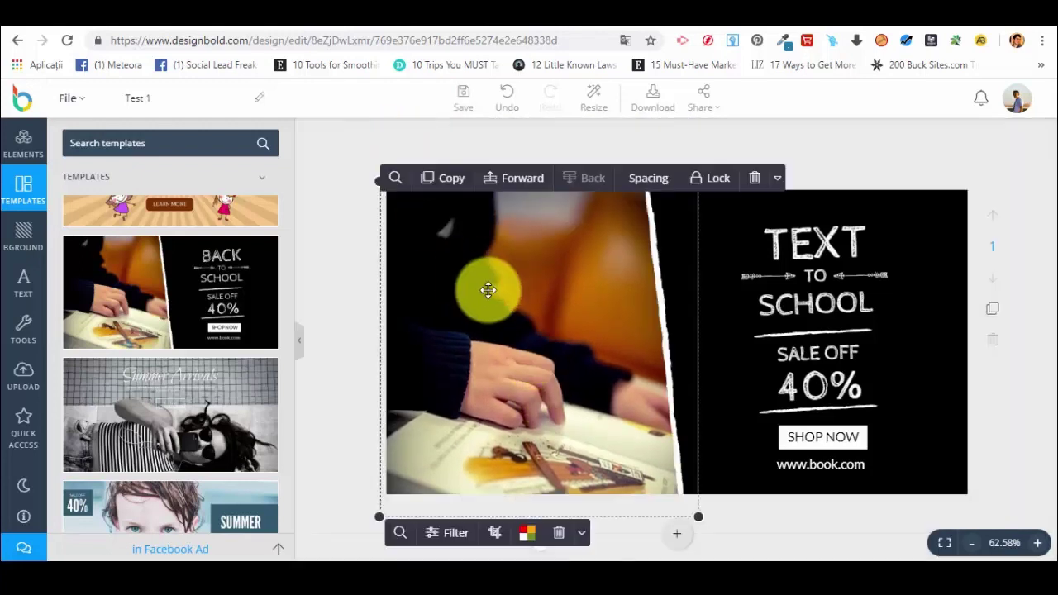
click(538, 182)
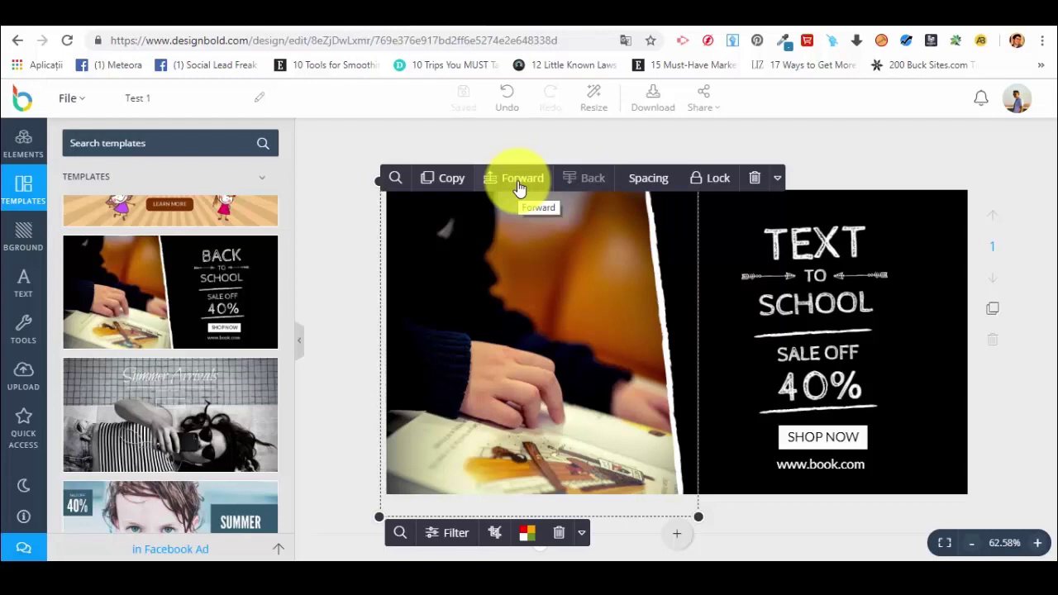
Send the TEXT heading behind the black panel, and move the panel back until it lies behind the heading again
double_click(838, 248)
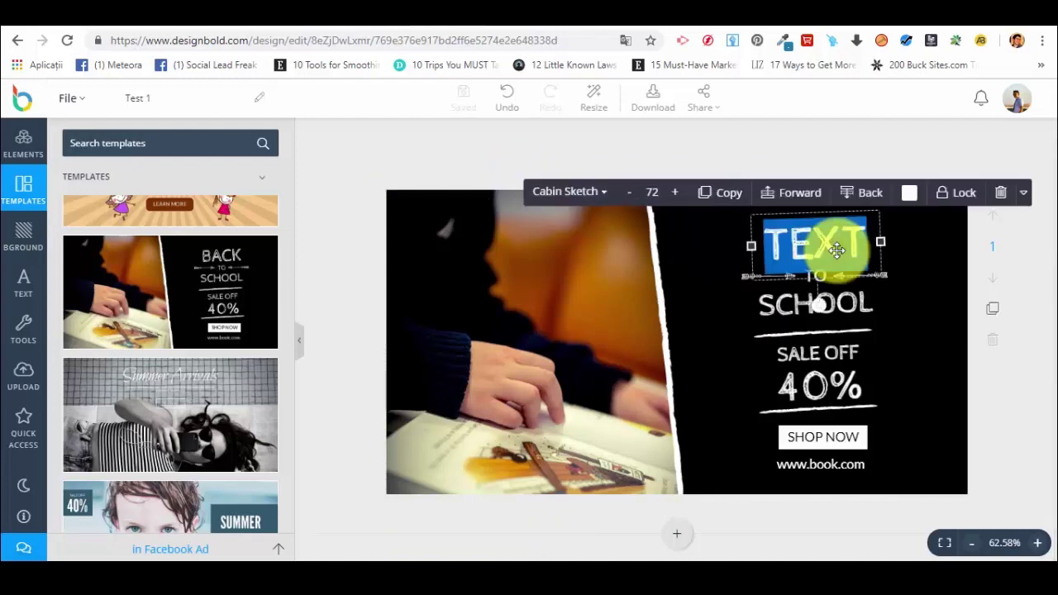
click(857, 196)
click(901, 277)
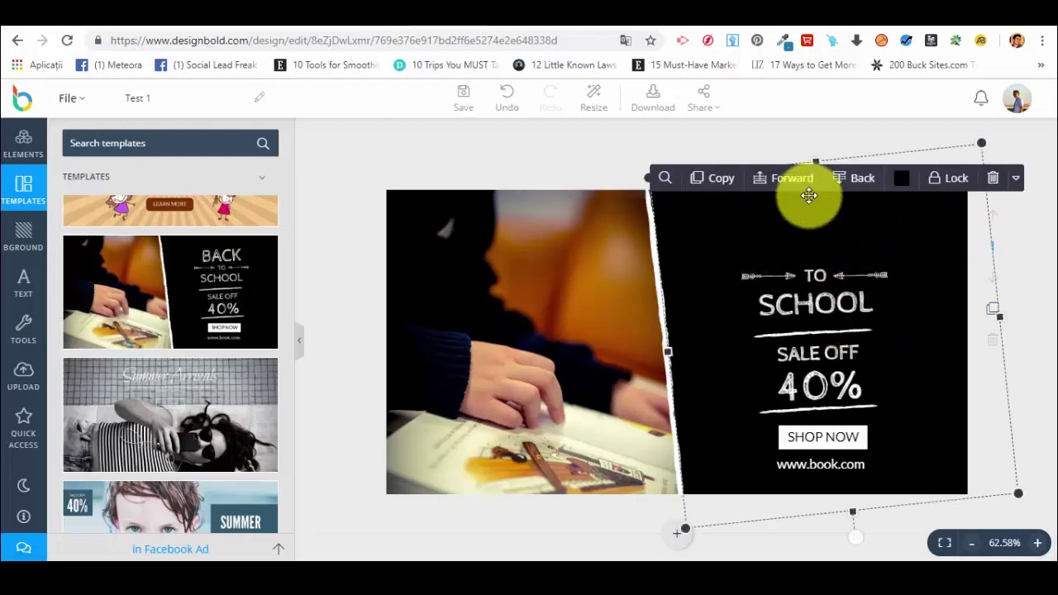
click(847, 187)
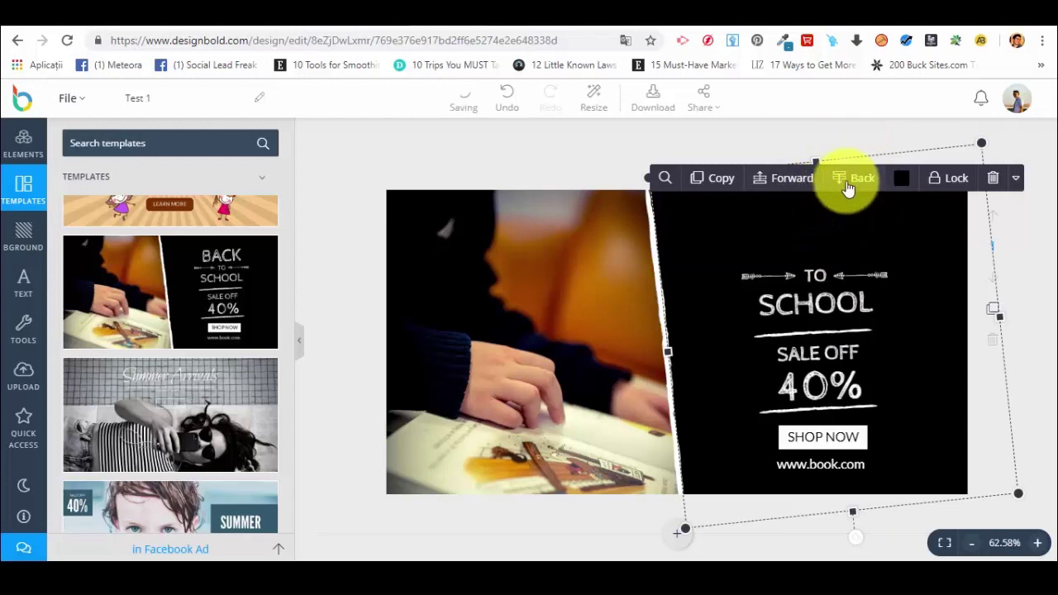
click(848, 180)
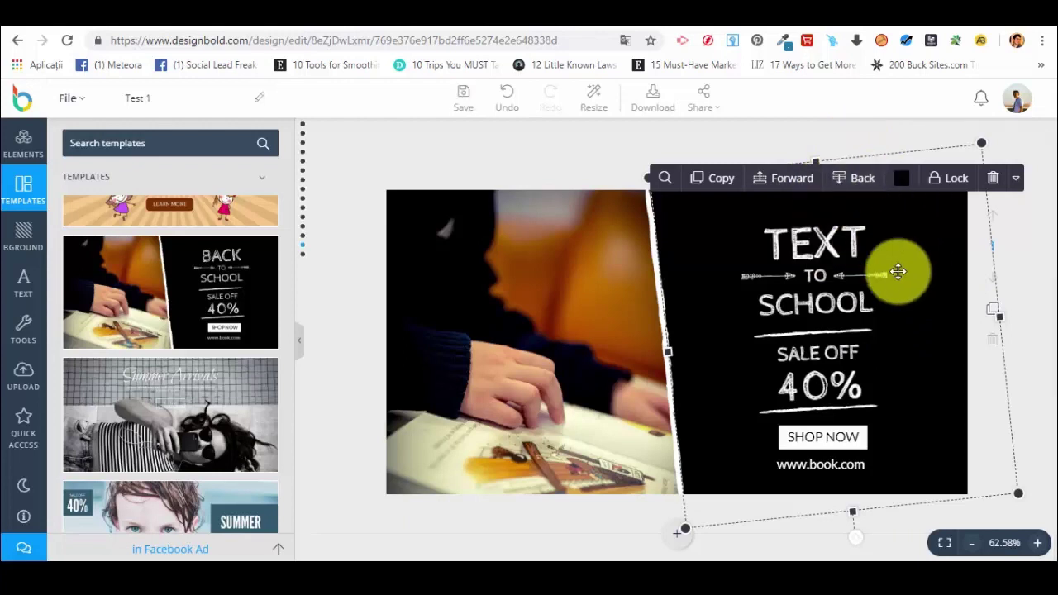
click(863, 180)
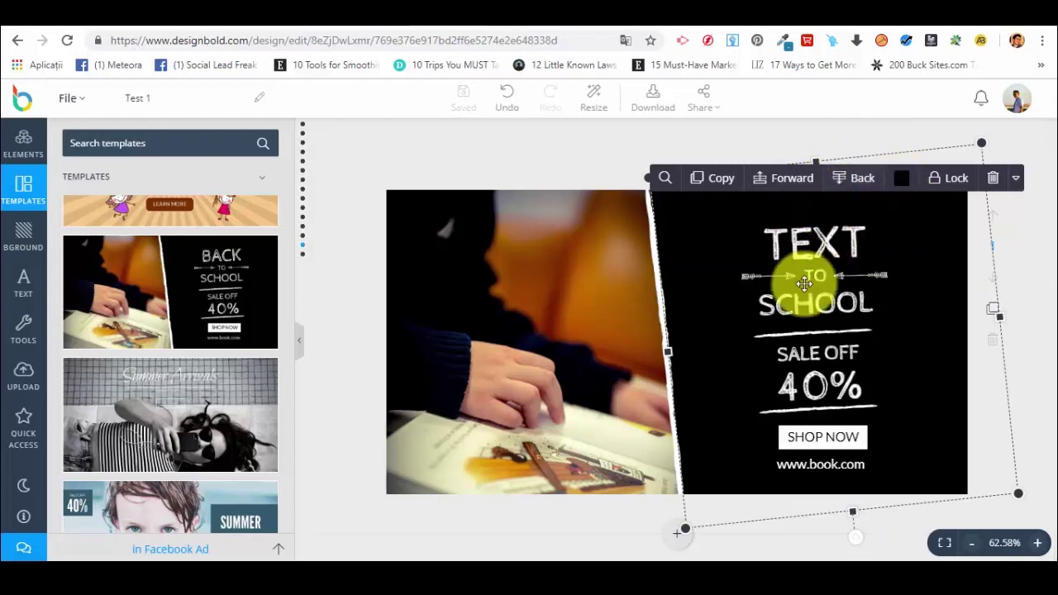
Select the TEXT heading and the photo in turn to examine their options, including the photo's transparency and flip choices
double_click(832, 247)
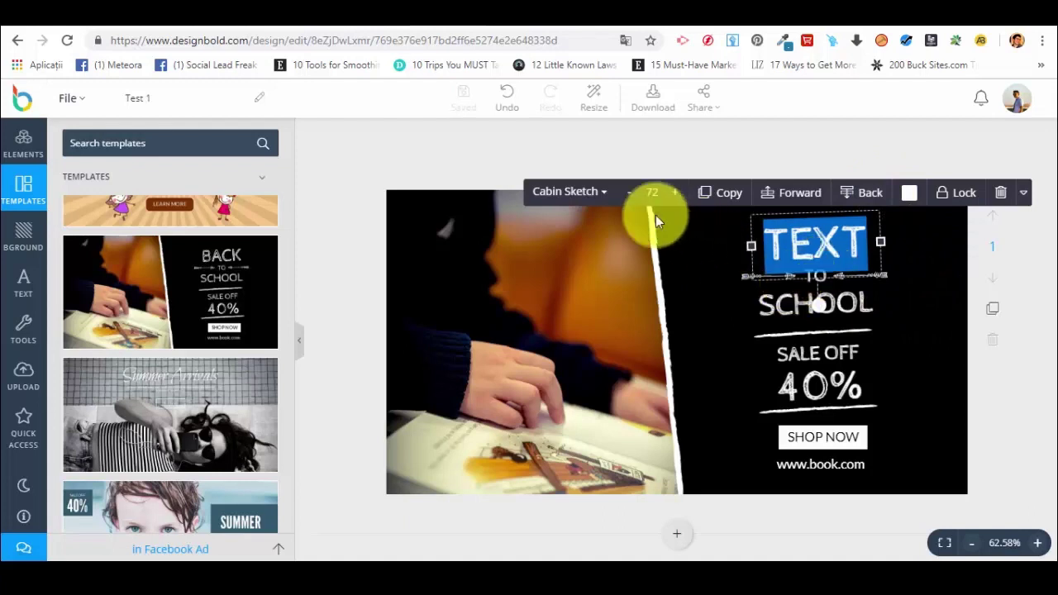
click(910, 279)
click(463, 349)
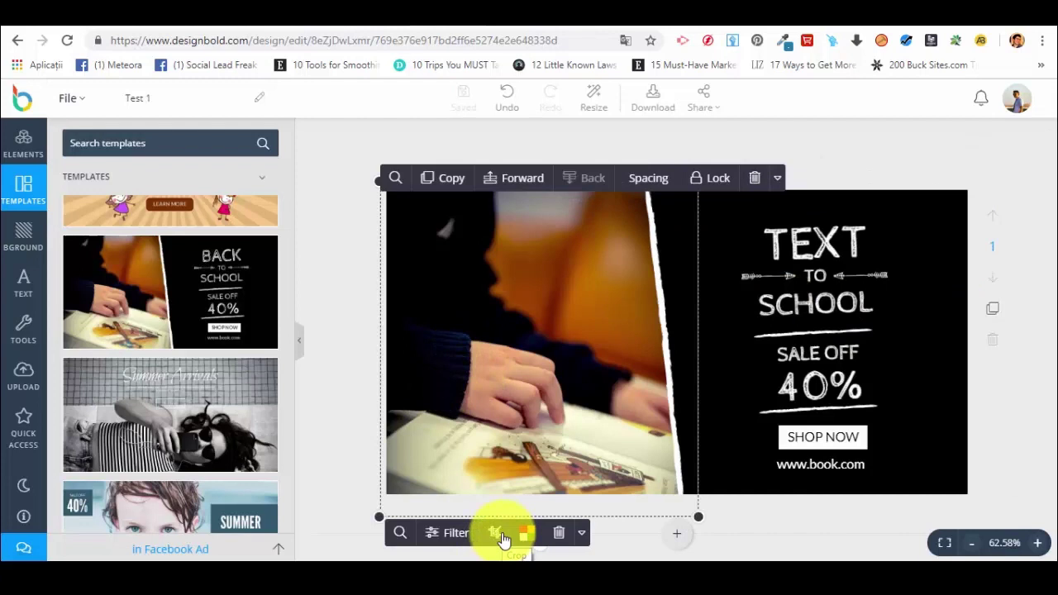
click(583, 535)
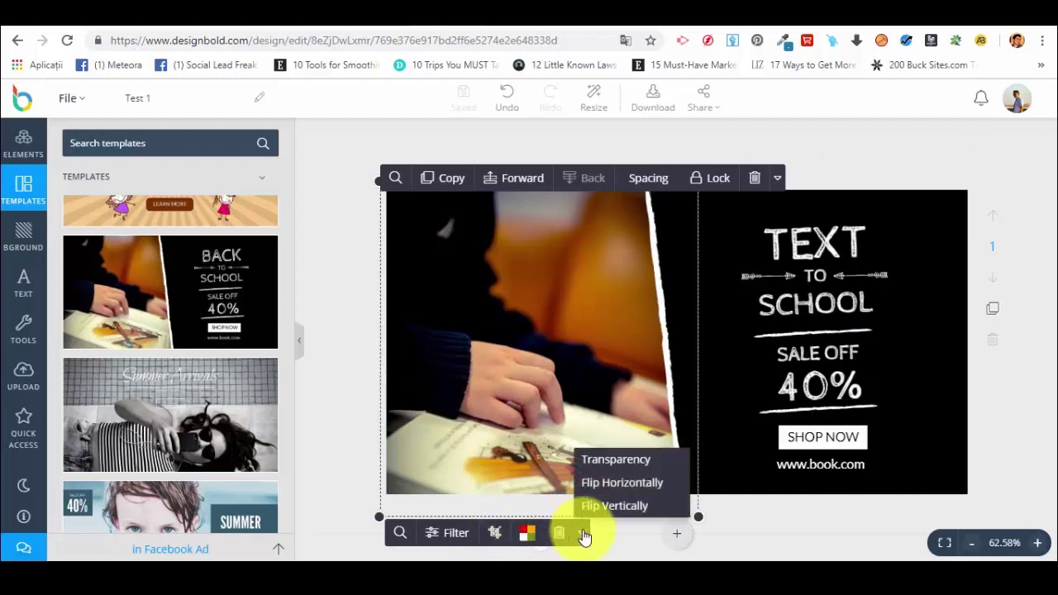
mouse_move(439, 548)
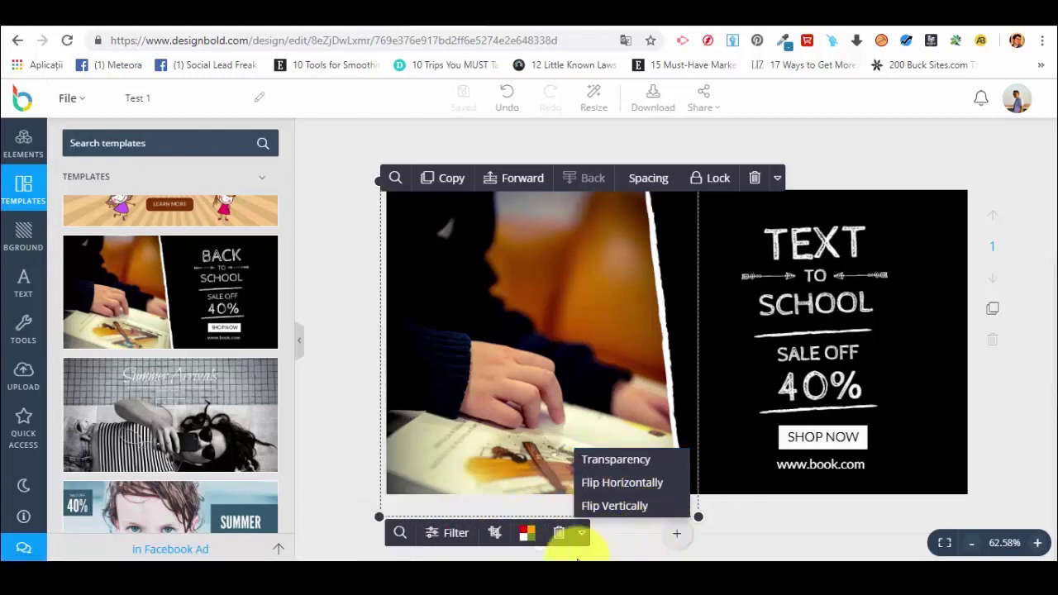
click(567, 472)
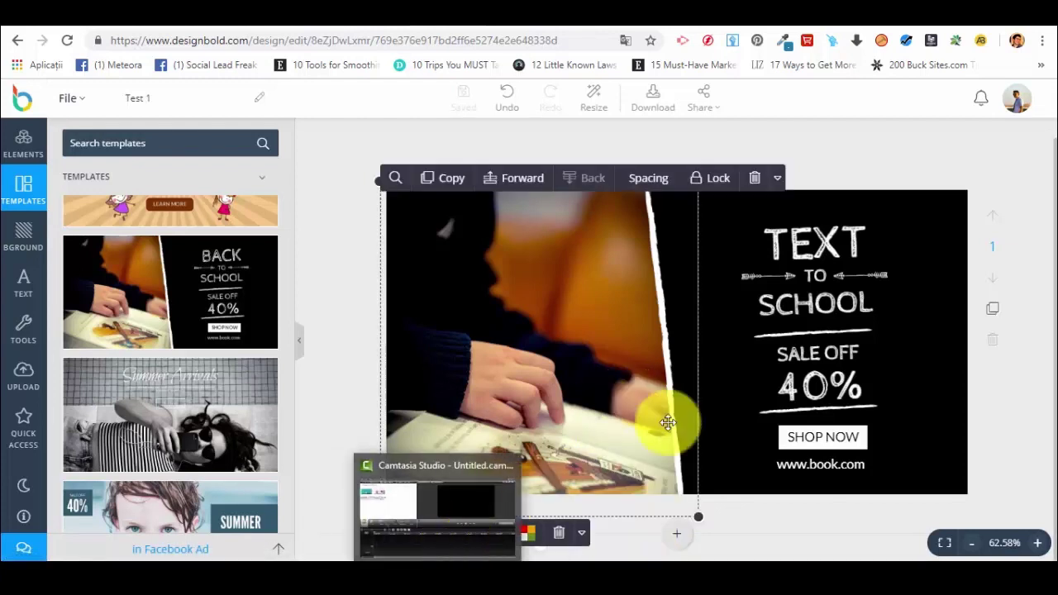
Browse the photo filters, apply the Festive filter to the photo, and set its intensity to 69
click(467, 535)
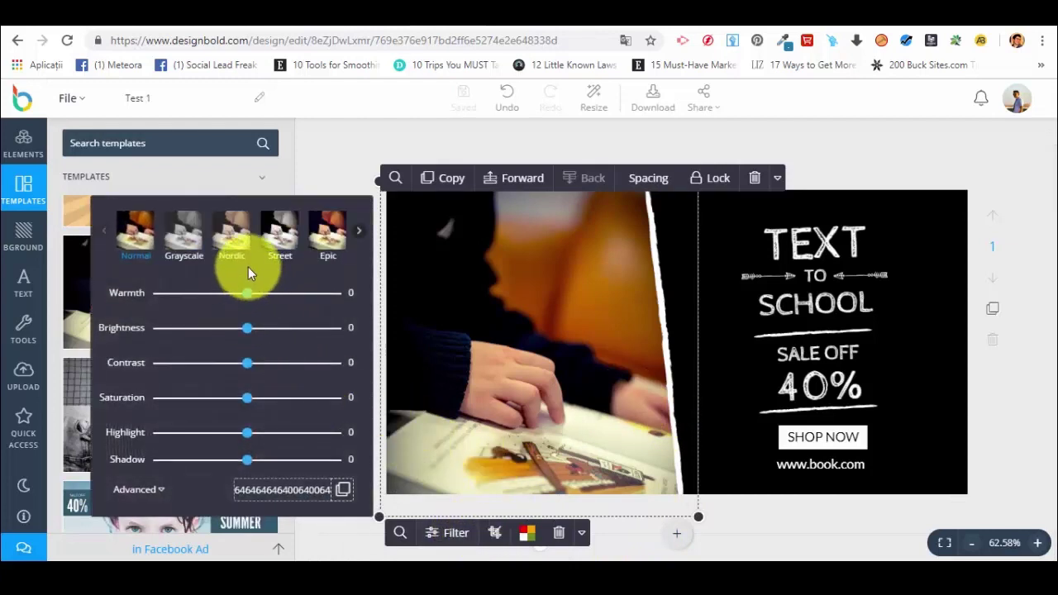
click(358, 231)
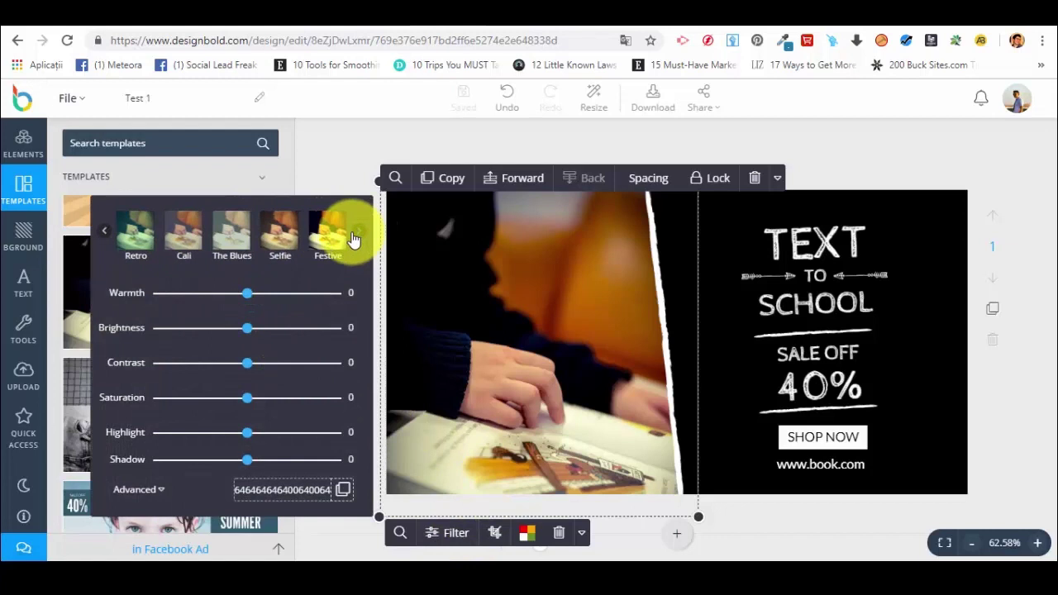
click(353, 239)
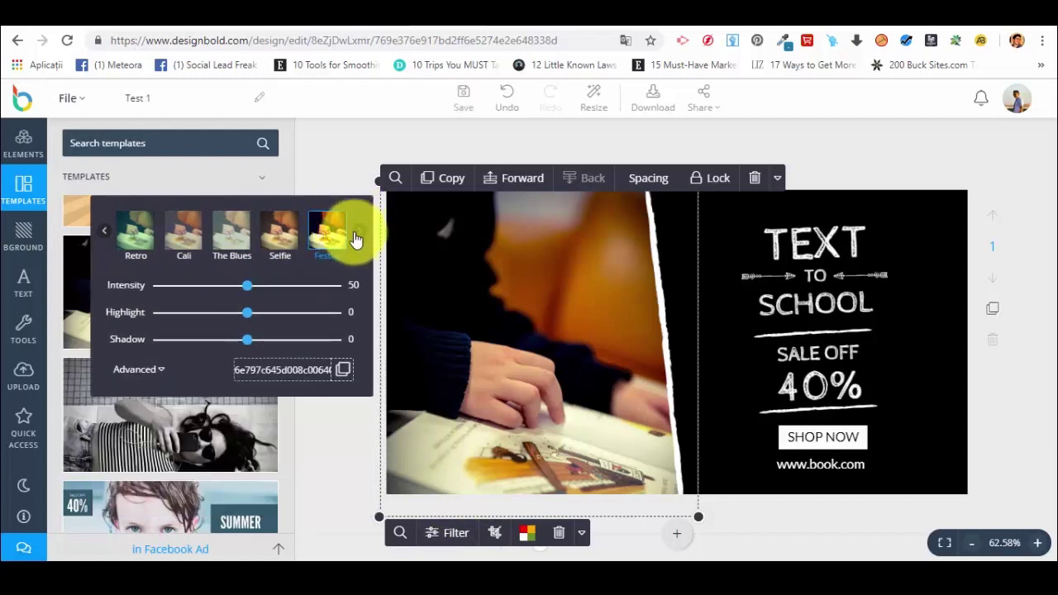
drag(248, 284, 282, 288)
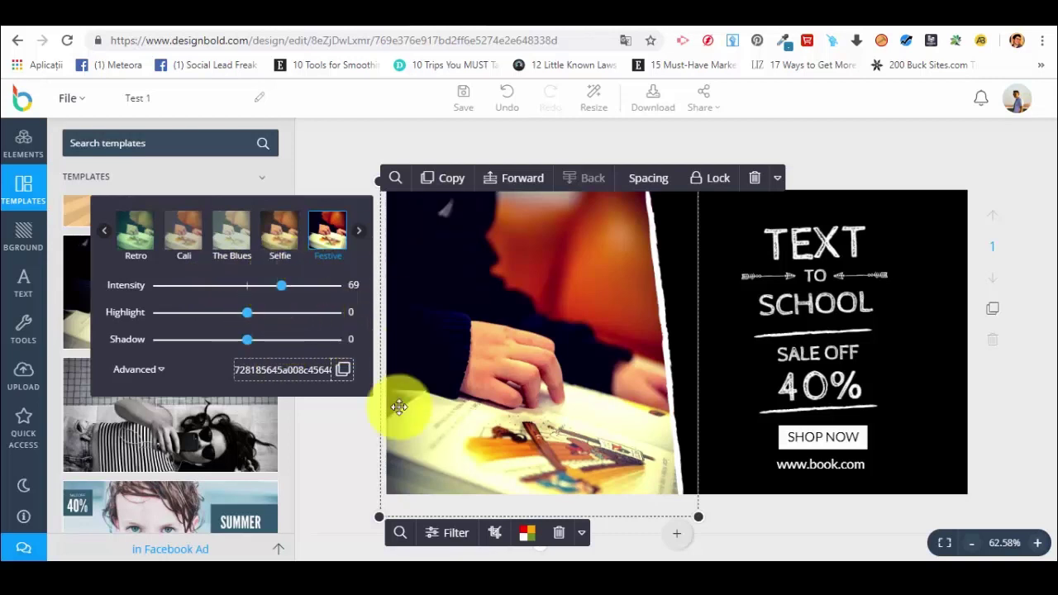
click(362, 151)
Set the photo grid's spacing value to 0 and deselect the grid
click(572, 309)
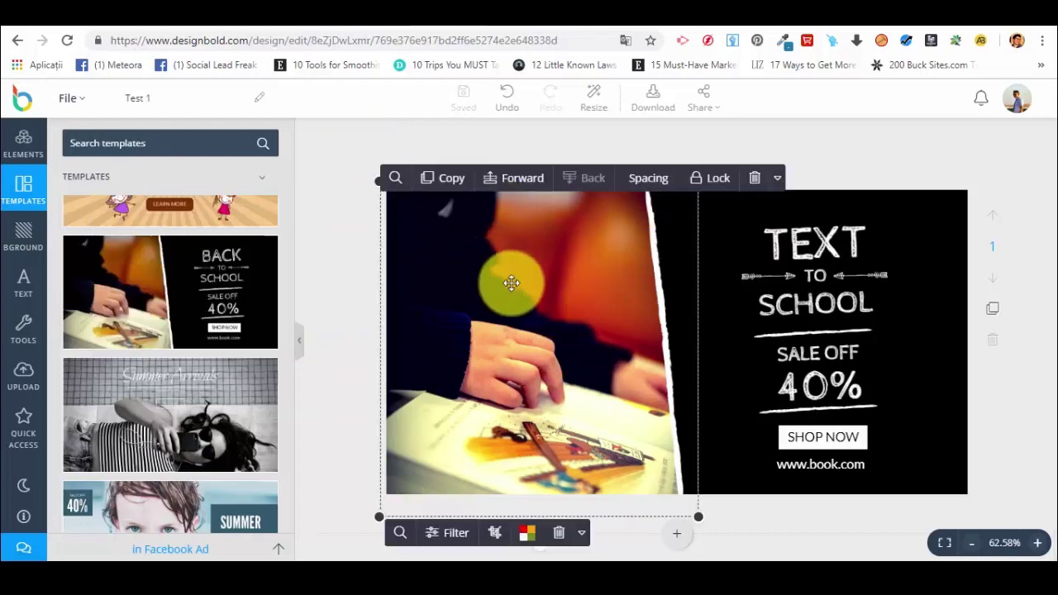
click(650, 182)
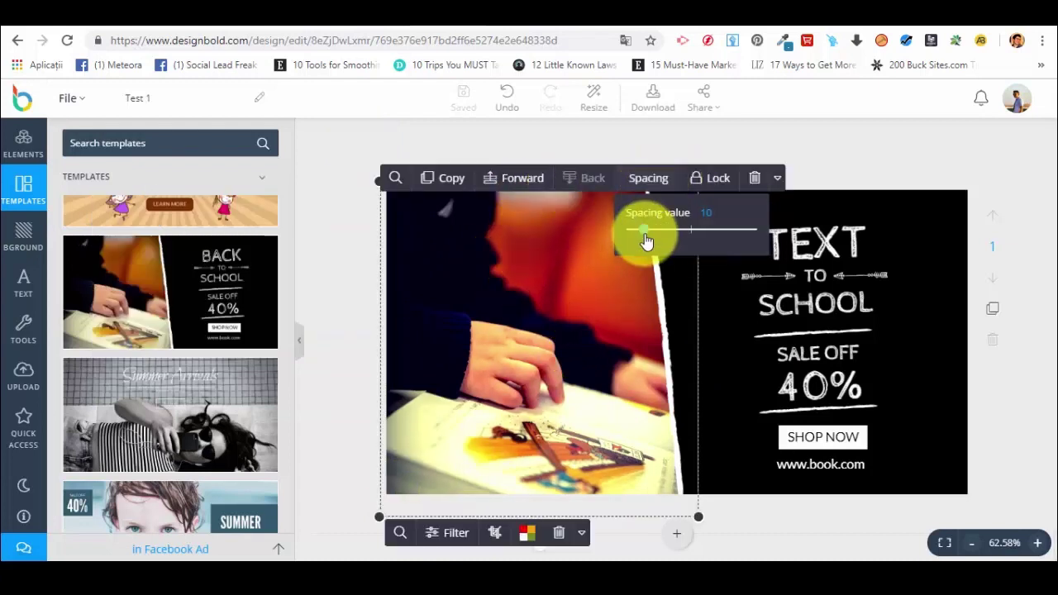
drag(650, 238, 610, 249)
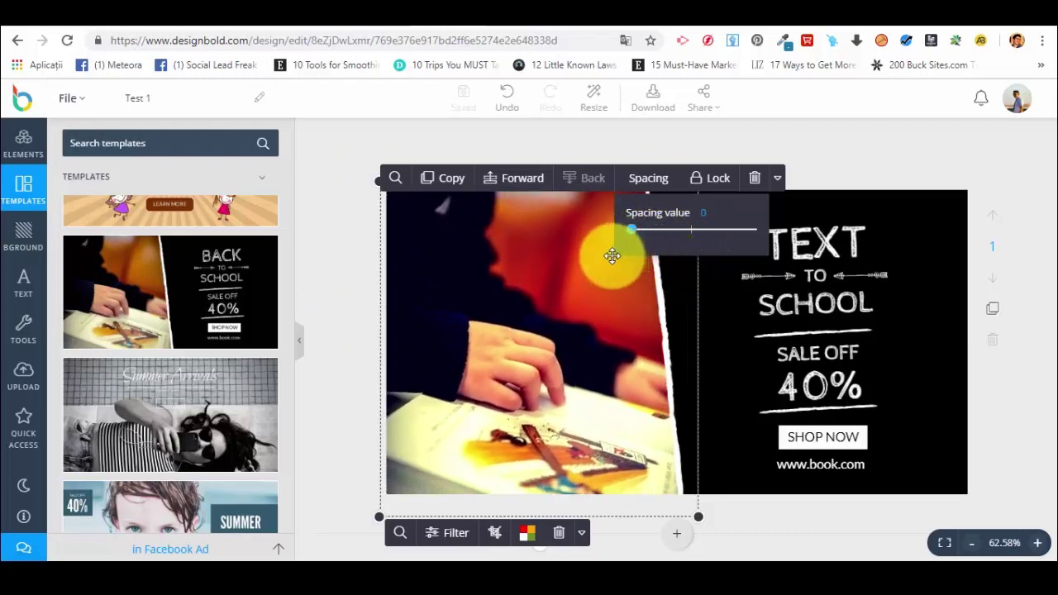
click(345, 228)
List all free photos and replace the photo in the design with the one of the couple sitting by the lake
click(451, 244)
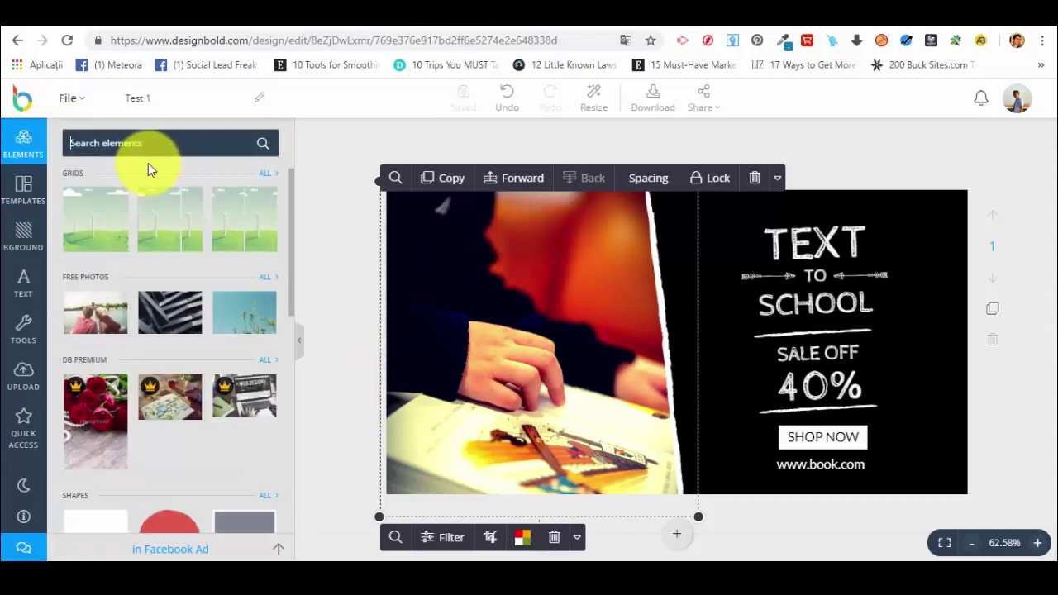
click(264, 280)
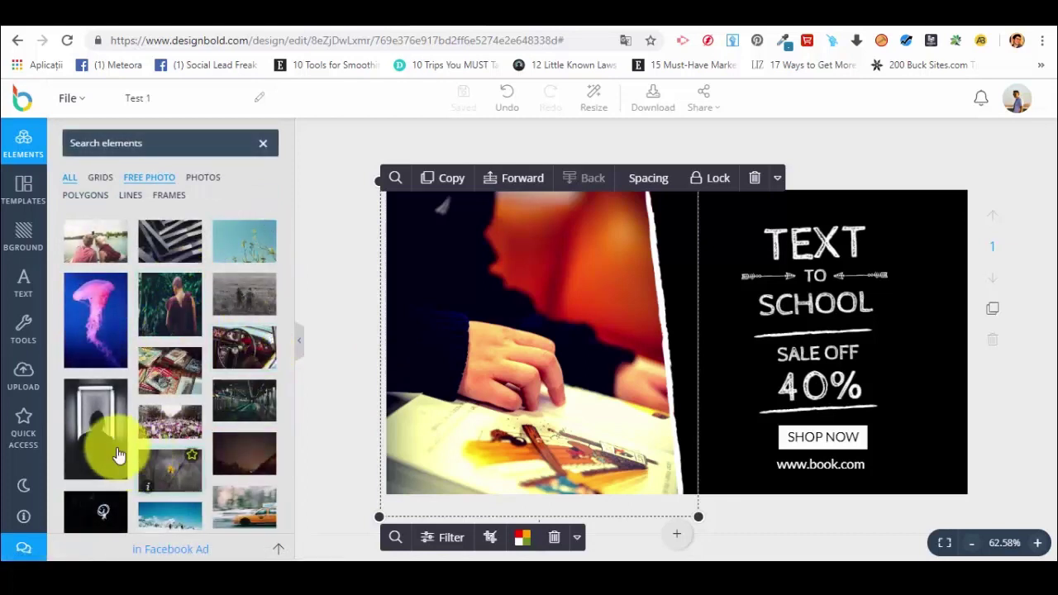
drag(88, 244, 444, 281)
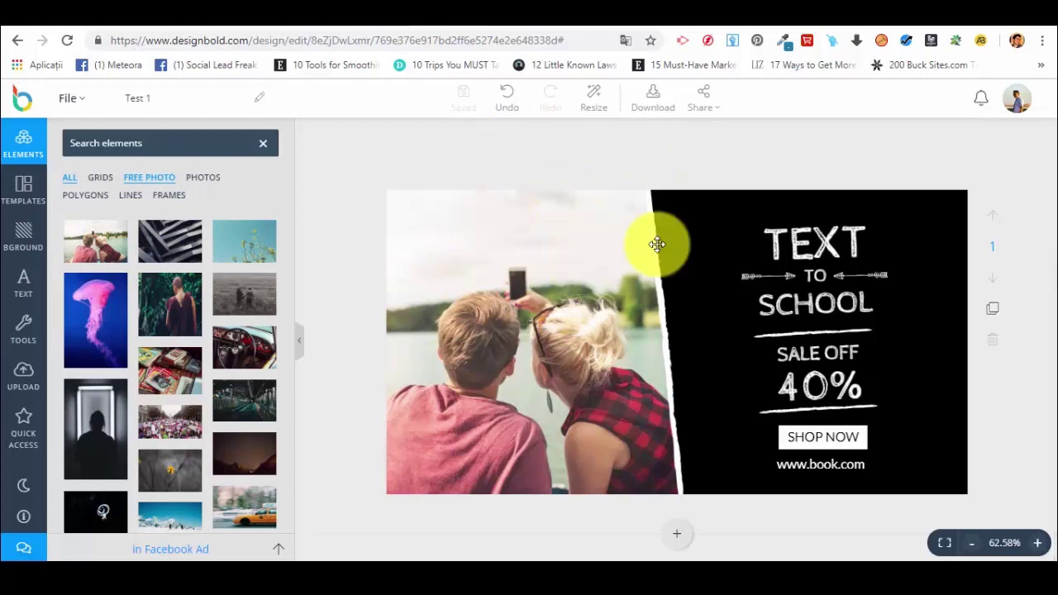
Recolor the black panel with the palette's red, fine-tune it to a slightly deeper shade, and deselect the panel
click(737, 210)
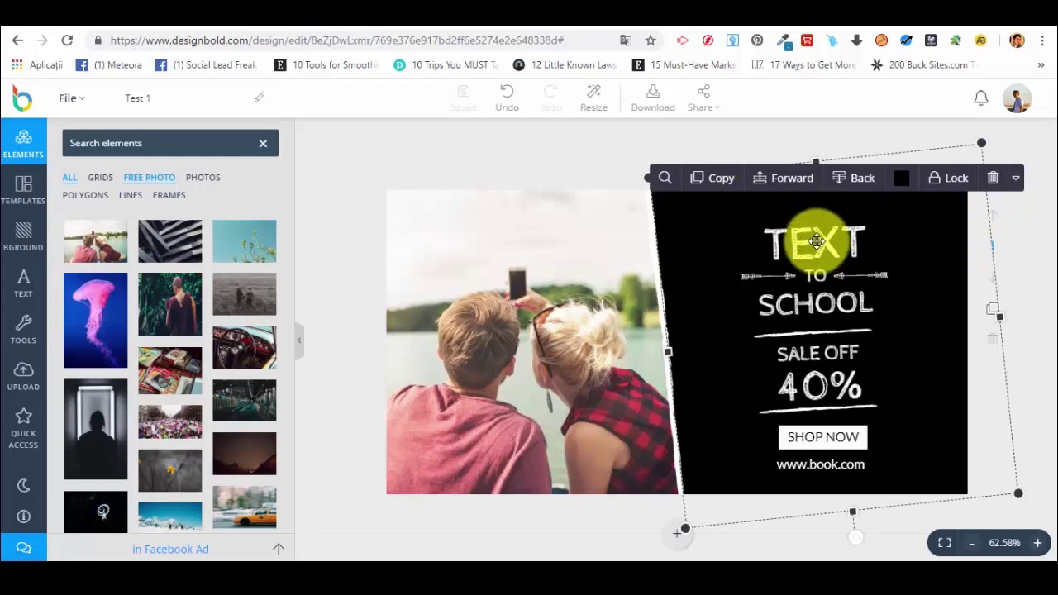
click(903, 179)
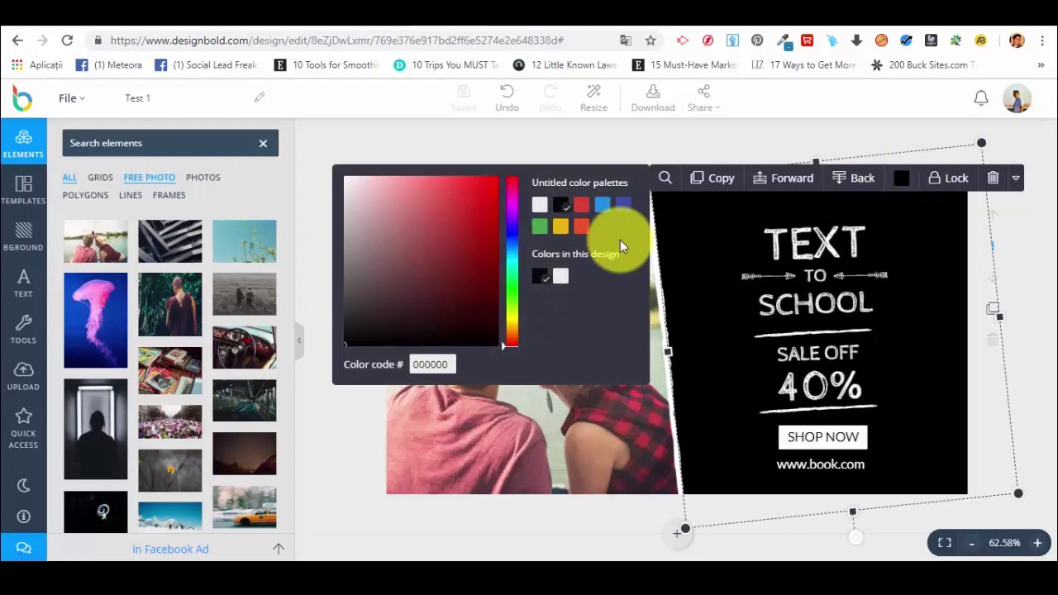
click(583, 214)
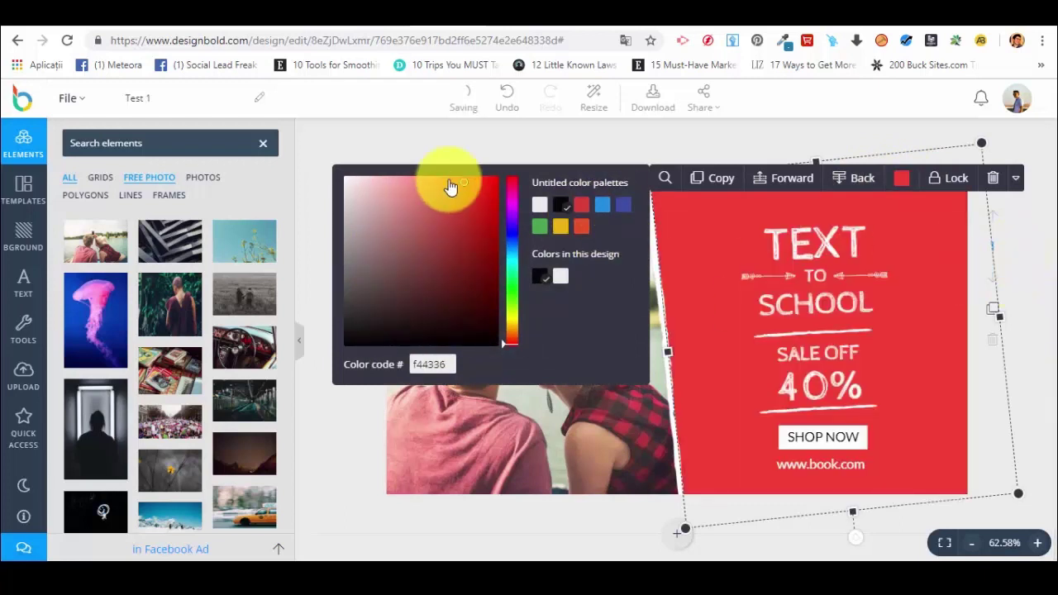
mouse_move(463, 187)
mouse_down()
mouse_move(468, 226)
mouse_move(455, 267)
mouse_move(458, 207)
mouse_move(474, 192)
mouse_up()
click(1034, 233)
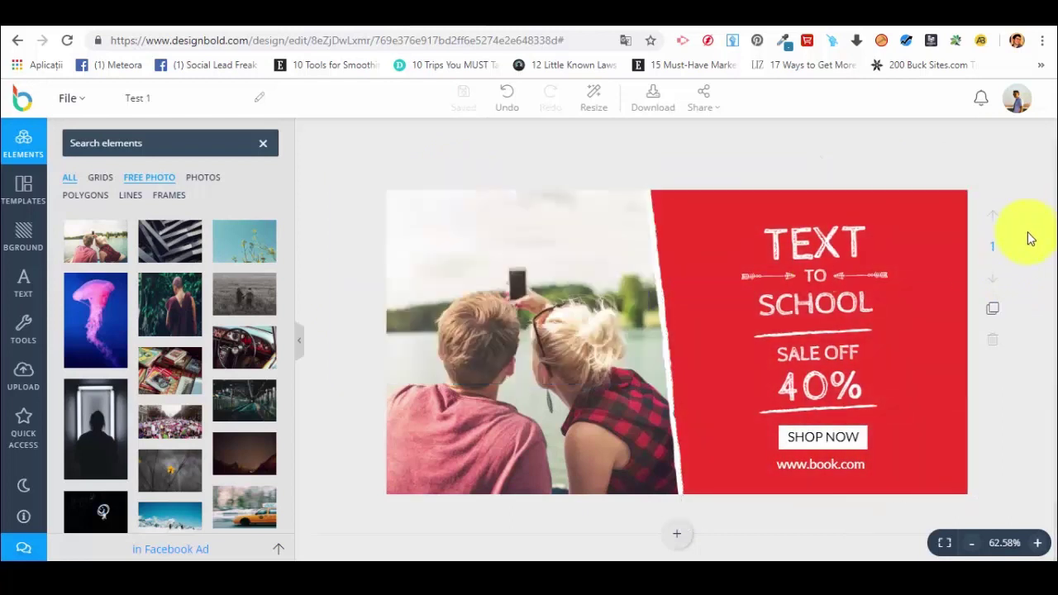
Replace the TEXT heading on the red panel with HOME
double_click(821, 244)
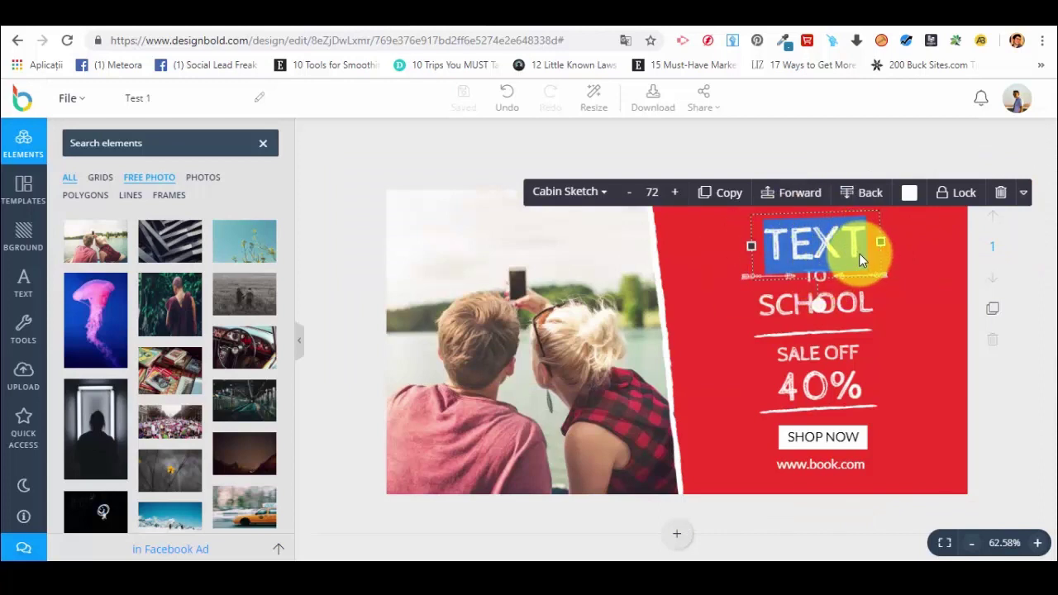
text(HOME)
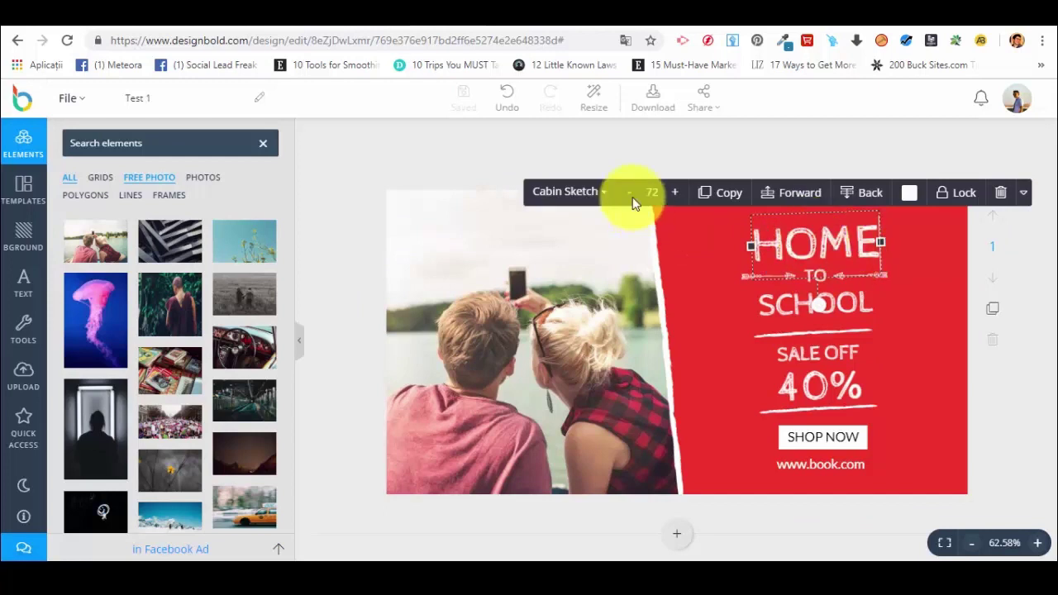
click(852, 235)
Try the Abril Fatface font on the whole HOME heading, and settle on Alex Brush
double_click(849, 229)
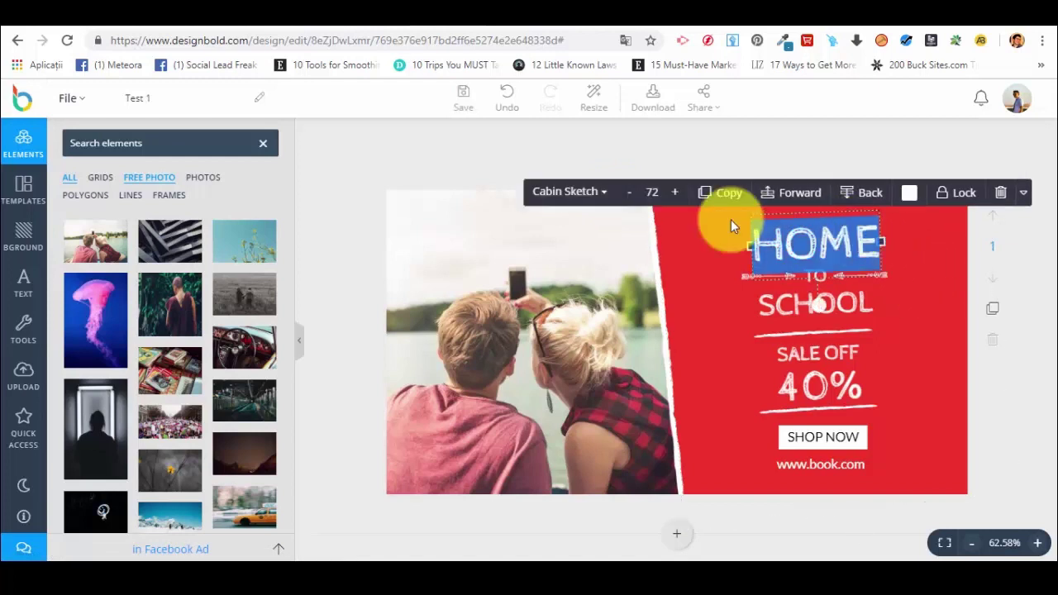
click(602, 192)
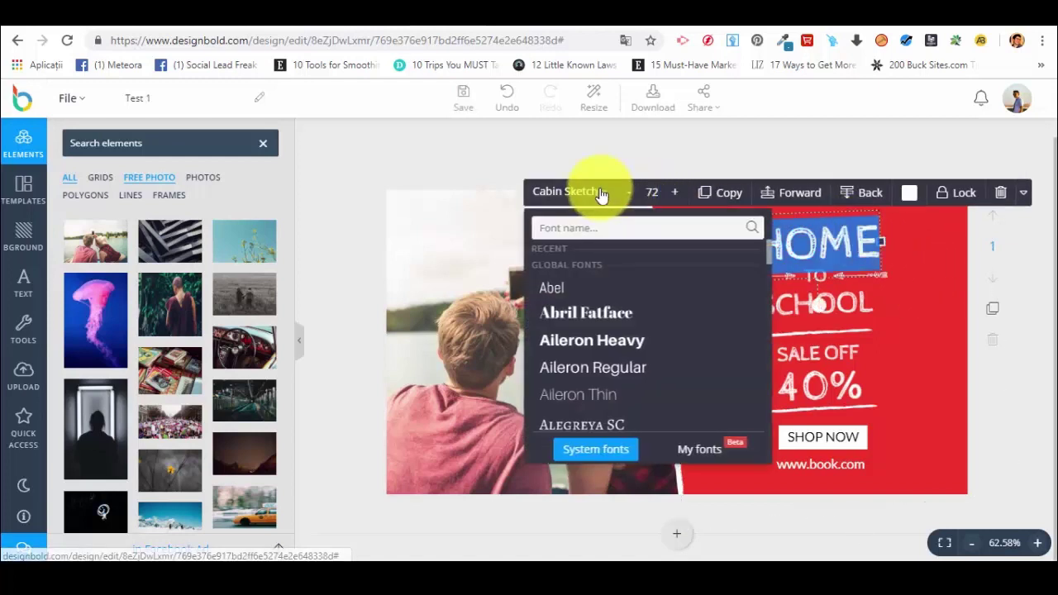
click(570, 312)
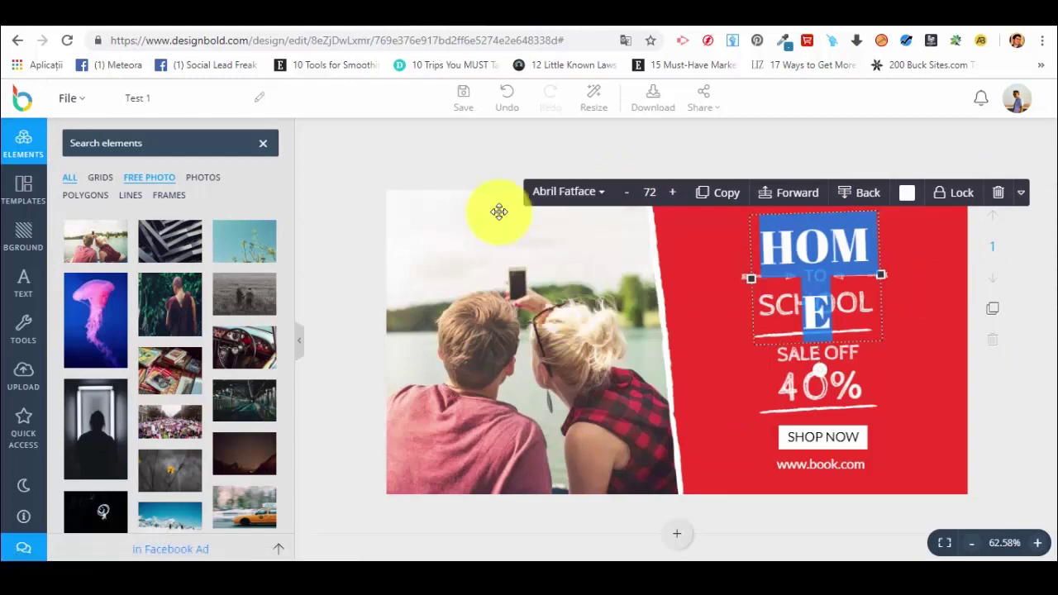
click(583, 193)
scroll(578, 388, down, 2)
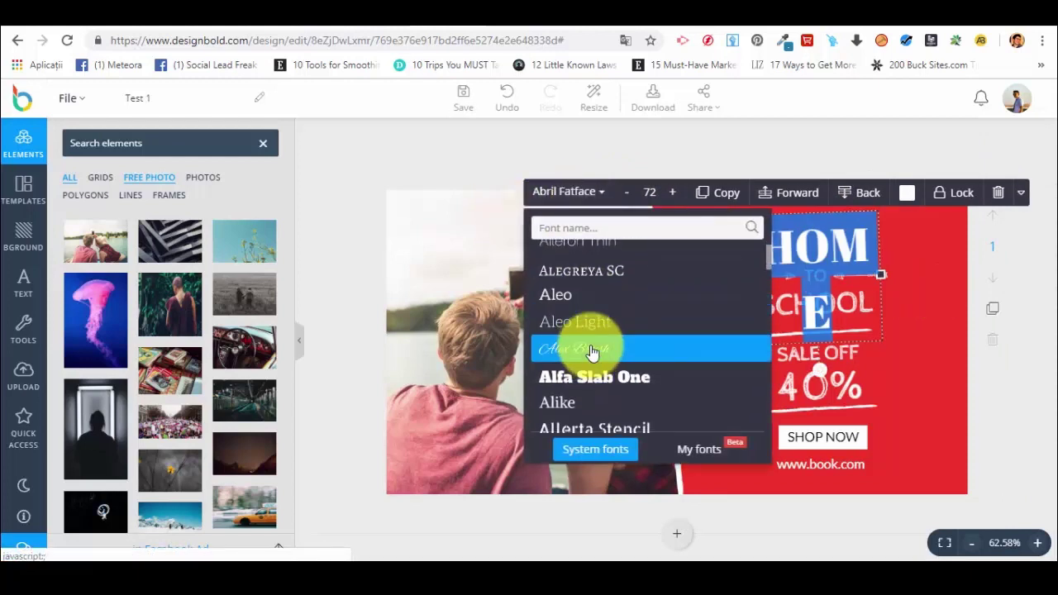
click(590, 353)
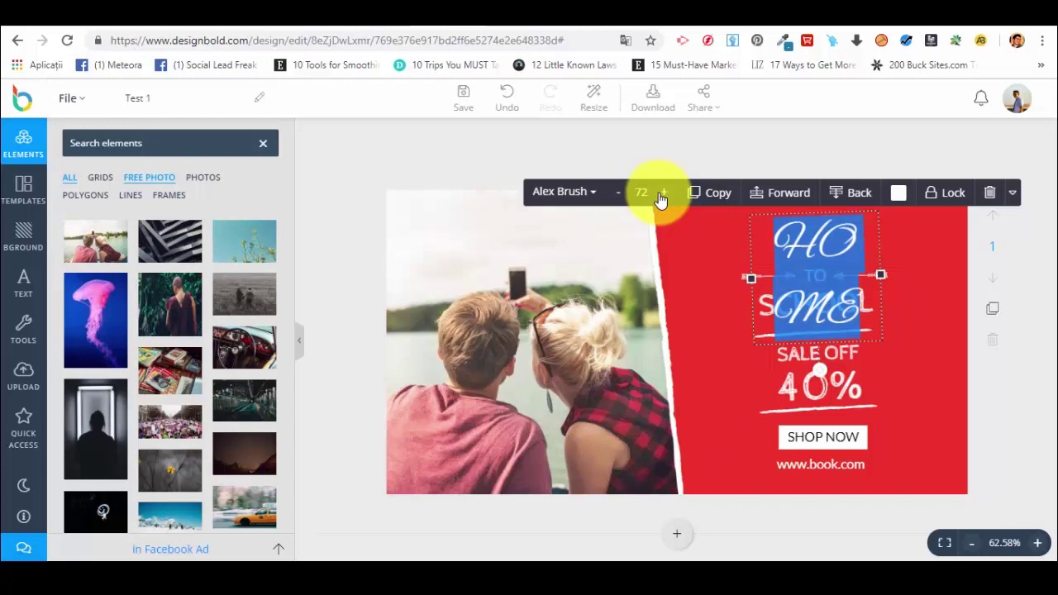
Reduce the HOME heading's font size to 48
click(620, 192)
click(620, 191)
click(663, 192)
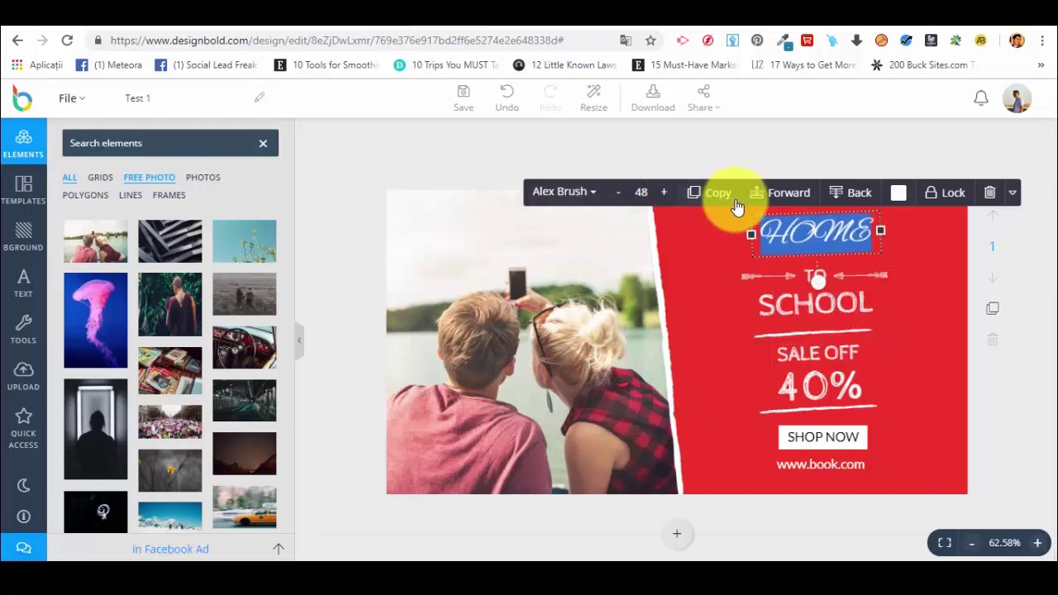
Try the HOME heading without uppercase and with right alignment, restoring uppercase and centered text
click(1013, 196)
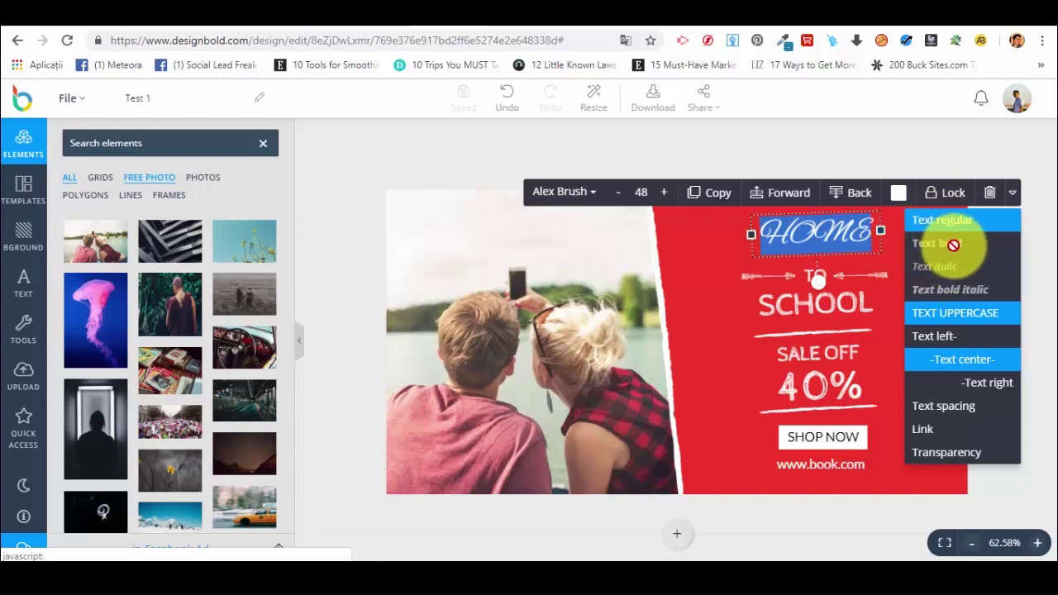
click(973, 322)
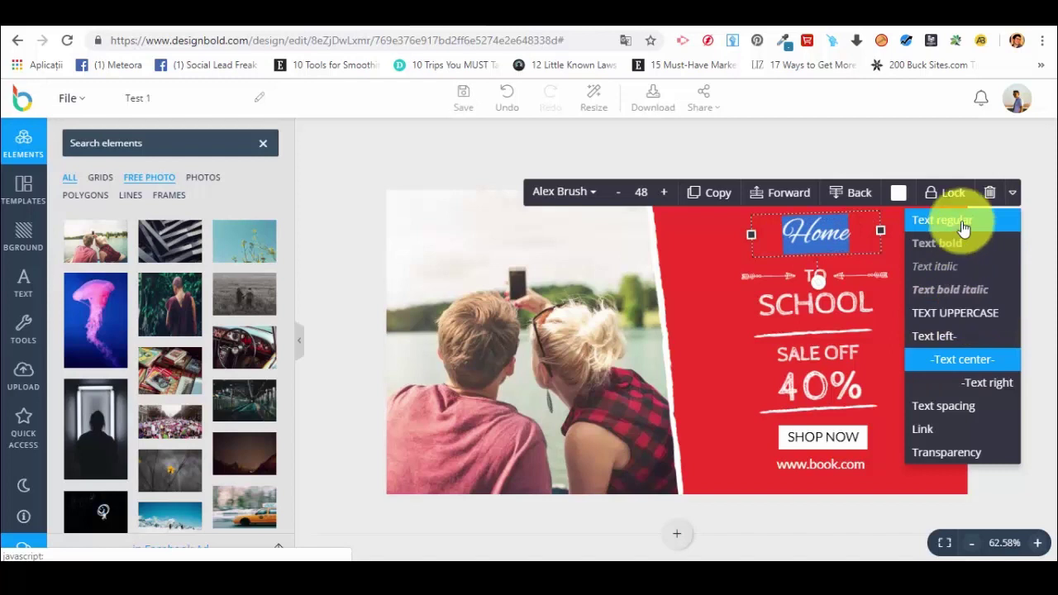
click(962, 315)
click(945, 364)
click(775, 235)
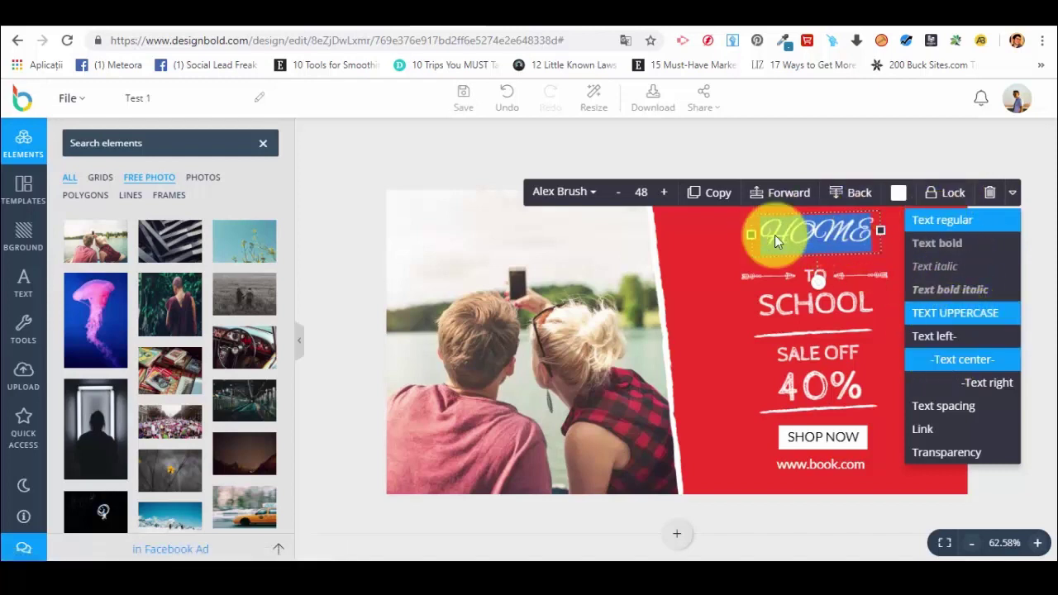
click(976, 383)
click(966, 359)
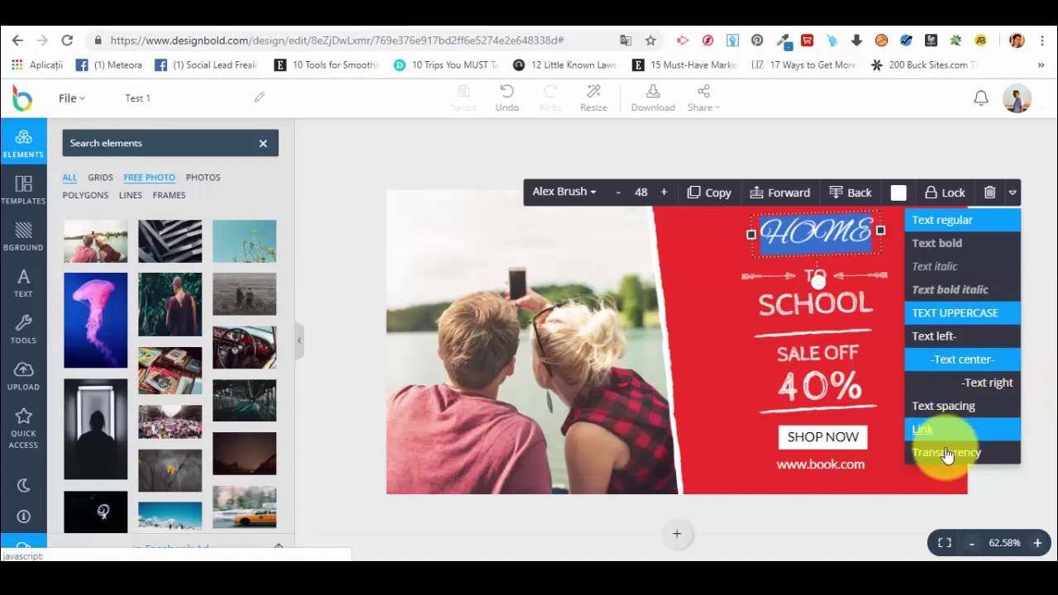
Make the HOME heading slightly see-through with its transparency setting and deselect it
click(948, 454)
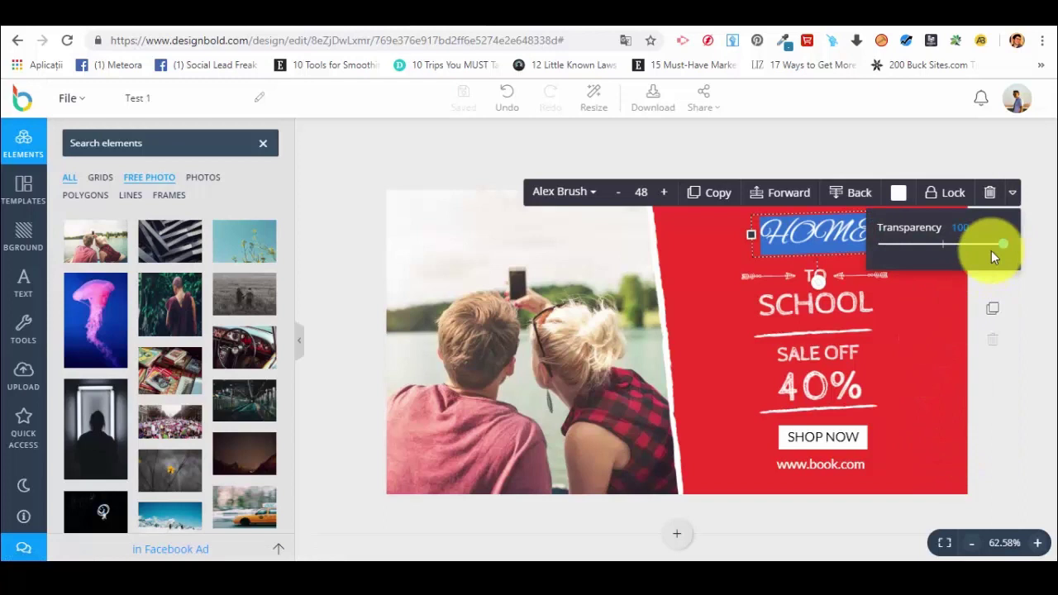
click(1019, 405)
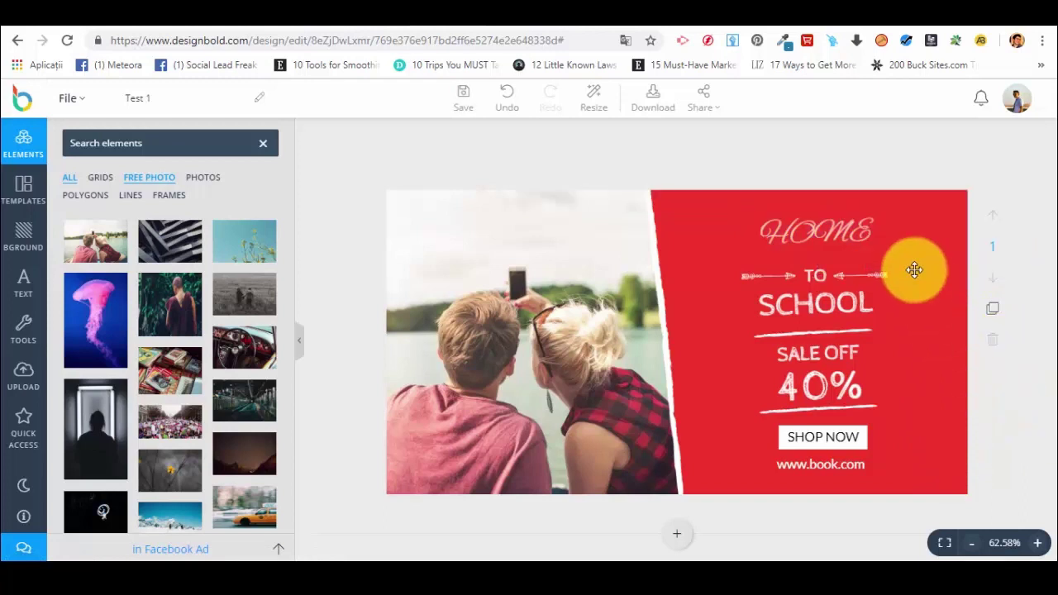
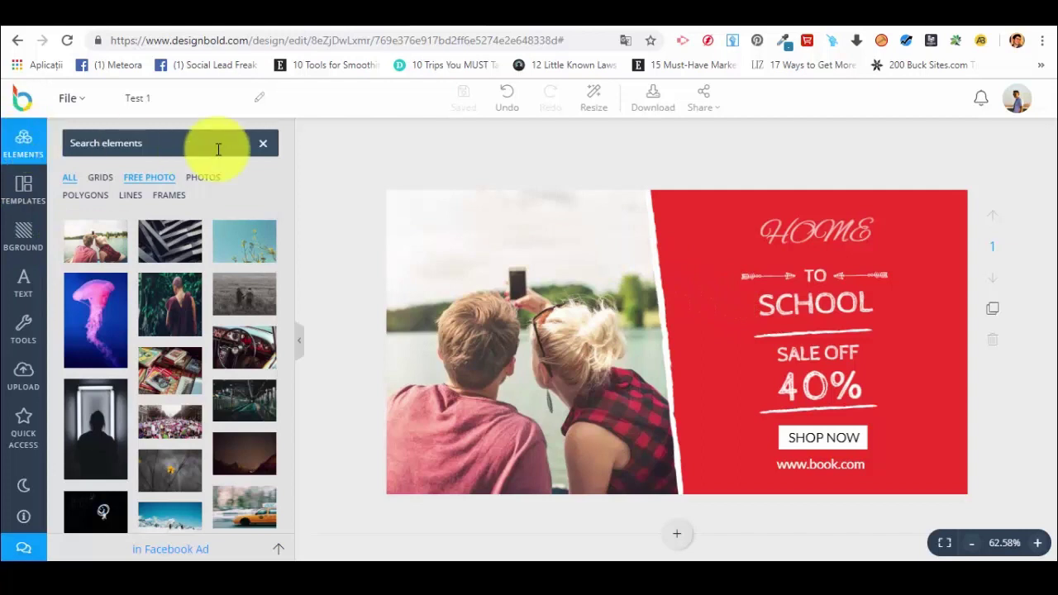
Leave the free photo list and return to the overview of all element categories
click(263, 143)
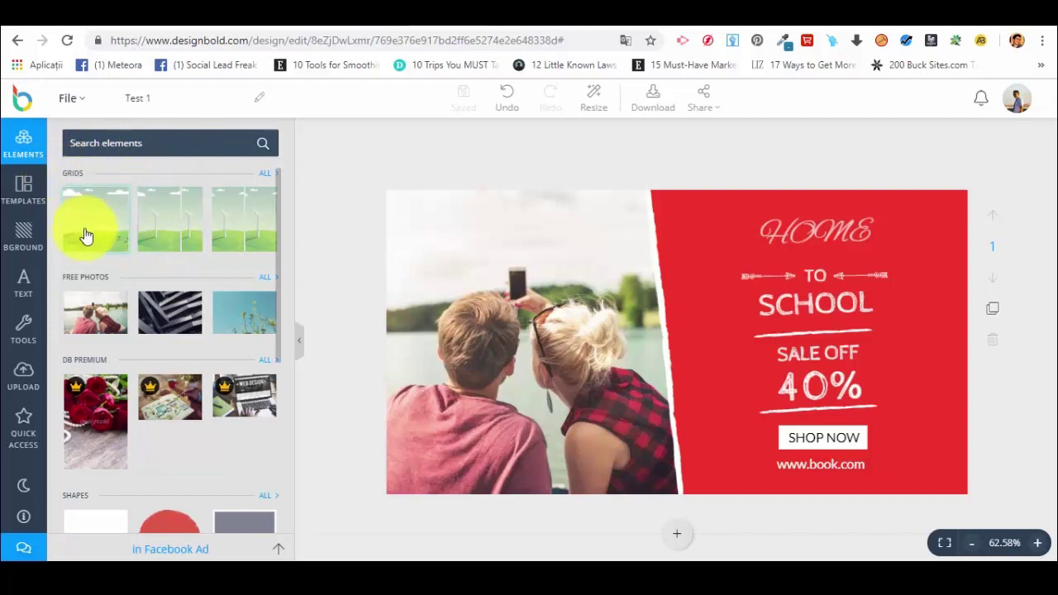
Open the complete shapes collection in the element library and examine the designs it offers
scroll(149, 296, down, 1)
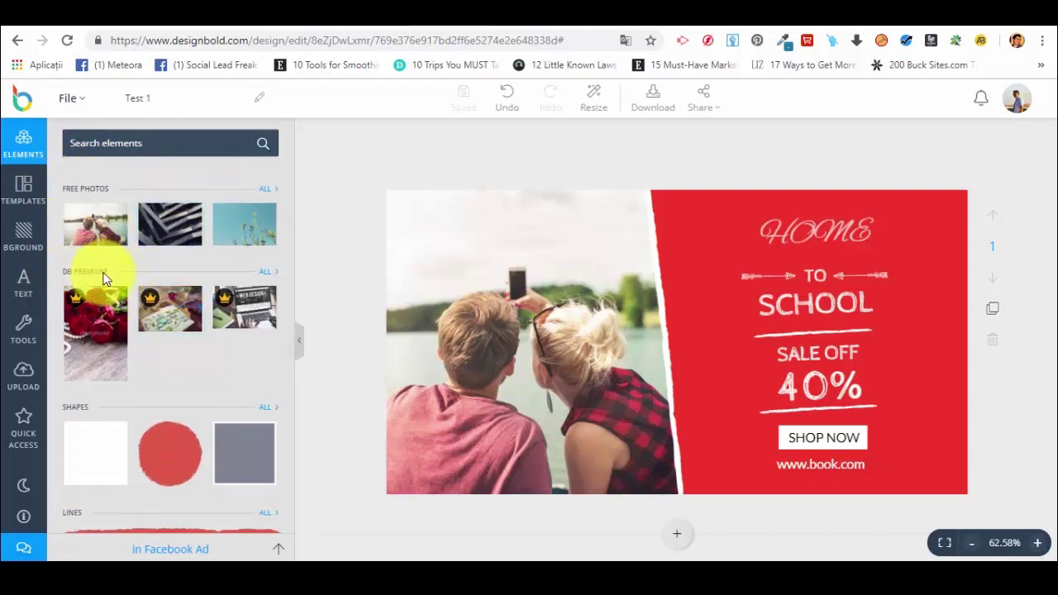
scroll(91, 265, down, 2)
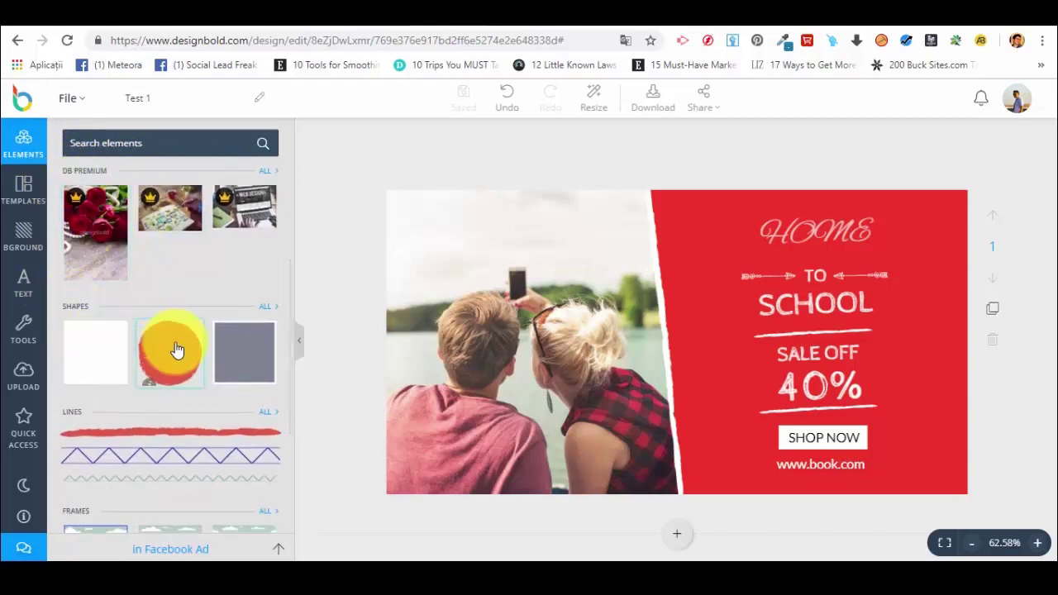
scroll(170, 350, down, 1)
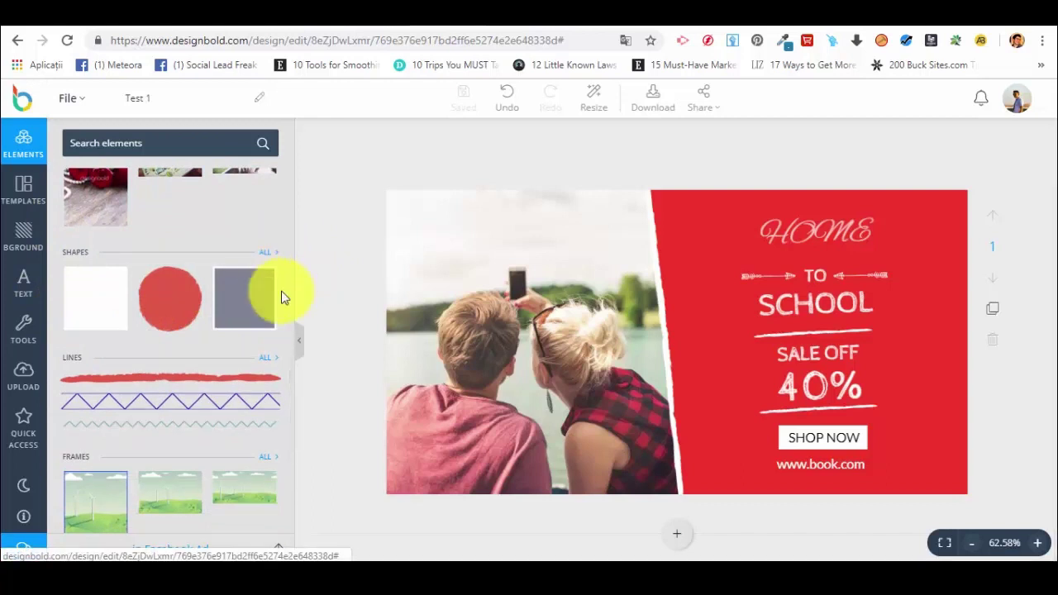
click(270, 260)
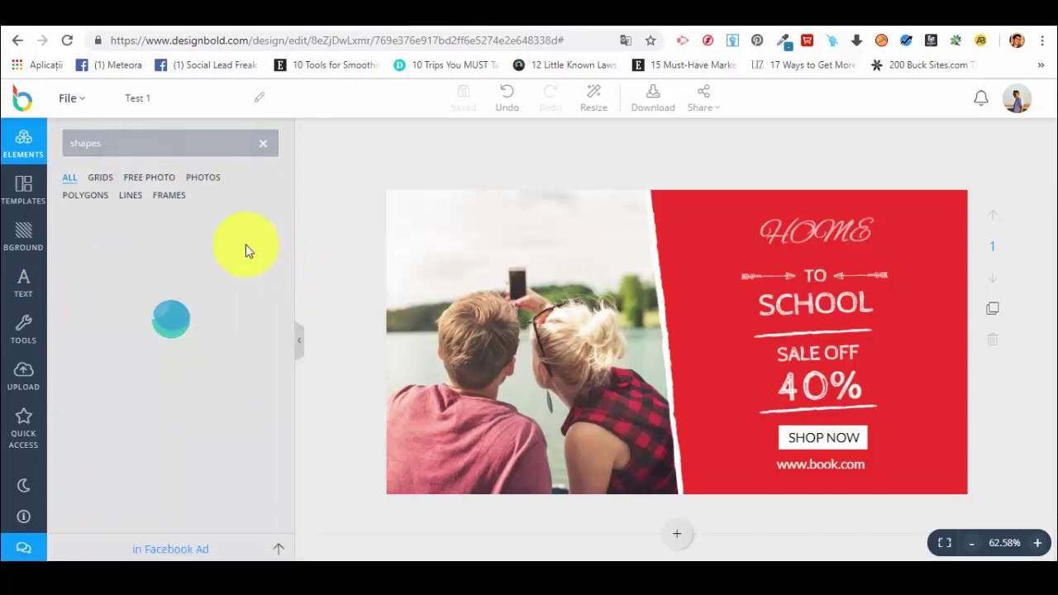
scroll(131, 328, down, 4)
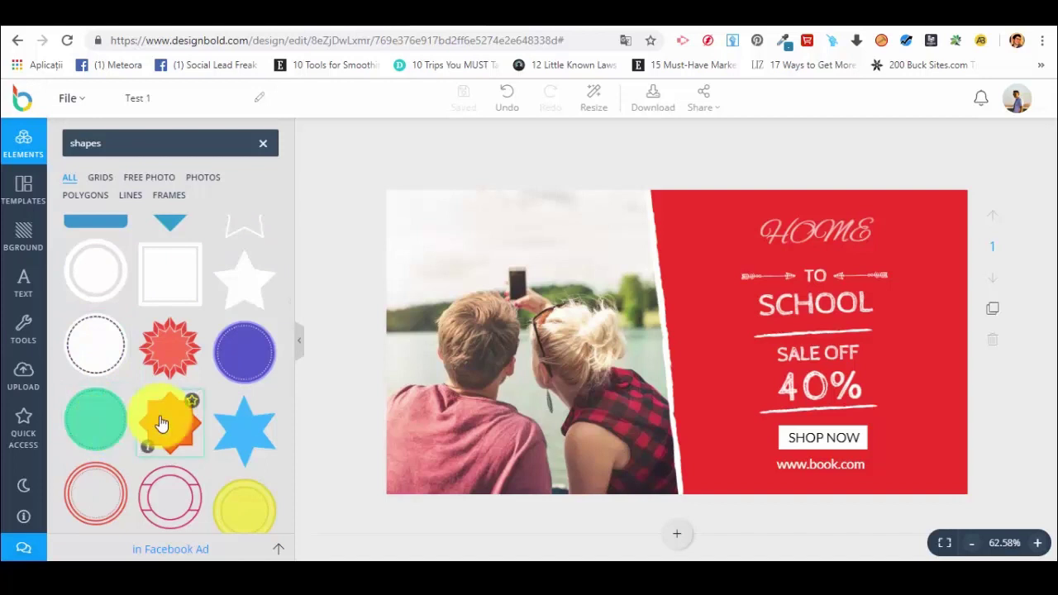
scroll(166, 380, up, 4)
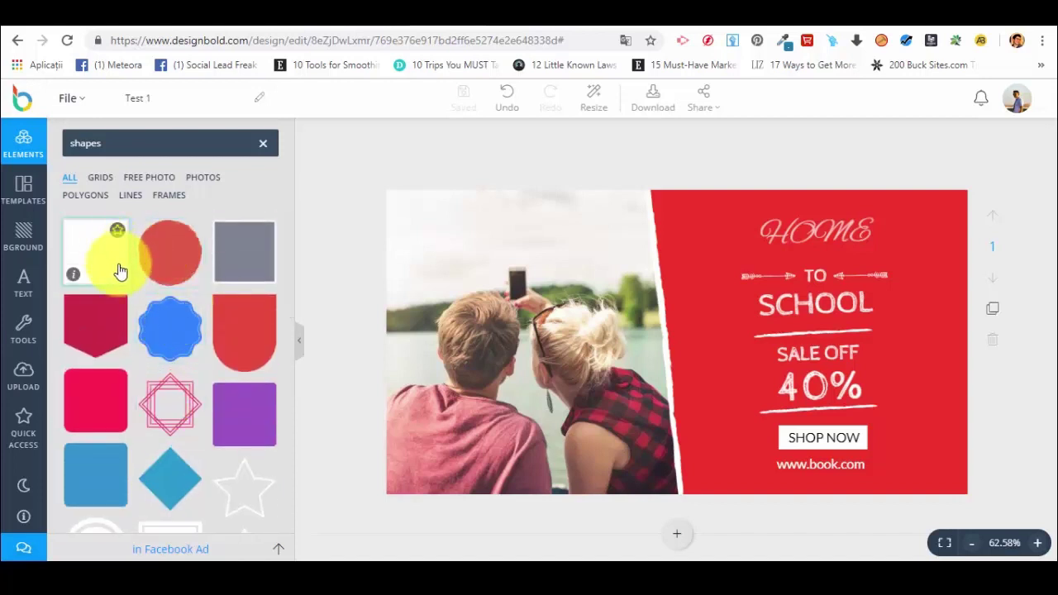
scroll(157, 297, down, 8)
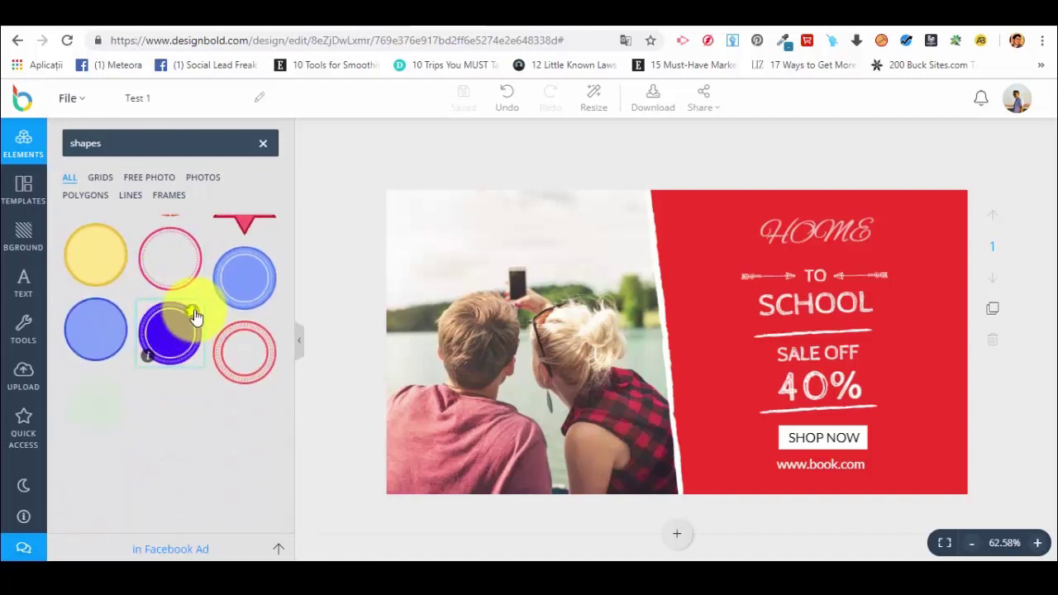
Try the light blue double-ring circle over the photo's upper-left corner, check its extra options and delete it
click(242, 276)
drag(685, 296, 435, 239)
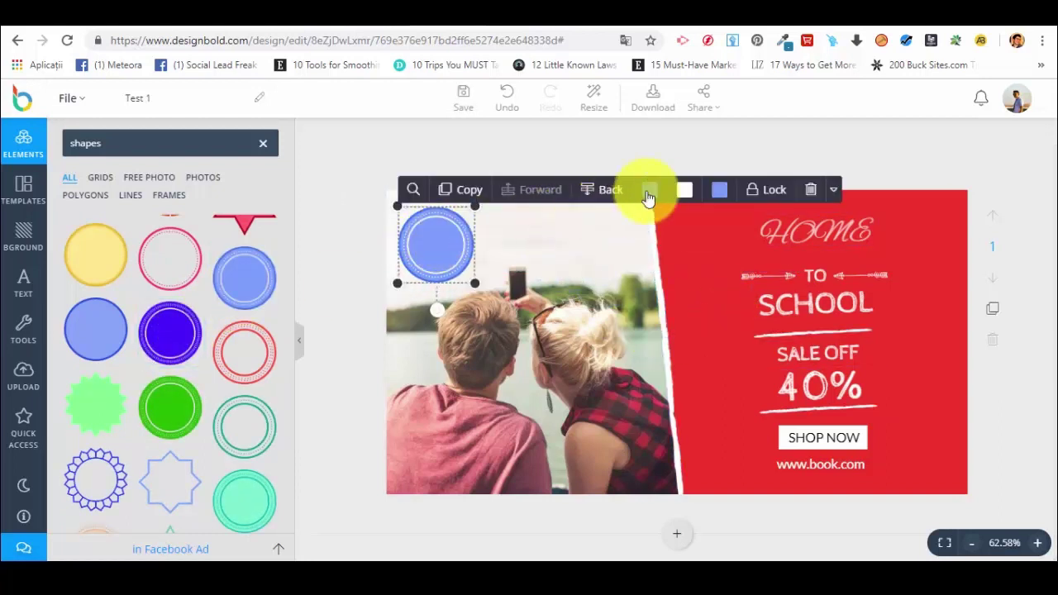
click(836, 190)
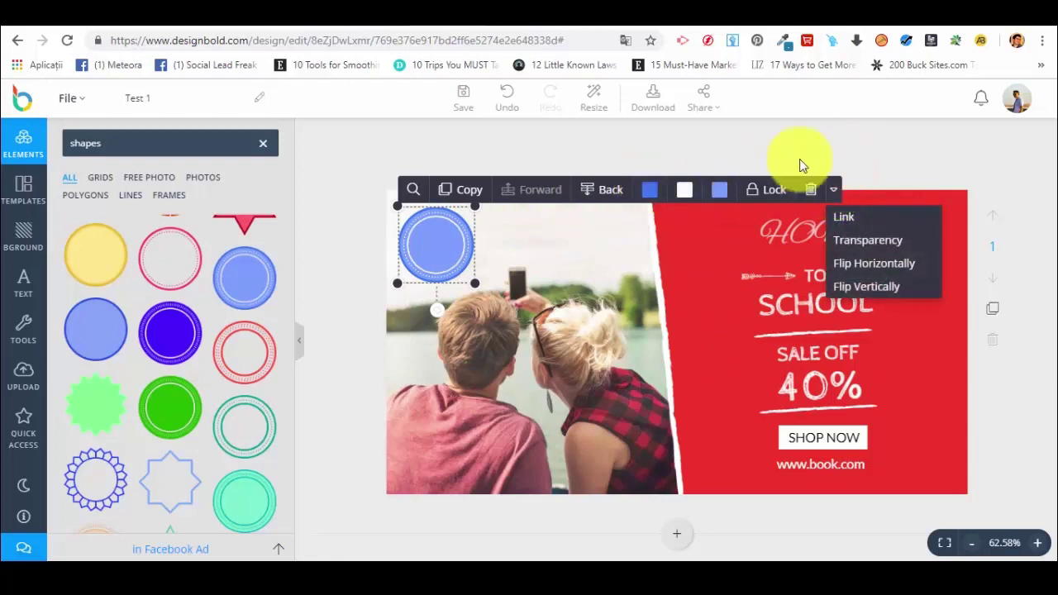
click(811, 192)
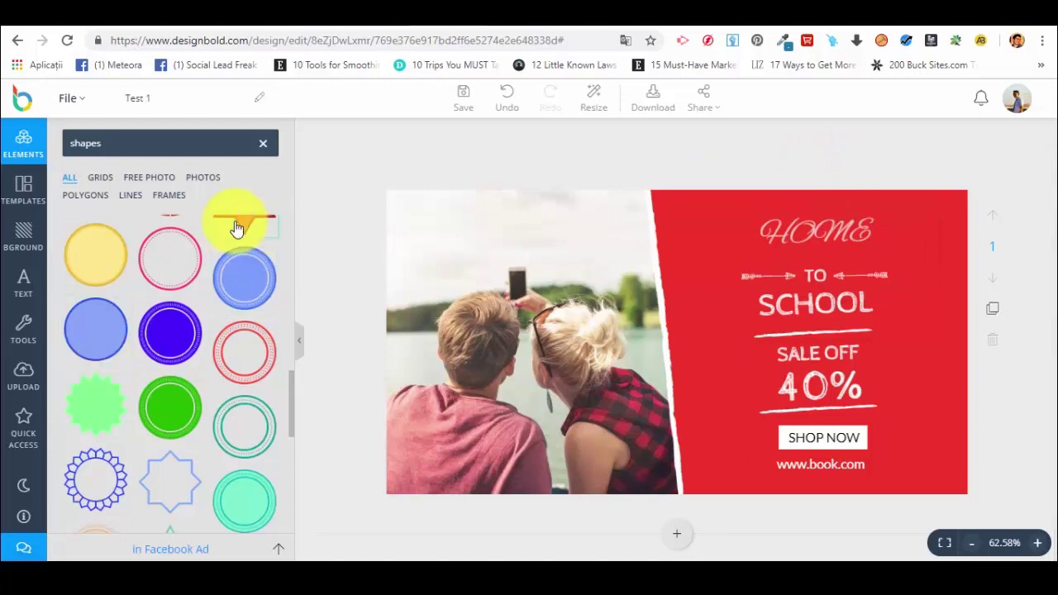
Place the pink six-pointed star over the upper-left corner of the couple's photo
scroll(280, 294, up, 1)
drag(269, 310, 436, 237)
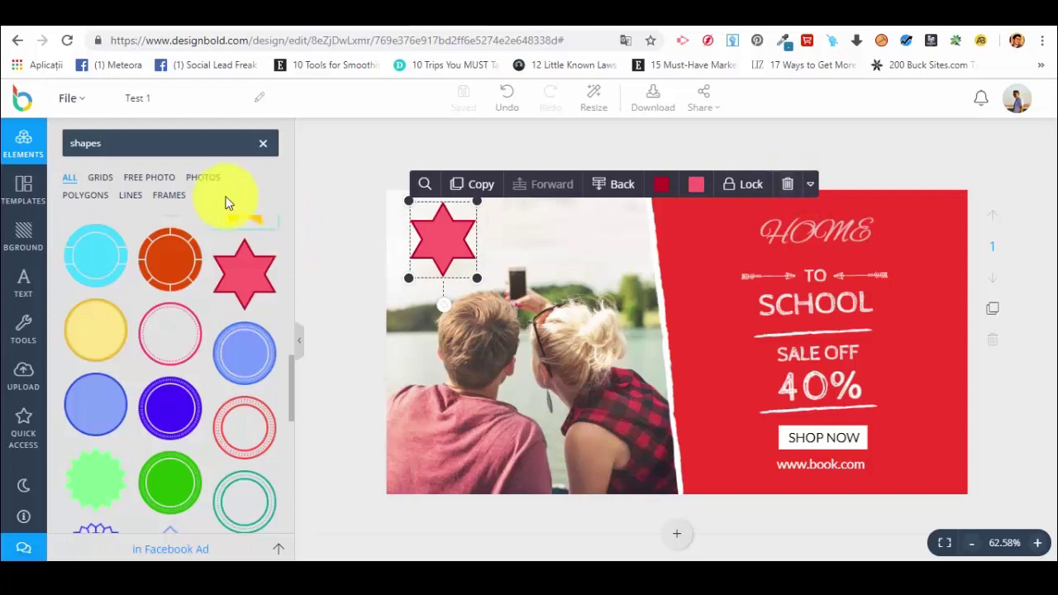
Look into the grids, photos and lines element categories and return to the overview of all categories
click(207, 142)
click(100, 177)
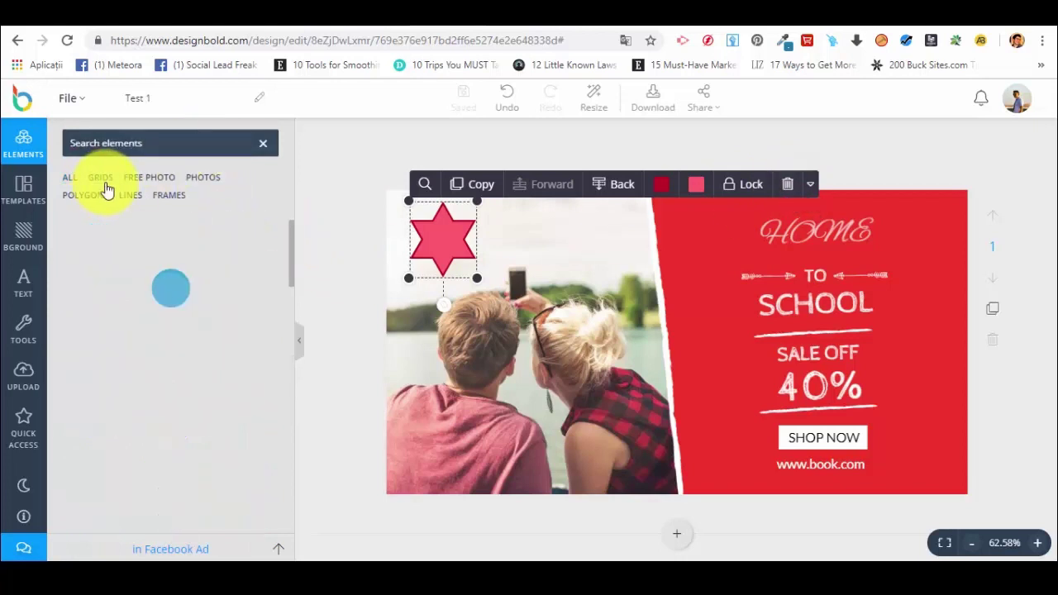
click(203, 178)
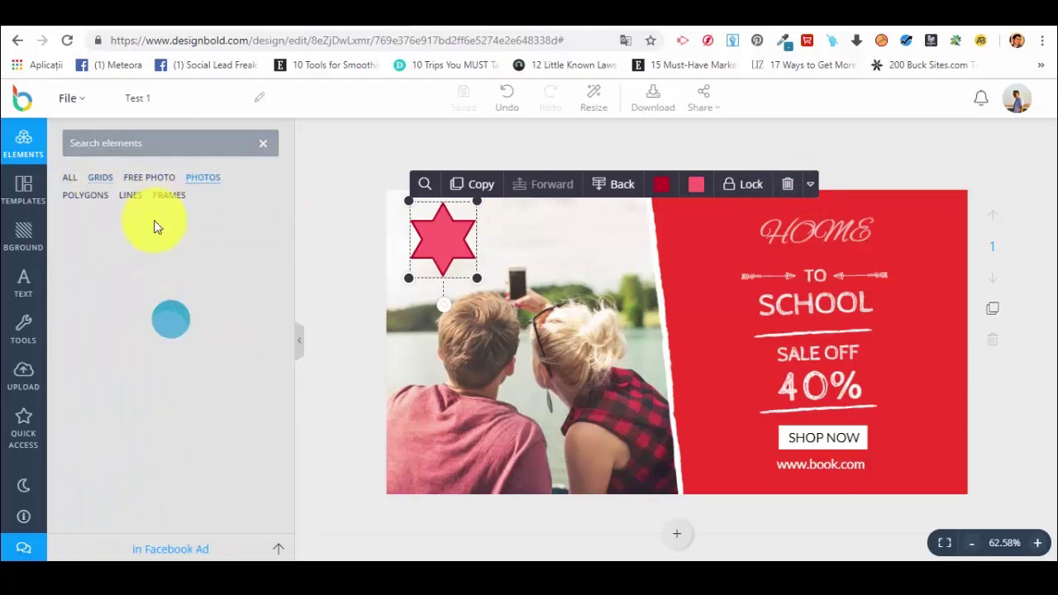
click(263, 143)
scroll(206, 313, down, 4)
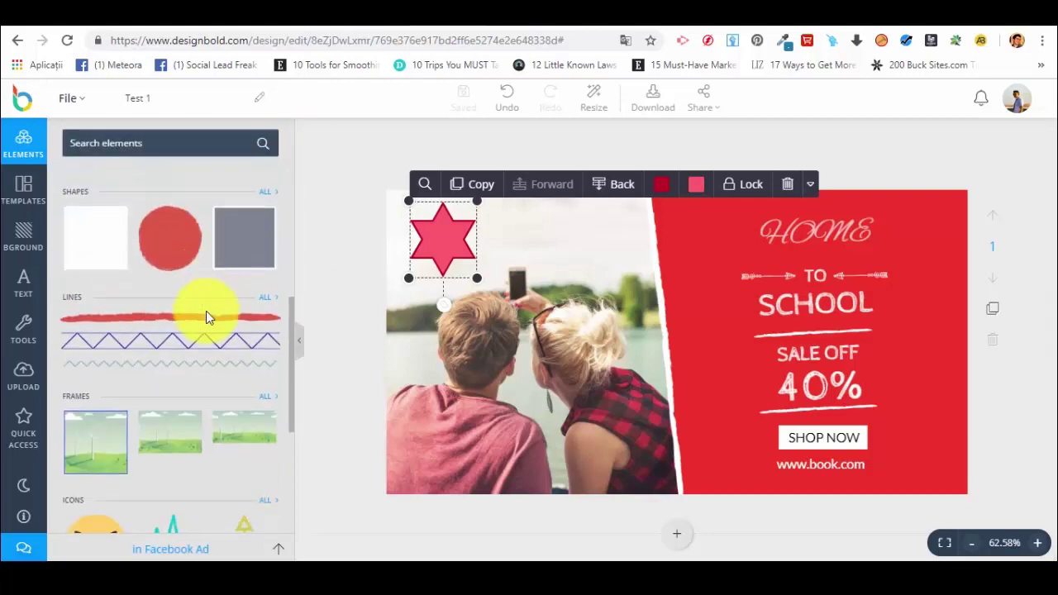
click(268, 298)
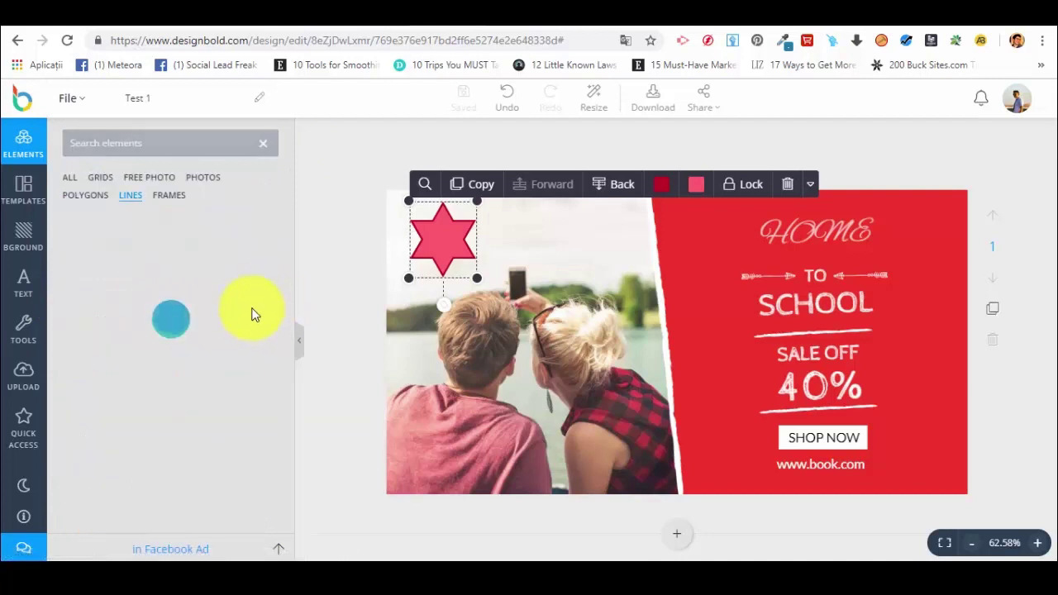
click(263, 144)
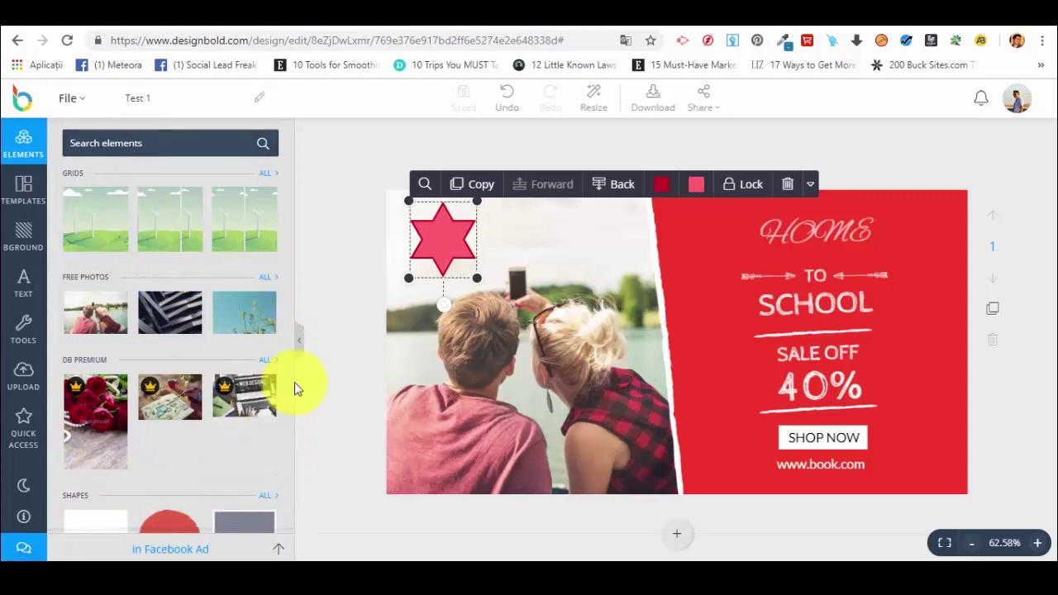
Collapse and reopen the element library, and delete the pink star from the photo
click(299, 341)
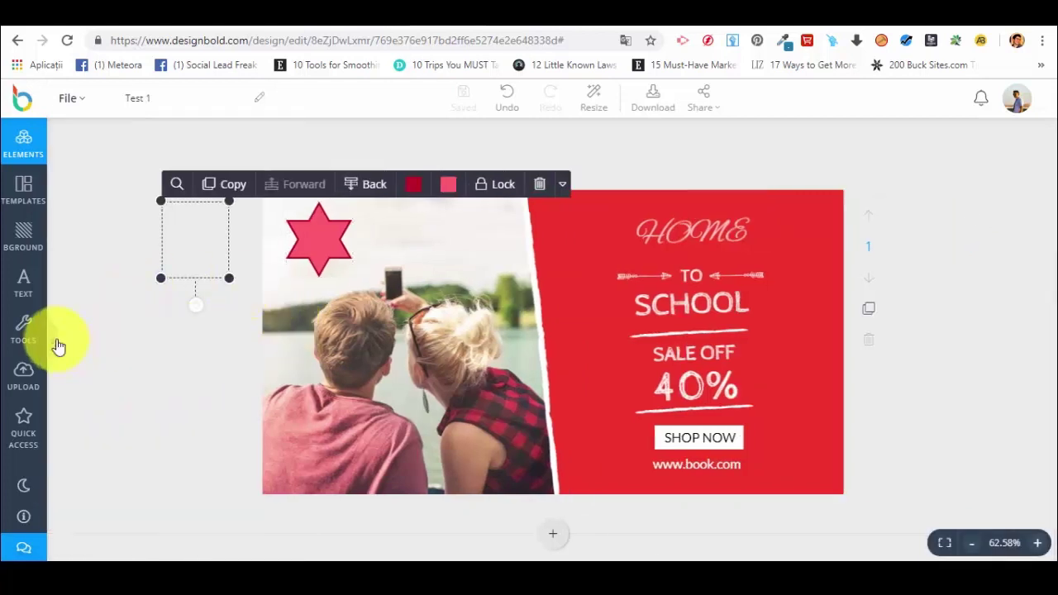
click(153, 341)
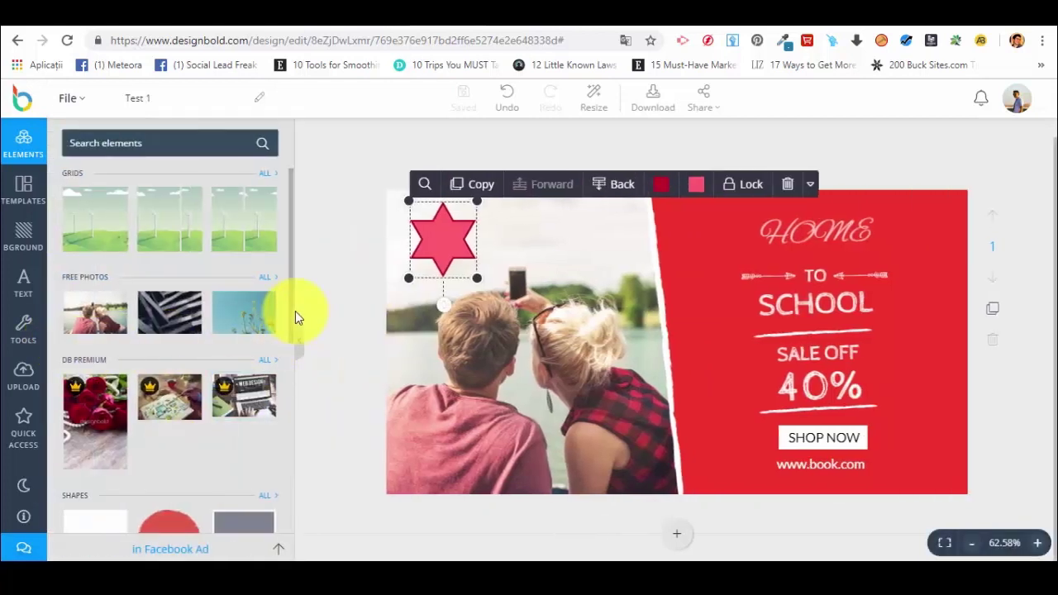
scroll(289, 371, down, 1)
scroll(289, 371, down, 3)
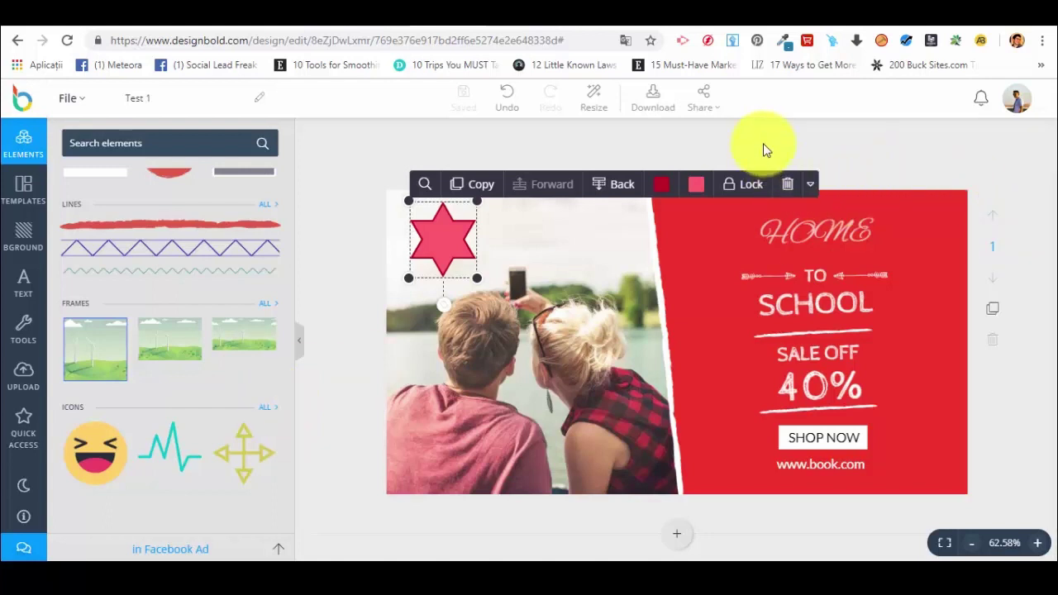
key(Delete)
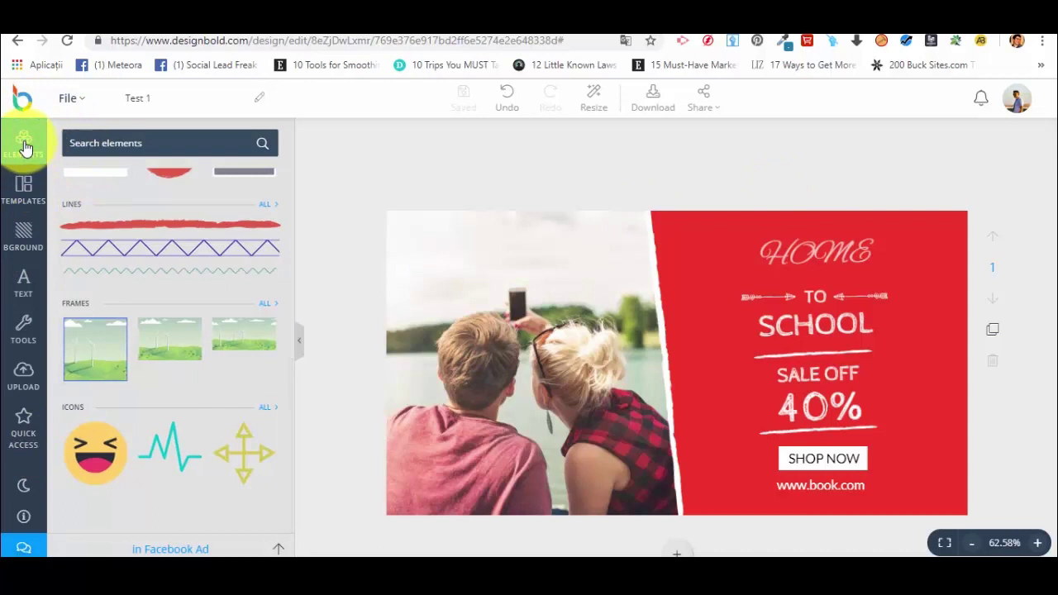
Open the complete icons collection from the element overview and examine the available emojis, devices and Christmas decorations
scroll(186, 224, up, 4)
scroll(192, 249, up, 2)
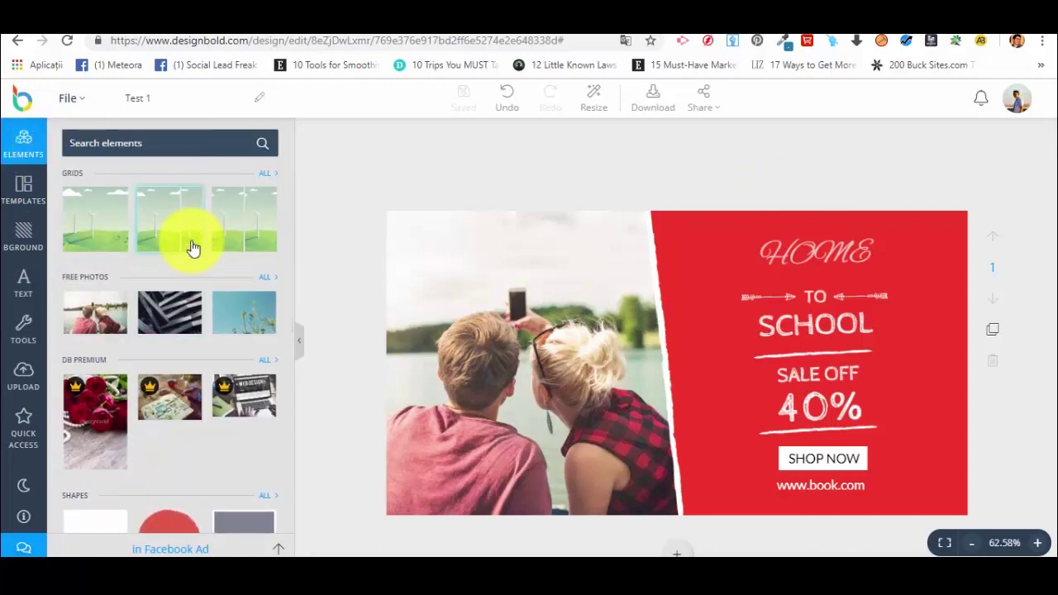
scroll(192, 247, down, 7)
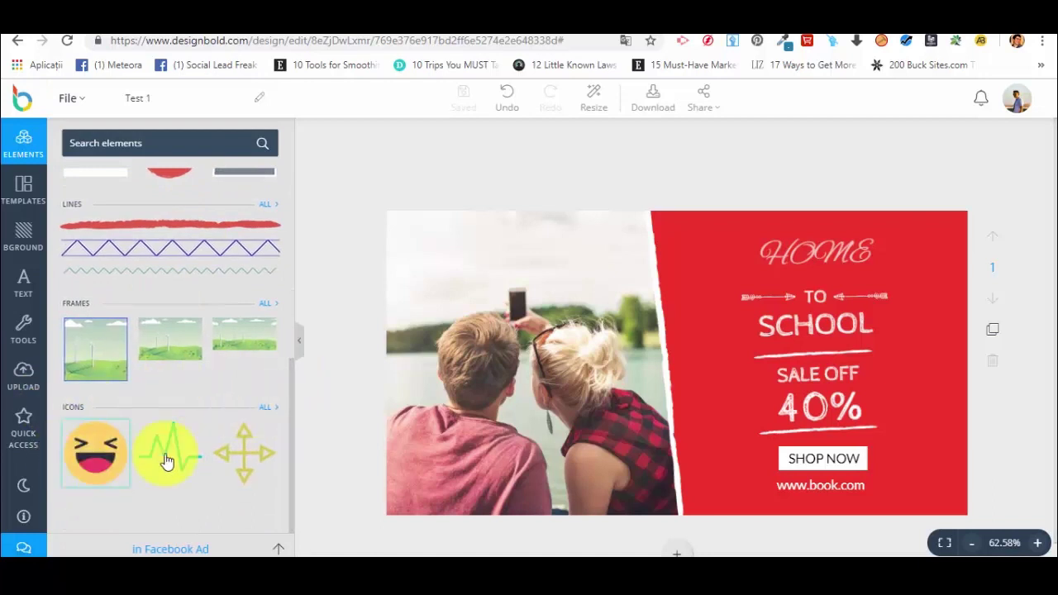
click(265, 407)
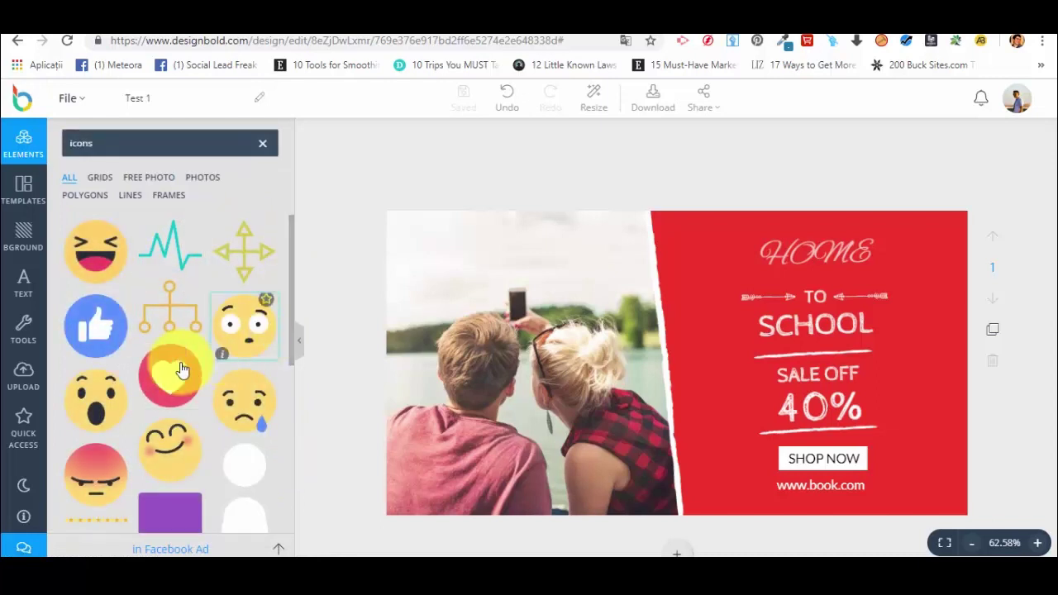
scroll(213, 340, down, 2)
scroll(214, 339, down, 4)
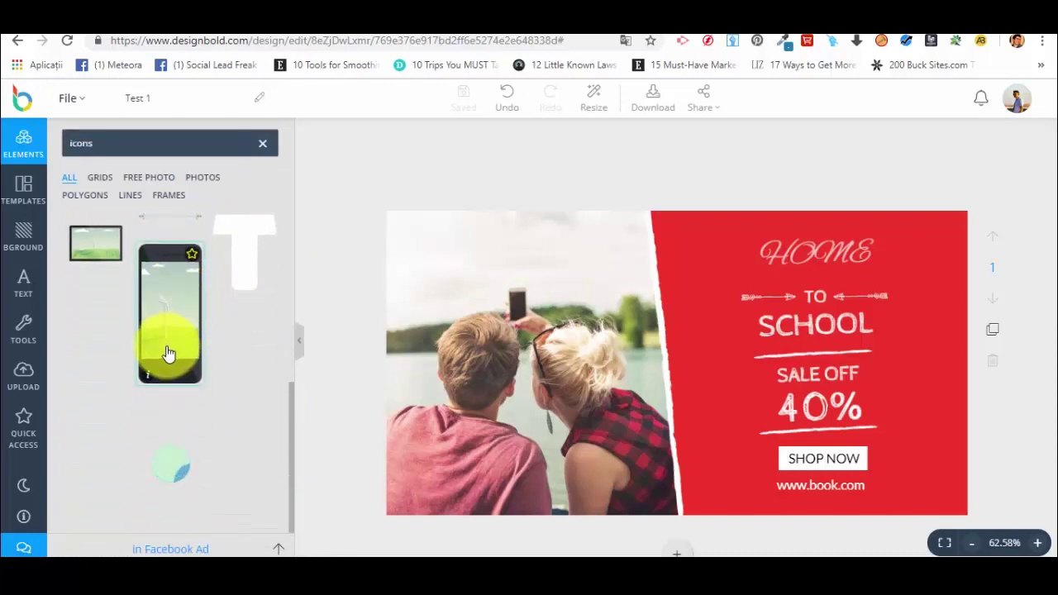
scroll(123, 323, down, 5)
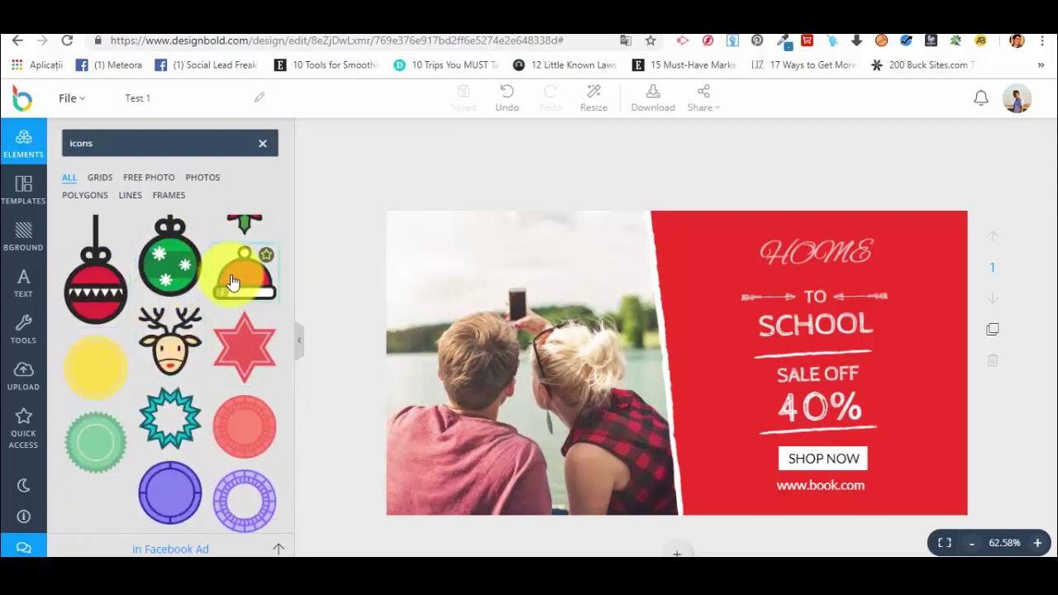
scroll(236, 285, down, 1)
scroll(236, 285, down, 2)
scroll(224, 306, up, 5)
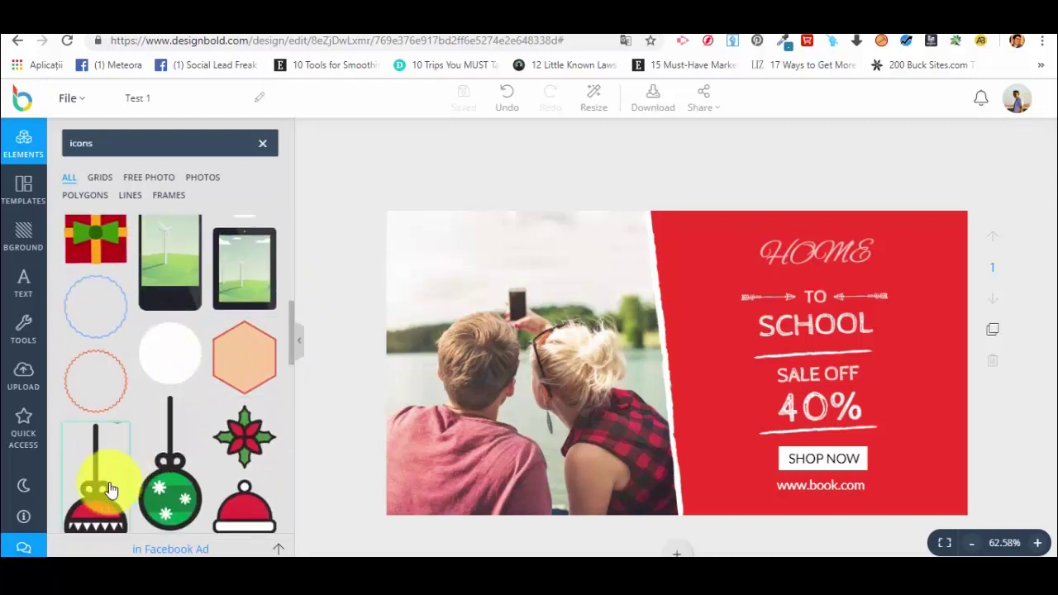
scroll(103, 447, down, 2)
Try the red Christmas bauble icon hanging from the photo's top edge and delete it
click(108, 368)
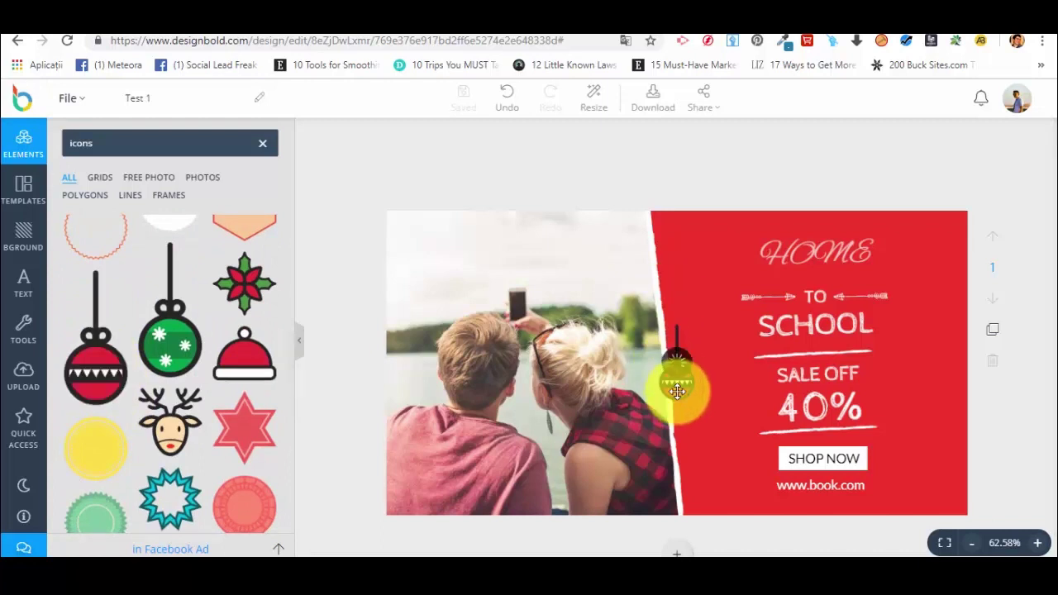
drag(675, 374, 436, 277)
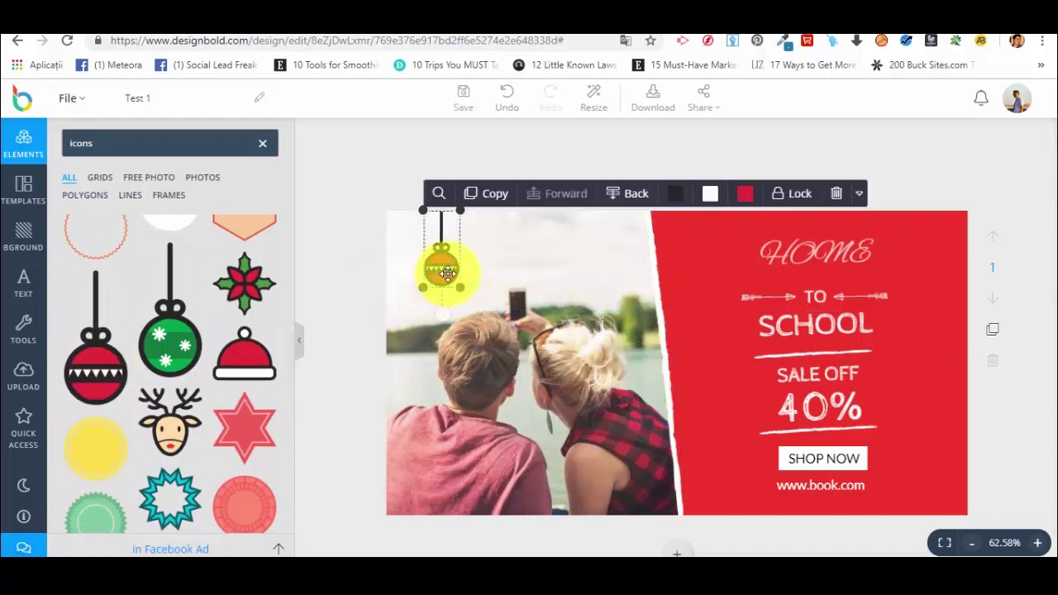
click(850, 195)
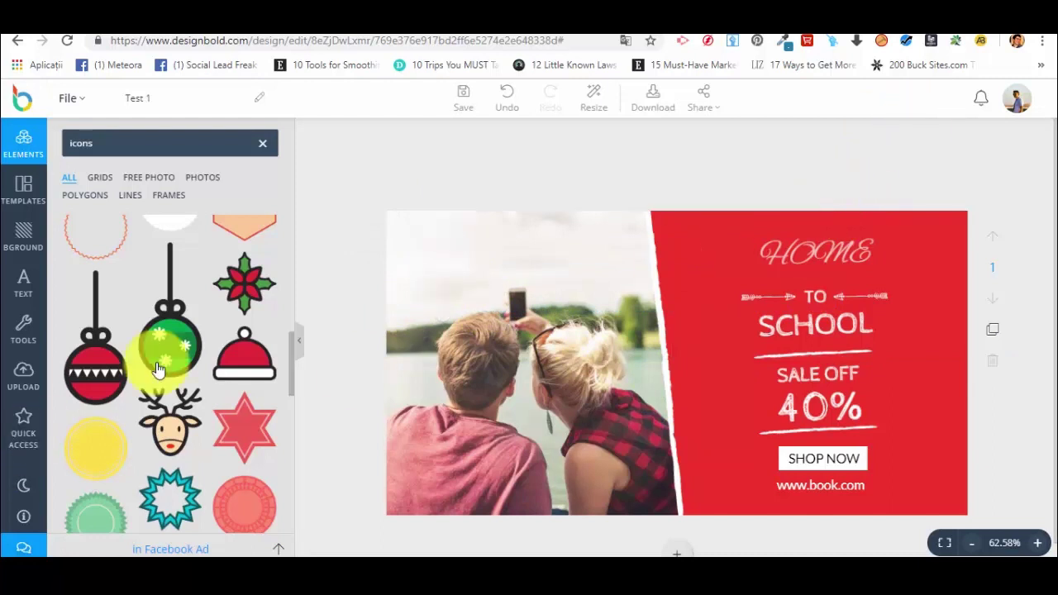
Try the hand-drawn euro symbol from further down the icons over the photo's upper-left corner and delete it
scroll(169, 343, down, 6)
scroll(198, 327, down, 1)
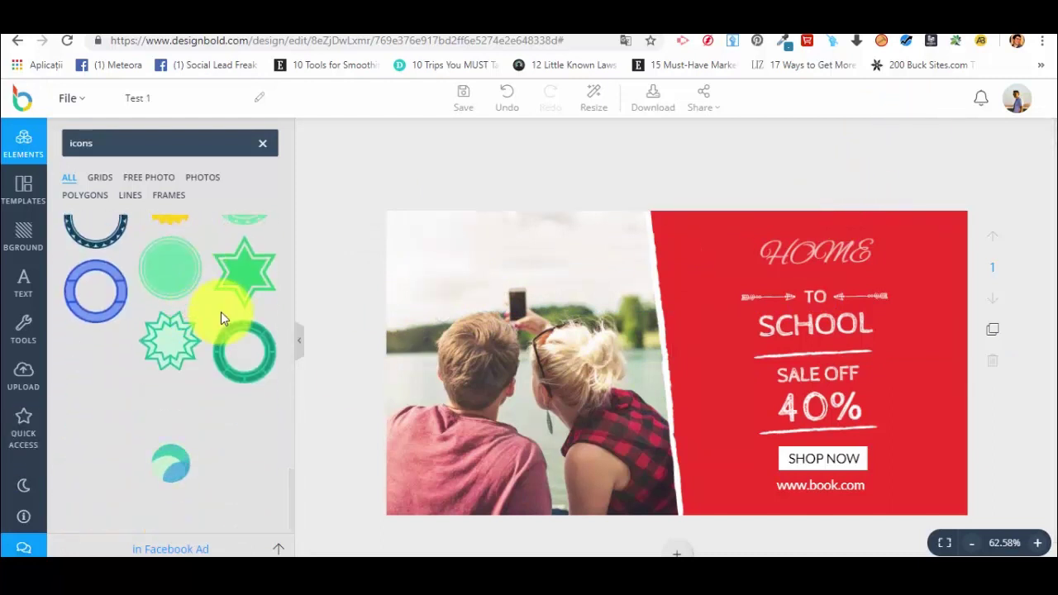
scroll(220, 319, down, 3)
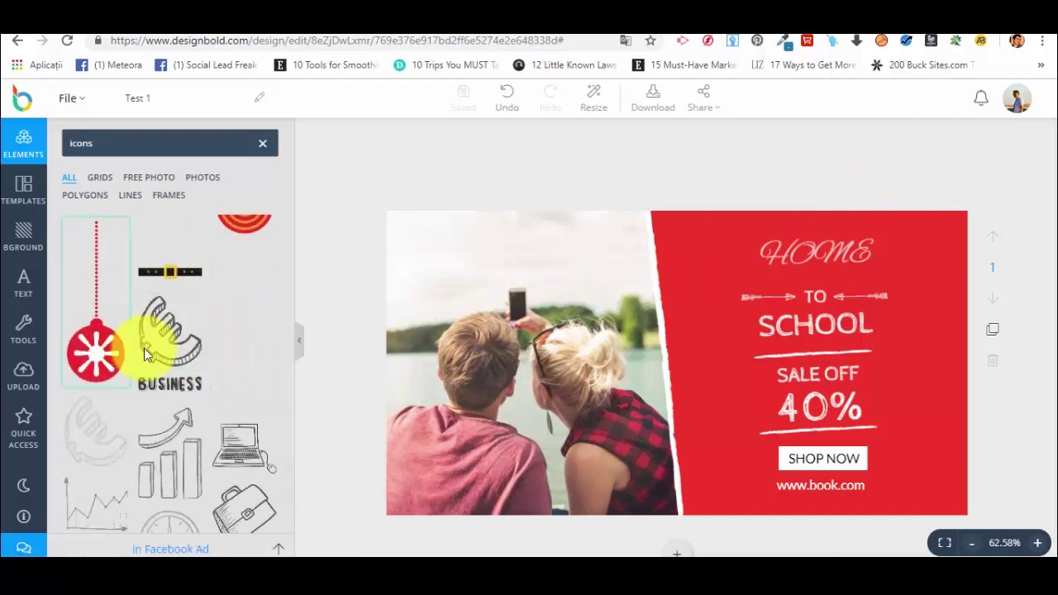
click(168, 357)
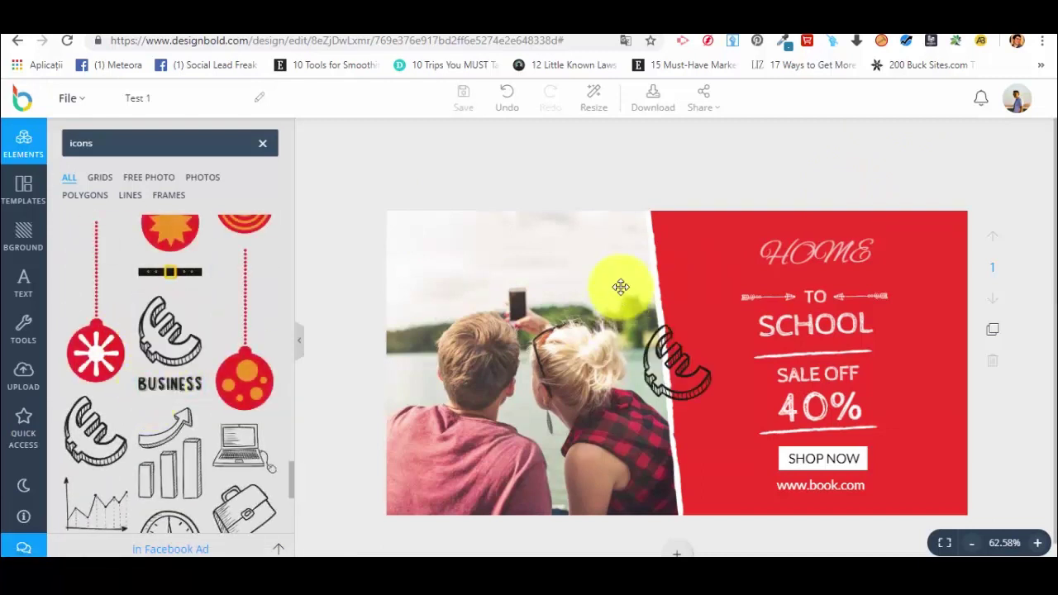
drag(663, 368, 431, 277)
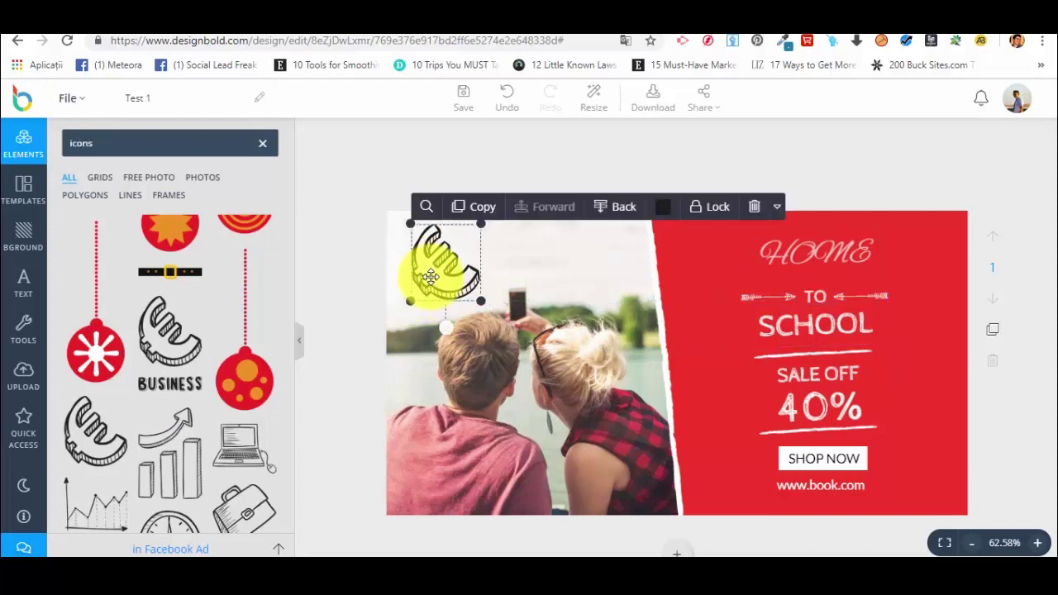
key(Delete)
Try the hand-drawn clock icon over the photo's upper-left area and delete it
scroll(206, 406, down, 3)
click(166, 308)
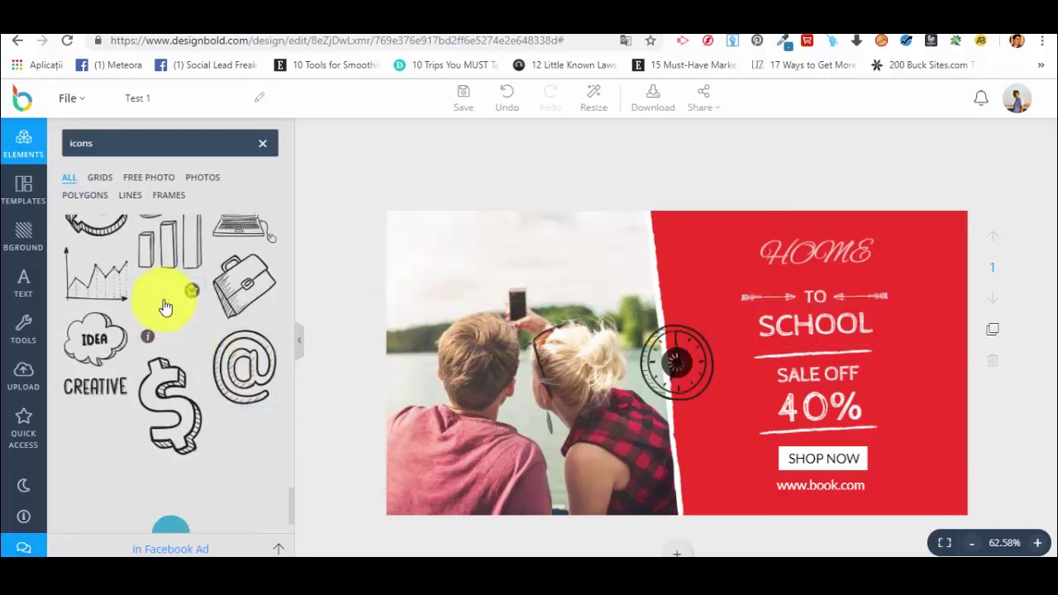
drag(689, 381, 456, 259)
key(Delete)
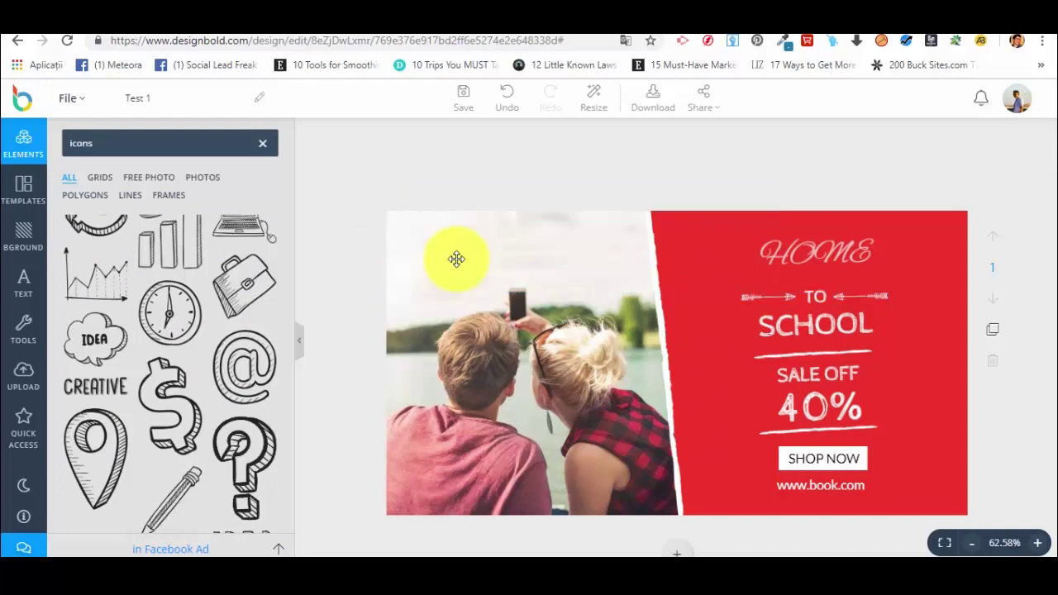
Try the hand-drawn at-sign icon over the photo's upper-left area and delete it
click(227, 376)
drag(668, 350, 438, 252)
key(Delete)
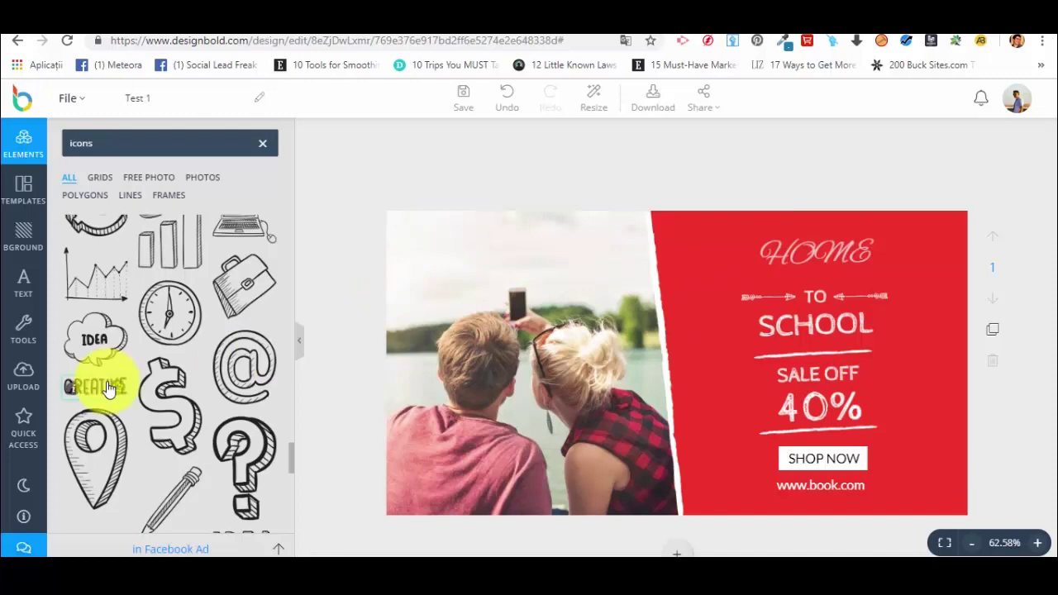
Leave the icons, open the complete frames collection and place the white circular frame over the photo's upper-left corner
scroll(108, 389, up, 15)
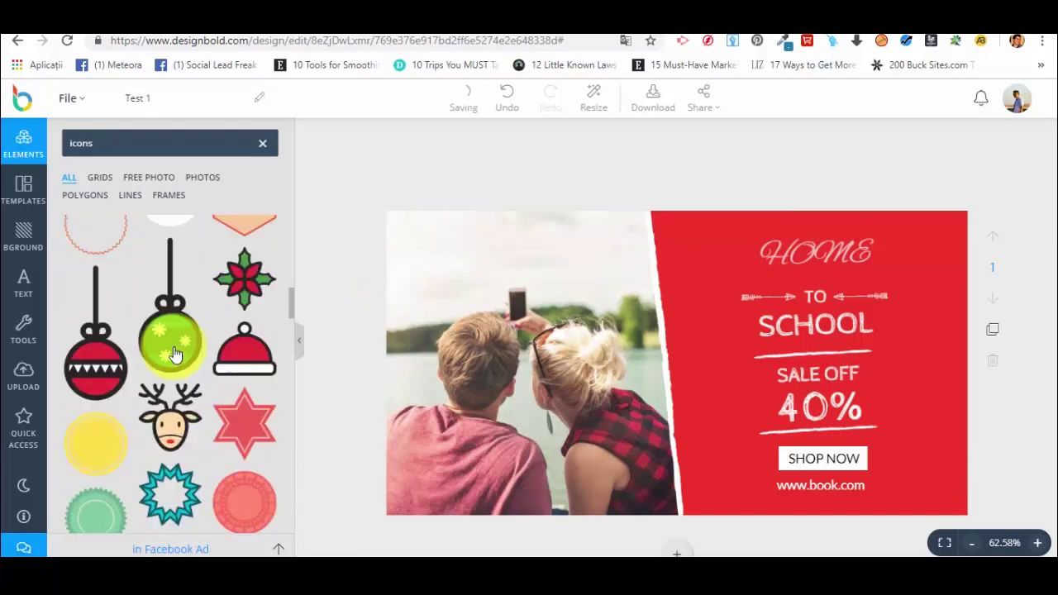
scroll(175, 354, up, 5)
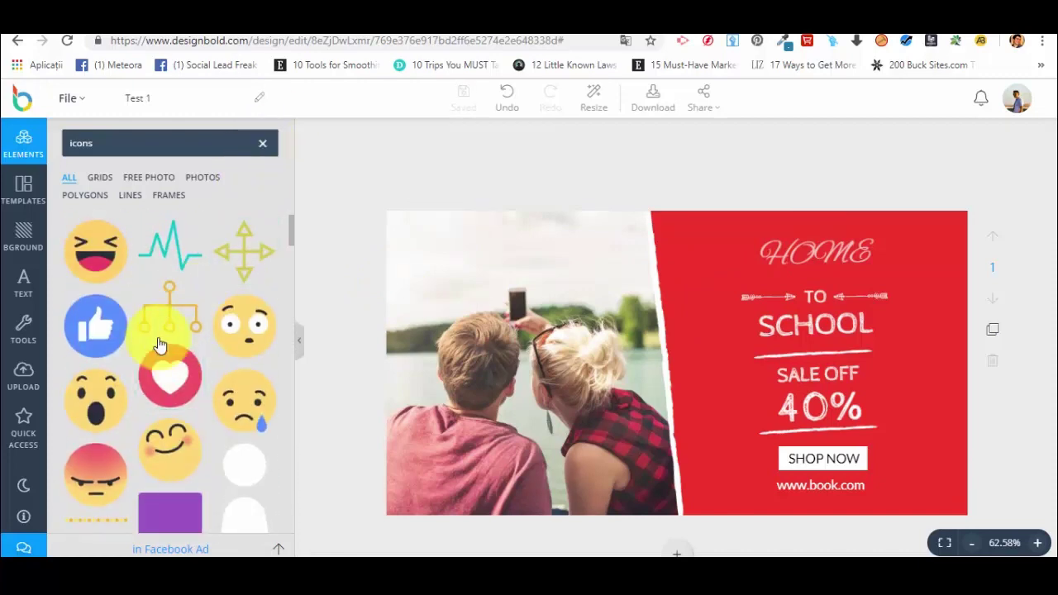
click(263, 149)
scroll(190, 320, down, 5)
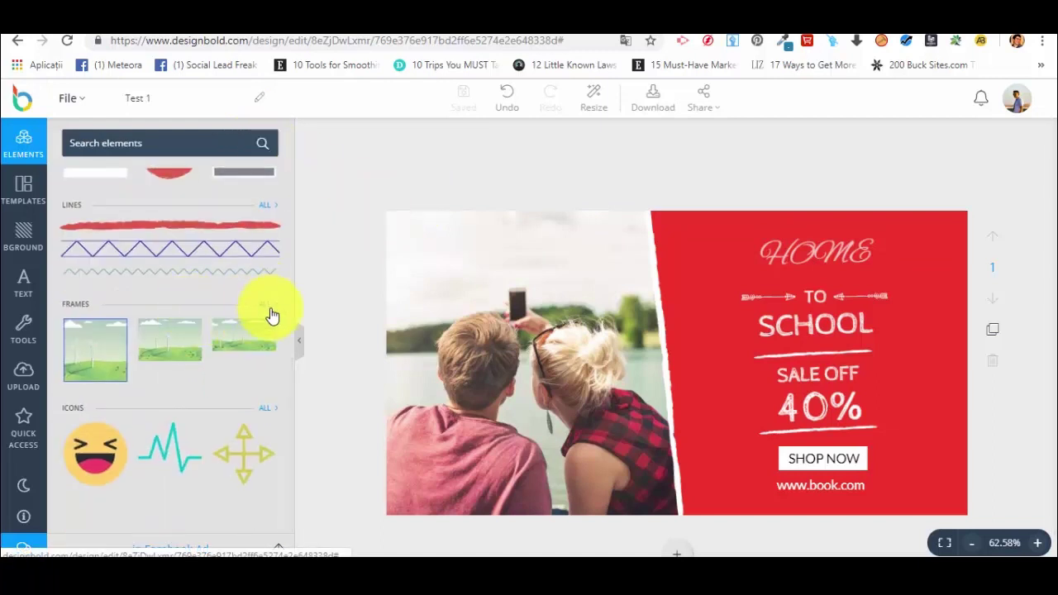
click(270, 310)
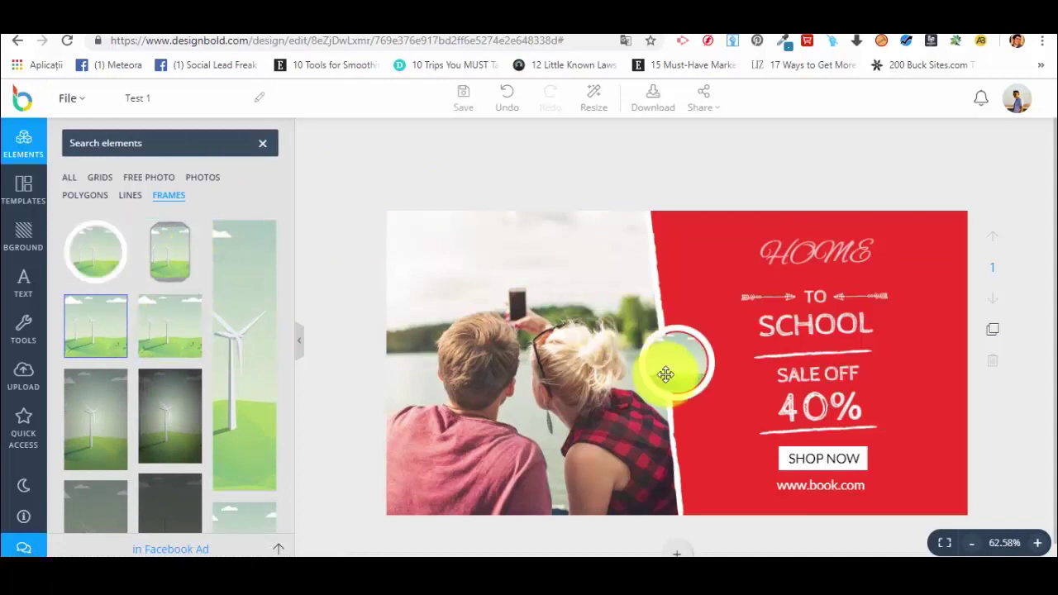
drag(664, 366, 393, 273)
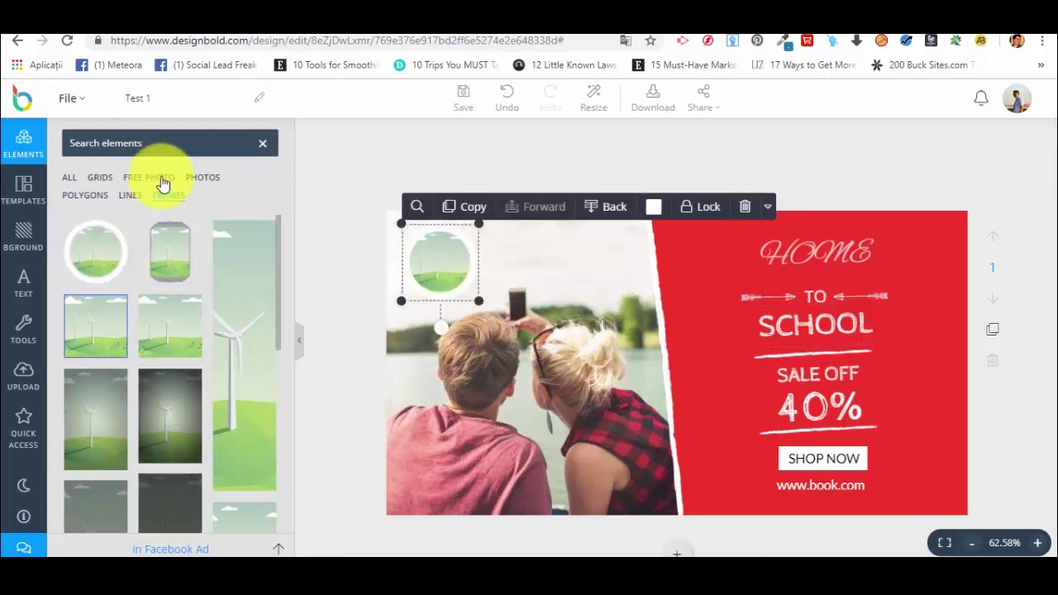
Fill the circular frame with the free photo of a person among green foliage and enlarge the frame over the couple photo
click(152, 181)
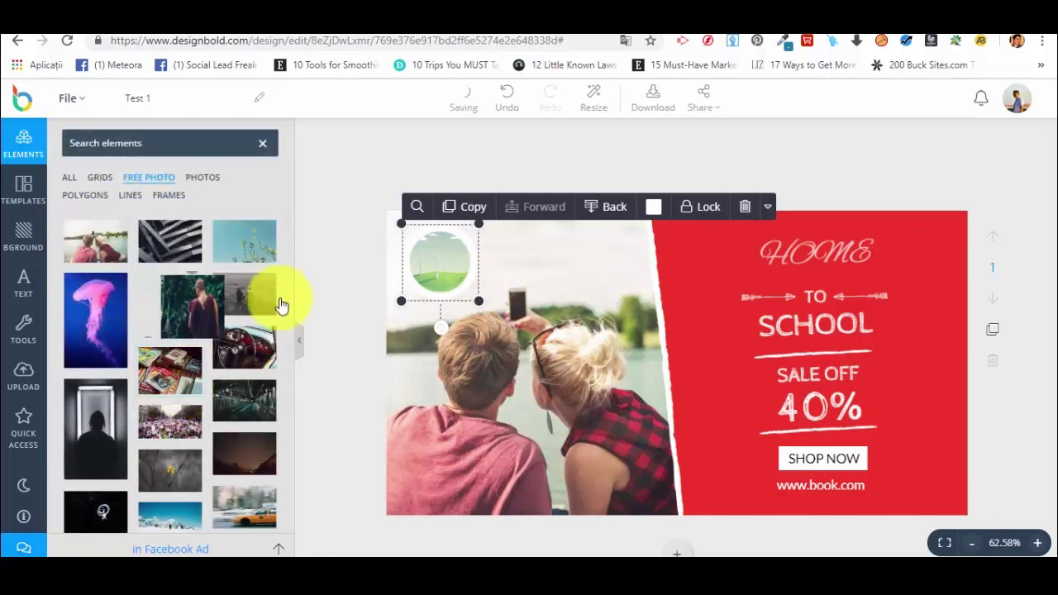
drag(281, 306, 45, 360)
click(421, 284)
drag(481, 303, 637, 434)
drag(190, 303, 482, 274)
drag(517, 309, 536, 334)
drag(426, 260, 466, 305)
Try resizing the photo inside the circular frame and delete the frame from the design
double_click(482, 321)
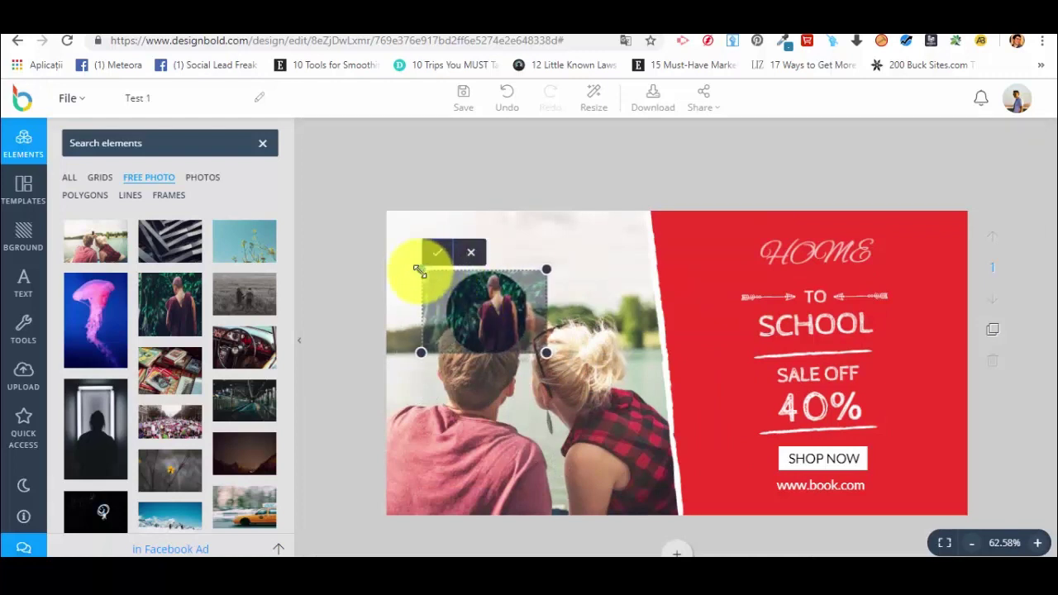
drag(419, 272, 449, 272)
click(449, 233)
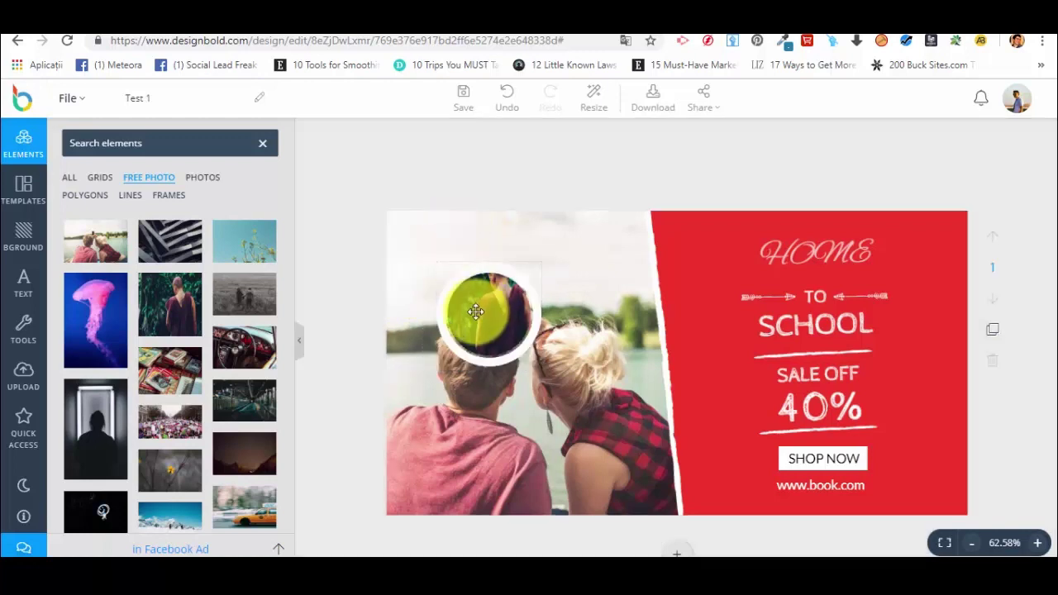
drag(476, 312, 486, 278)
click(790, 217)
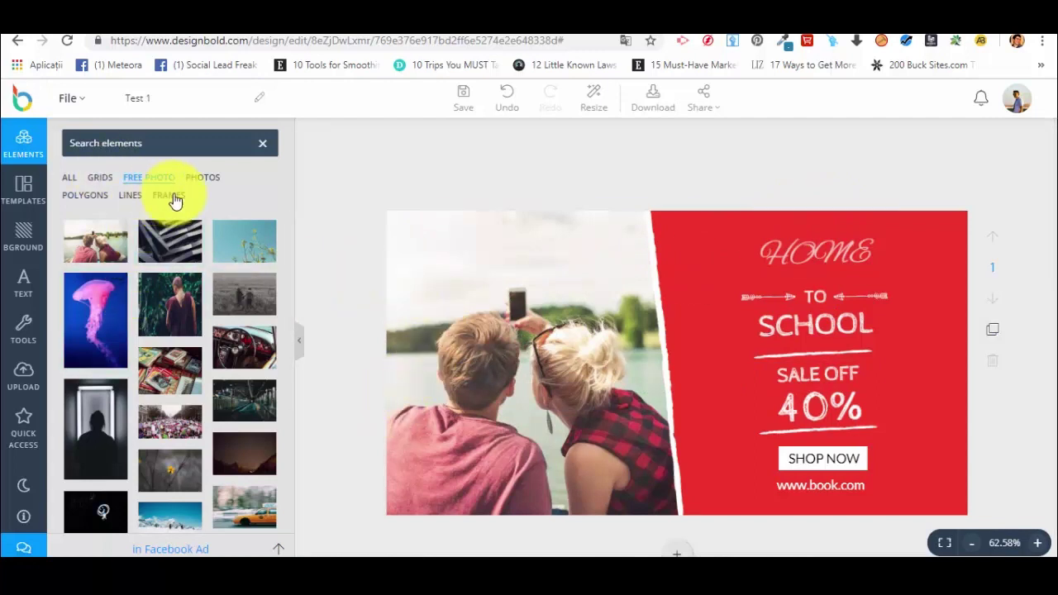
Examine the polygons collection down to its last shapes and return to the element overview
click(96, 198)
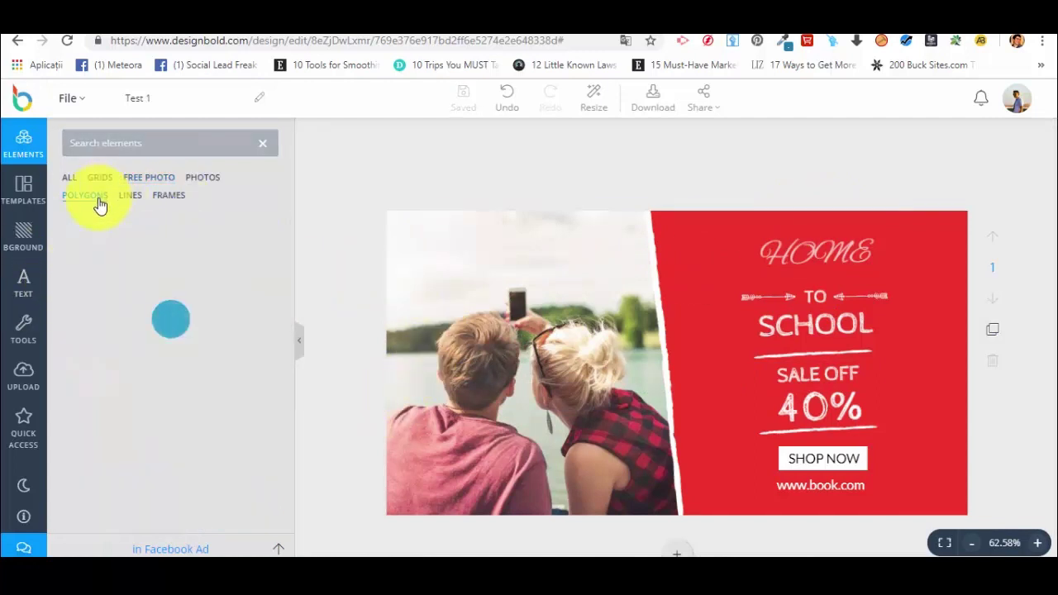
scroll(153, 373, down, 1)
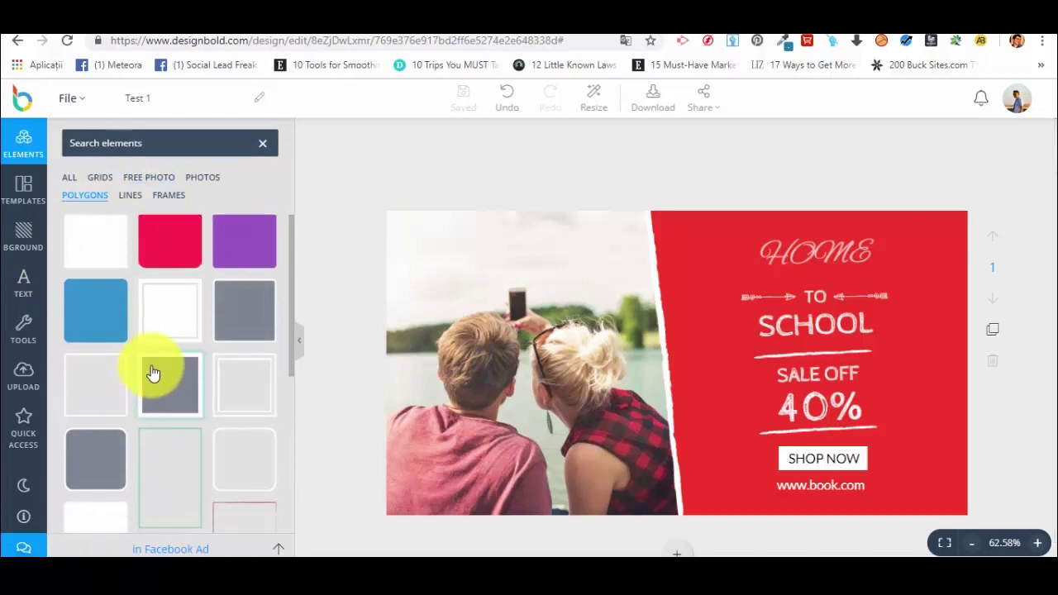
scroll(153, 373, down, 5)
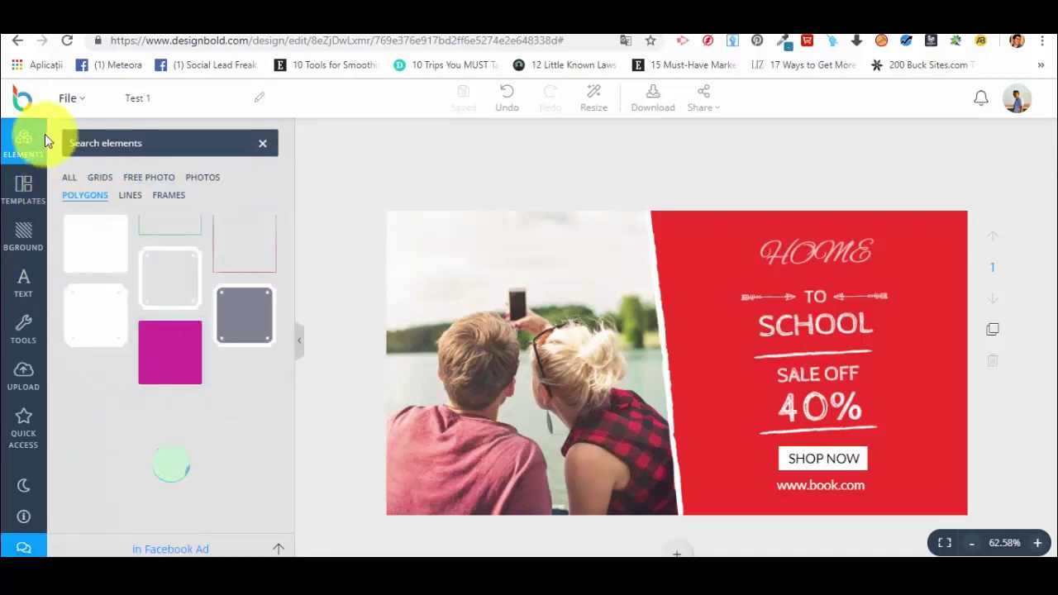
click(262, 144)
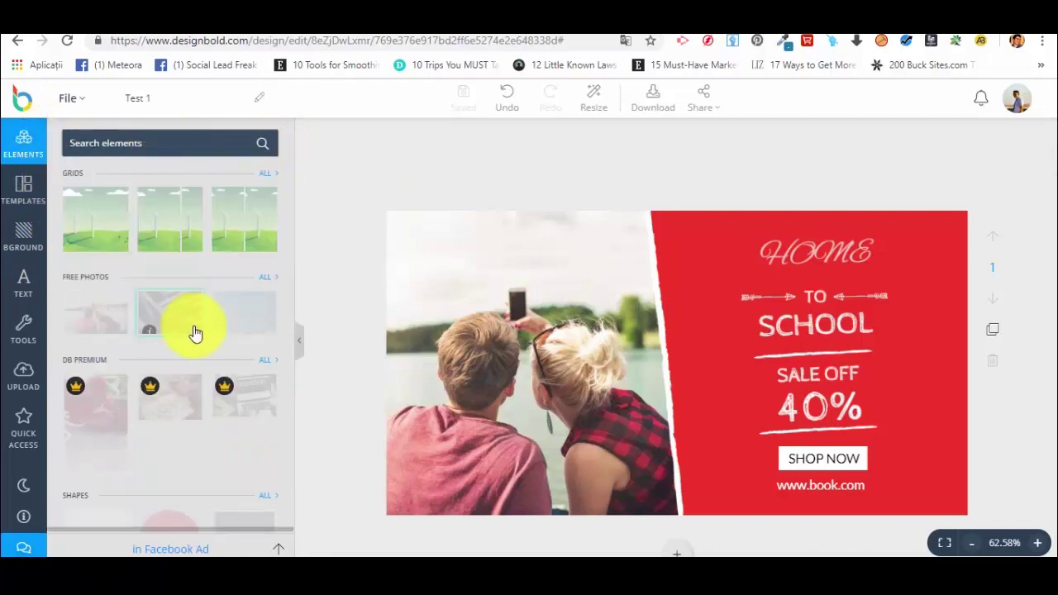
Try the two-column photo grid and replace it with the grid of two cells above three from the complete grids collection
click(245, 217)
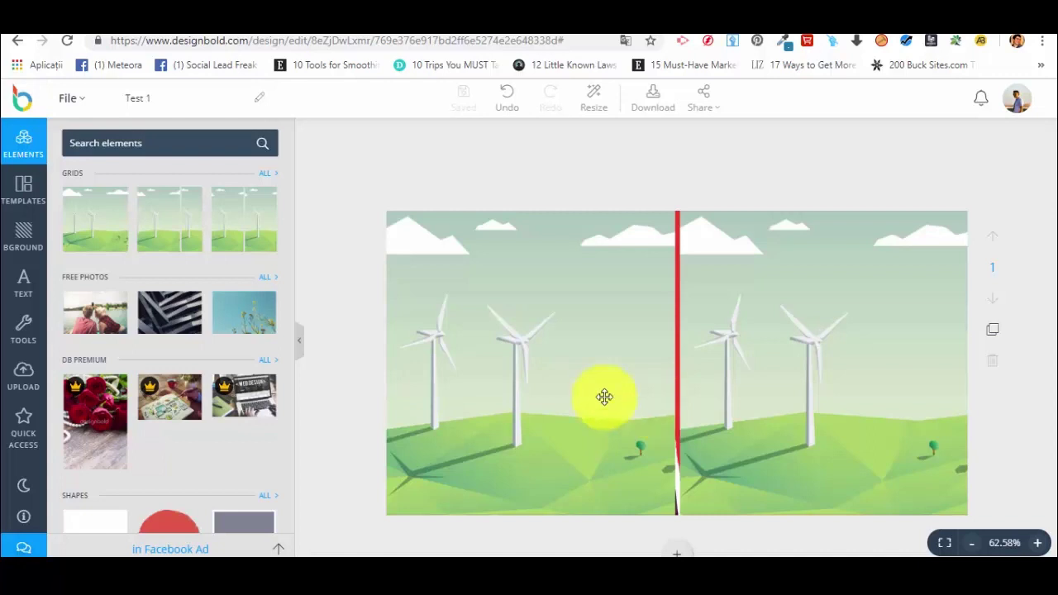
click(266, 174)
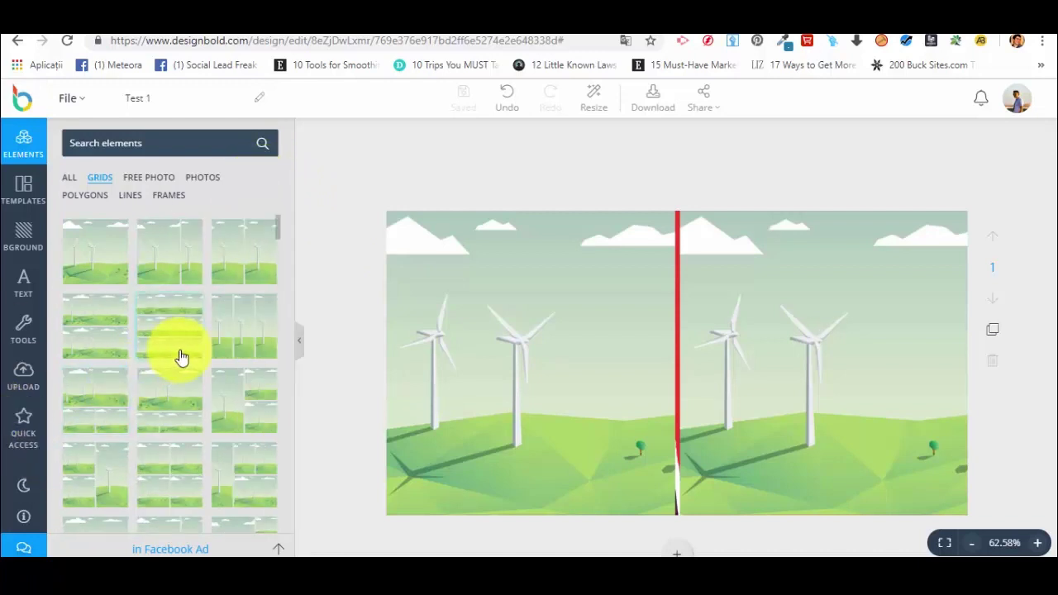
scroll(208, 468, down, 3)
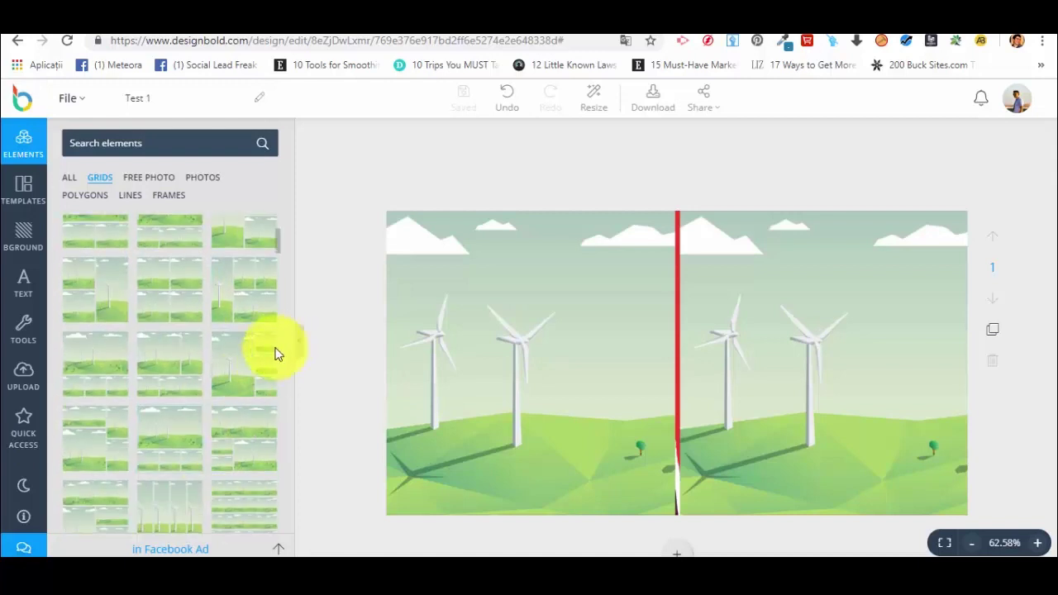
scroll(359, 359, down, 1)
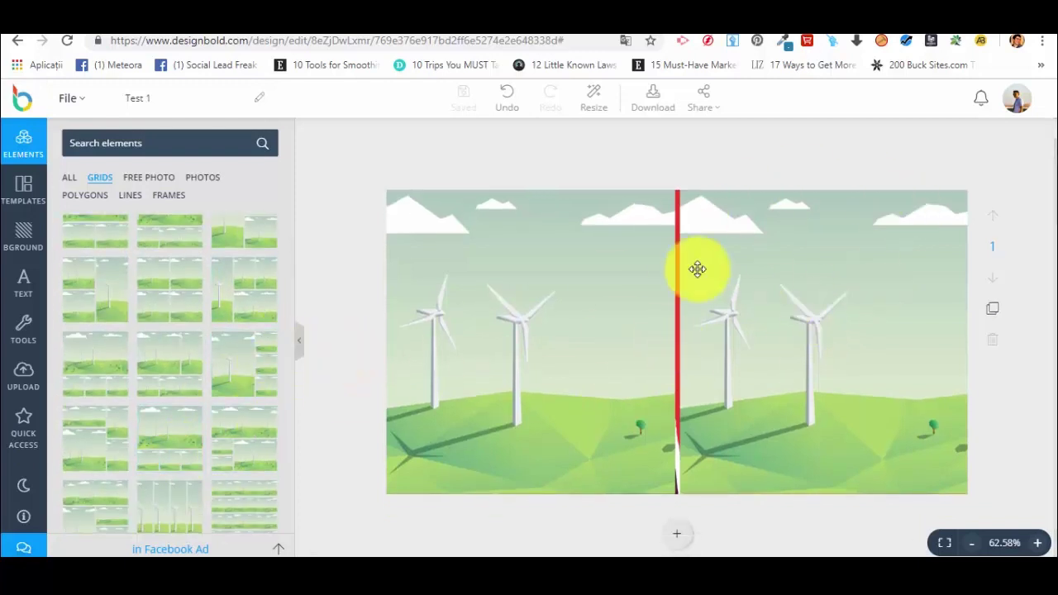
scroll(231, 454, down, 2)
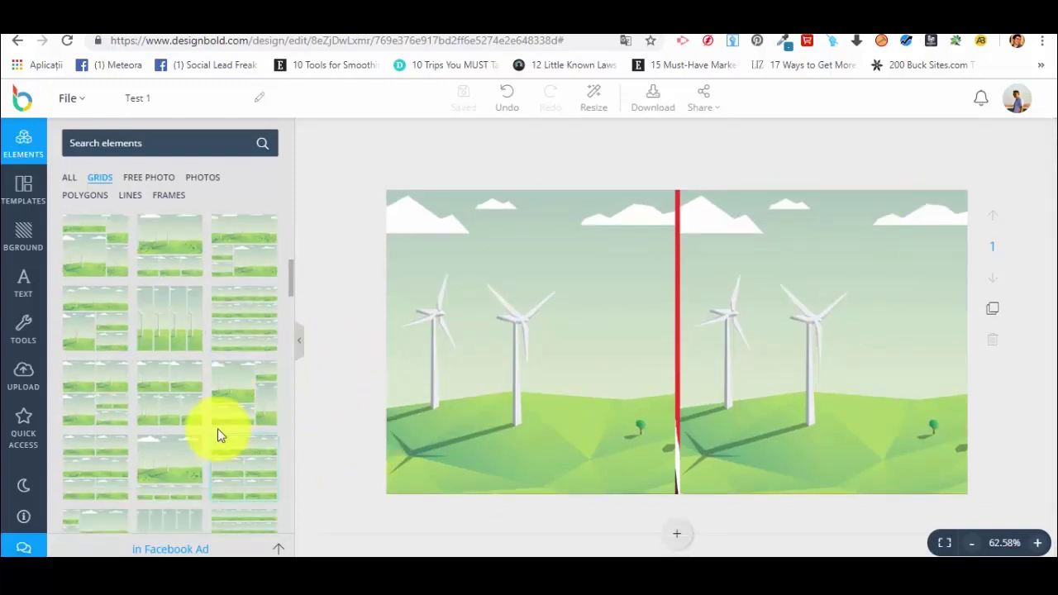
click(194, 387)
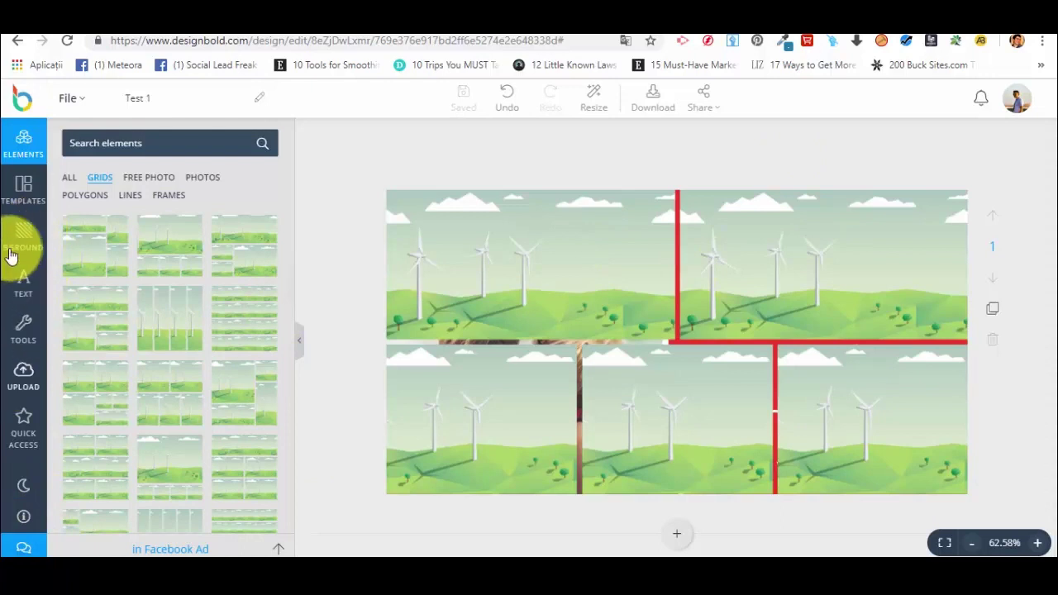
Fill the grid's five cells with free photos: lakeside couple, children in a field, car interior, stacked books and dark silhouette
click(149, 177)
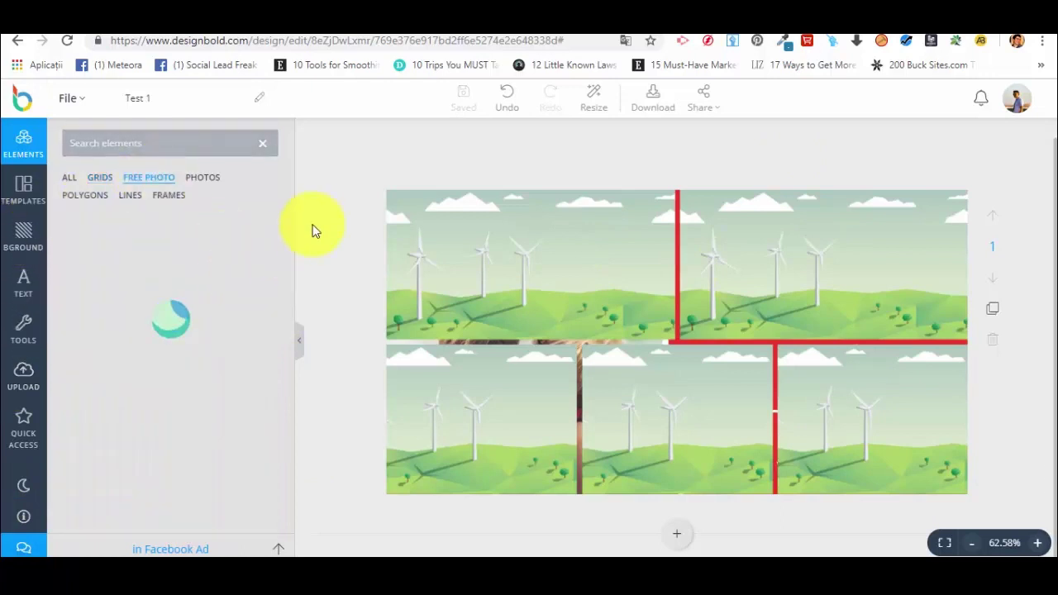
drag(87, 230, 537, 253)
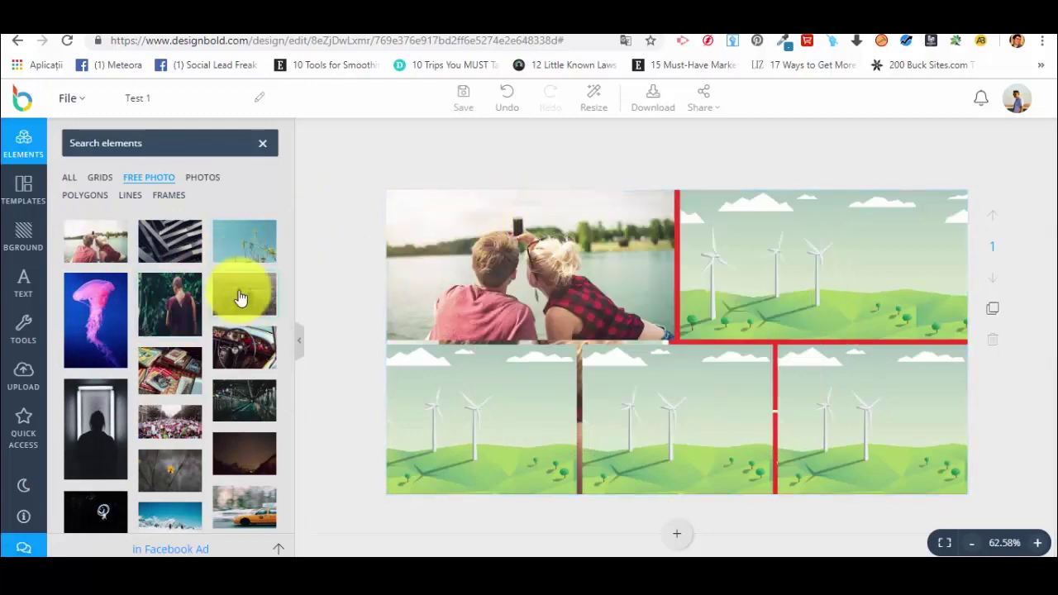
drag(240, 298, 790, 217)
drag(245, 359, 534, 398)
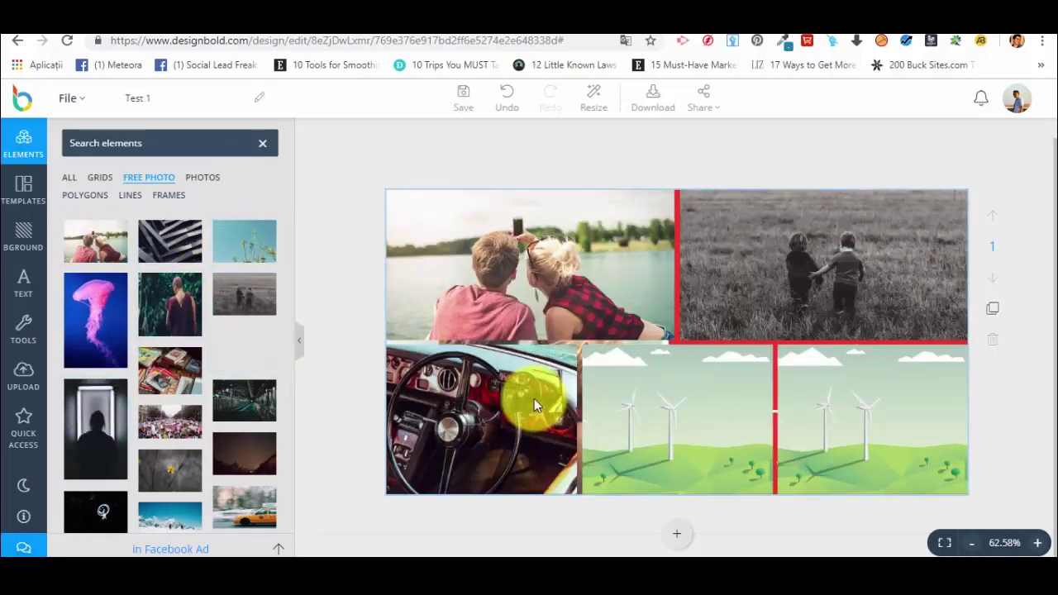
drag(169, 372, 700, 379)
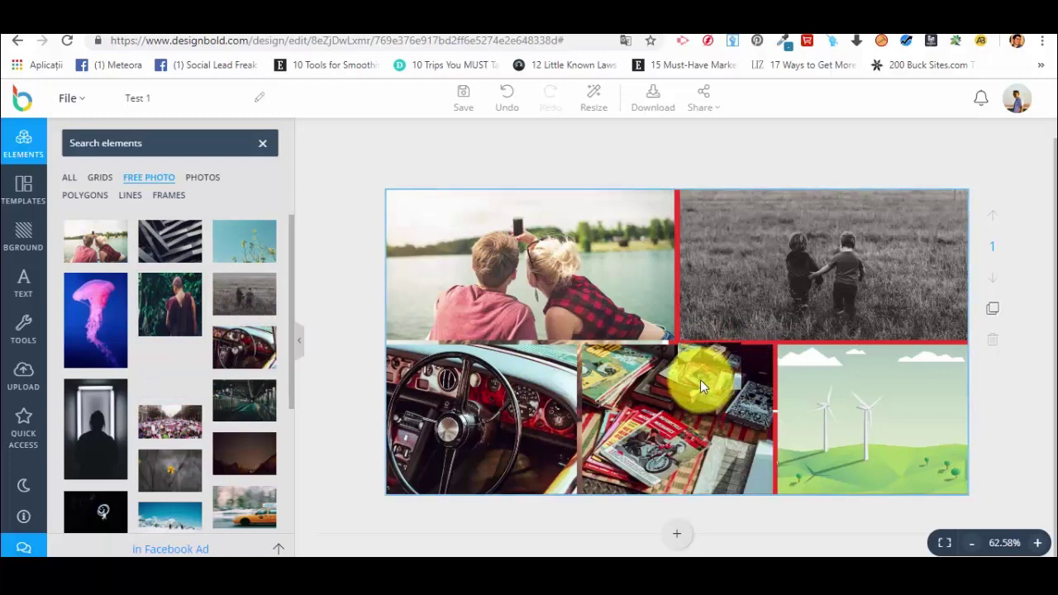
drag(90, 450, 877, 416)
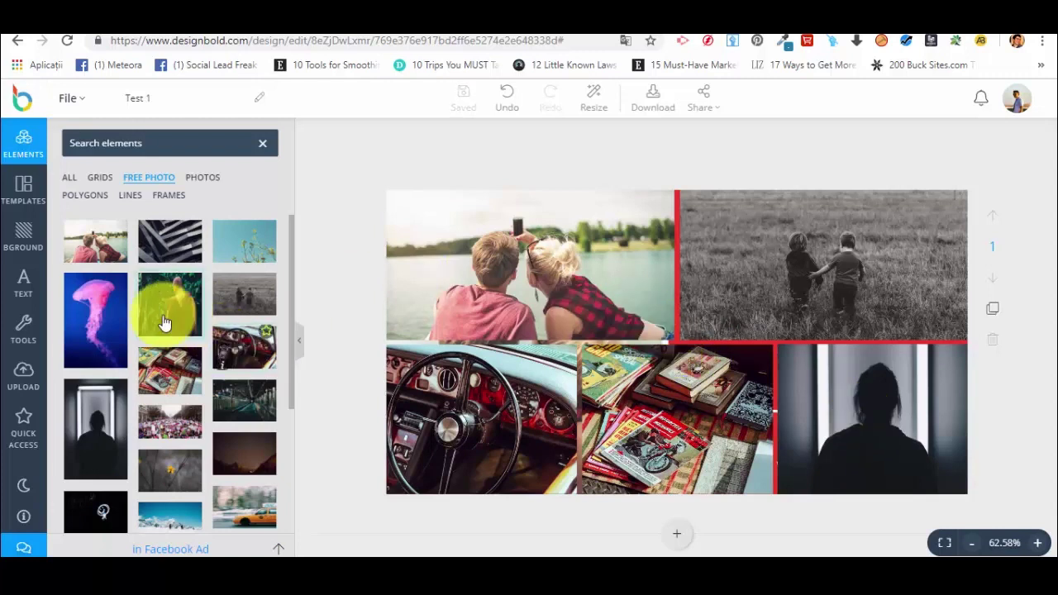
Try the indigo palette color as the background, and delete the background color and the five-photo grid
click(25, 240)
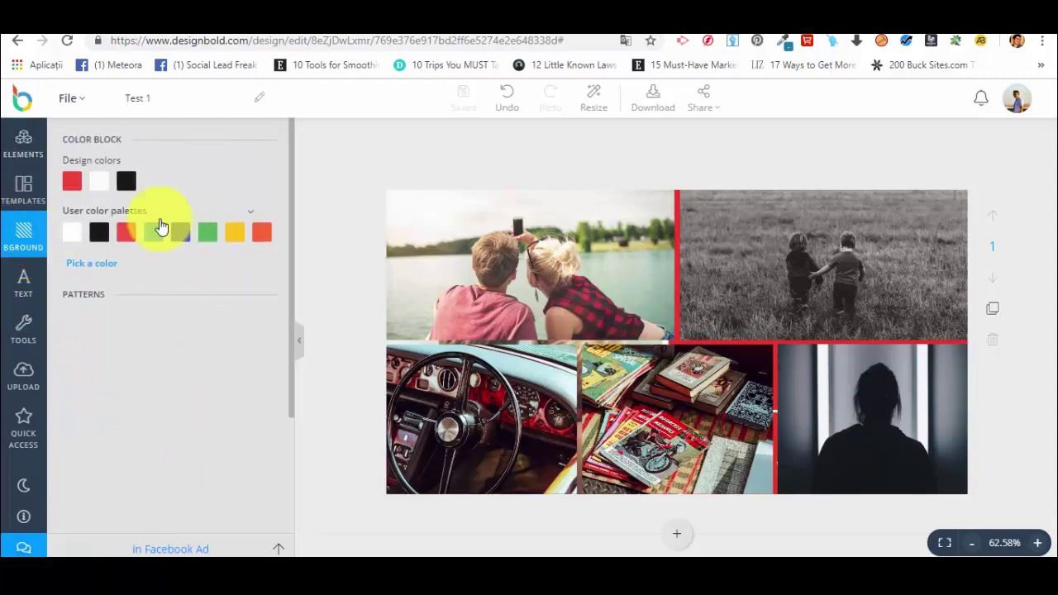
click(176, 237)
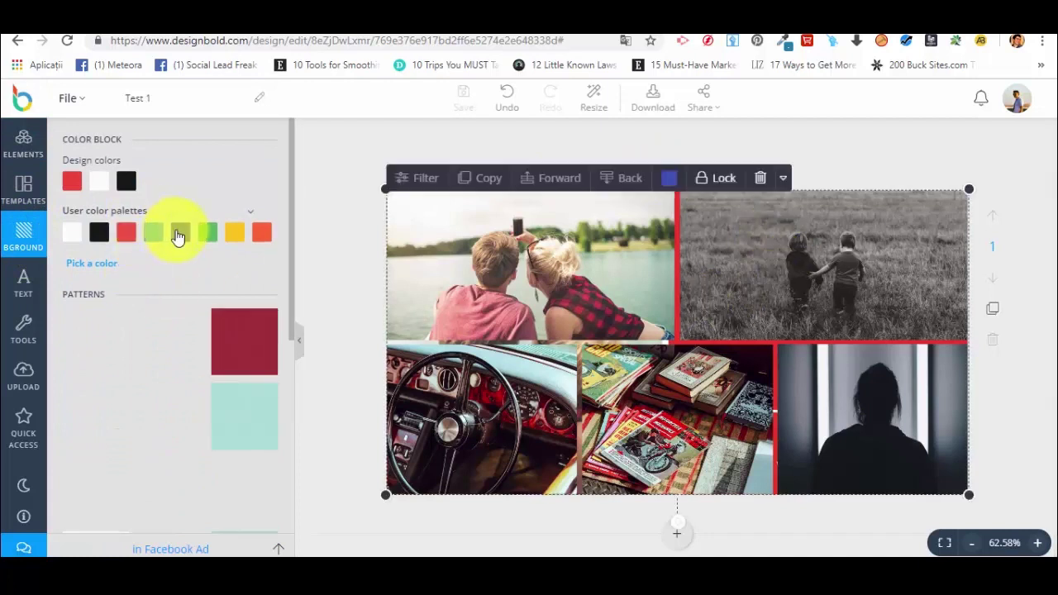
click(759, 188)
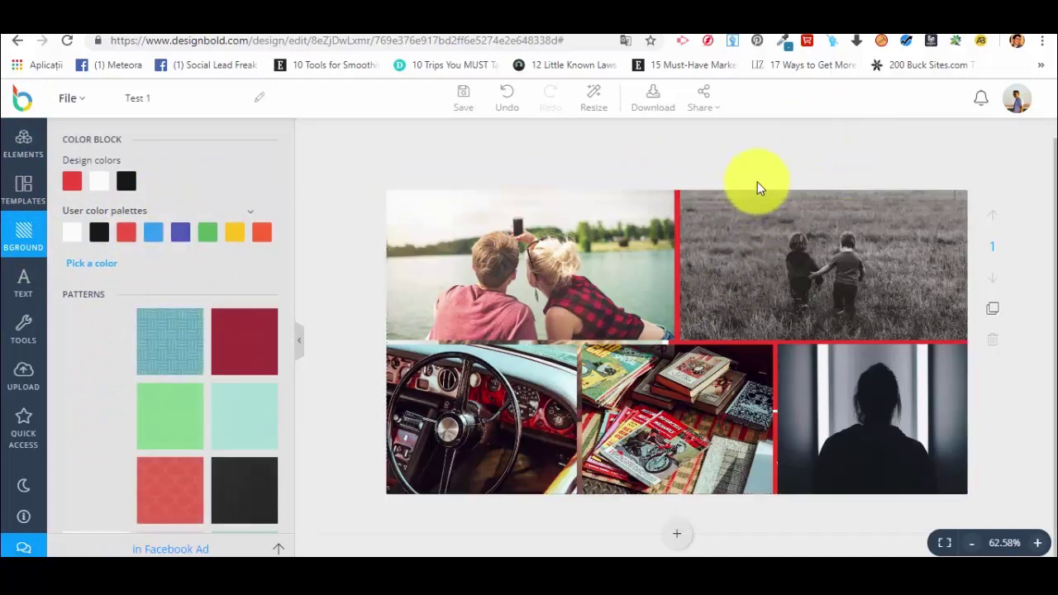
click(953, 194)
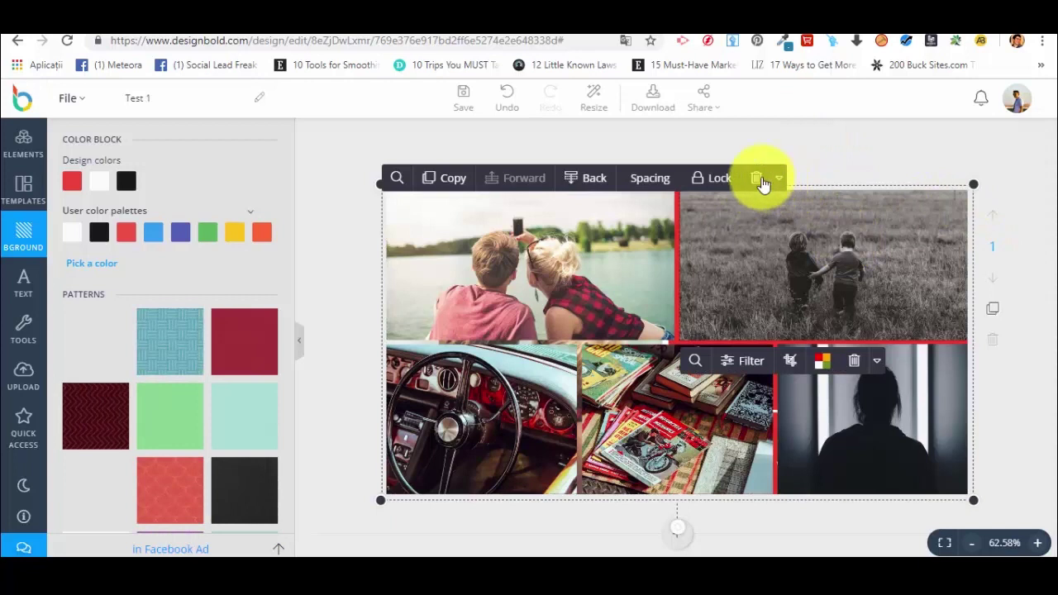
click(759, 179)
Delete the HOME text, the red panel, the couple photo and the SHOP NOW text from the design
click(815, 232)
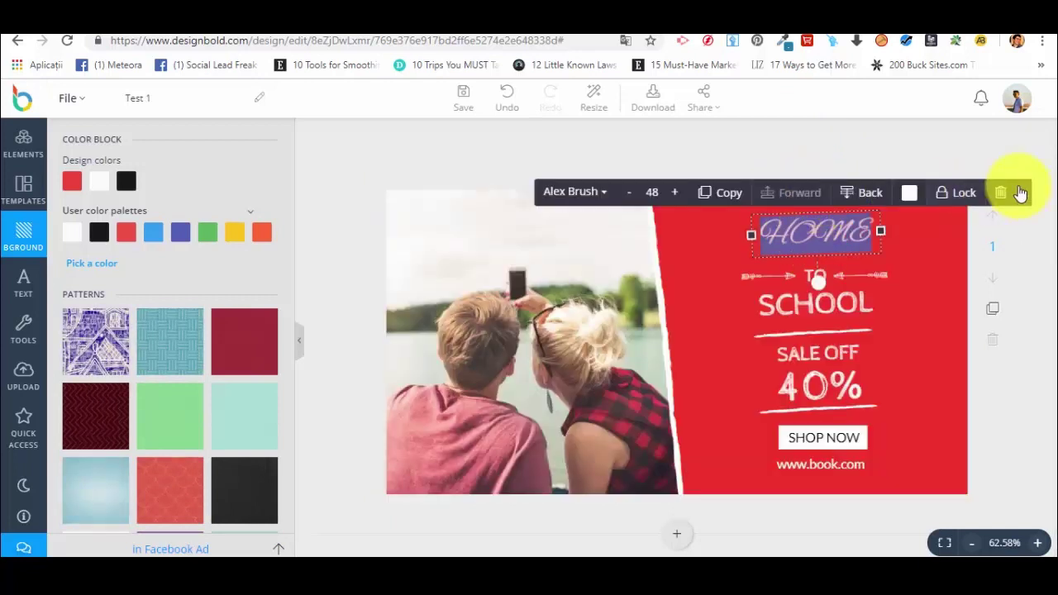
click(888, 237)
click(998, 186)
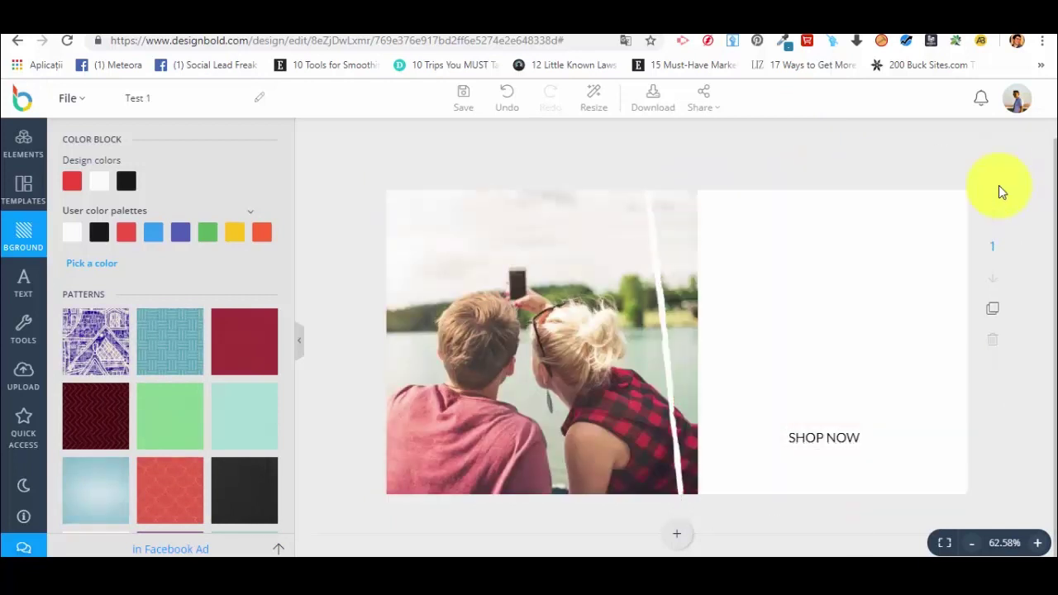
click(627, 254)
click(755, 184)
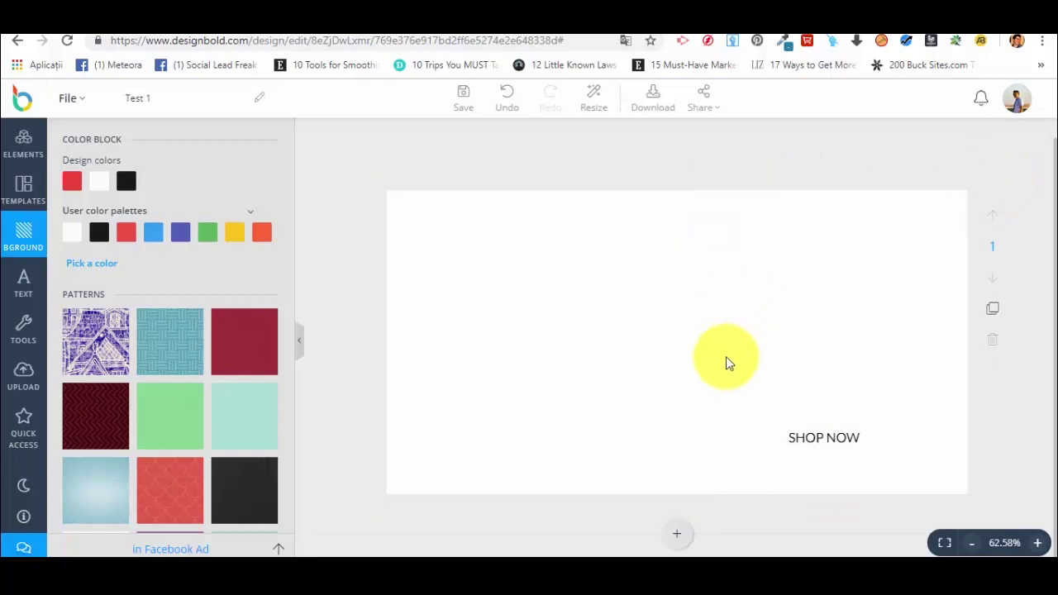
click(824, 439)
click(1002, 413)
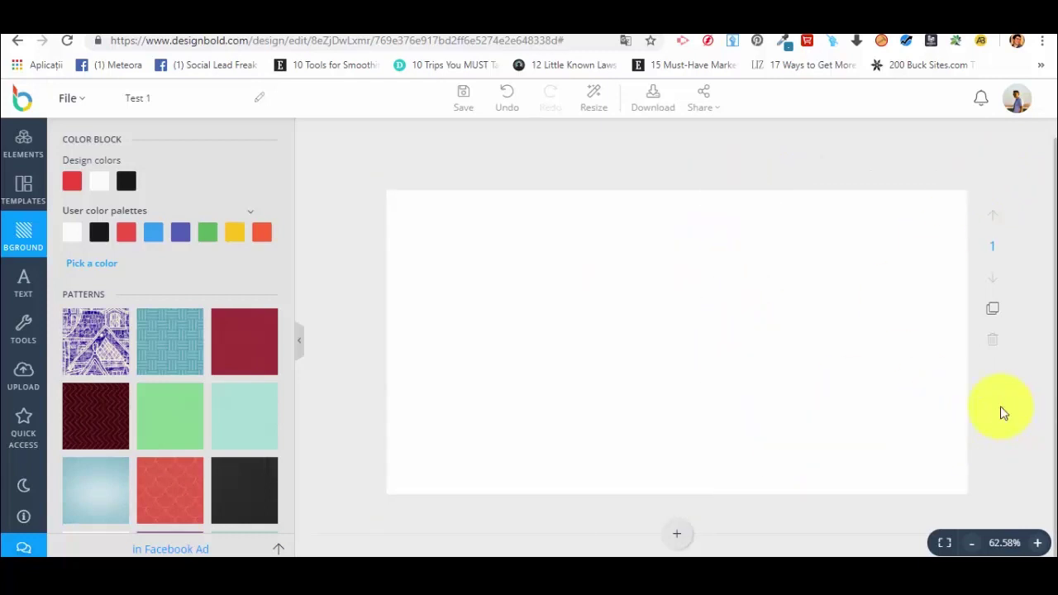
Try black as the design background and replace it with indigo from the user color palette
click(99, 232)
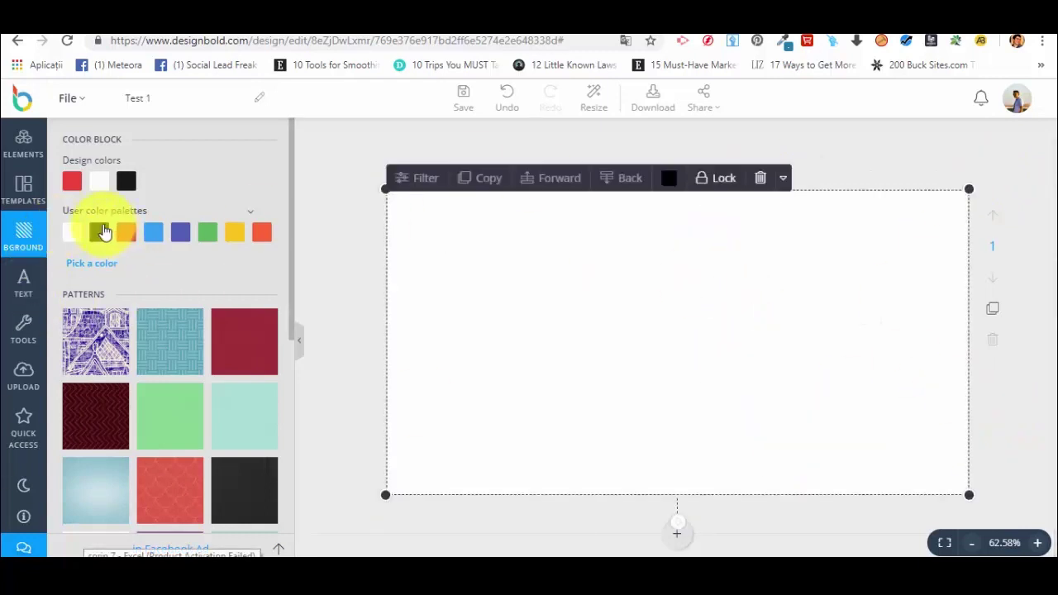
click(185, 233)
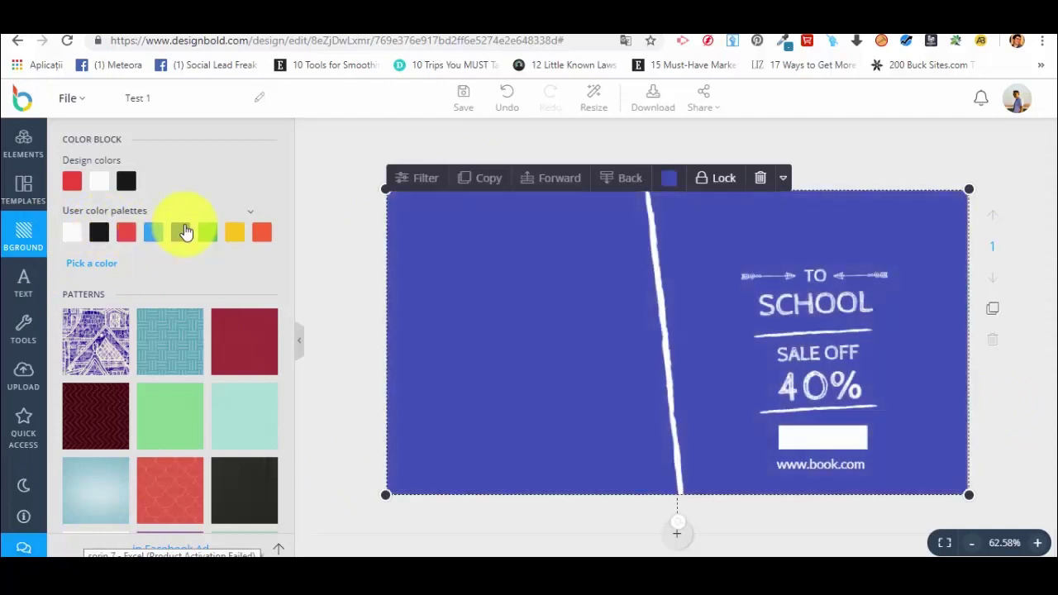
Try yellow and several patterns, including crimson, red scallop and dark maroon zigzag, as the design background
click(244, 235)
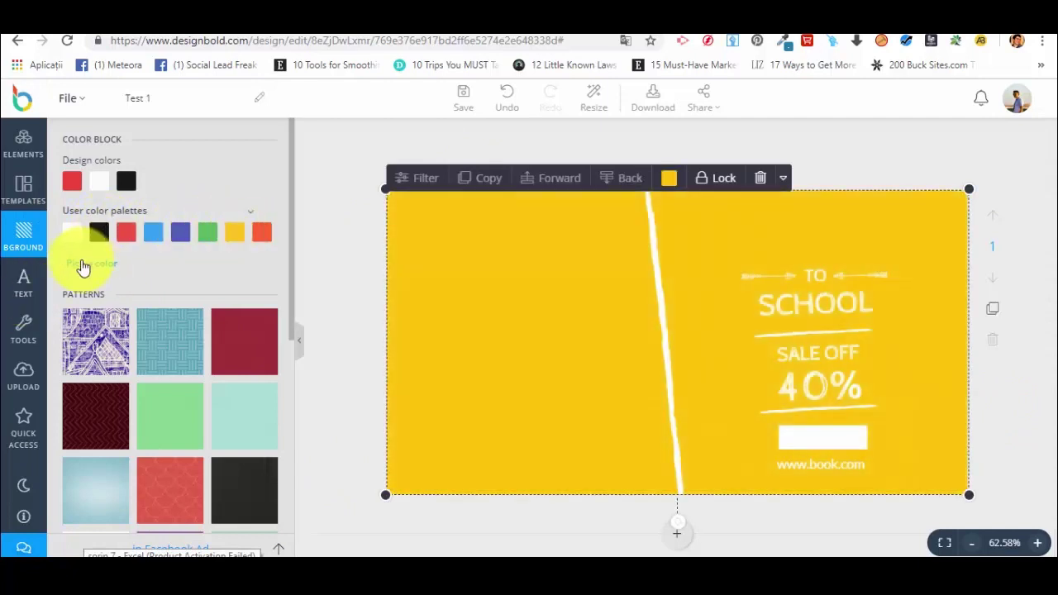
scroll(143, 356, down, 2)
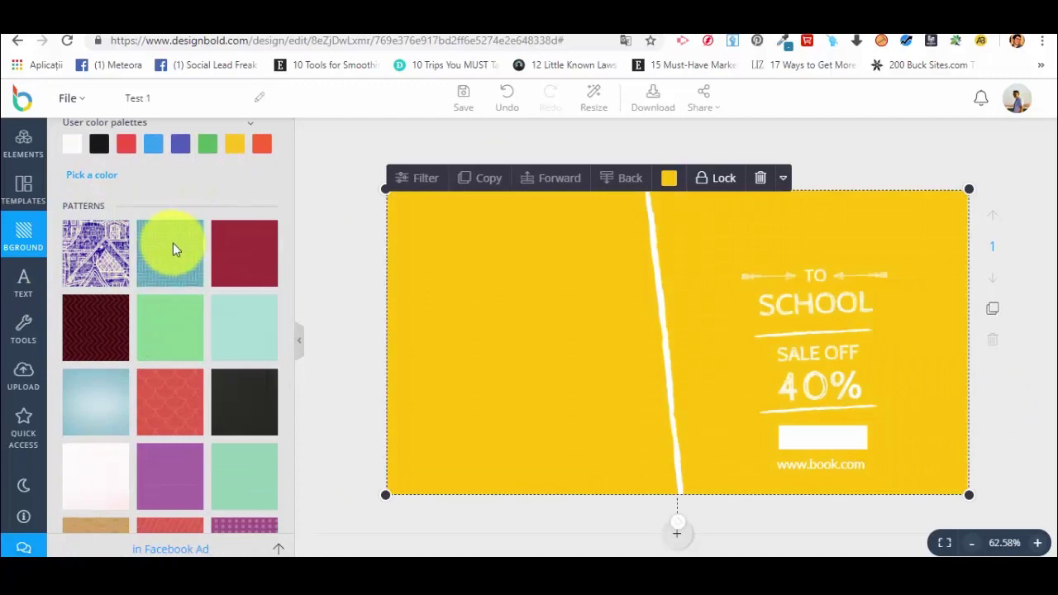
click(173, 243)
click(243, 274)
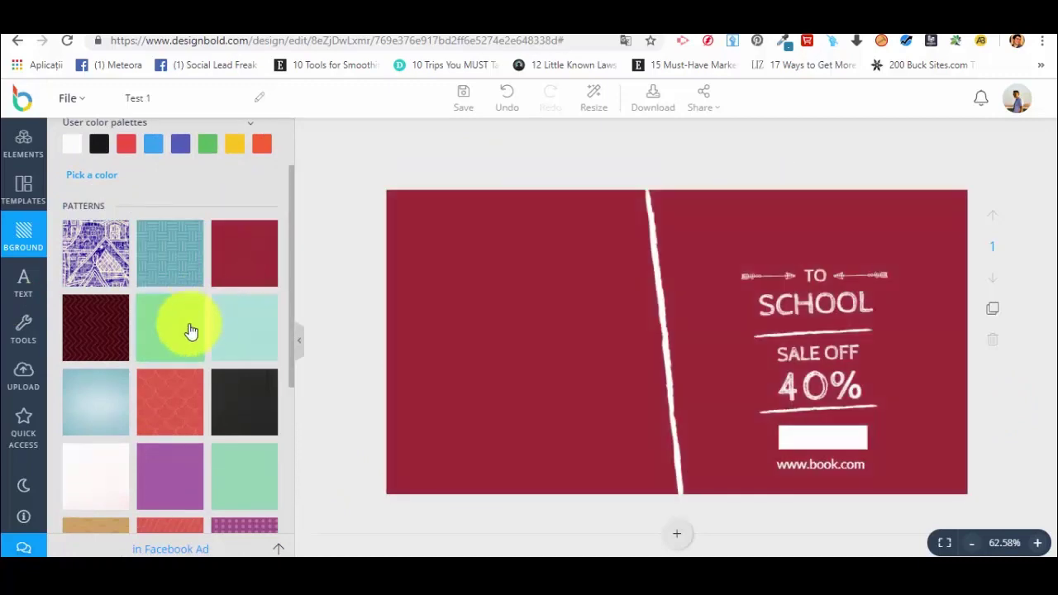
click(167, 404)
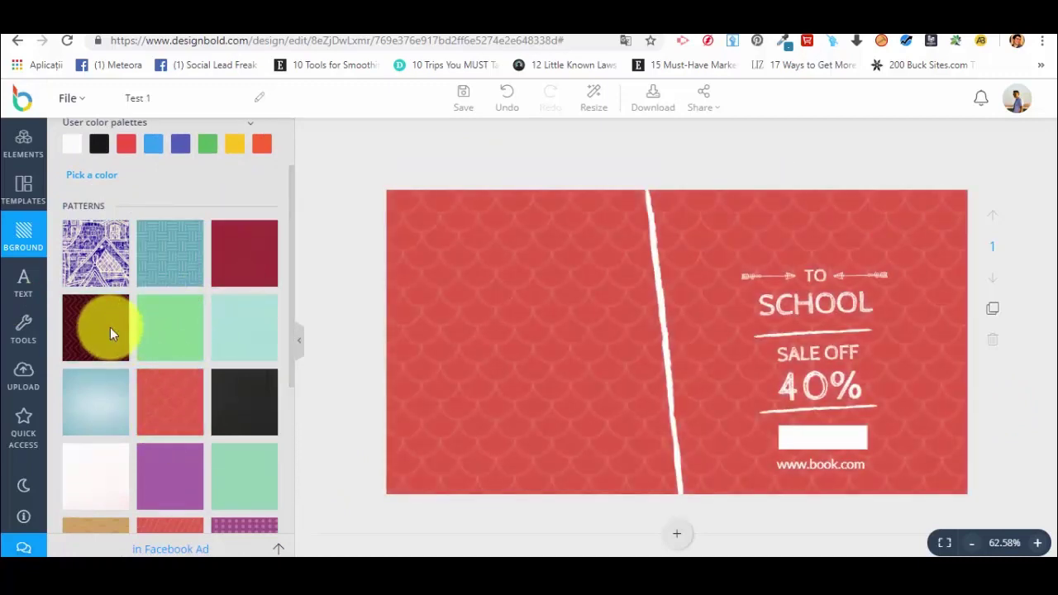
click(110, 328)
Set the light blue textured pattern as the design background
scroll(160, 390, up, 2)
scroll(155, 377, down, 3)
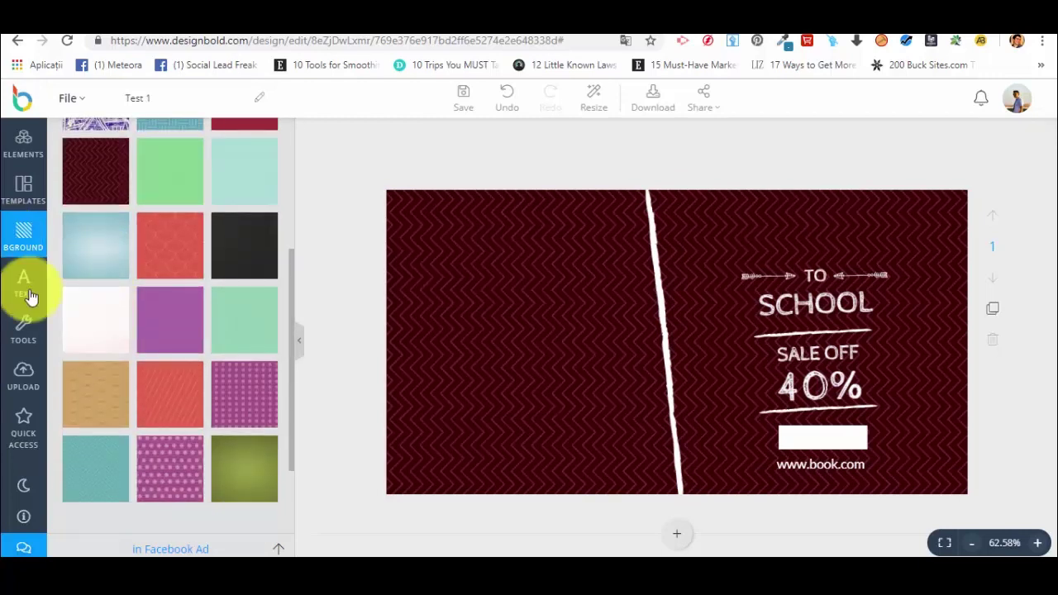
scroll(229, 342, down, 2)
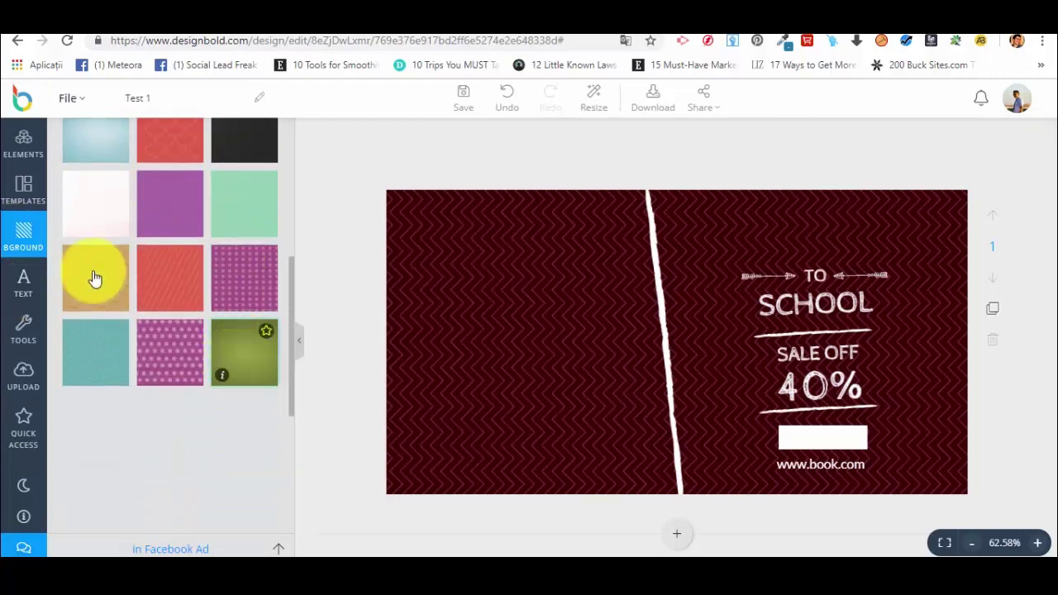
click(87, 143)
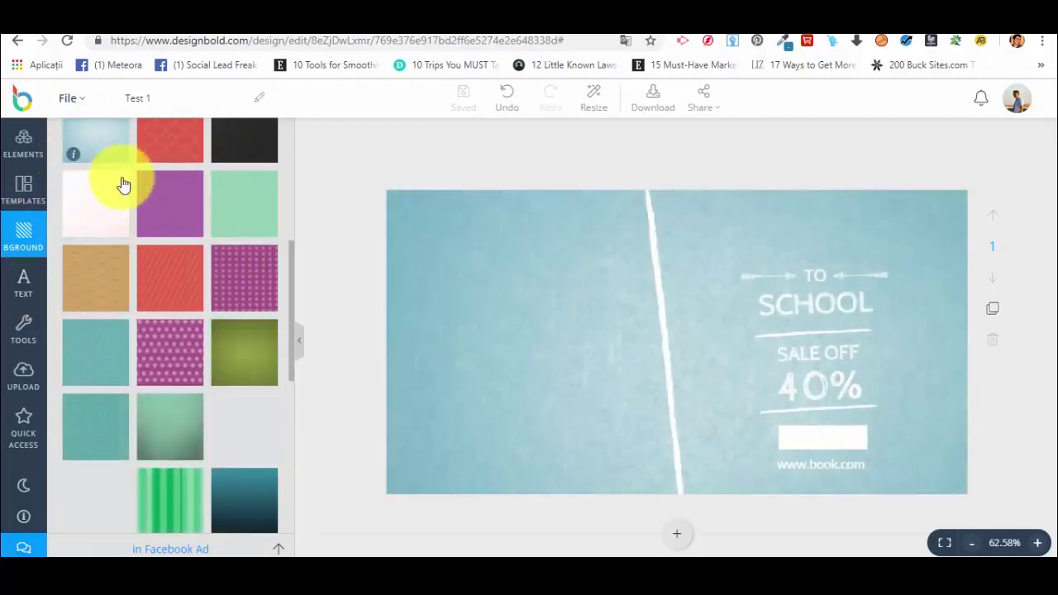
Add the green TEXT HERE ribbon and place it on the design's left half, slightly below the middle
click(22, 285)
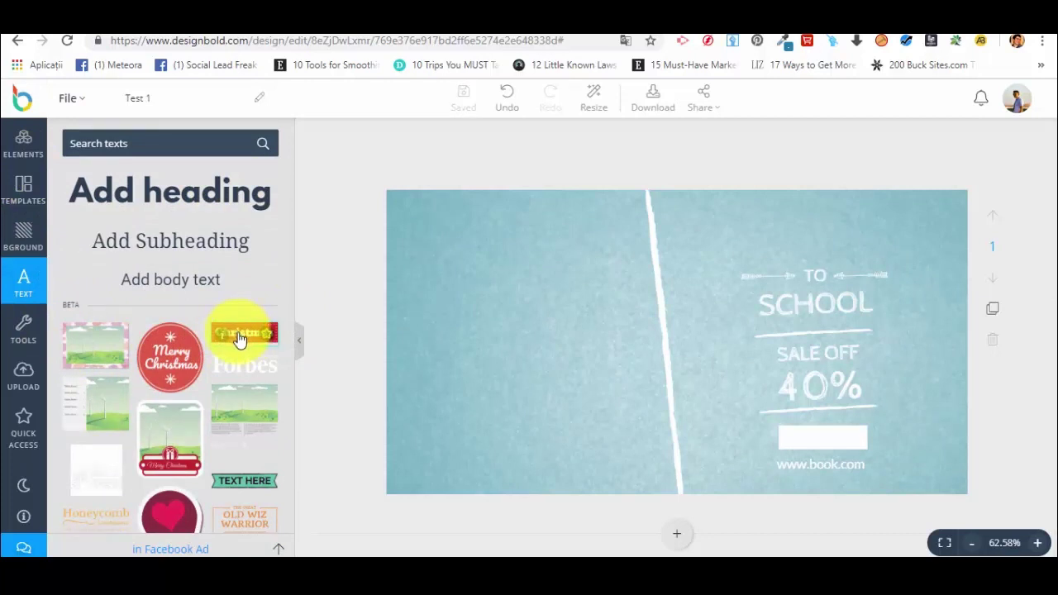
scroll(249, 372, down, 2)
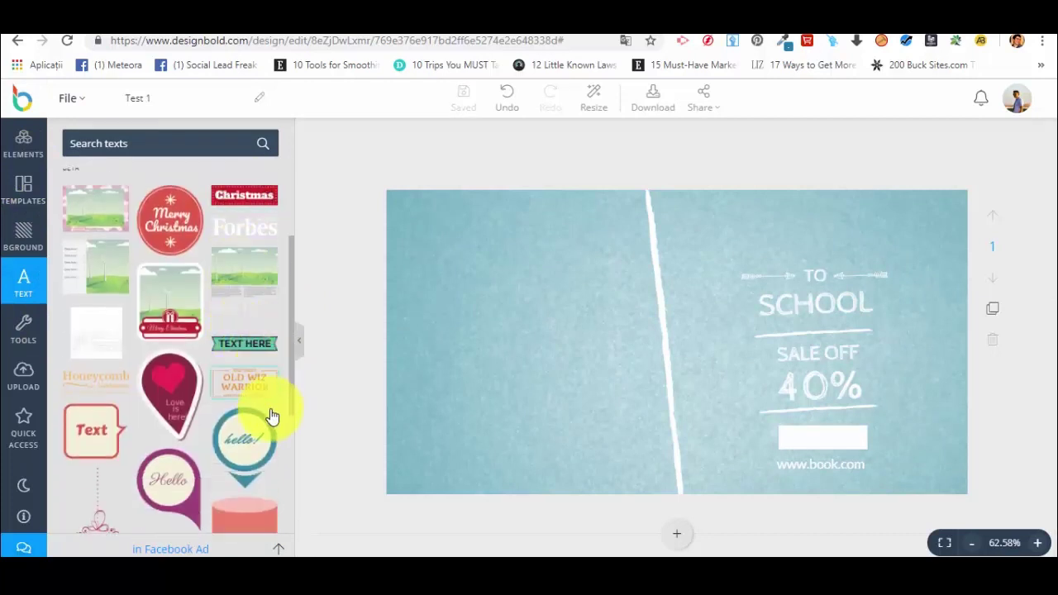
click(234, 342)
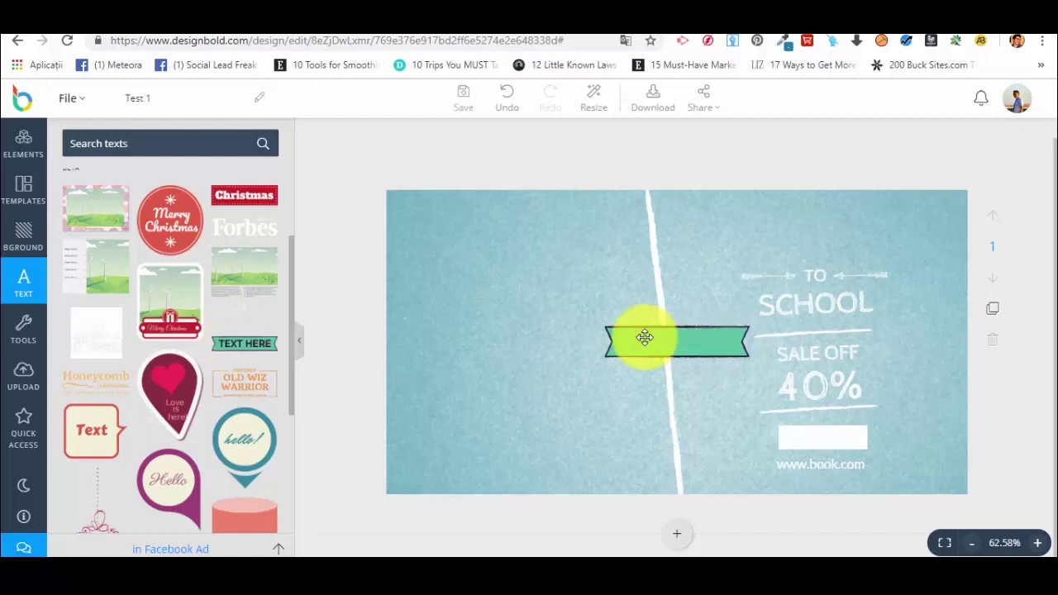
drag(642, 345, 553, 369)
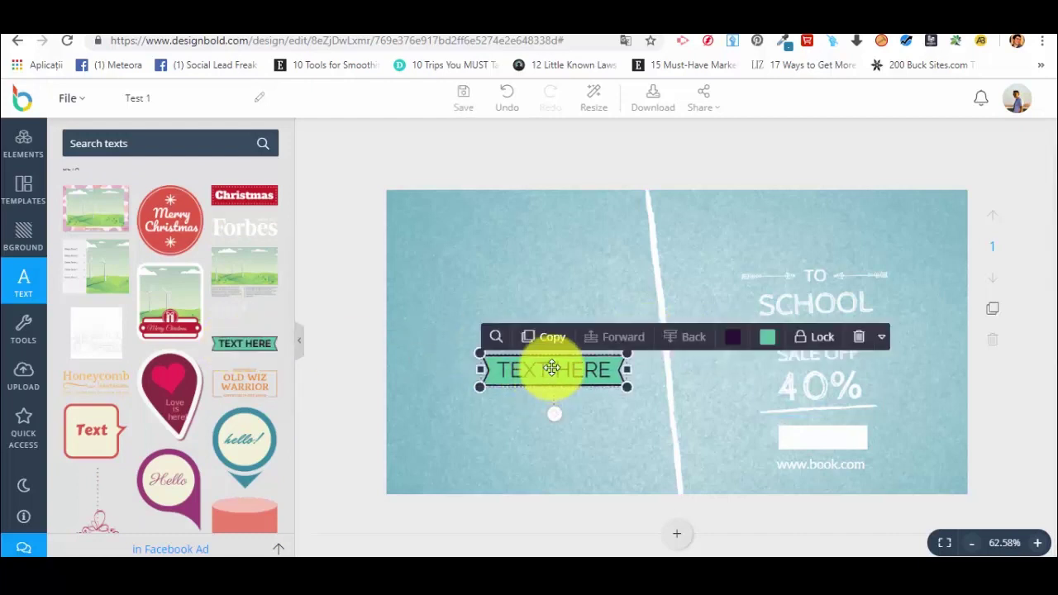
Replace the green ribbon's text with Test 1 at font size 28, and shift the ribbon slightly to the left
double_click(552, 369)
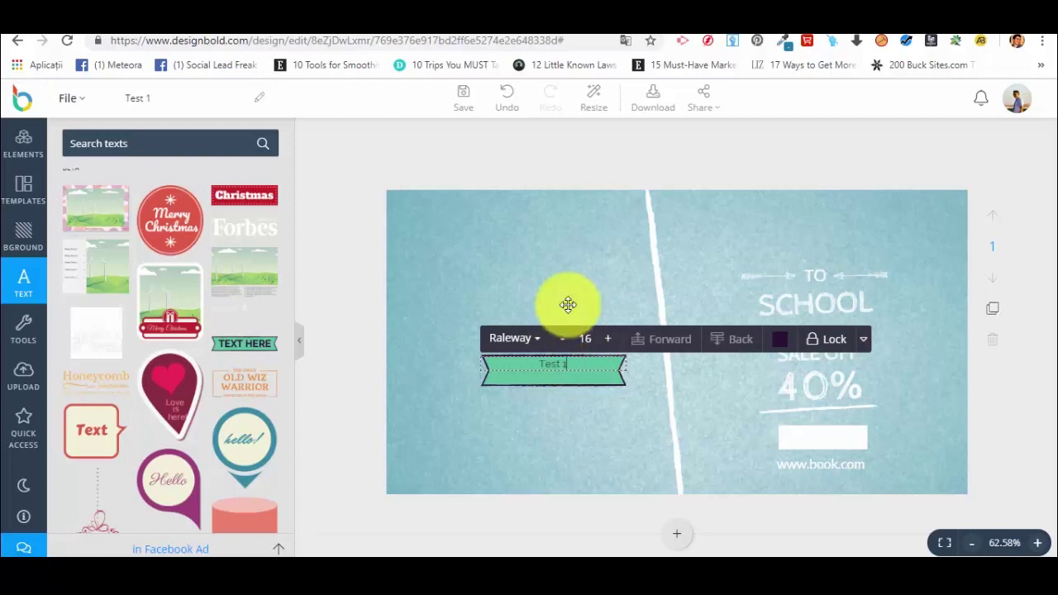
triple_click(567, 370)
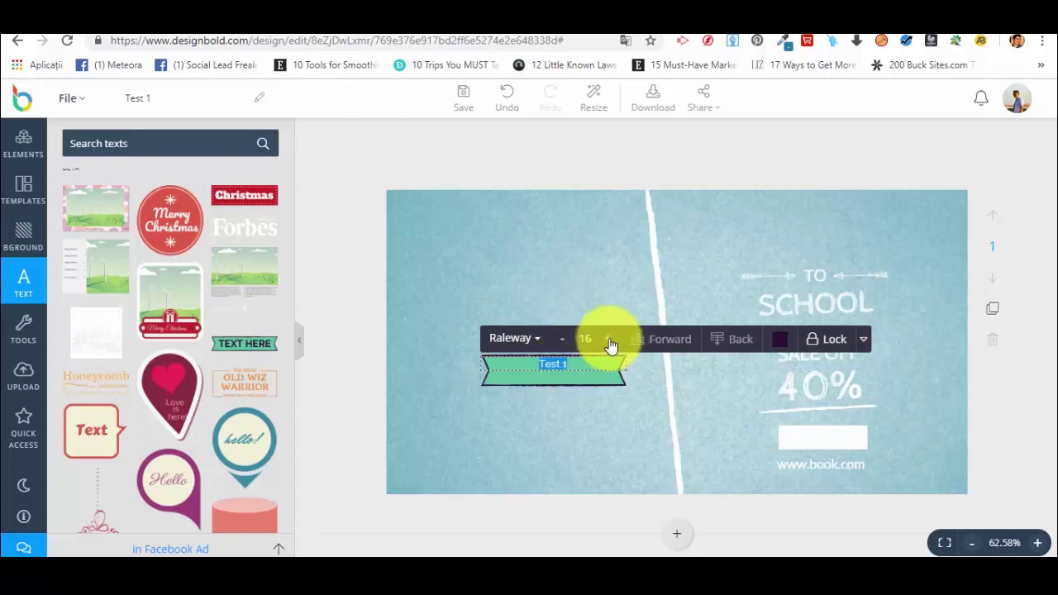
click(591, 342)
click(601, 505)
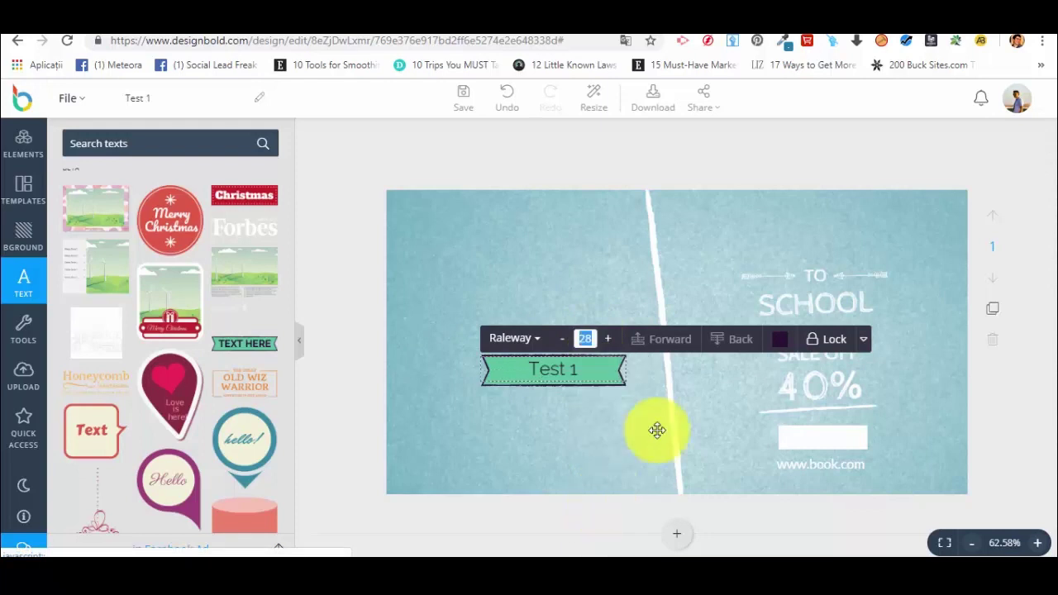
click(864, 340)
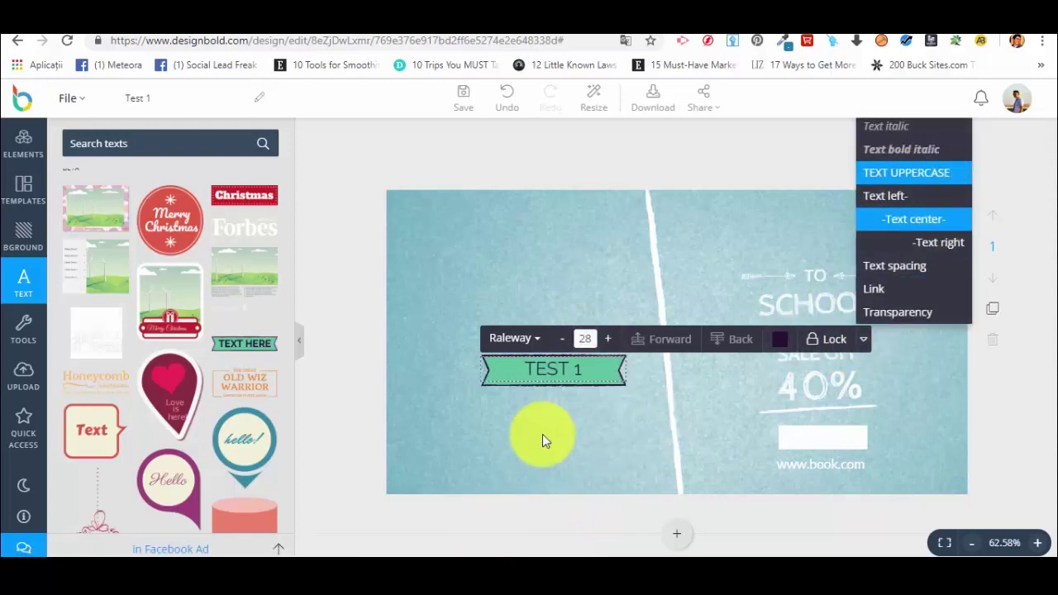
mouse_move(569, 372)
mouse_down()
mouse_move(562, 293)
mouse_move(558, 373)
mouse_up()
Add the dark teal Title badge from the text designs and place it above the green ribbon
scroll(182, 395, down, 2)
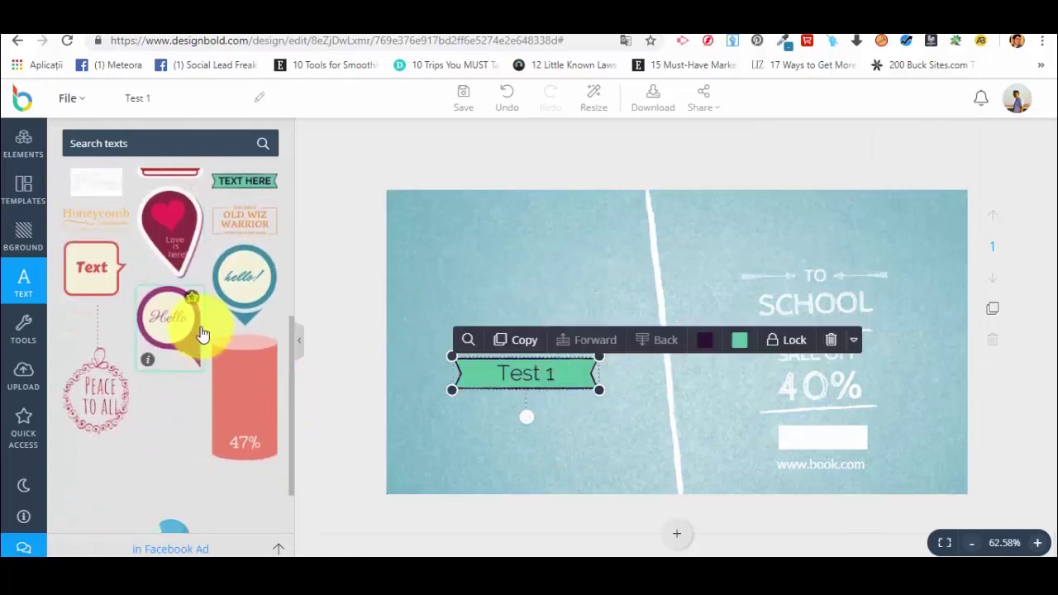
scroll(218, 323, down, 1)
scroll(248, 306, down, 3)
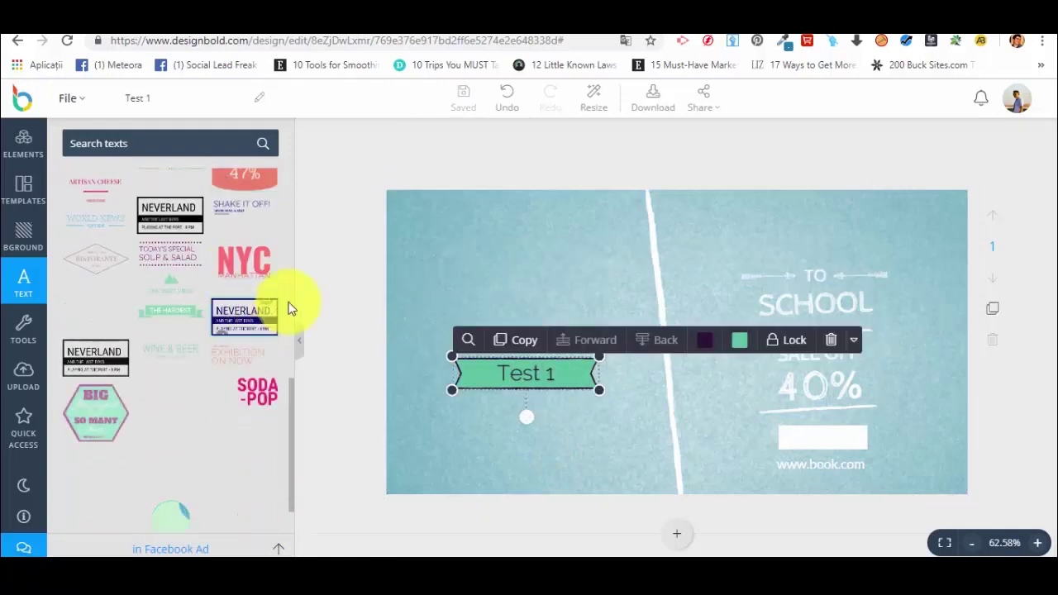
scroll(265, 370, down, 3)
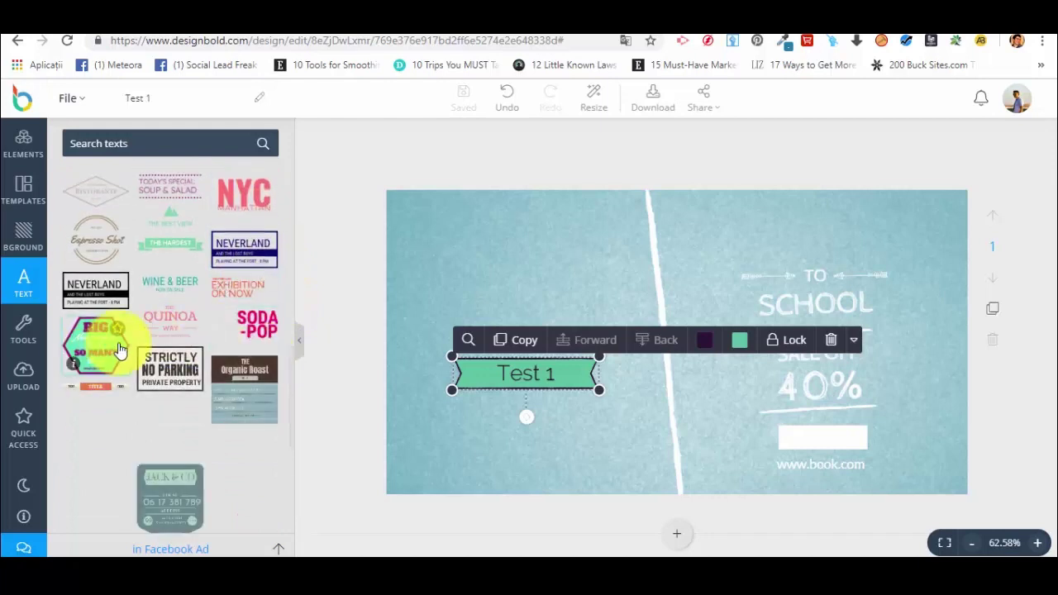
click(248, 327)
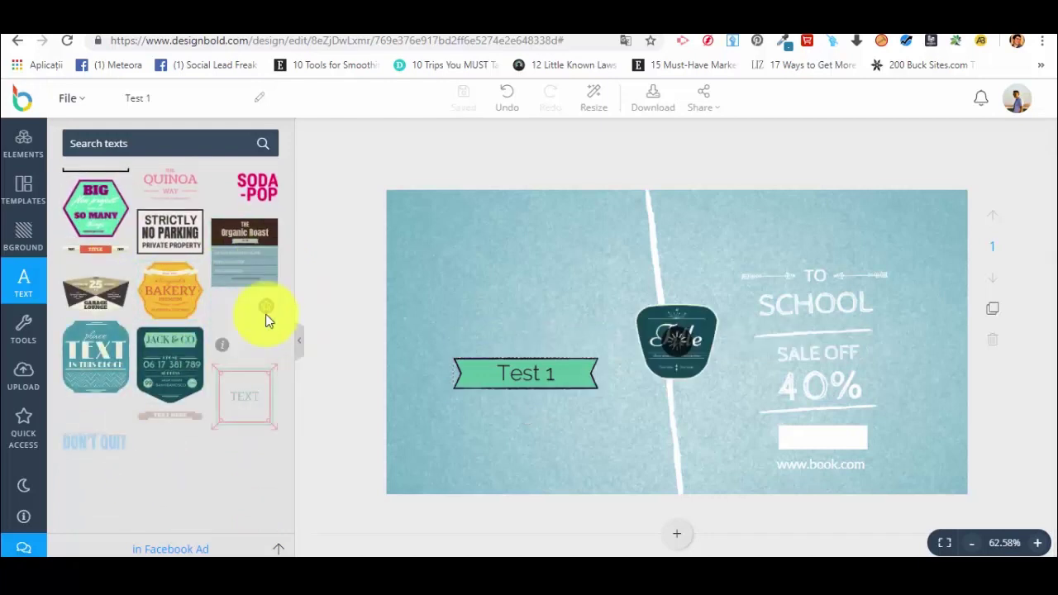
drag(688, 328, 499, 258)
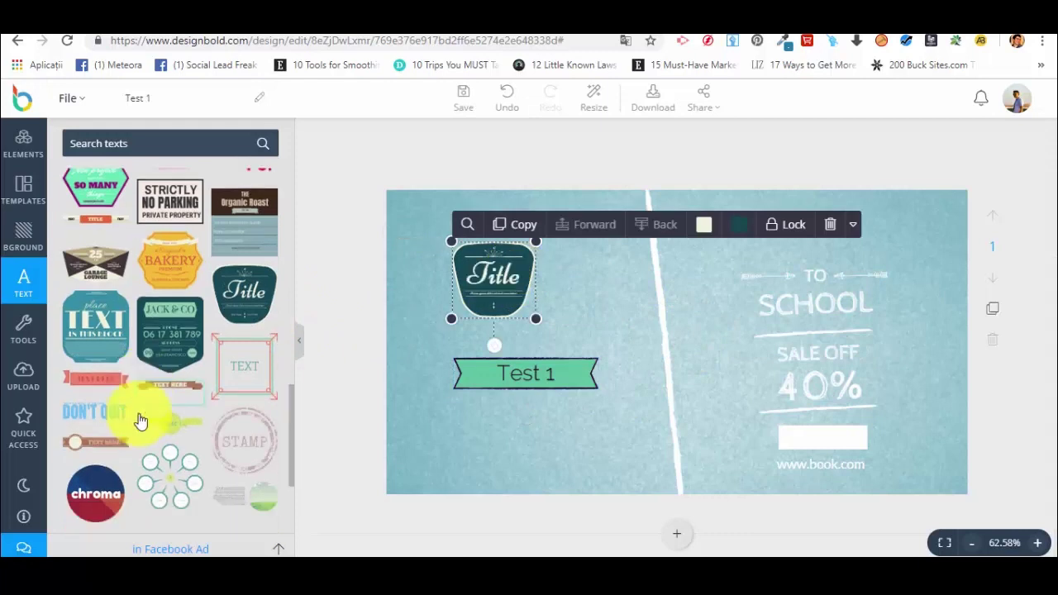
Add the diagram with seven caption circles and move it left of the design's center, overlapping the badge and ribbon
scroll(149, 405, down, 3)
click(178, 351)
drag(727, 352, 641, 304)
Add the number box showing 23 and place it in the design's lower-left corner
scroll(130, 440, down, 3)
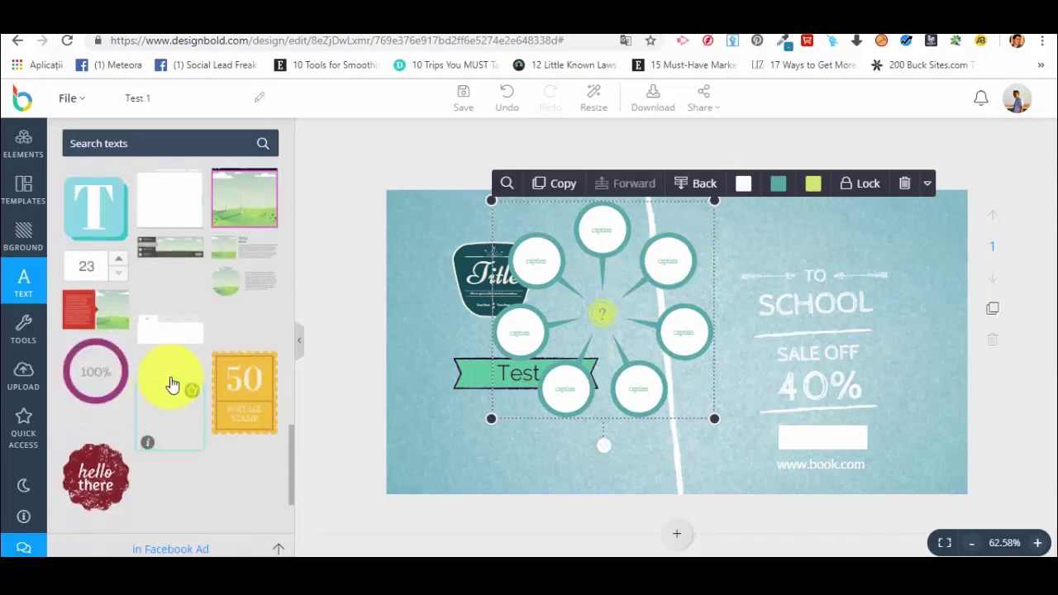
click(100, 272)
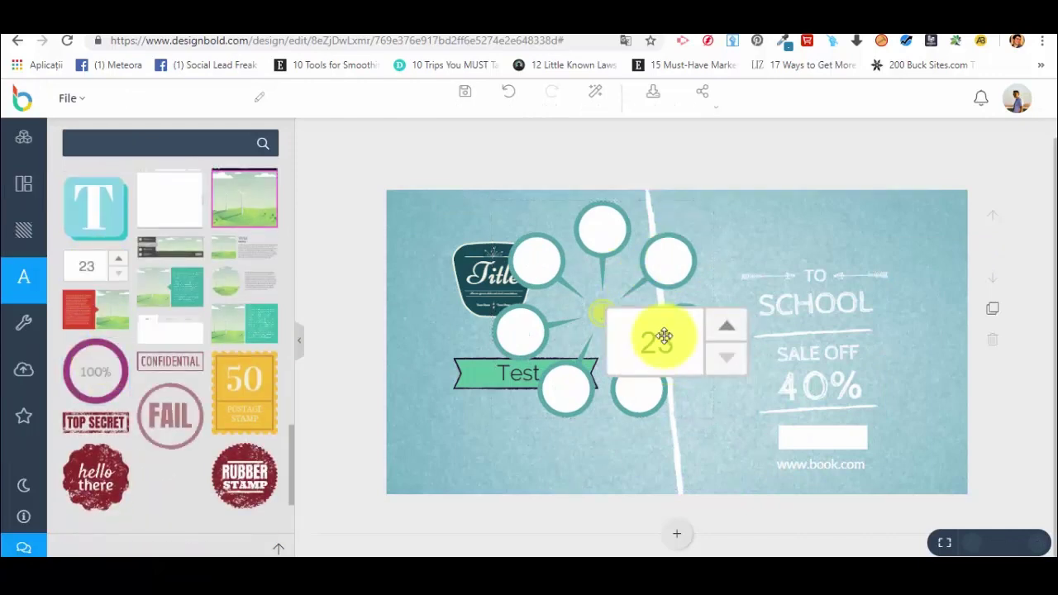
drag(657, 342, 480, 451)
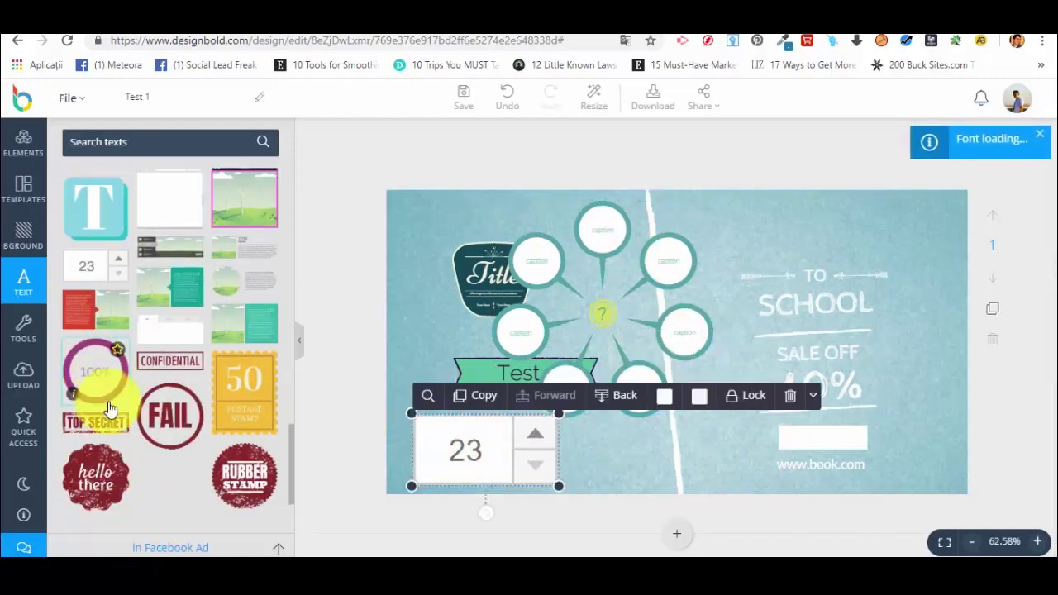
Add the red RUBBER STAMP badge at the center of the design and select the caption circle diagram
scroll(94, 381, down, 2)
click(240, 351)
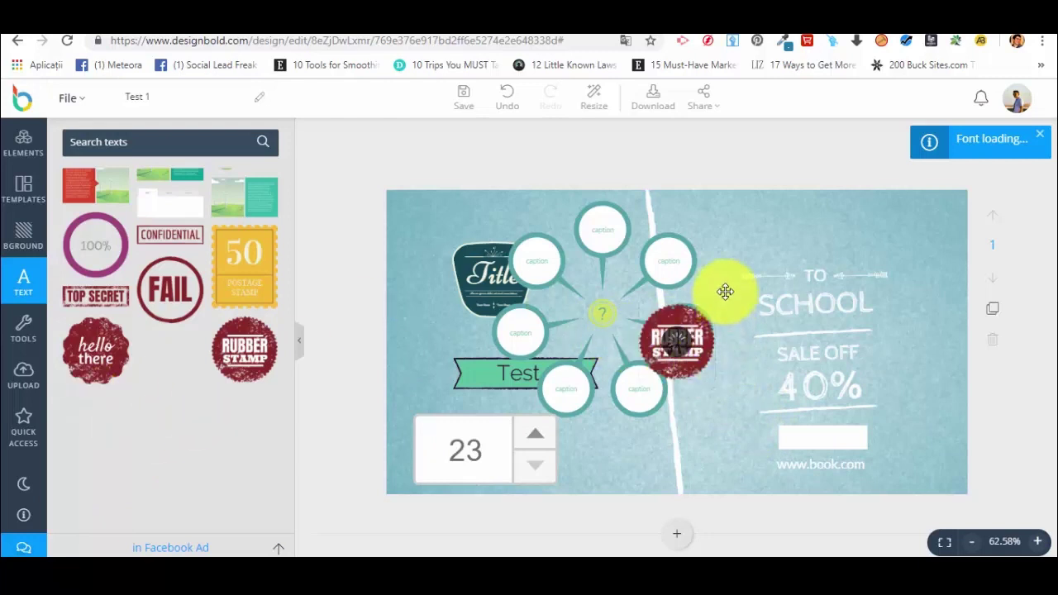
click(583, 236)
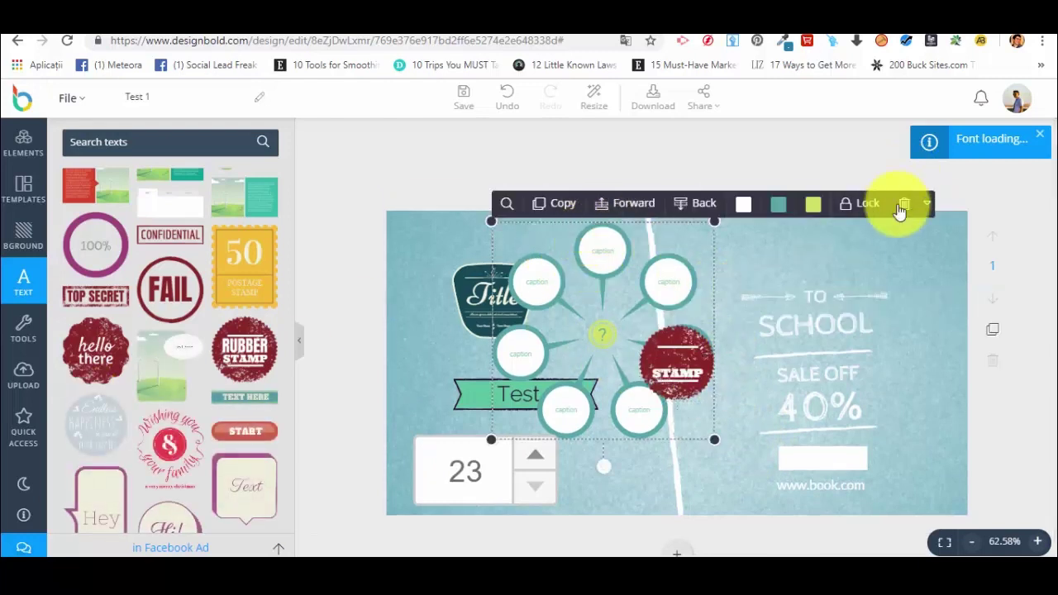
Add a heading above the TO SCHOOL text and change its wording to Add Test 1
scroll(96, 352, up, 4)
scroll(96, 351, up, 10)
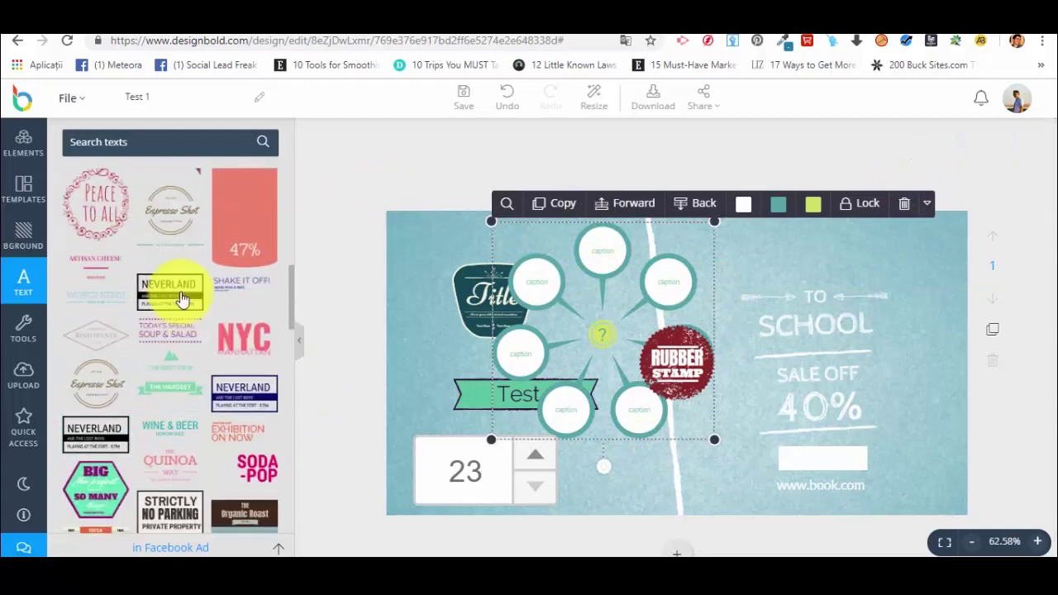
click(205, 205)
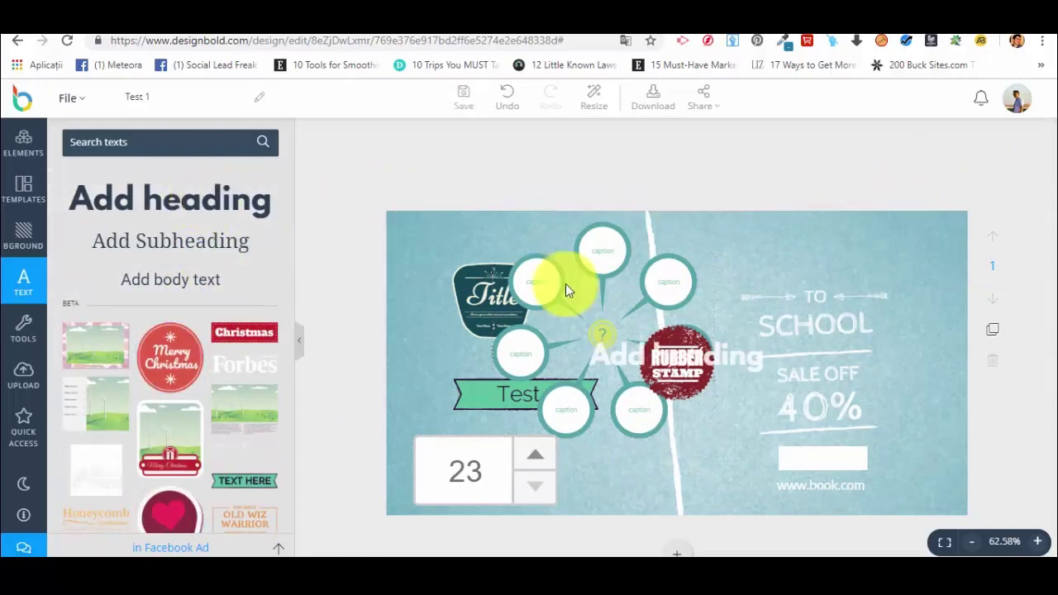
double_click(703, 363)
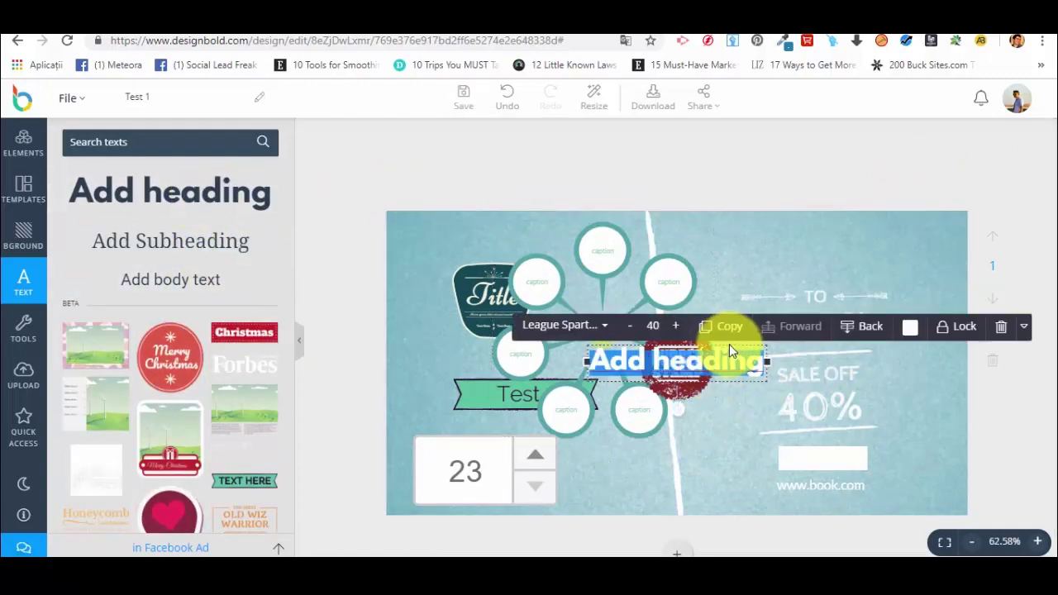
drag(729, 344, 875, 242)
double_click(875, 242)
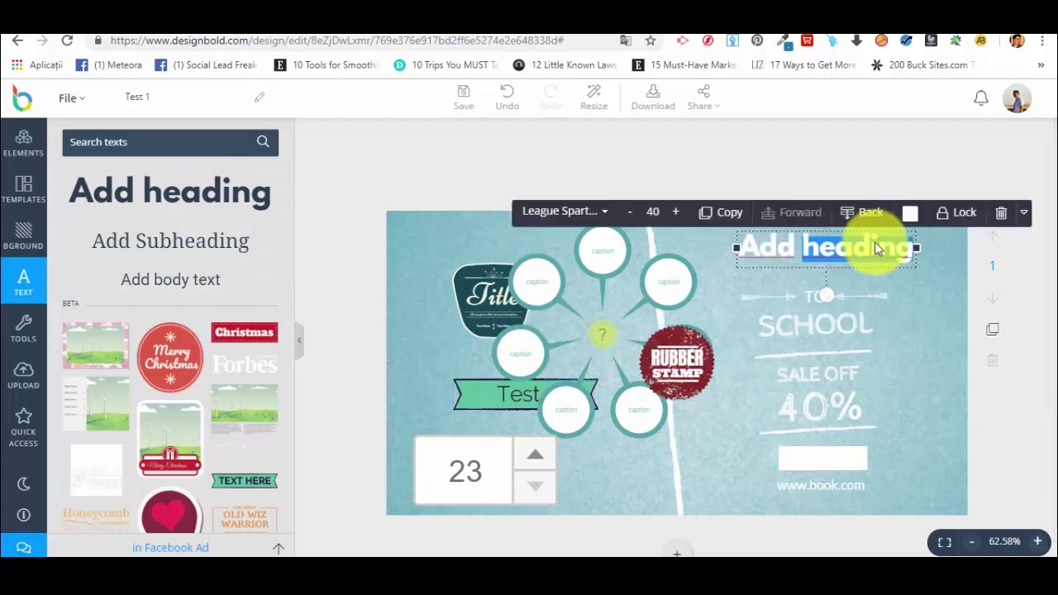
text(Test 1)
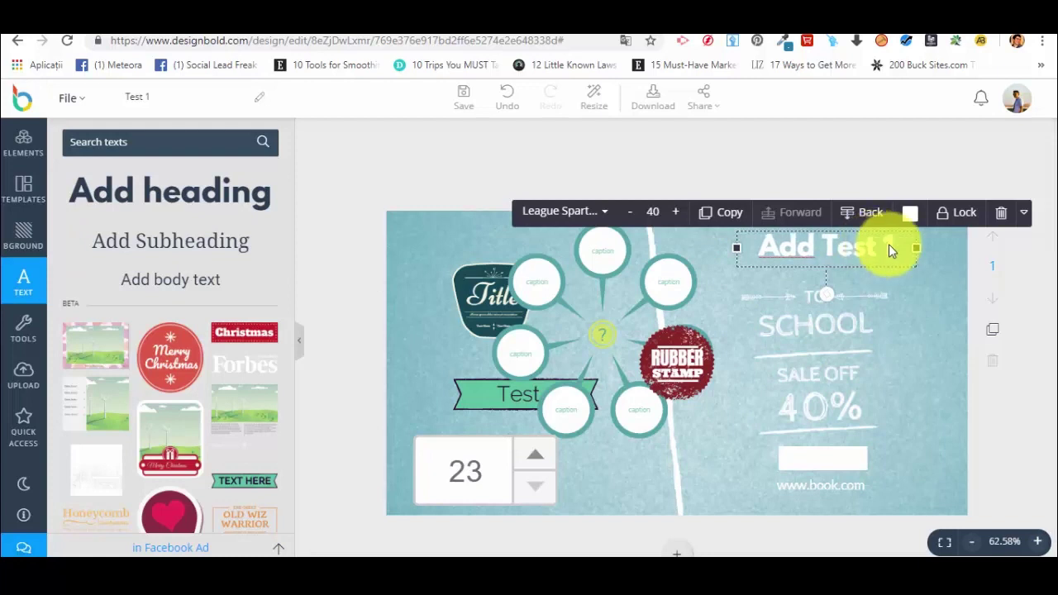
Set the Add Test 1 heading to the Cooper Hewitt font at size 48
drag(891, 244, 757, 235)
click(601, 217)
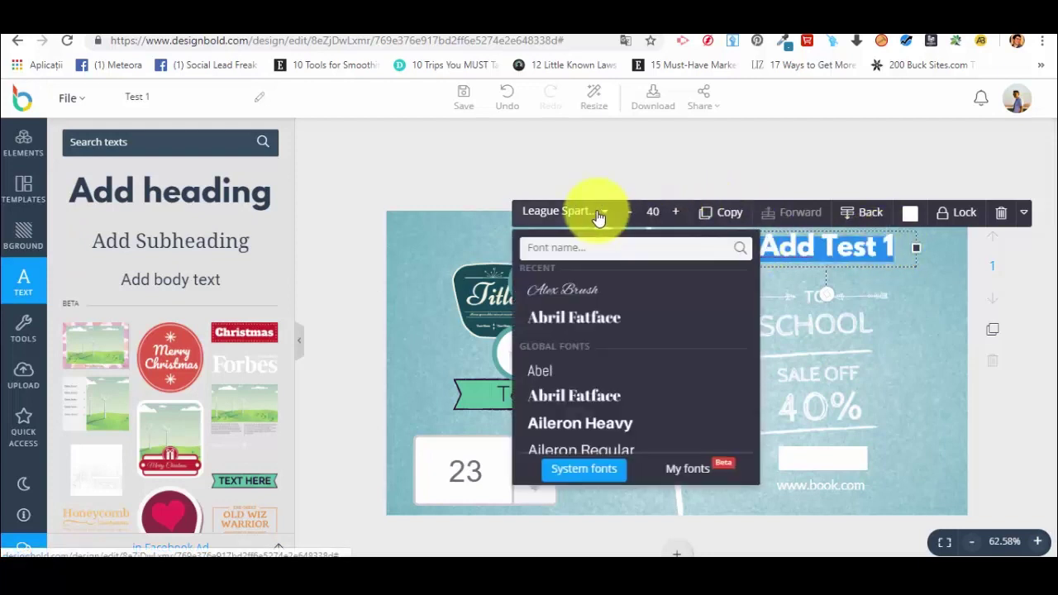
scroll(644, 351, down, 2)
scroll(643, 350, down, 10)
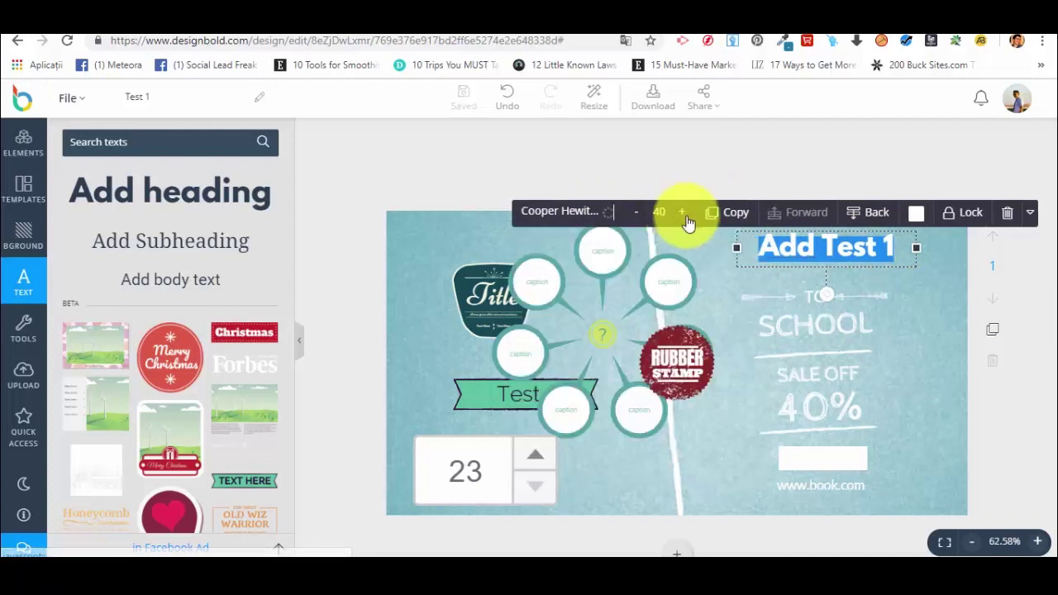
click(674, 213)
click(674, 214)
click(674, 213)
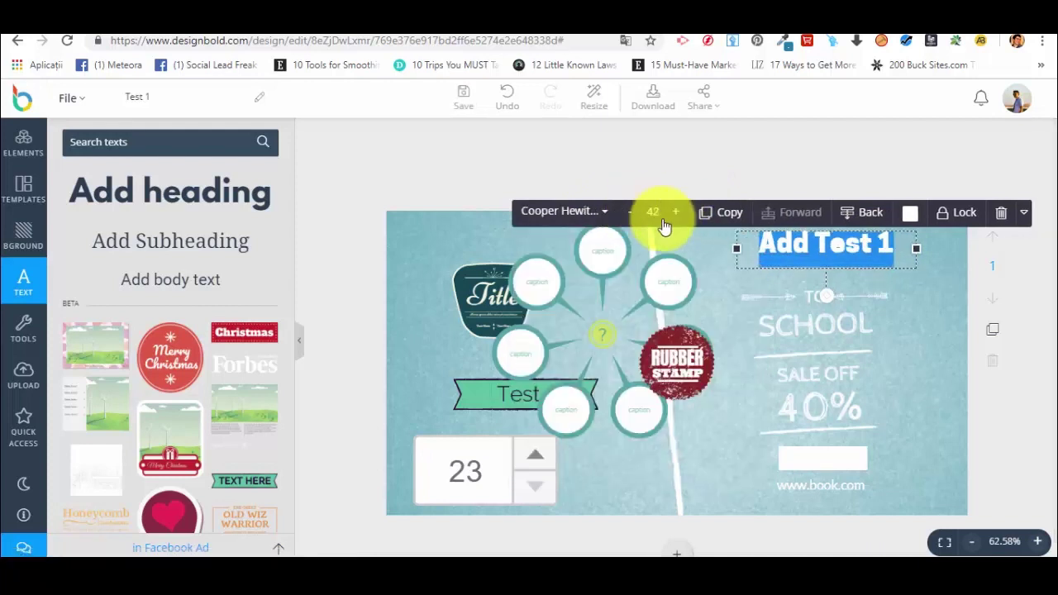
click(668, 217)
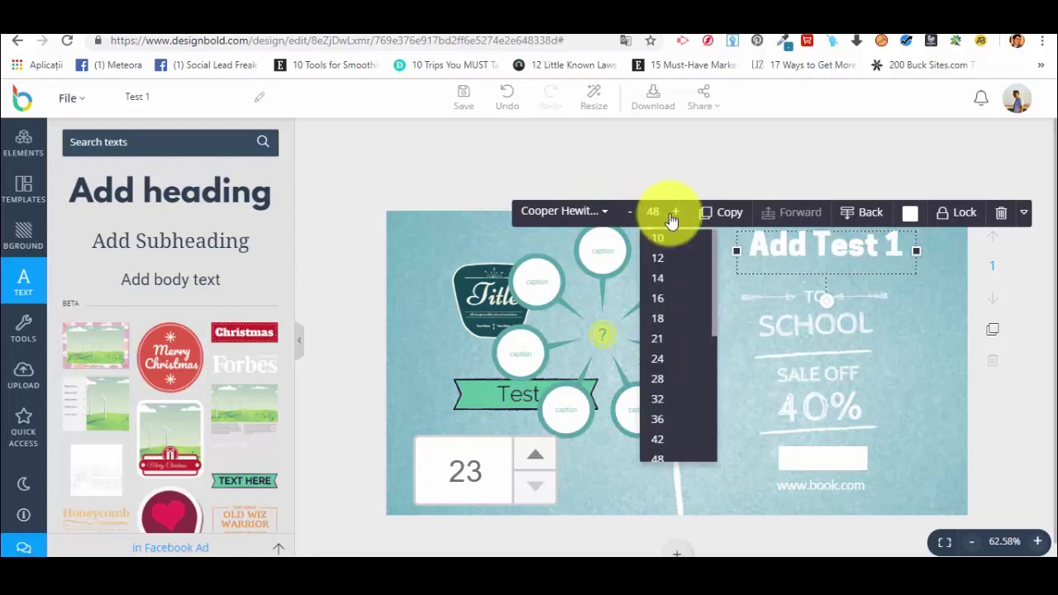
Make the Add Test 1 heading italic, and delete the heading from the design
click(1024, 213)
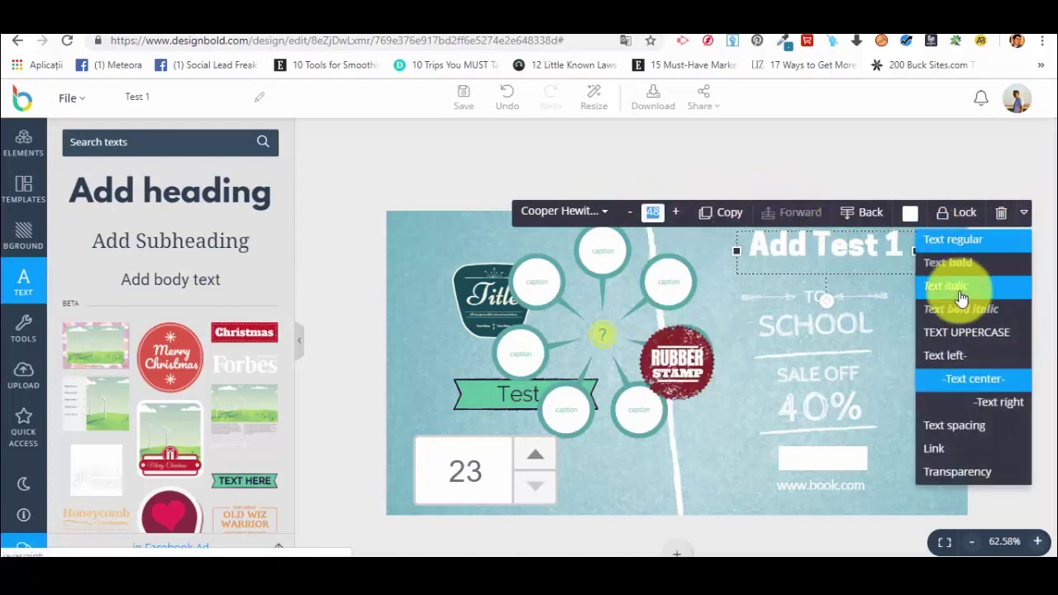
click(972, 289)
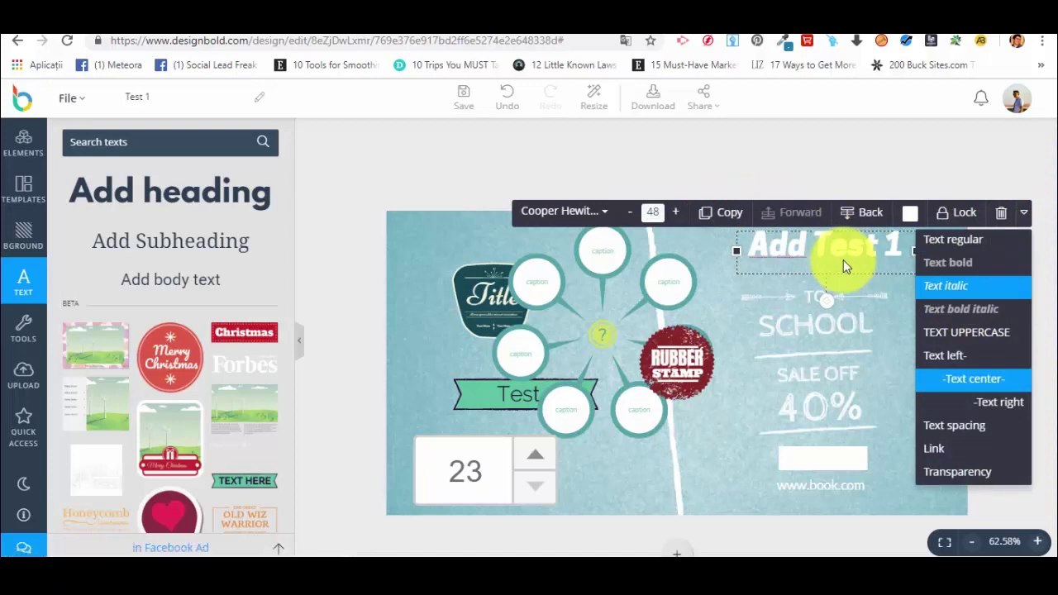
click(1003, 214)
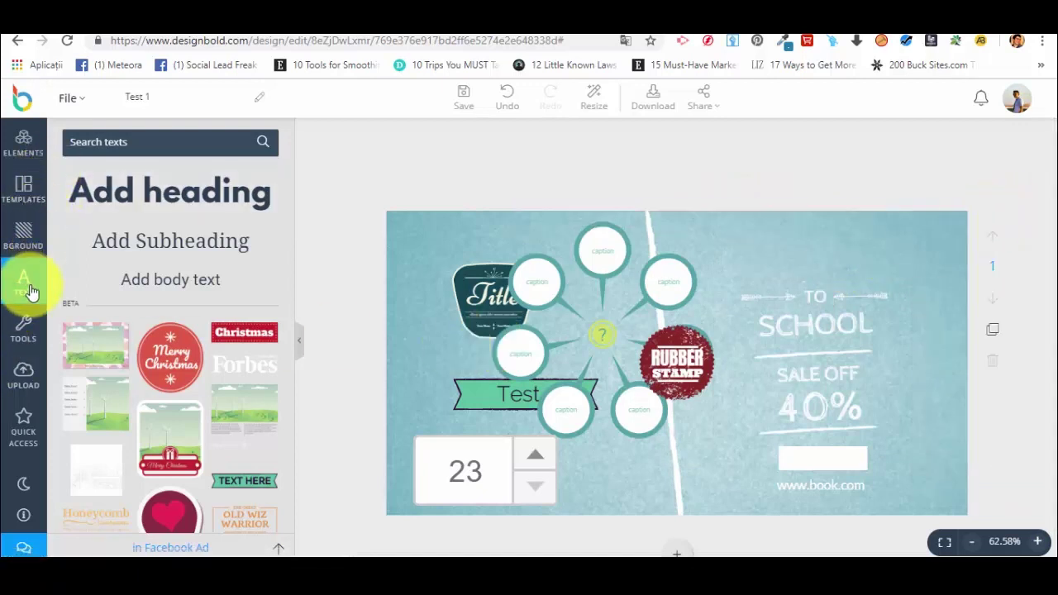
Add an enlarged Gradient Hierarchy chart across the middle of the blank design and open its data table
click(22, 336)
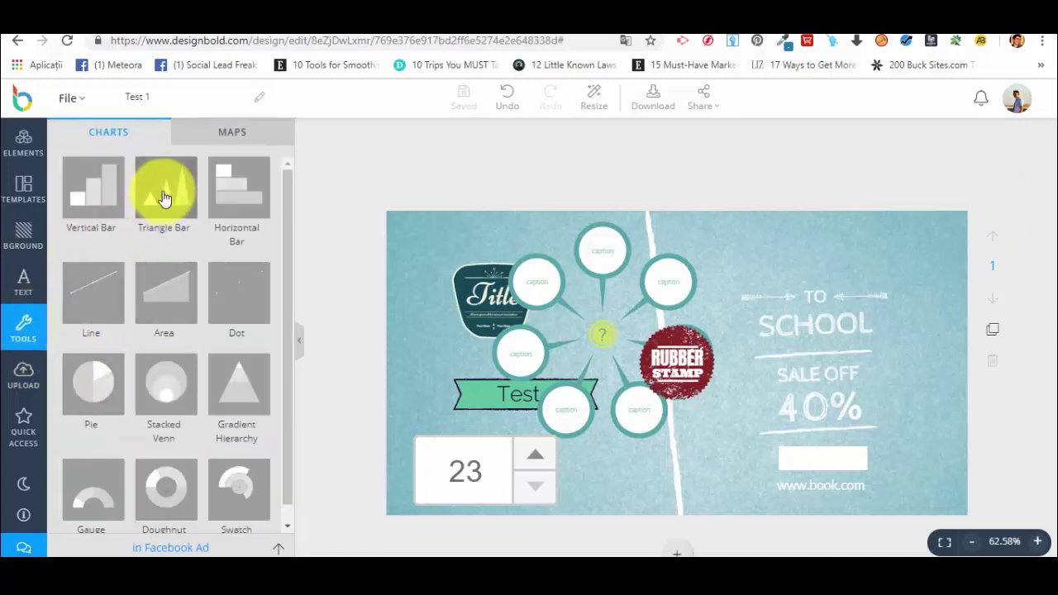
scroll(186, 313, down, 1)
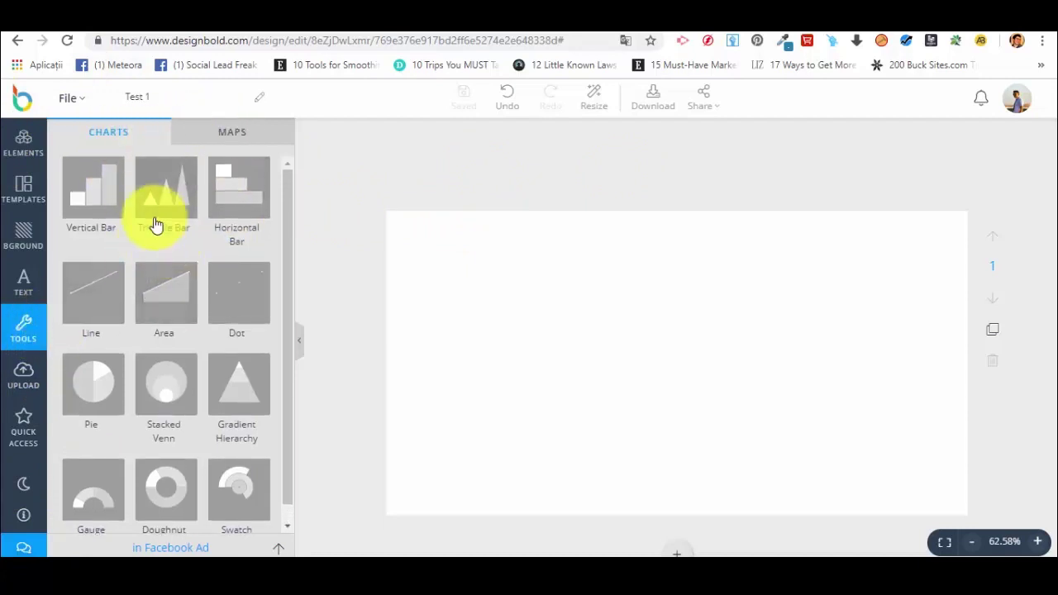
click(251, 369)
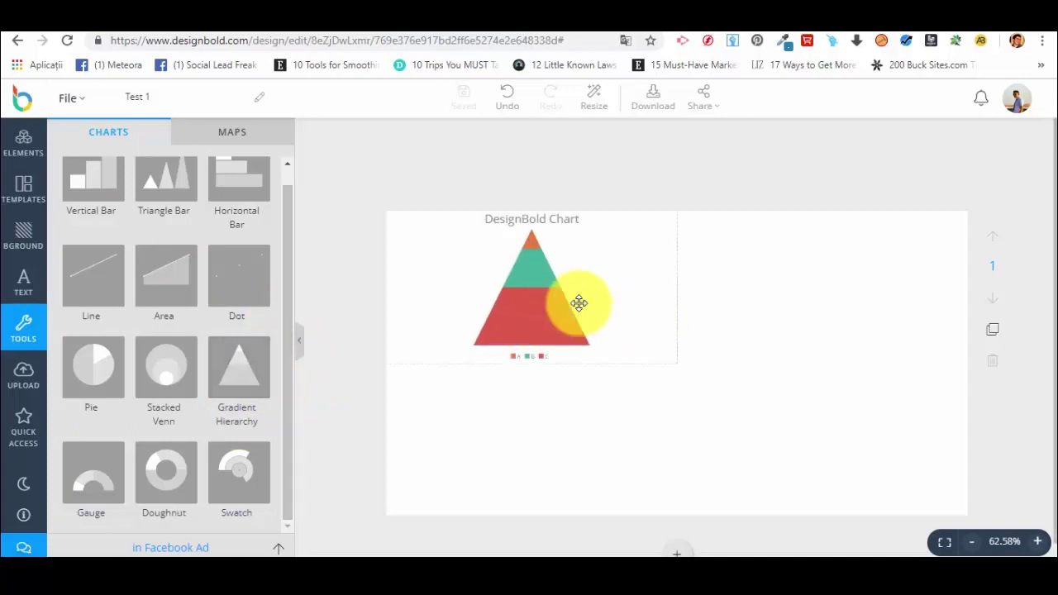
drag(578, 302, 921, 509)
drag(783, 407, 749, 406)
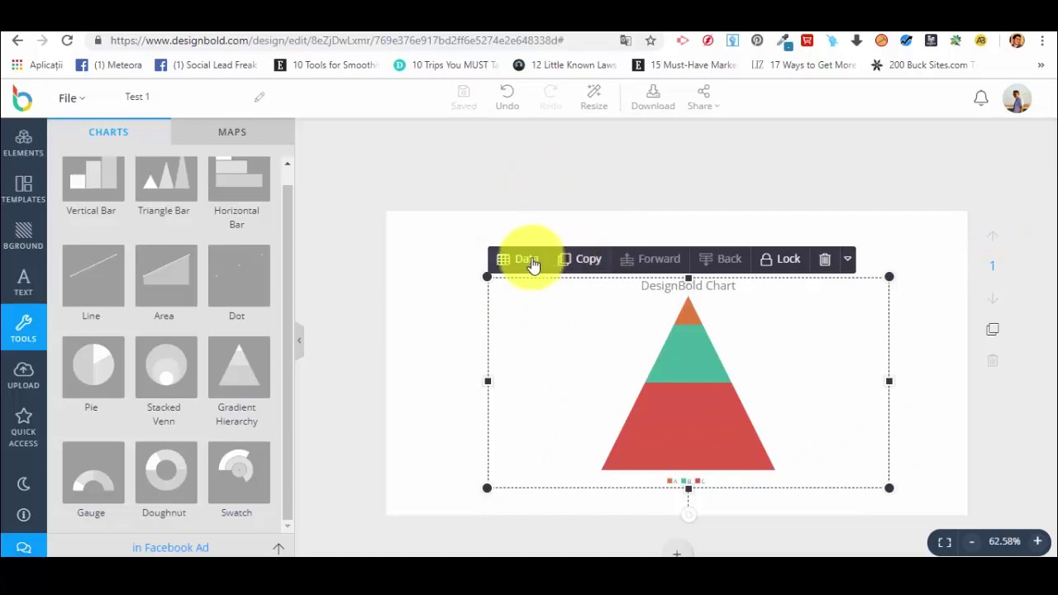
click(531, 261)
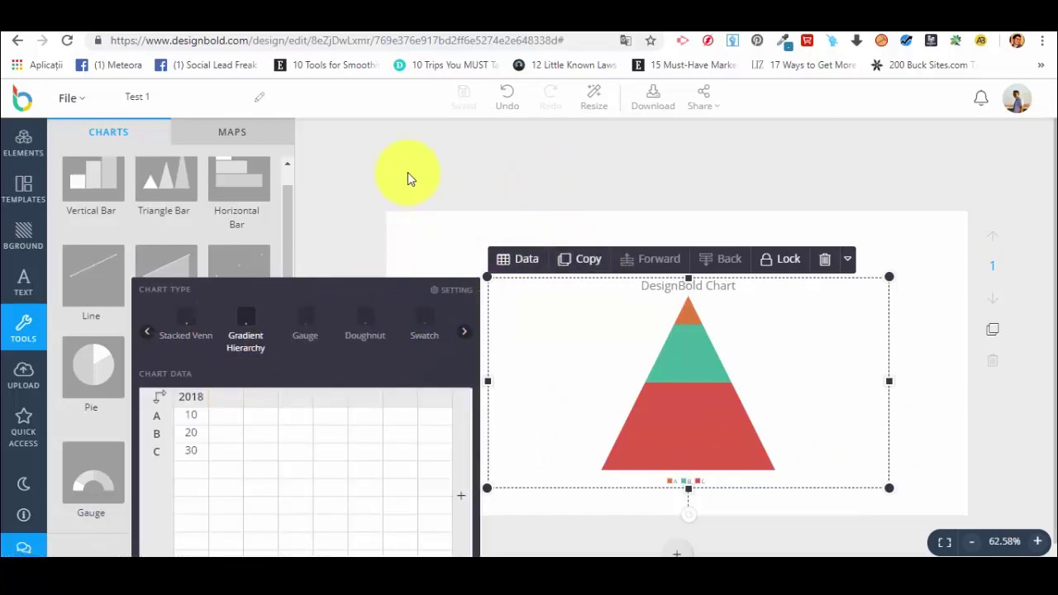
click(225, 416)
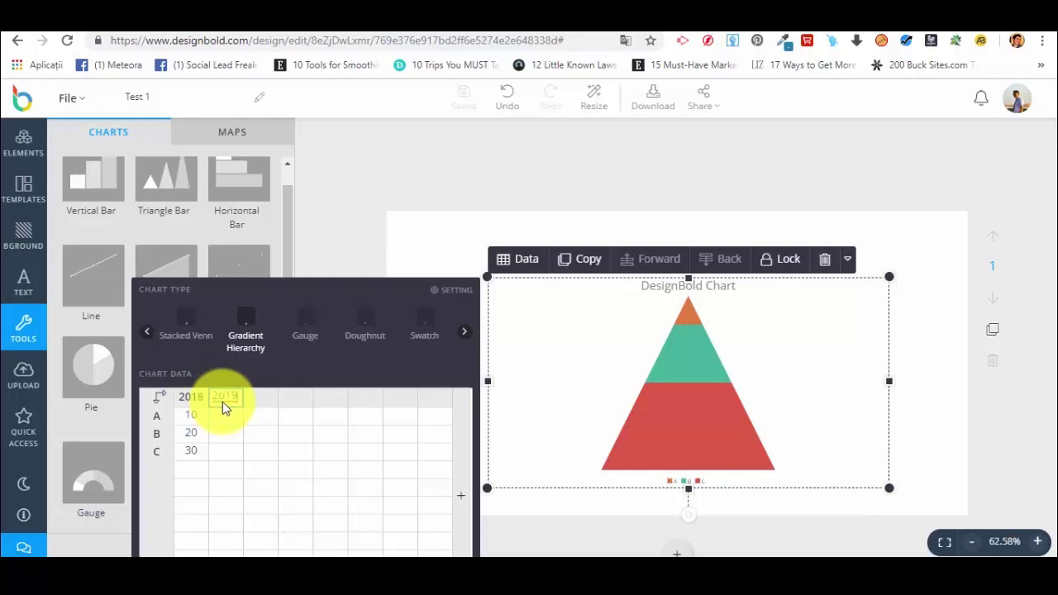
click(194, 418)
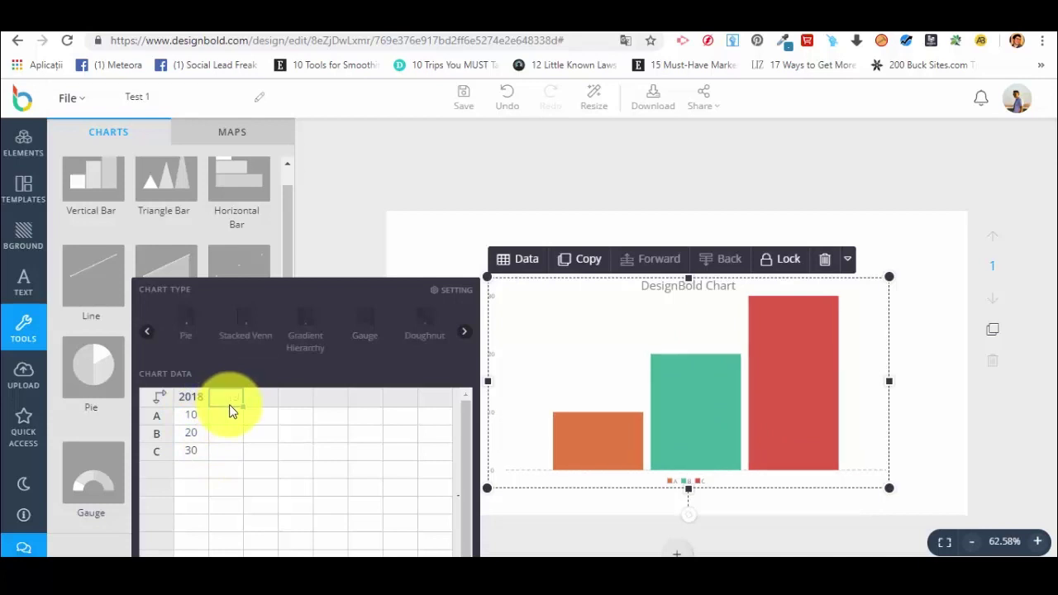
click(225, 434)
click(199, 456)
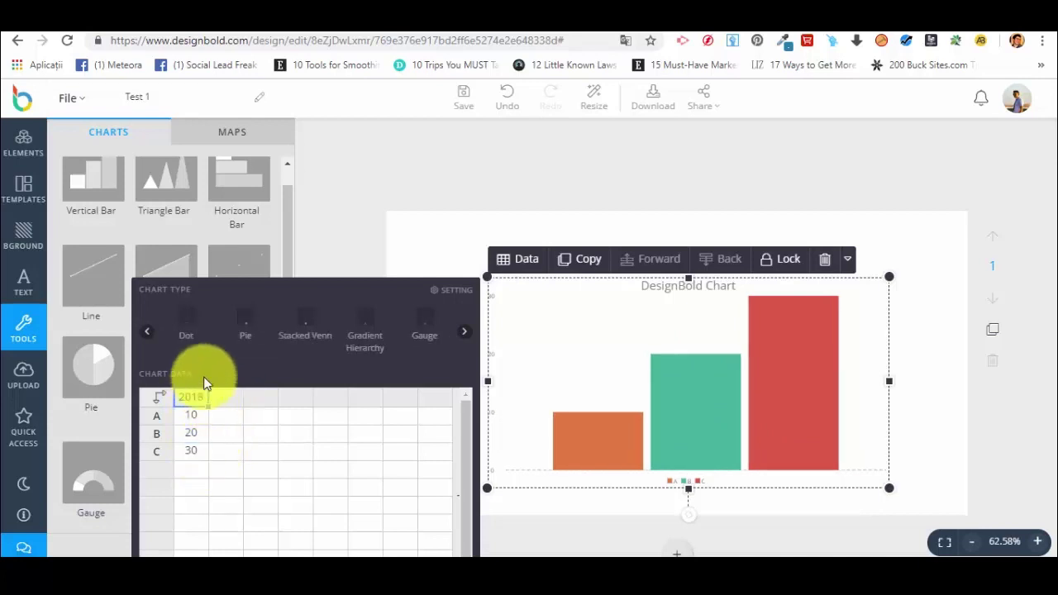
click(464, 334)
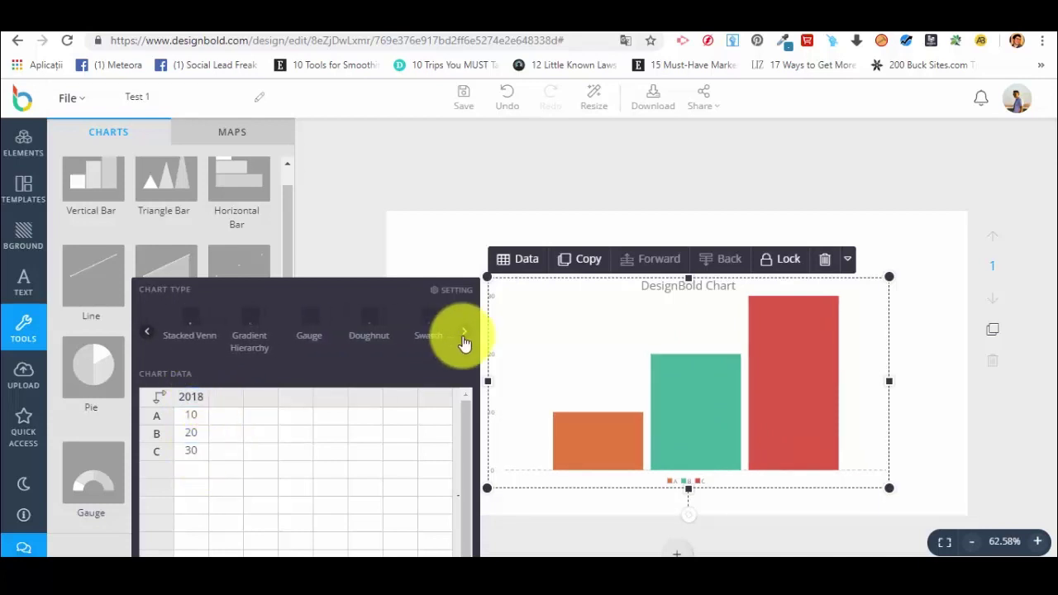
Add row D with the 2018 value 12 to the chart data and set the chart type to Gradient Hierarchy
click(193, 468)
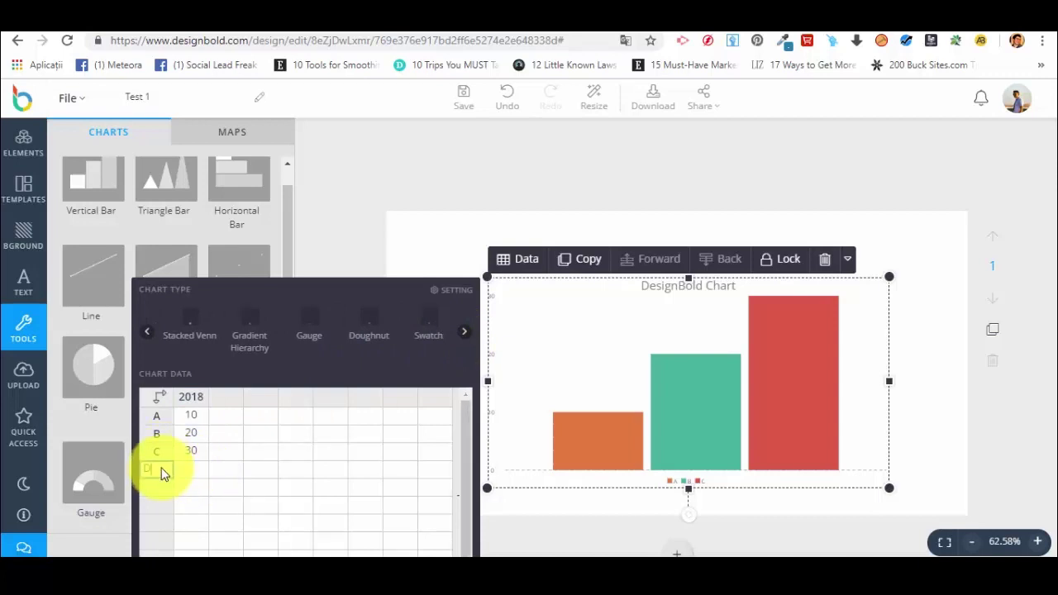
click(160, 468)
text(D)
click(183, 476)
text(1)
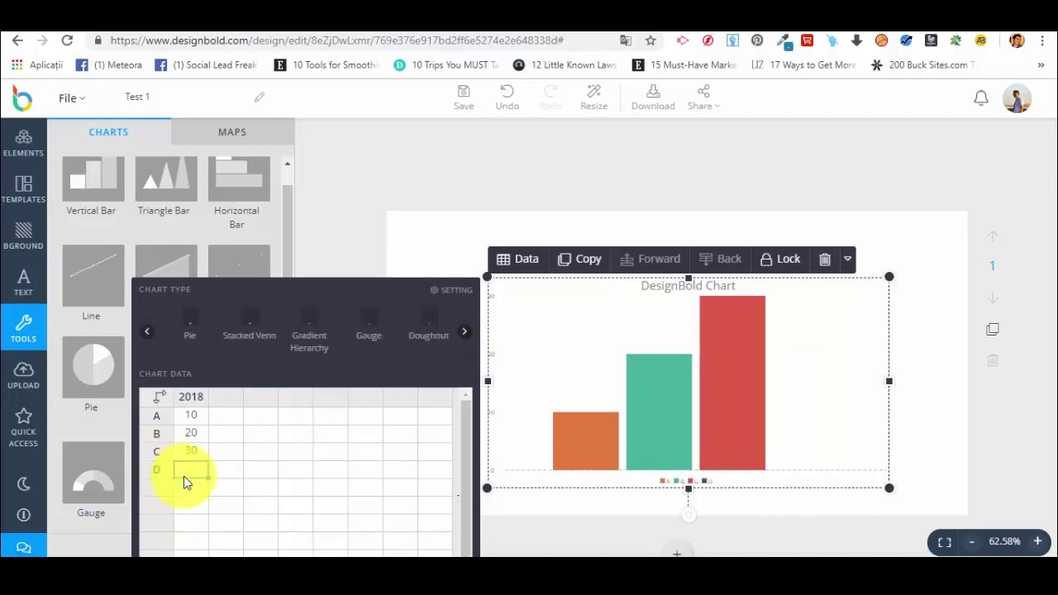
text(2)
key(Tab)
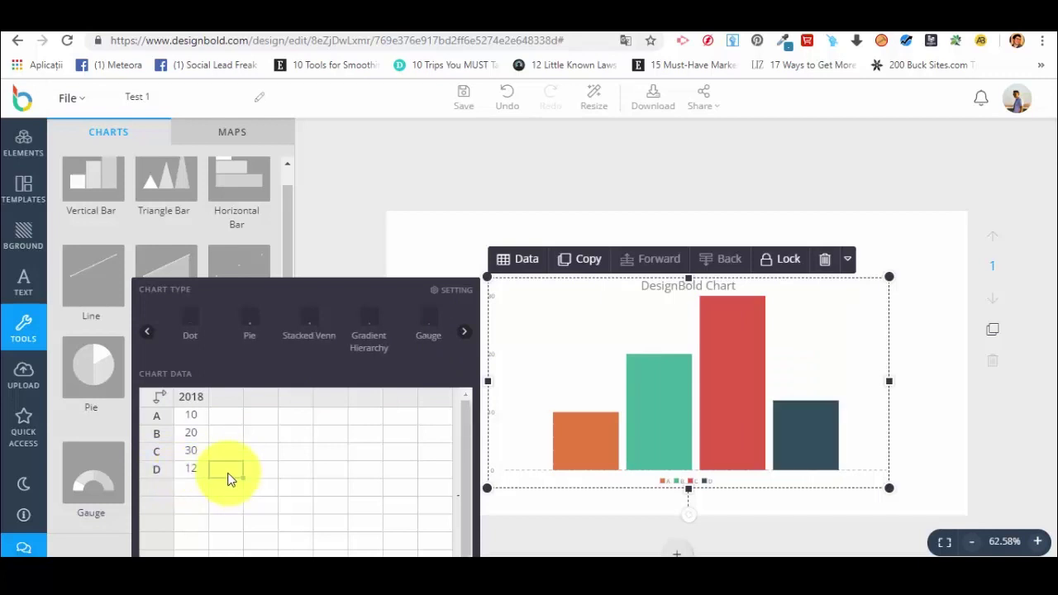
click(365, 322)
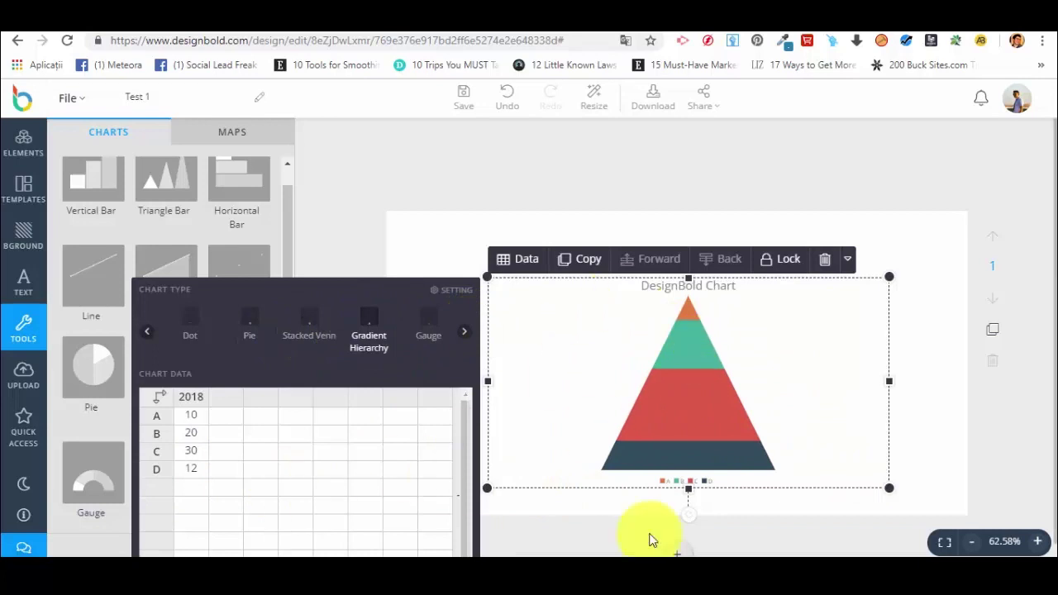
Switch the chart to the Pie type and add a 2019 column heading to its data
click(153, 488)
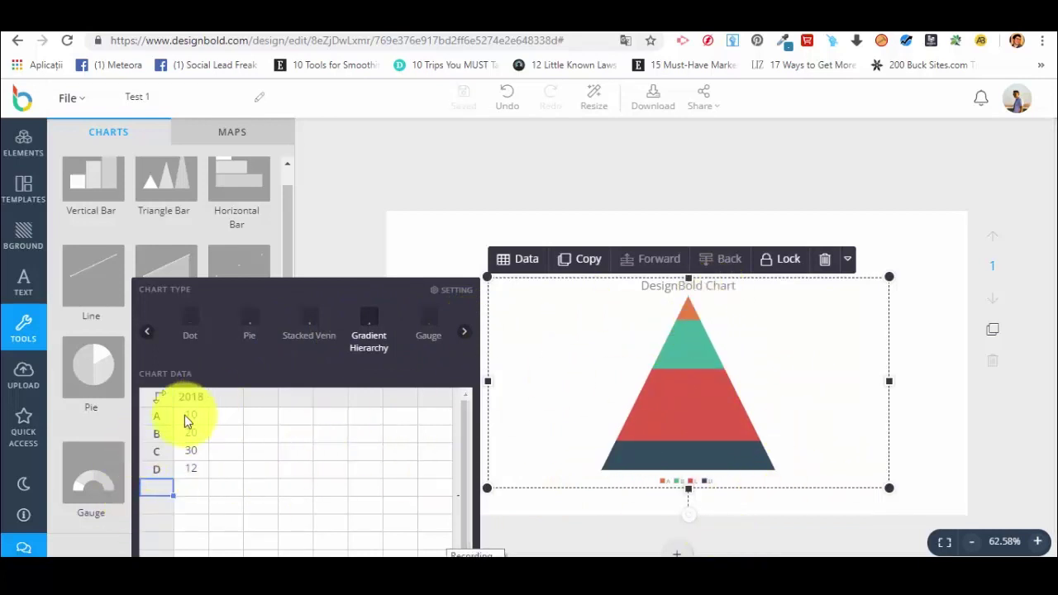
click(252, 321)
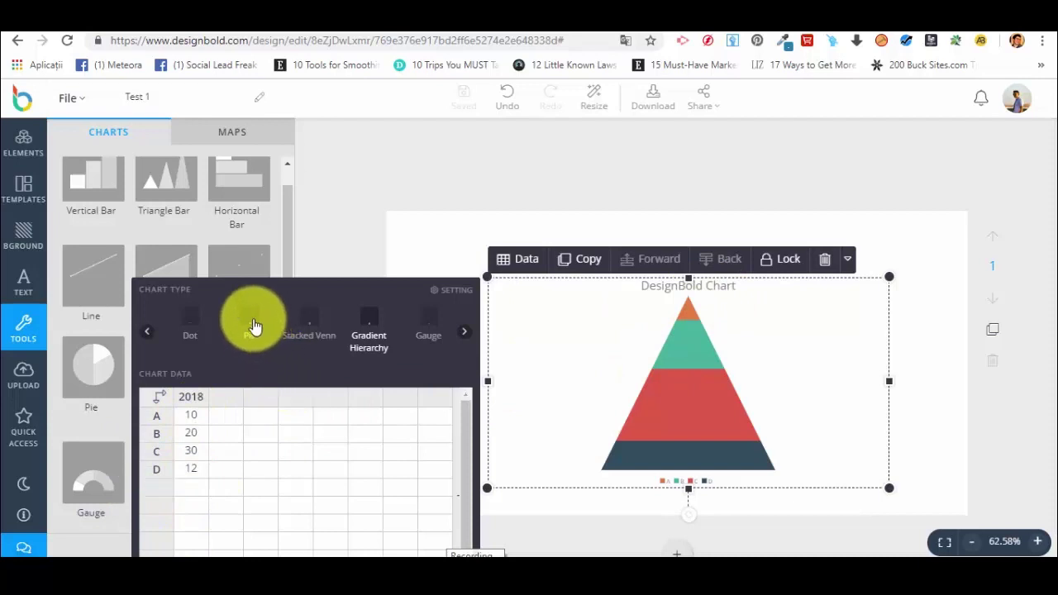
click(223, 402)
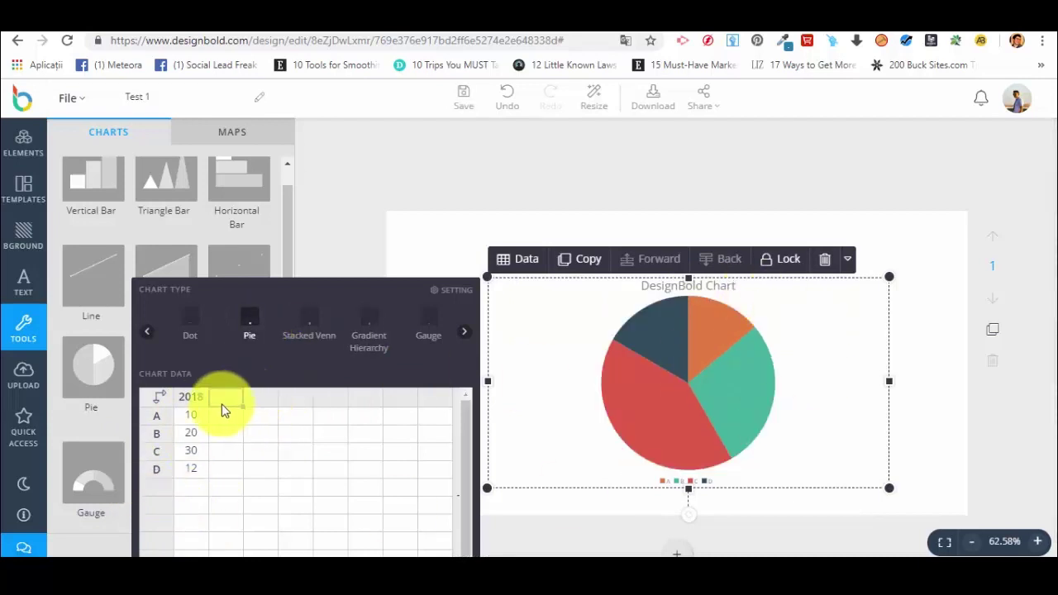
text(2019)
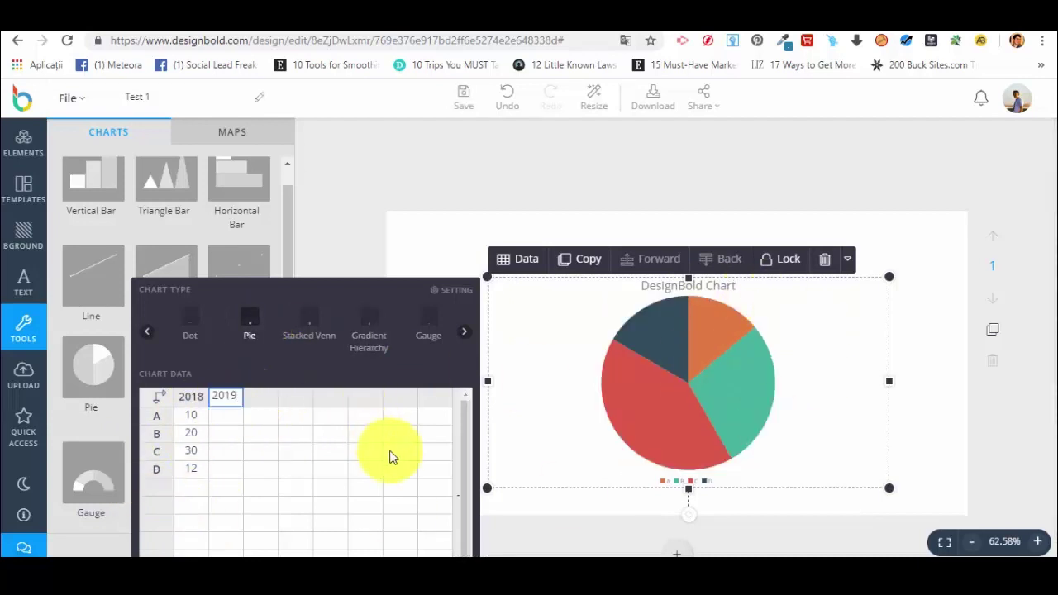
click(396, 453)
Enter the 2019 values in the chart data: 14 for row A and 50 for row B
click(223, 417)
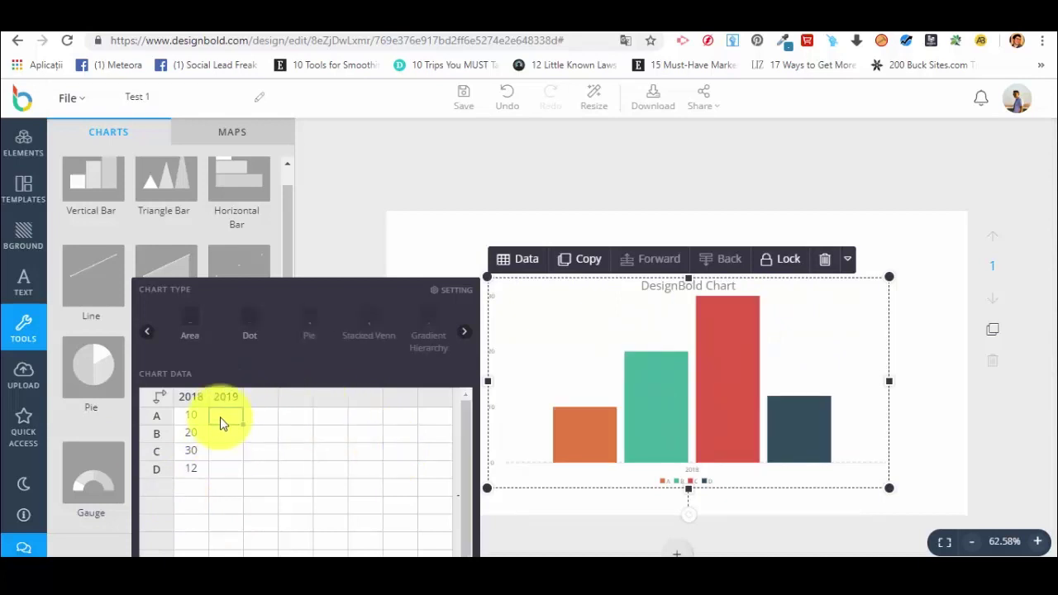
text(14)
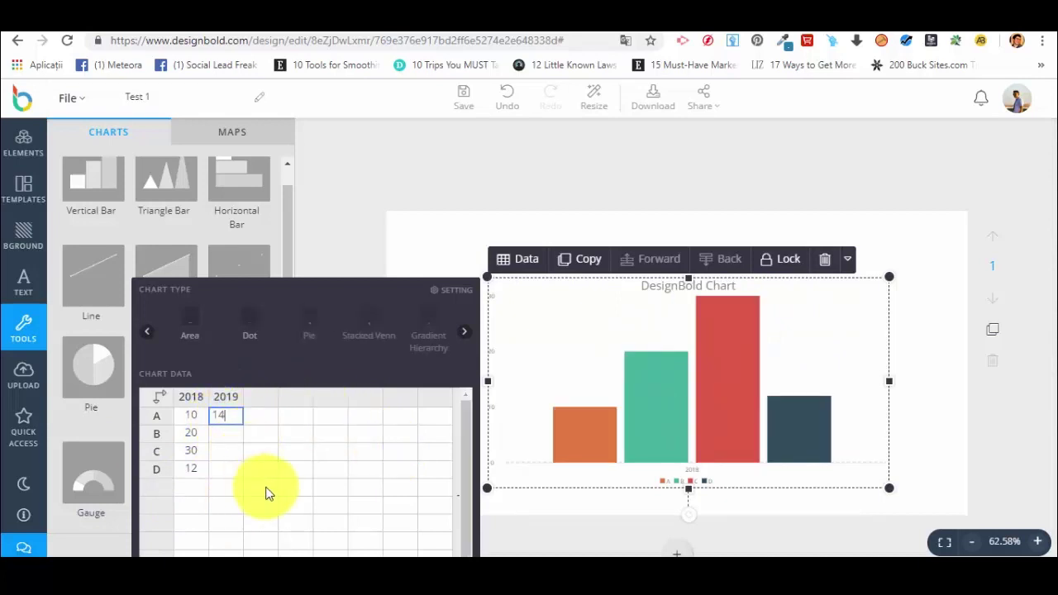
click(263, 489)
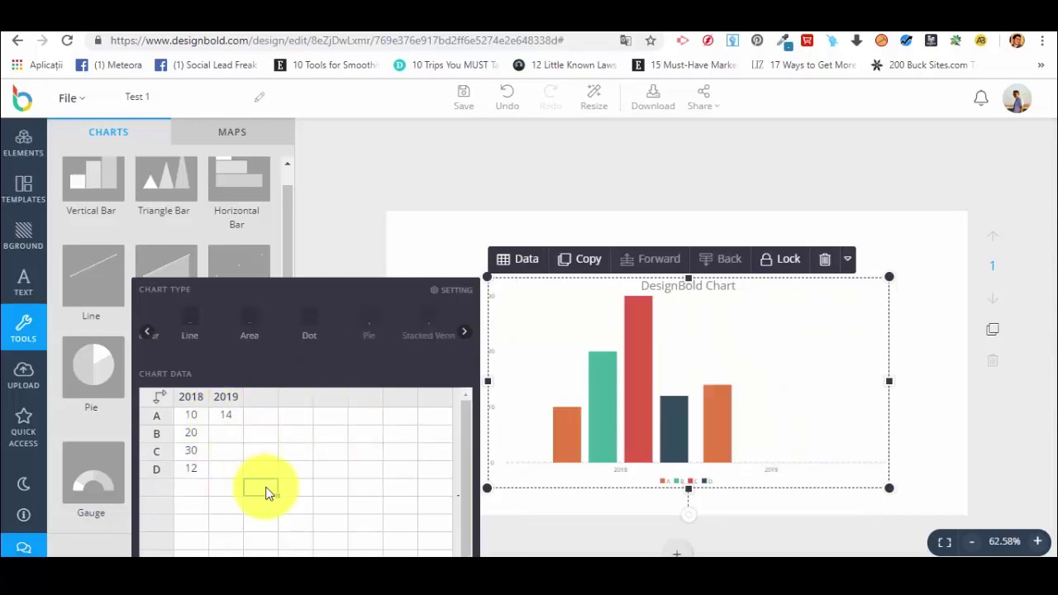
click(228, 440)
text(50)
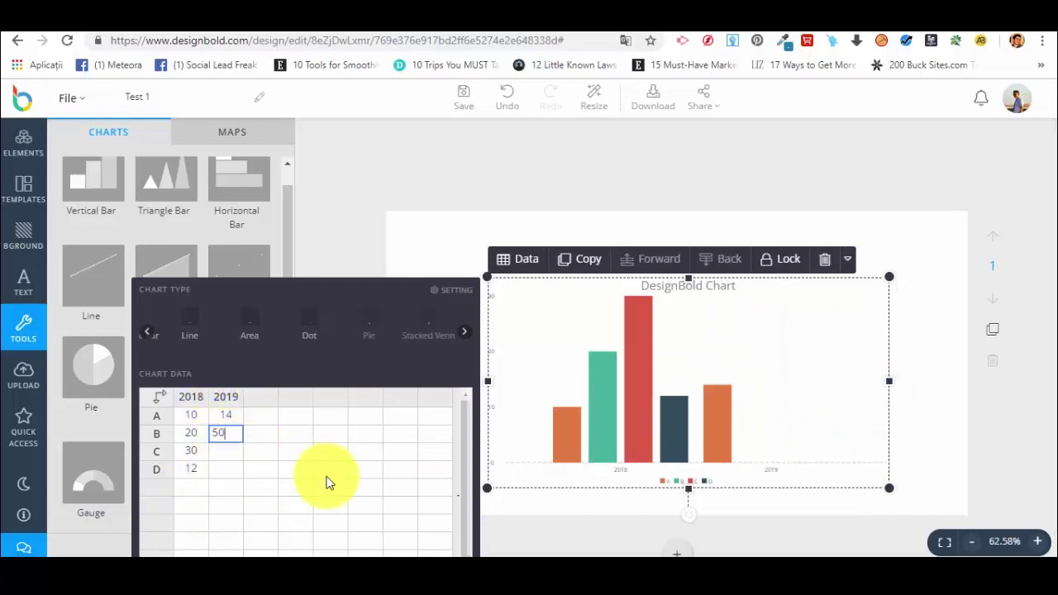
click(329, 472)
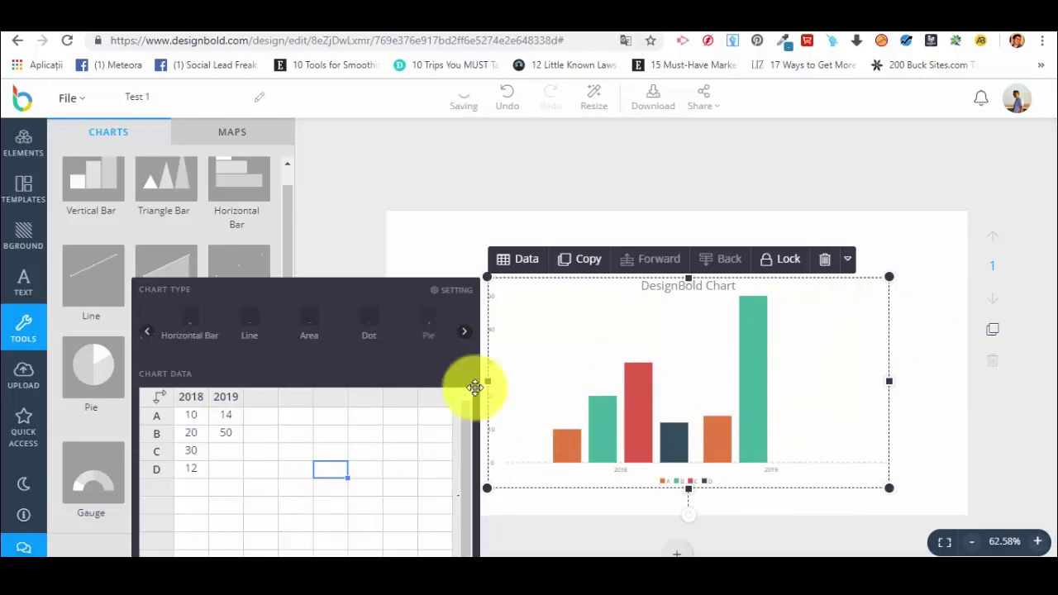
Change the two-year chart to the Area type
click(463, 331)
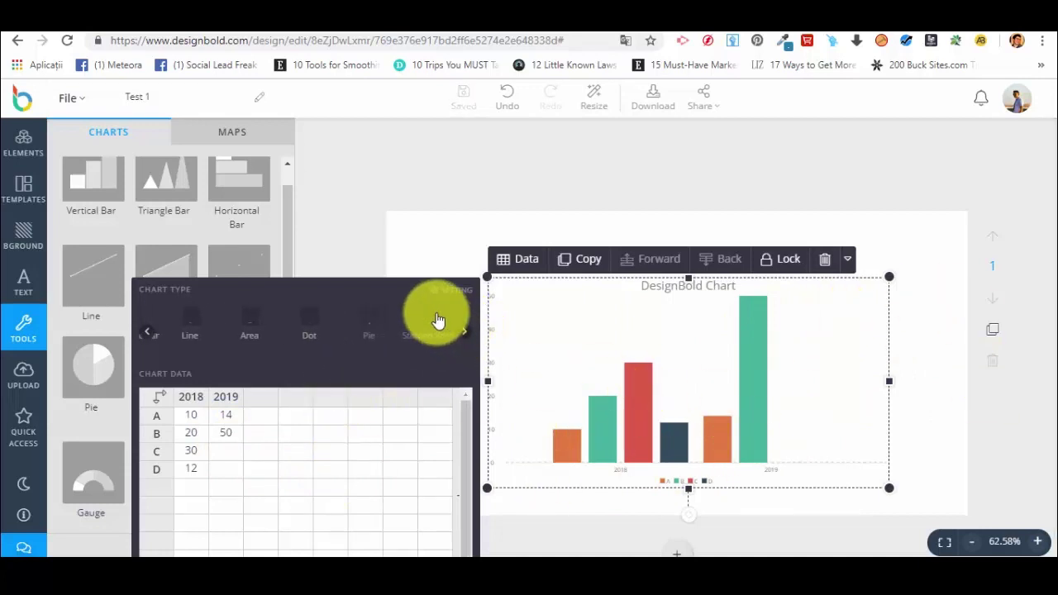
click(438, 327)
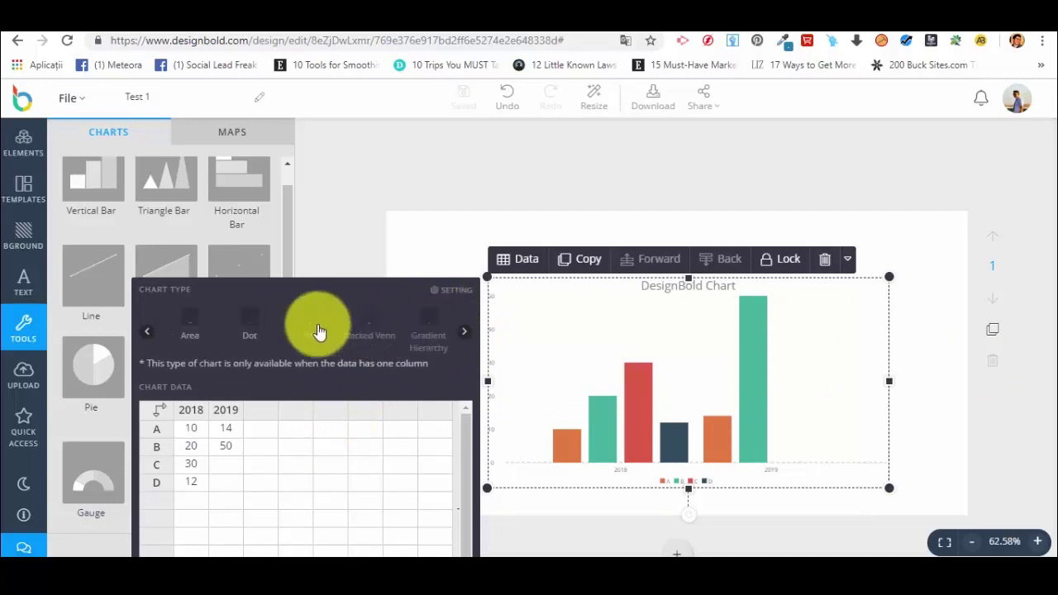
click(163, 335)
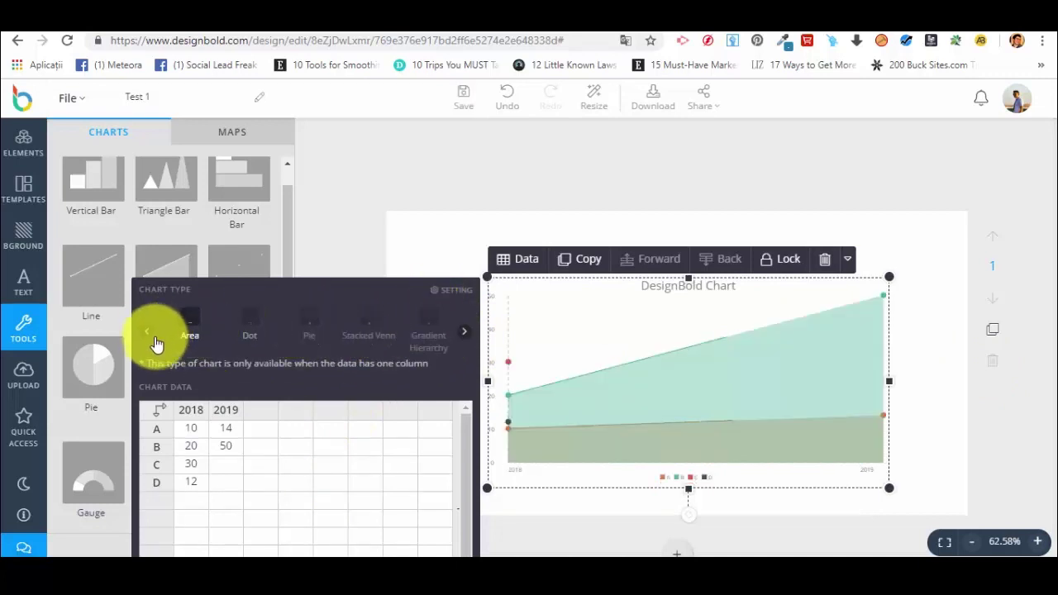
click(147, 331)
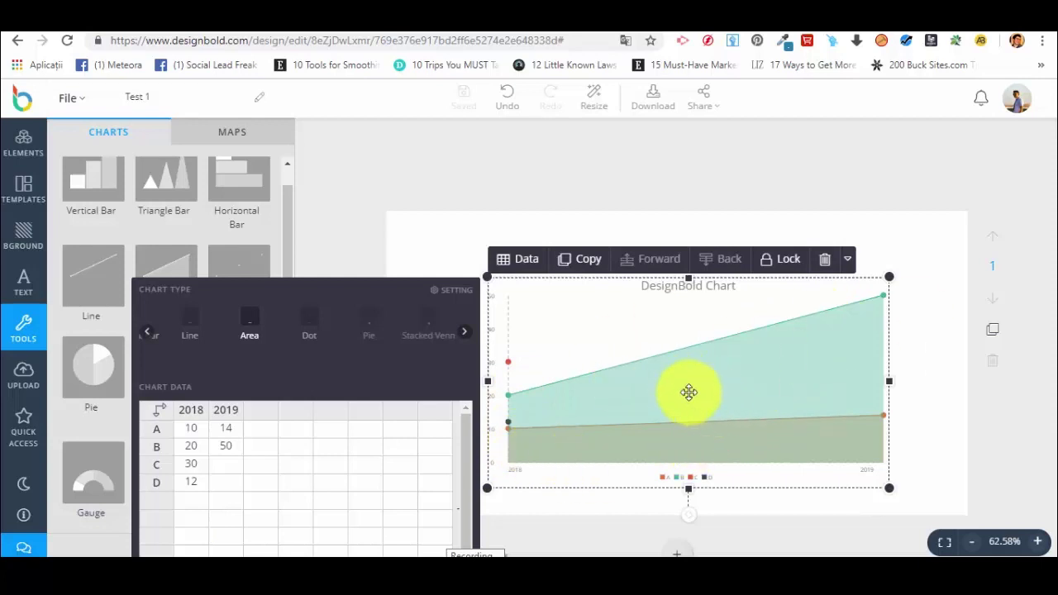
Open the chart's settings, hide and reshow its title, and set the title position to Top
click(447, 291)
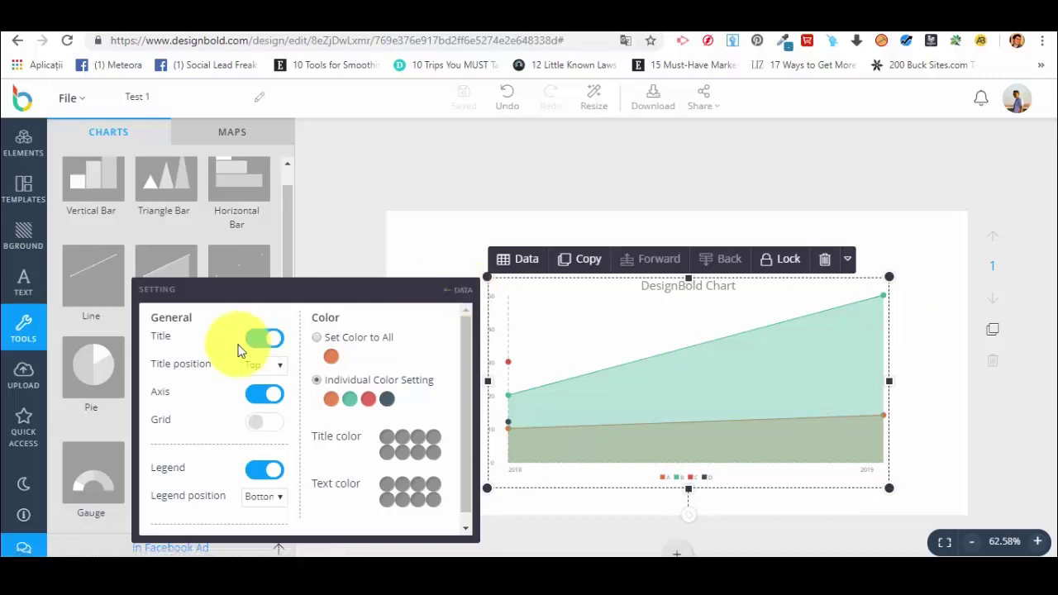
click(262, 338)
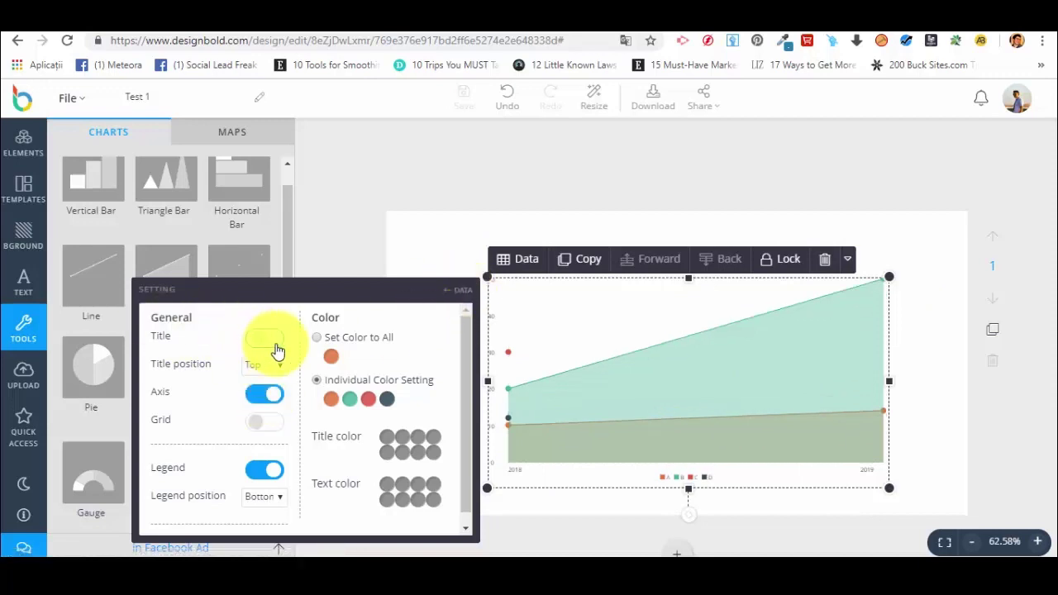
click(270, 340)
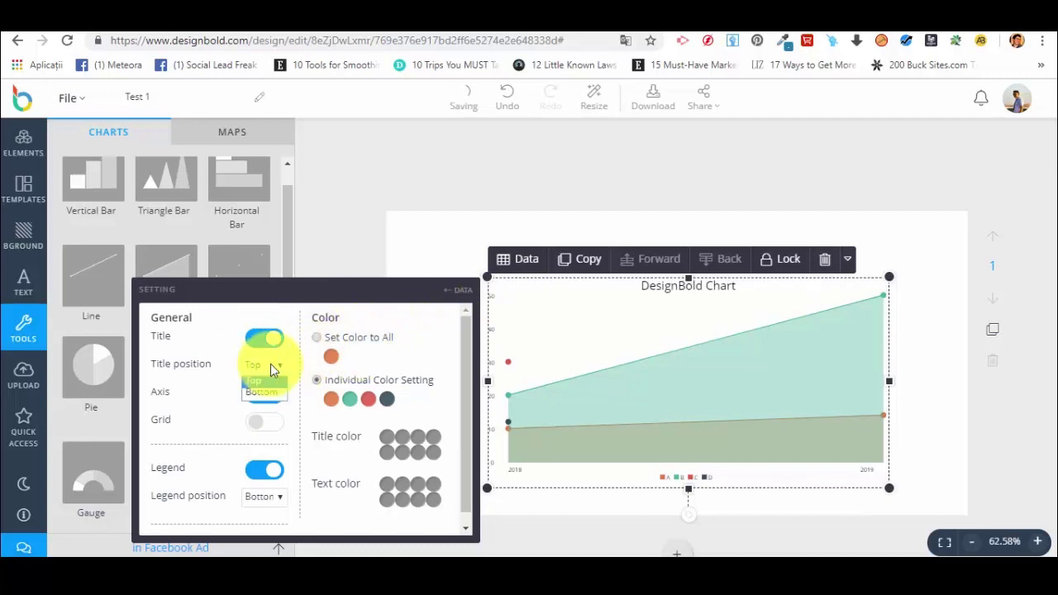
click(262, 381)
Try the chart's axis, grid and legend display options, hiding the legend and showing it again
click(263, 396)
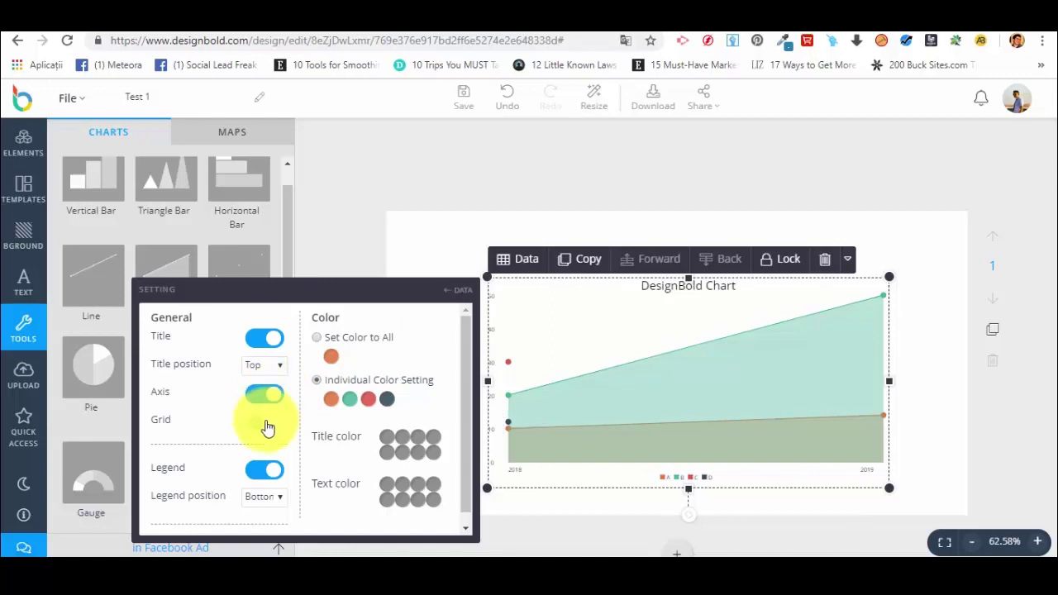
click(266, 423)
click(263, 470)
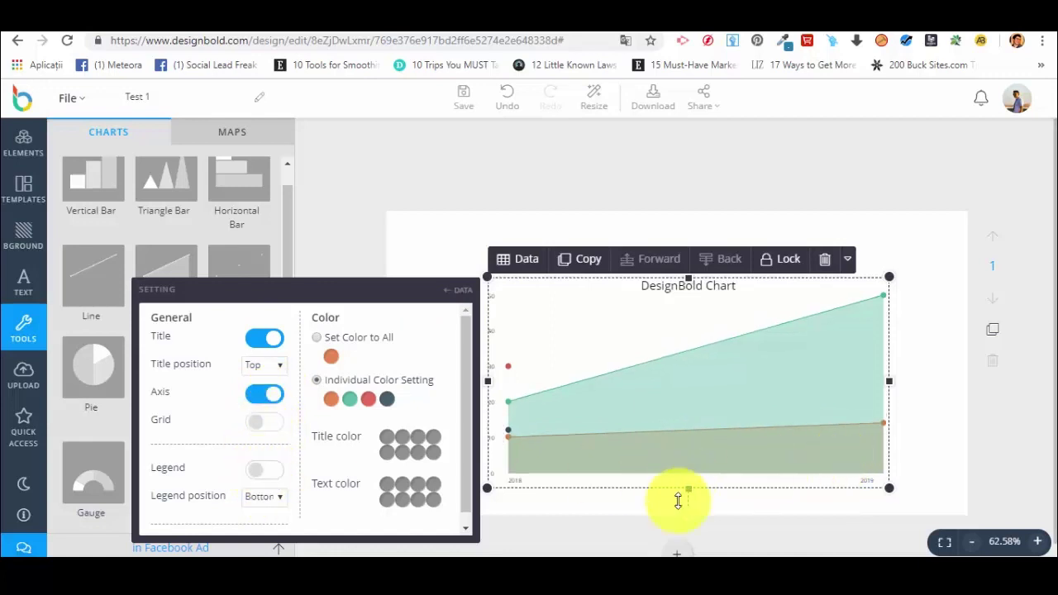
click(265, 469)
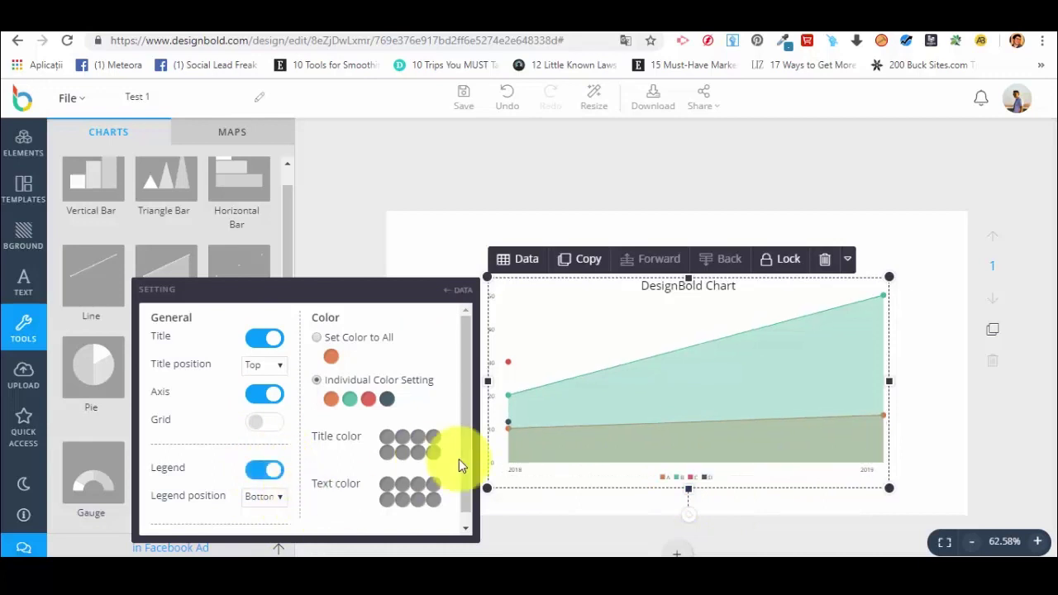
Set the chart's first title color swatch to yellow (ffc107) and its first text color swatch to red
click(395, 438)
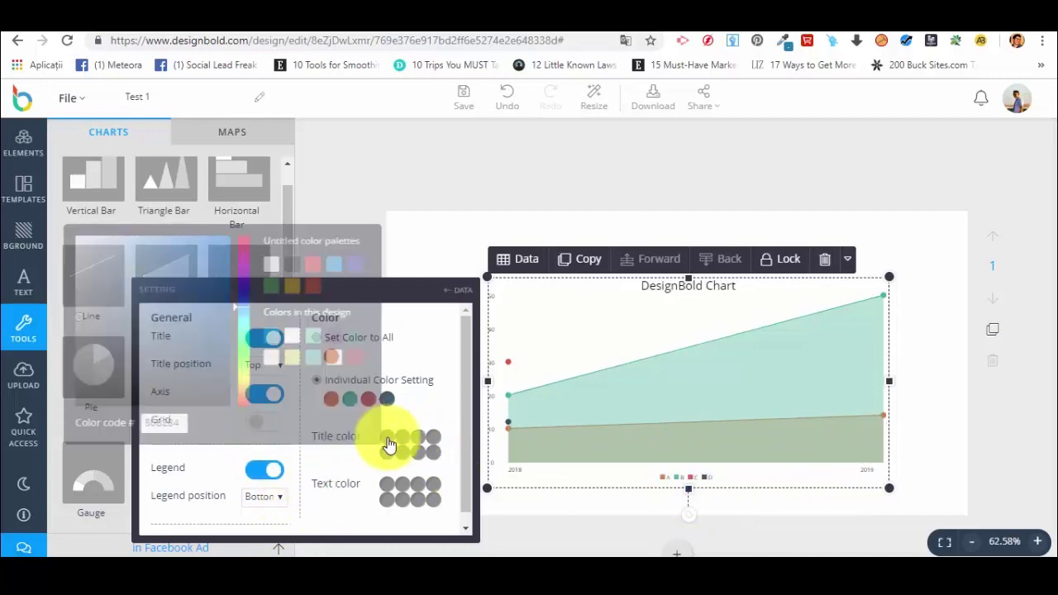
click(306, 285)
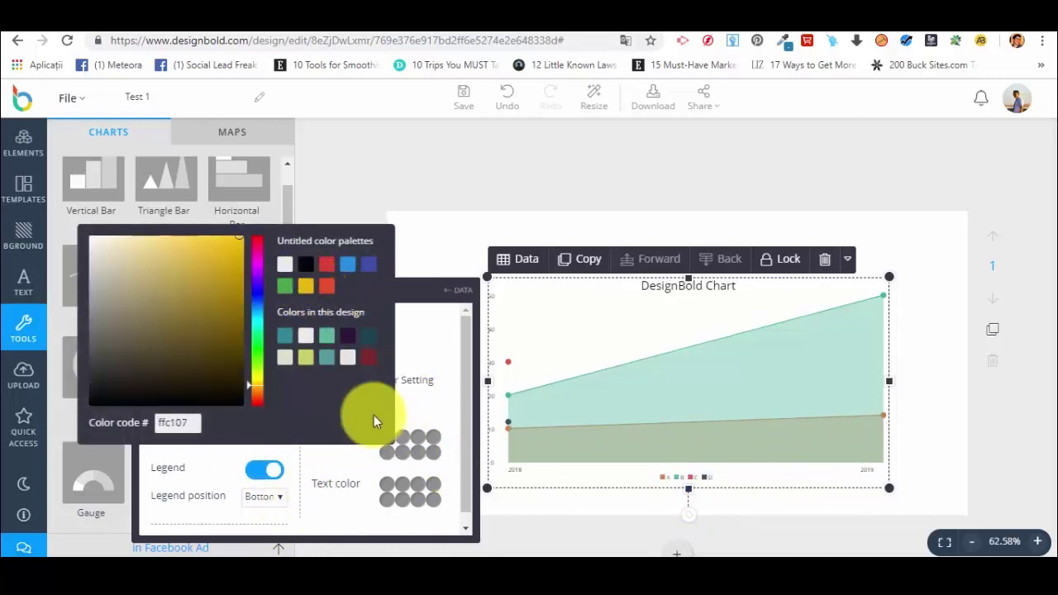
click(332, 462)
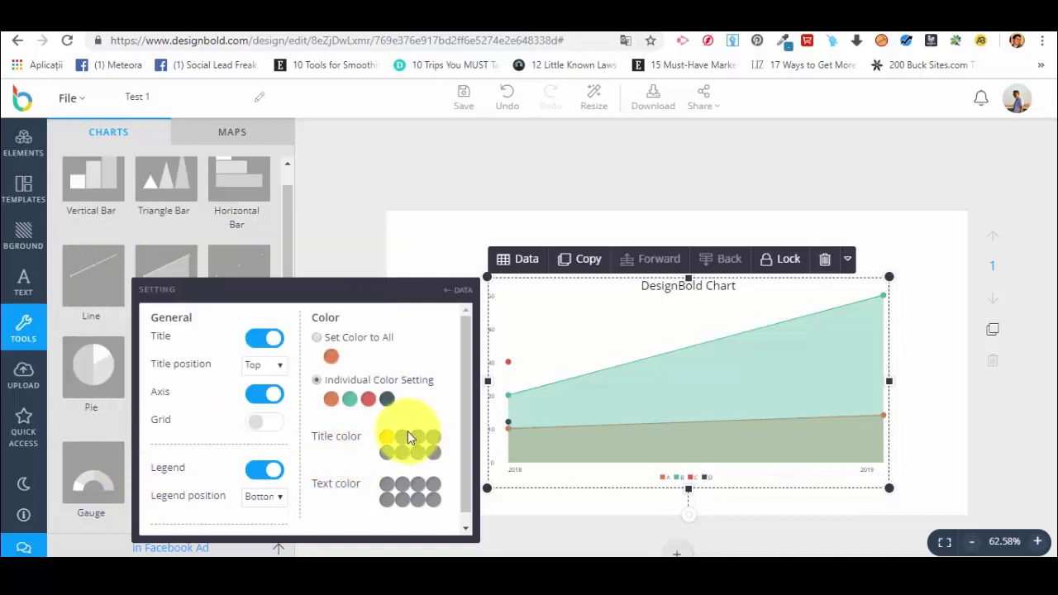
click(388, 486)
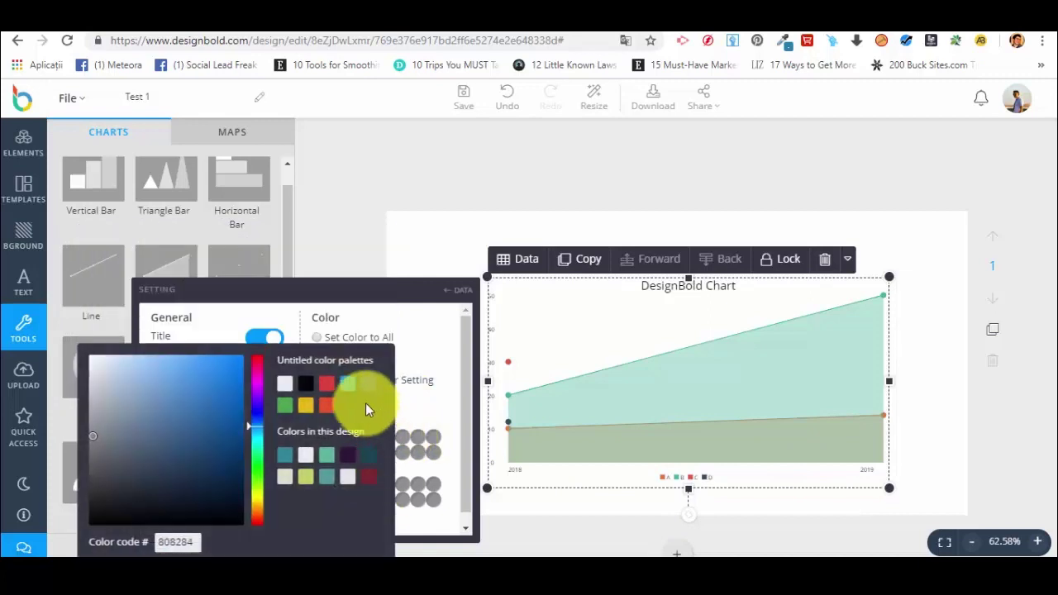
click(331, 386)
click(412, 427)
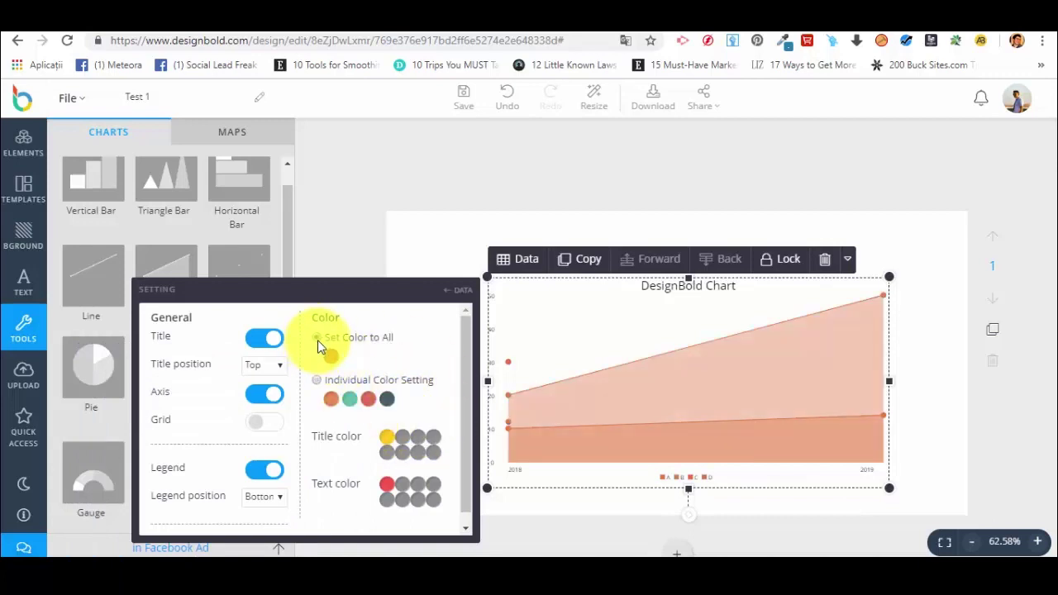
Switch the chart's coloring to Individual Color Setting and return to its data table
click(317, 381)
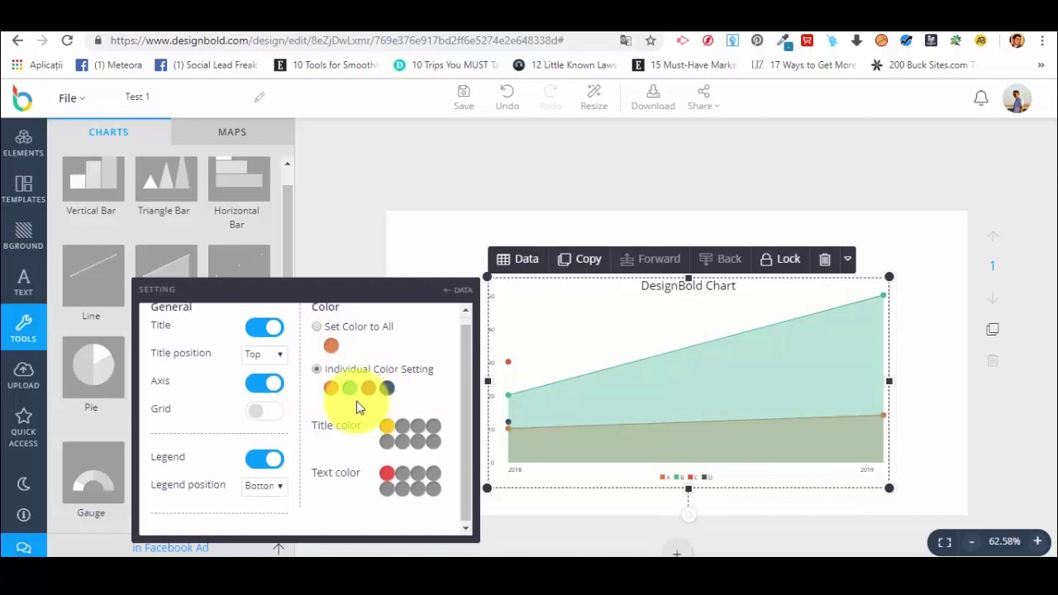
click(459, 292)
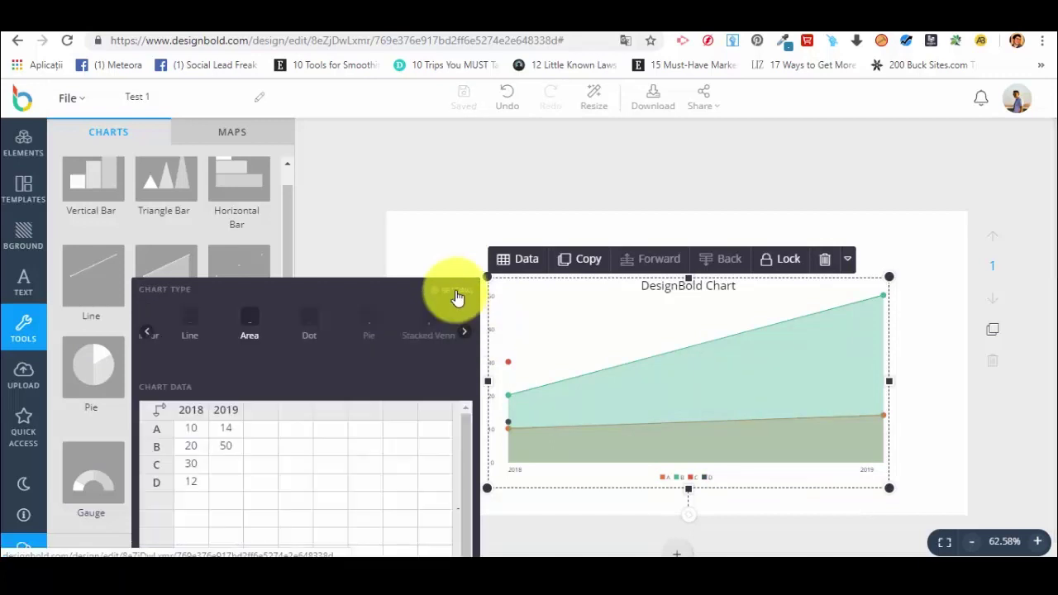
scroll(253, 454, down, 1)
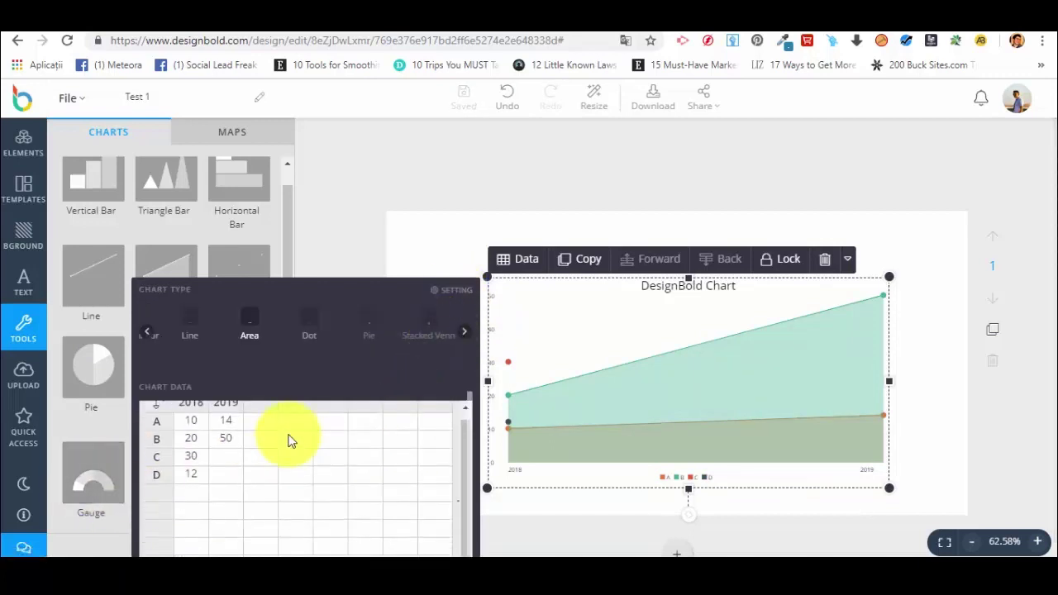
scroll(289, 439, up, 1)
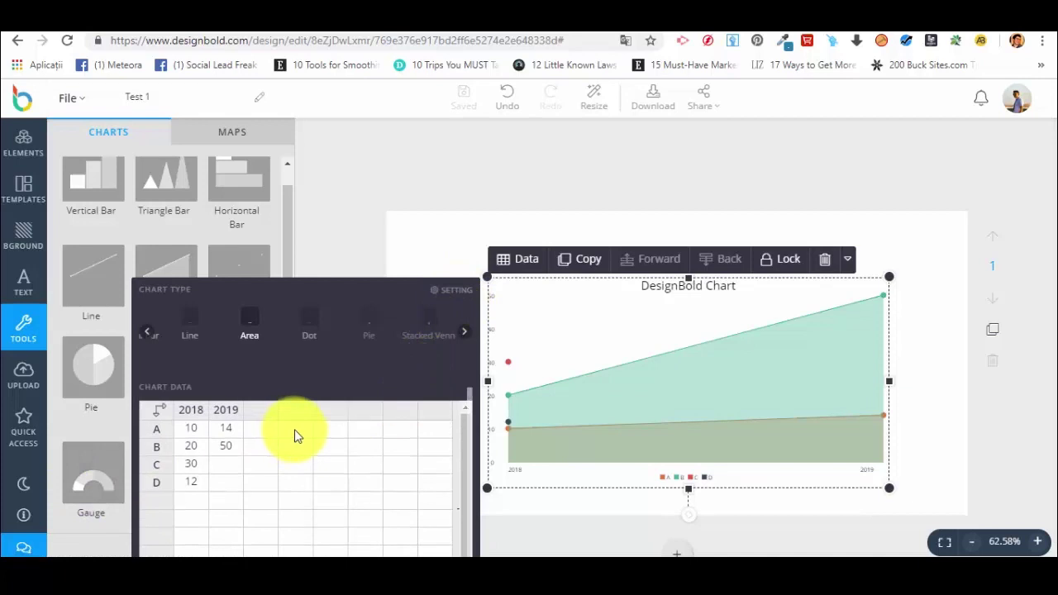
Close the chart data and delete the area chart from the page
click(413, 206)
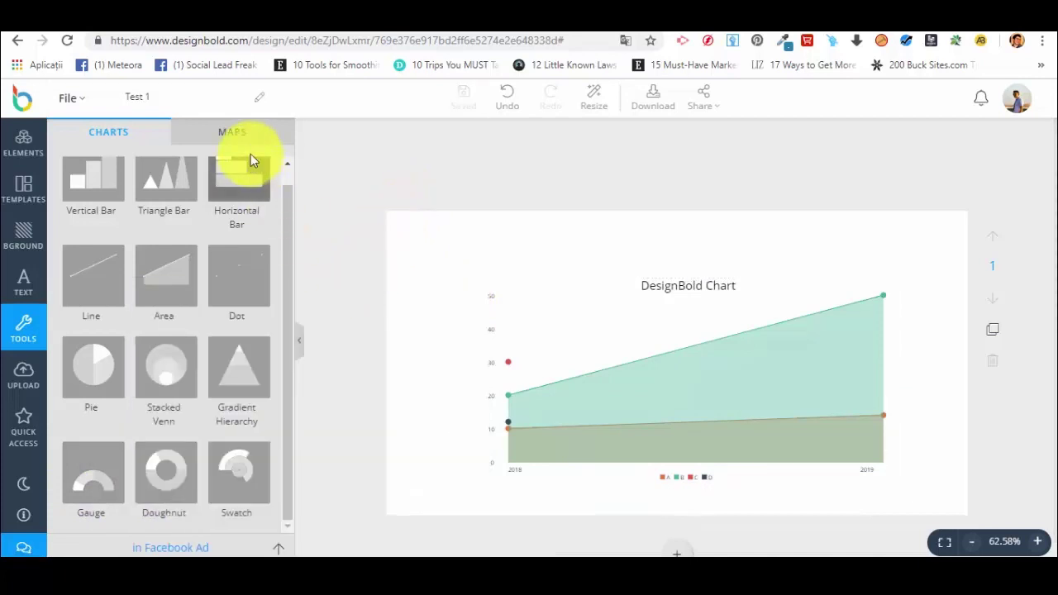
click(877, 297)
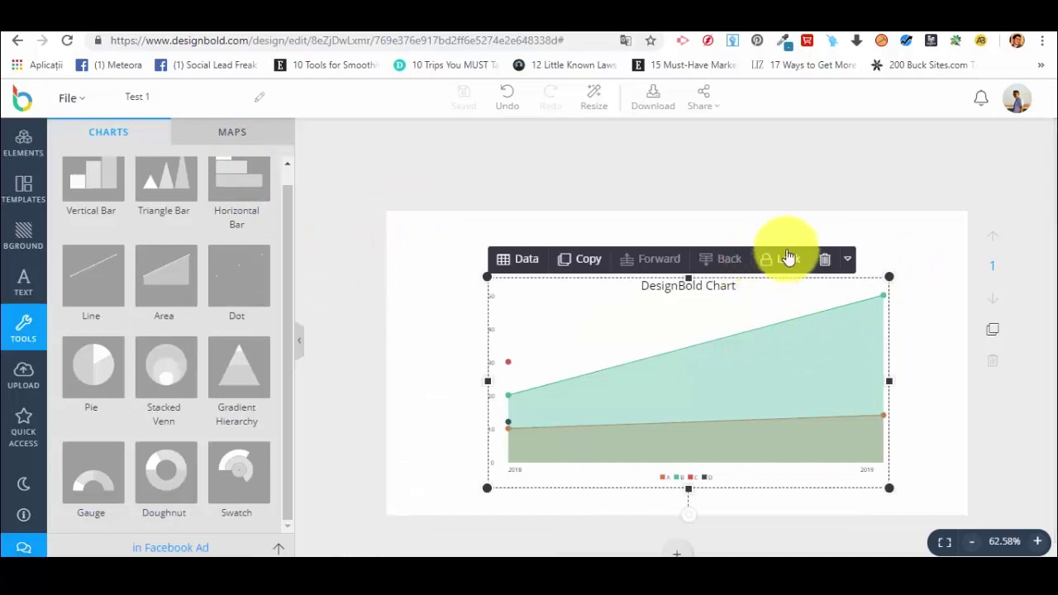
click(827, 260)
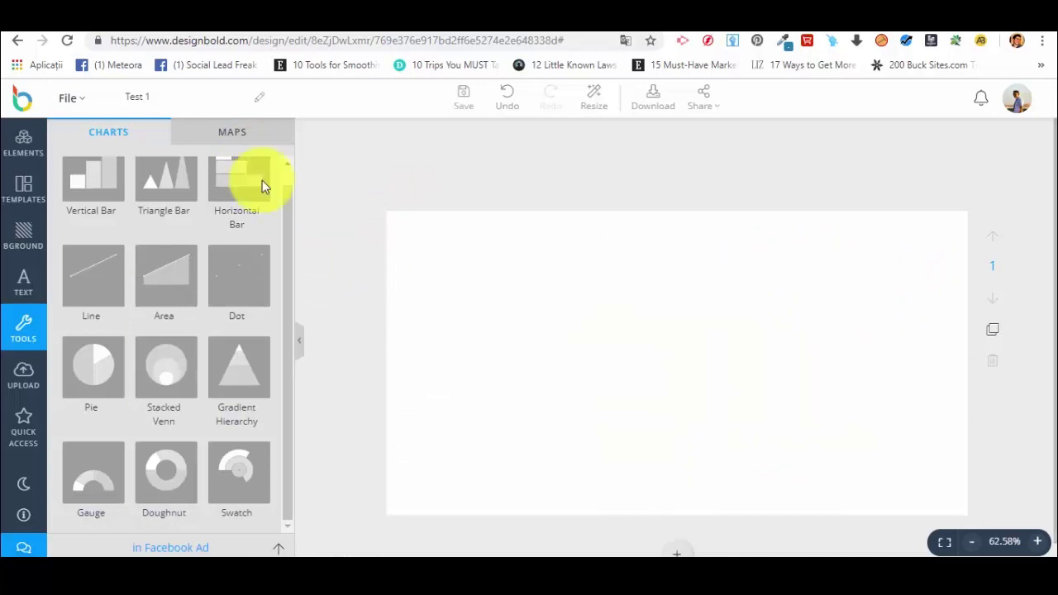
Insert the Africa region map, enlarge it and place it near the middle of the page
click(231, 134)
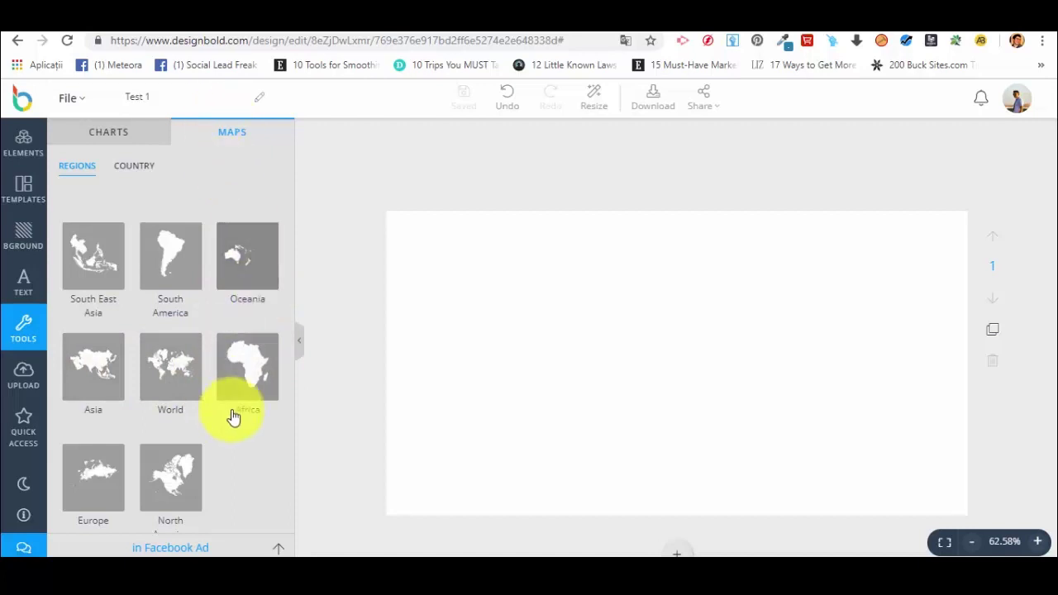
click(248, 360)
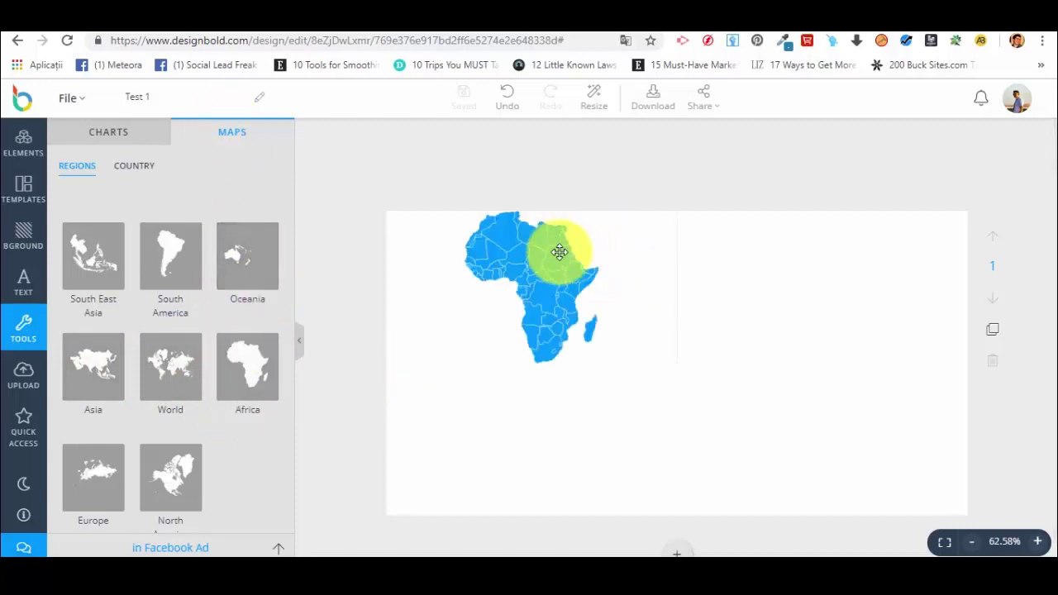
drag(560, 250, 621, 334)
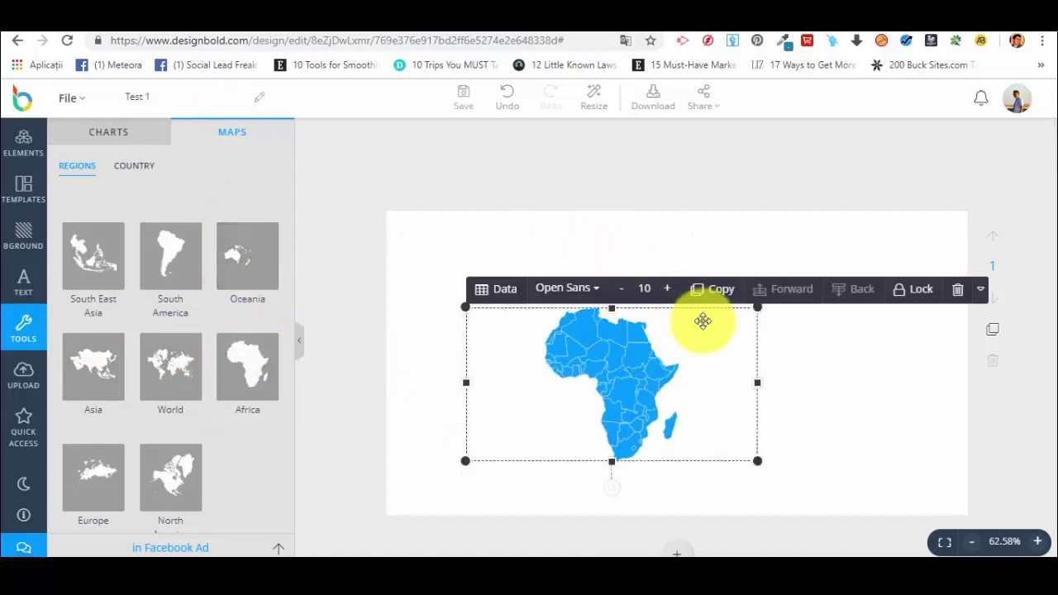
drag(719, 330, 751, 342)
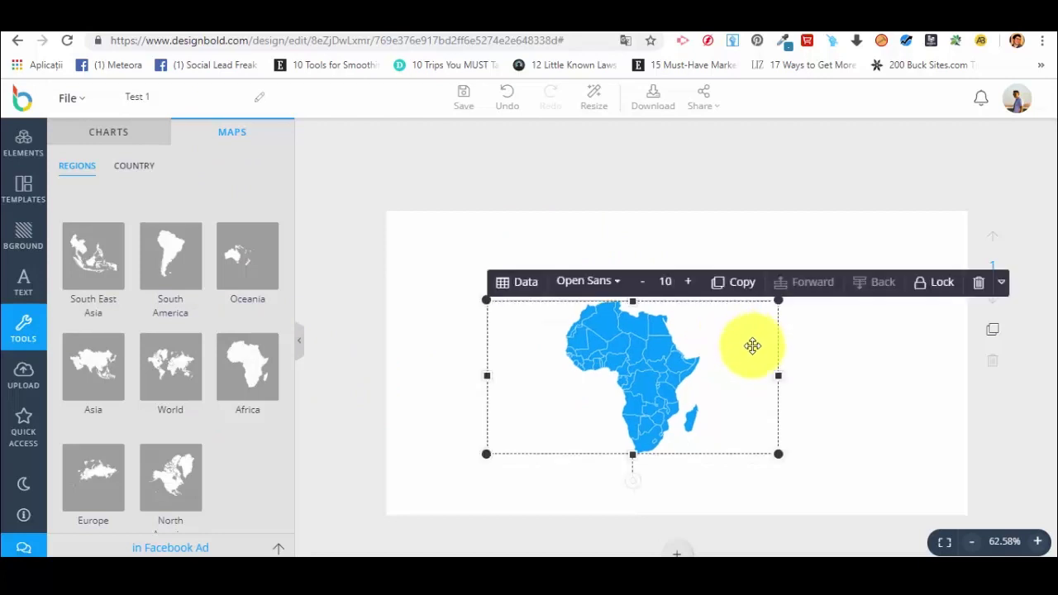
drag(773, 446, 781, 416)
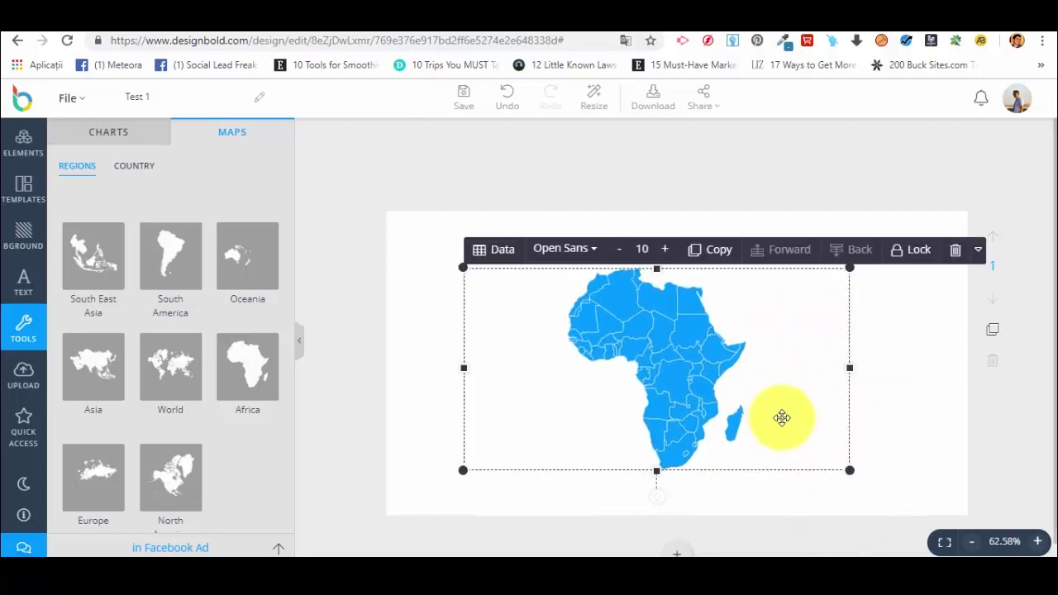
Search the map's country list for "gui" and replace the Africa map with Guinea
click(495, 251)
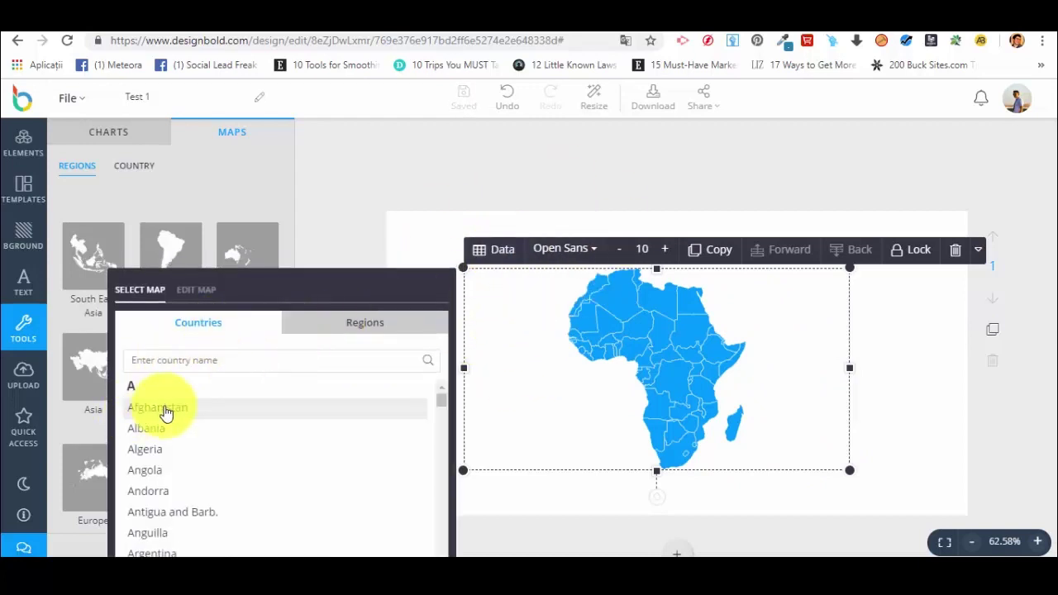
scroll(267, 397, down, 5)
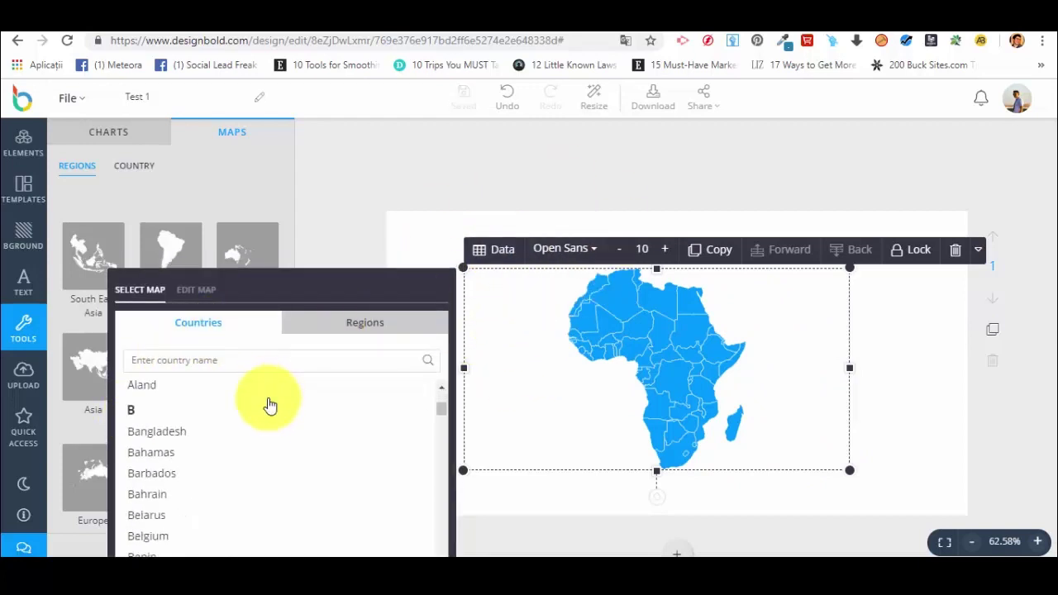
click(224, 369)
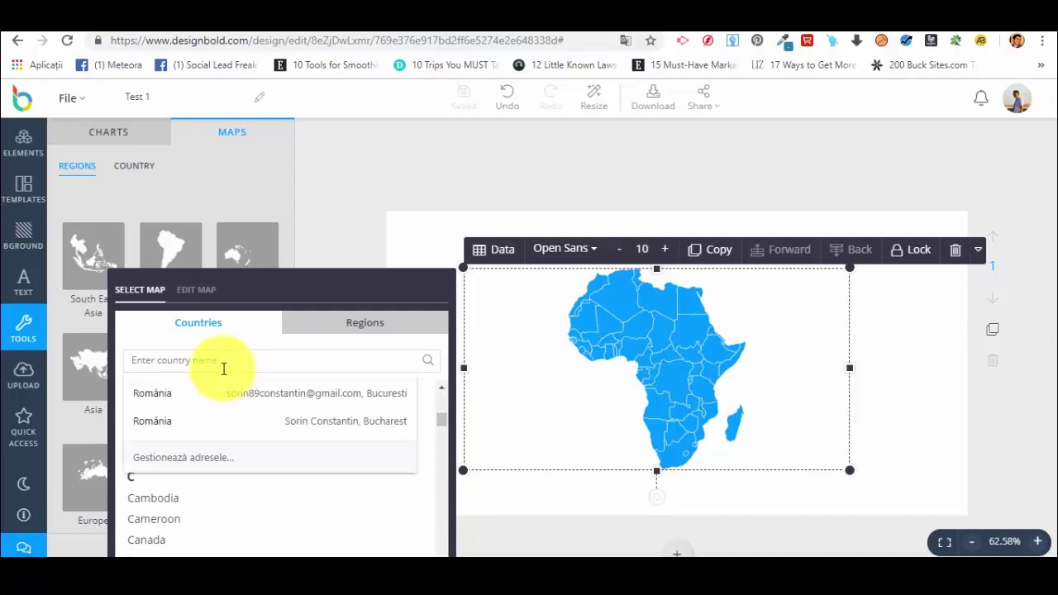
text(gui)
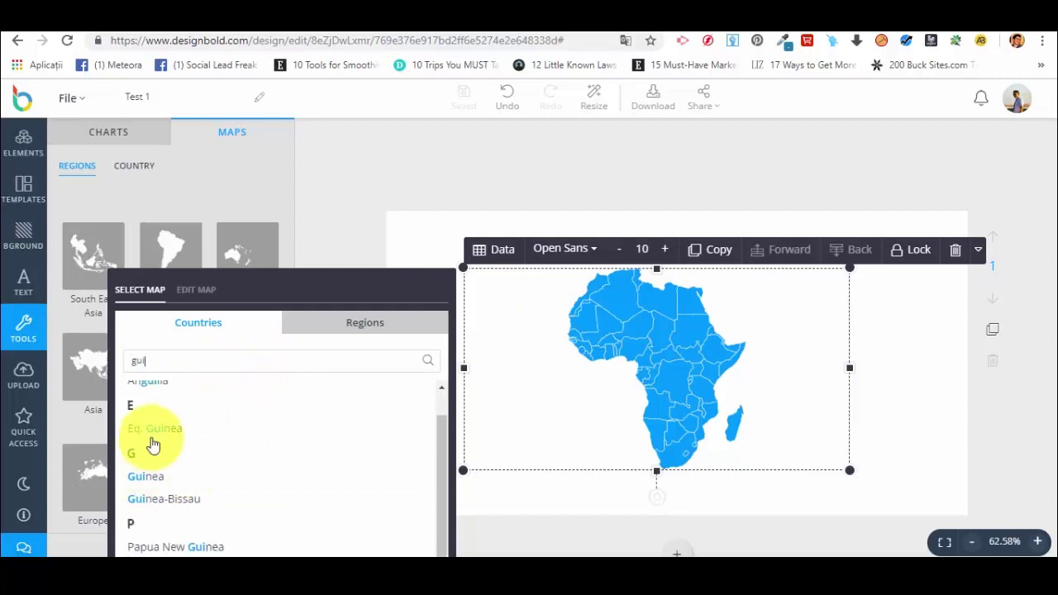
click(174, 486)
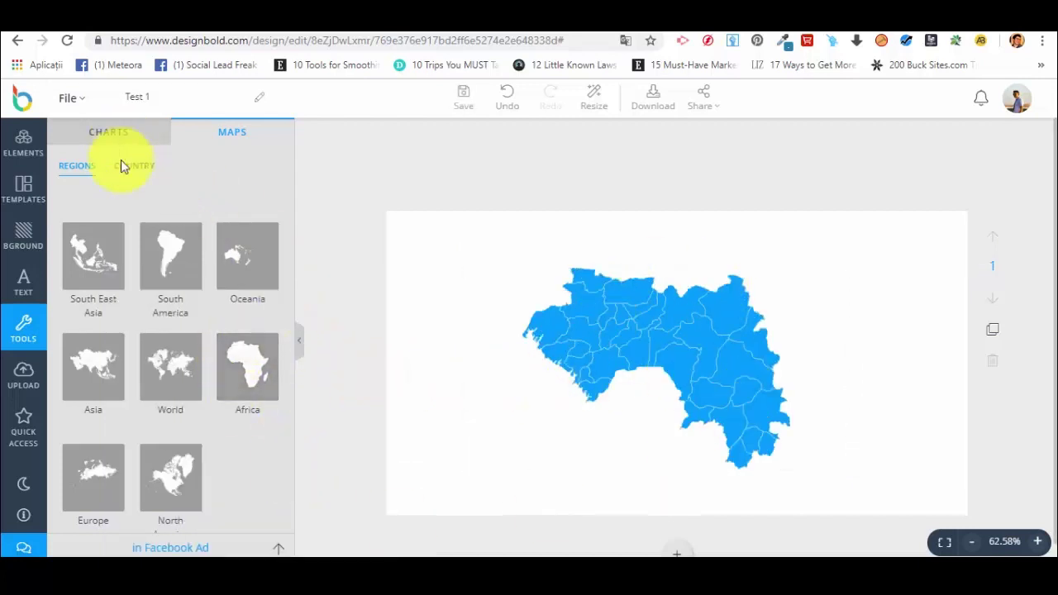
Open the Guinea map's data and change its border color, trying green (4caf50) before choosing red
click(685, 309)
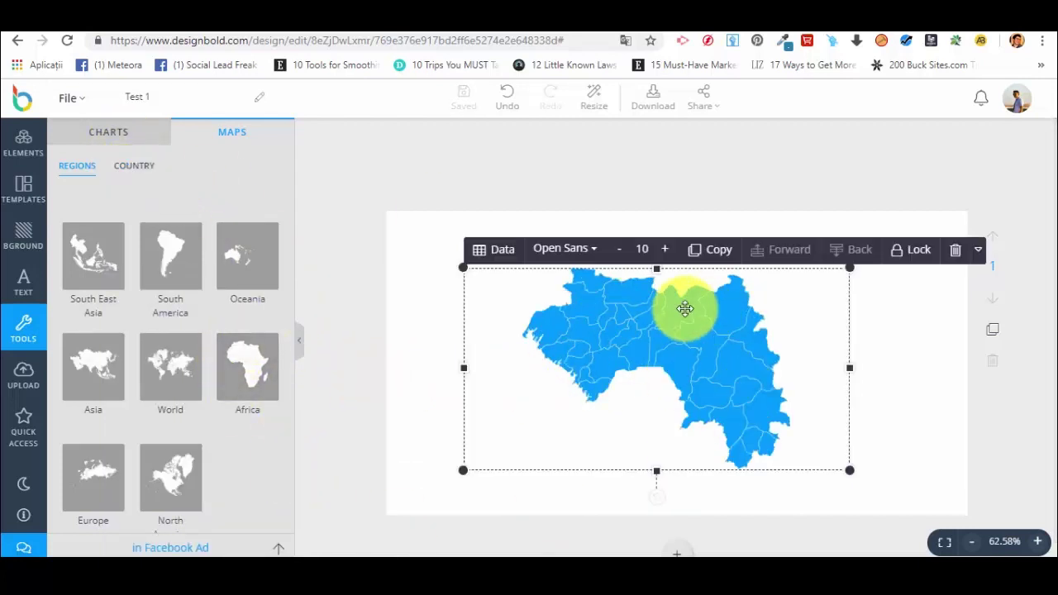
click(502, 251)
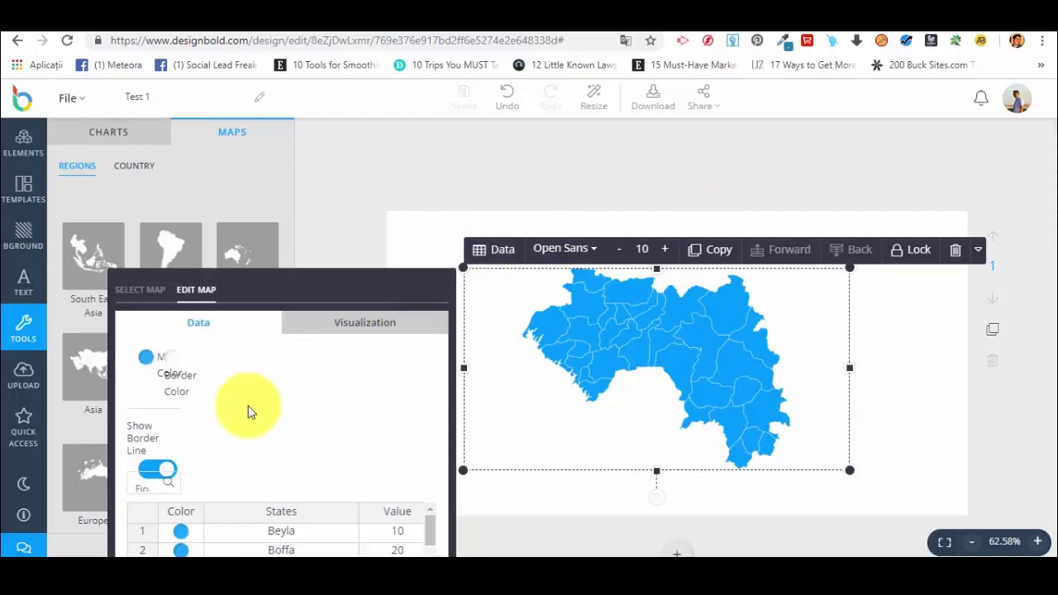
click(172, 364)
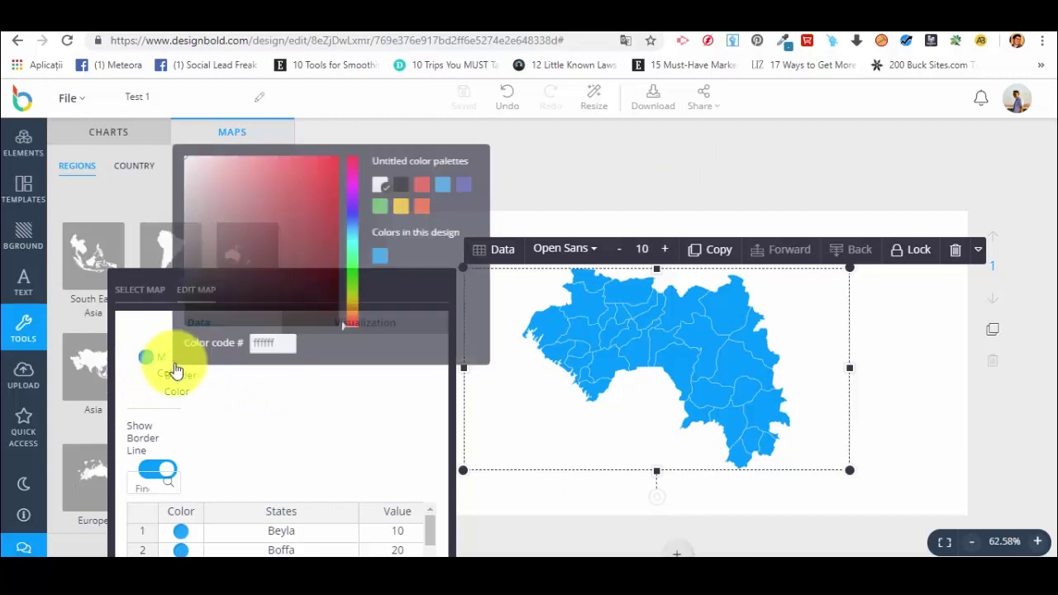
click(388, 209)
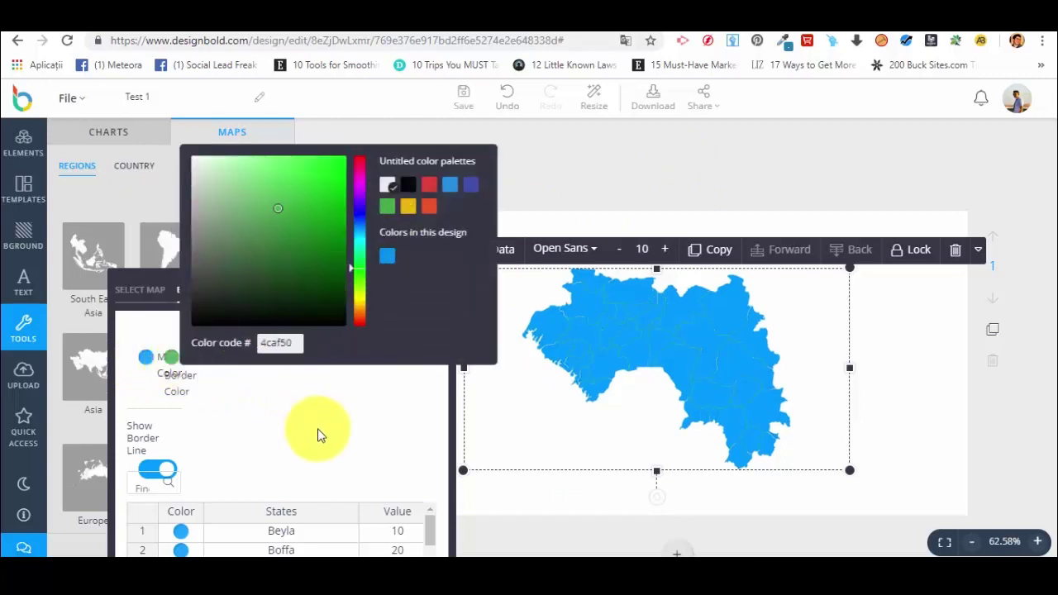
click(429, 185)
click(333, 463)
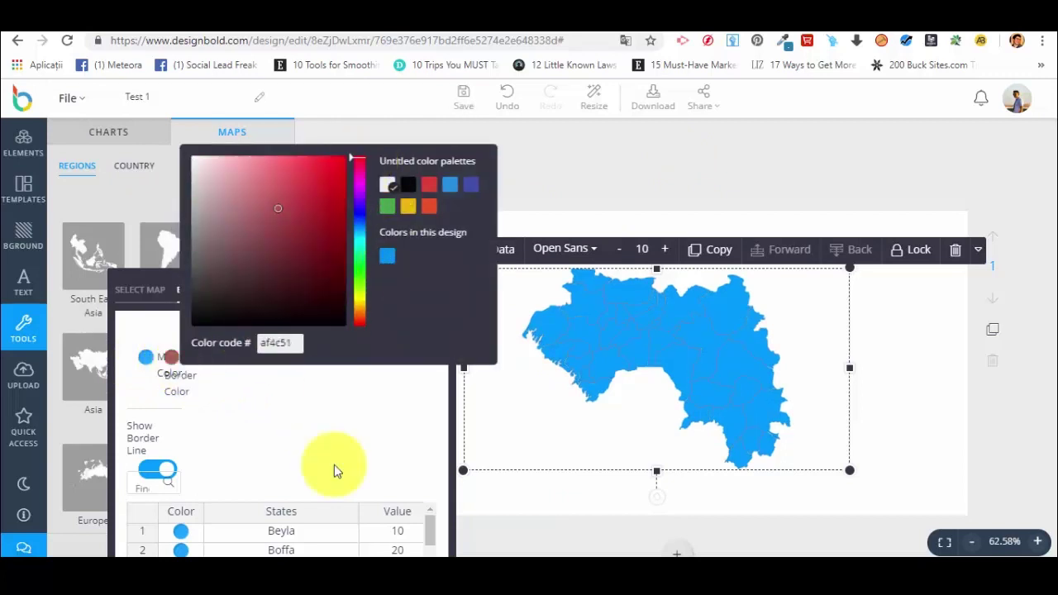
click(176, 472)
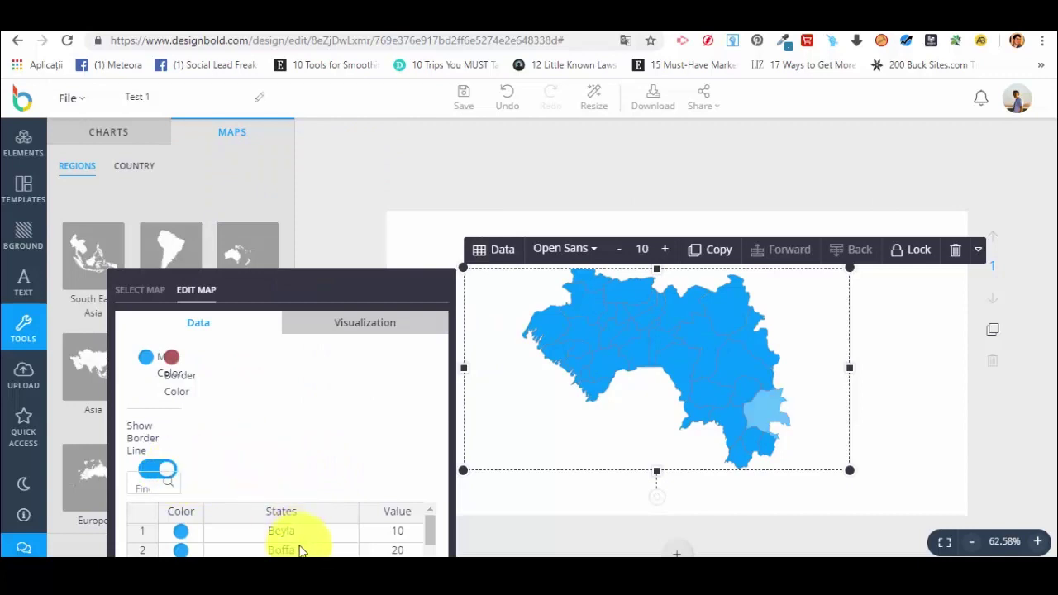
Find Mandiana in the map's states table and set its color to red
scroll(295, 542, down, 2)
scroll(302, 544, down, 5)
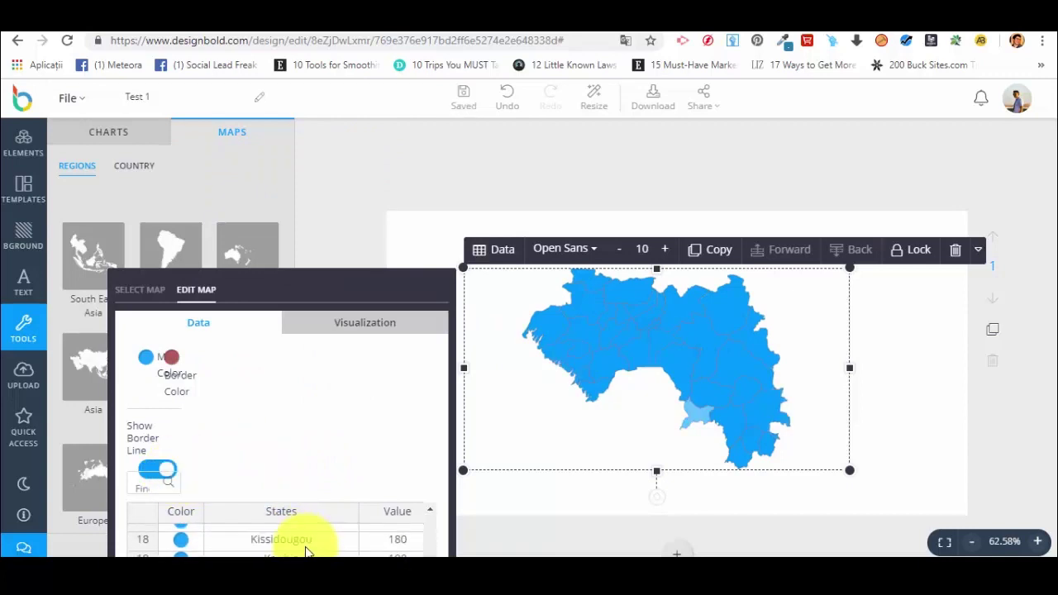
scroll(303, 542, up, 6)
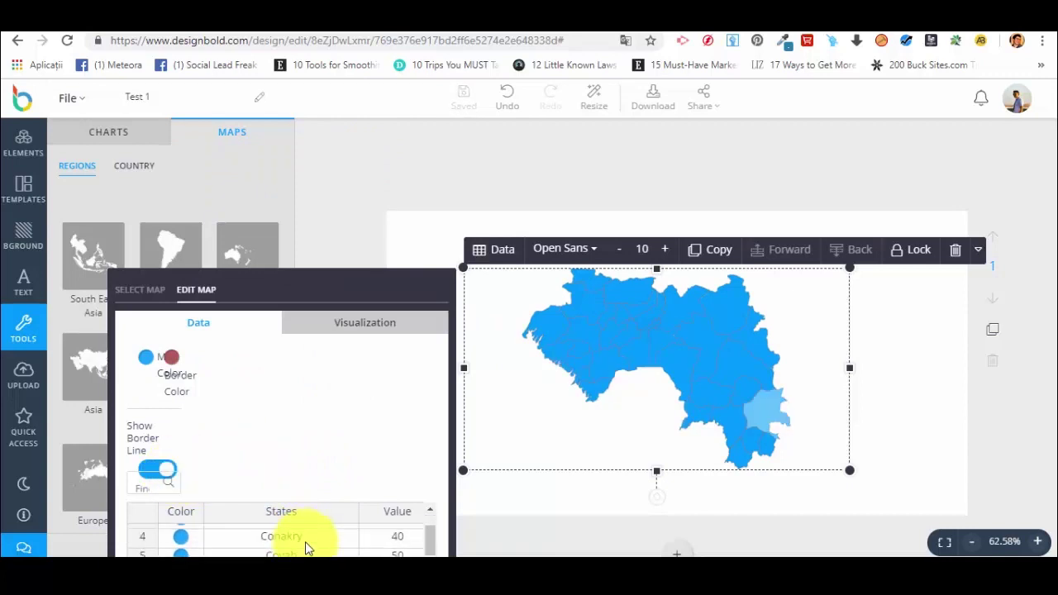
scroll(304, 541, down, 6)
scroll(391, 530, down, 3)
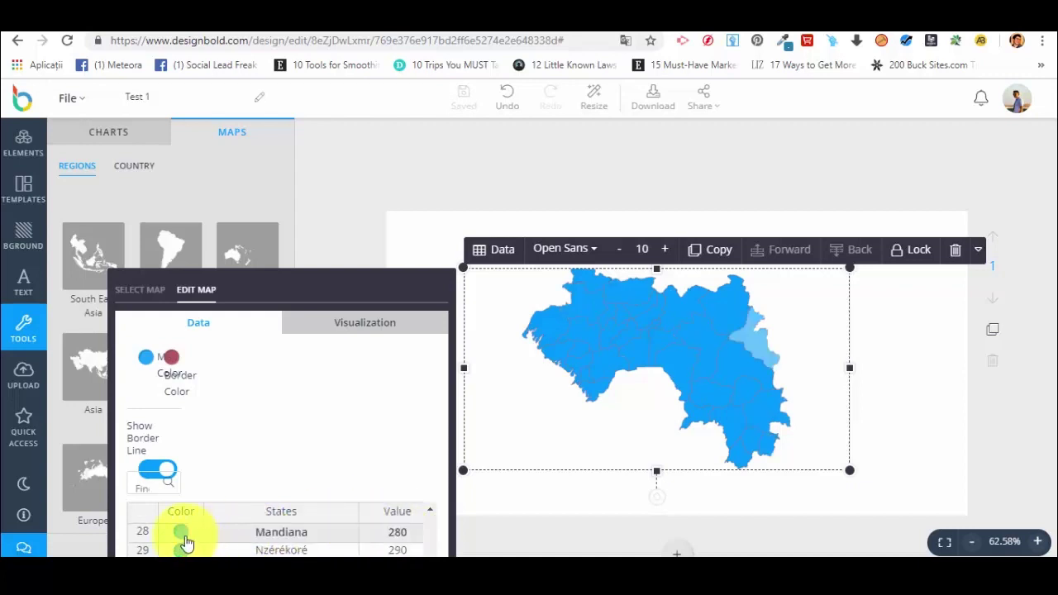
click(181, 532)
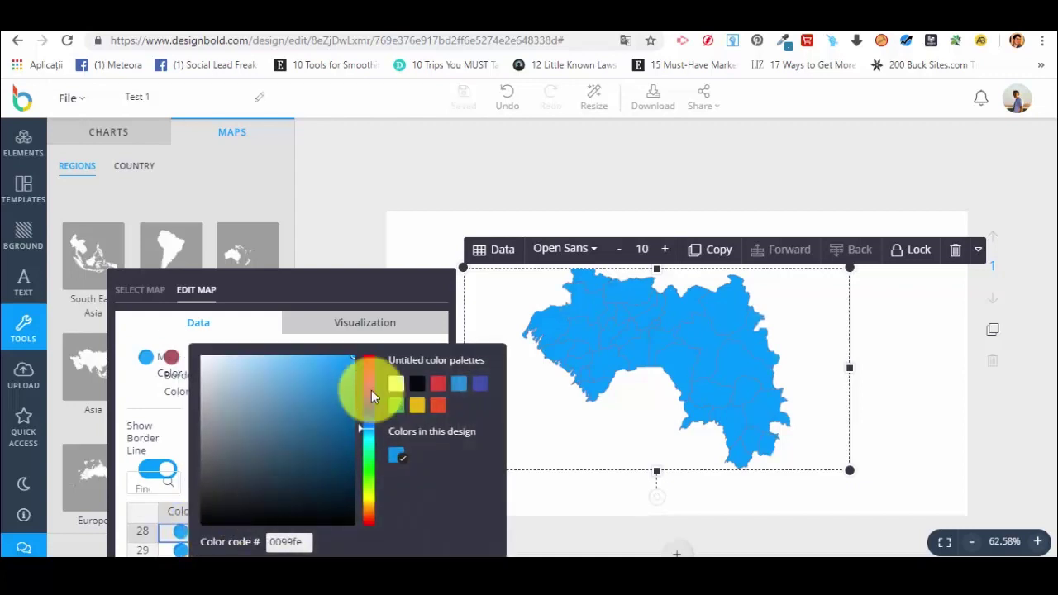
click(437, 383)
click(252, 339)
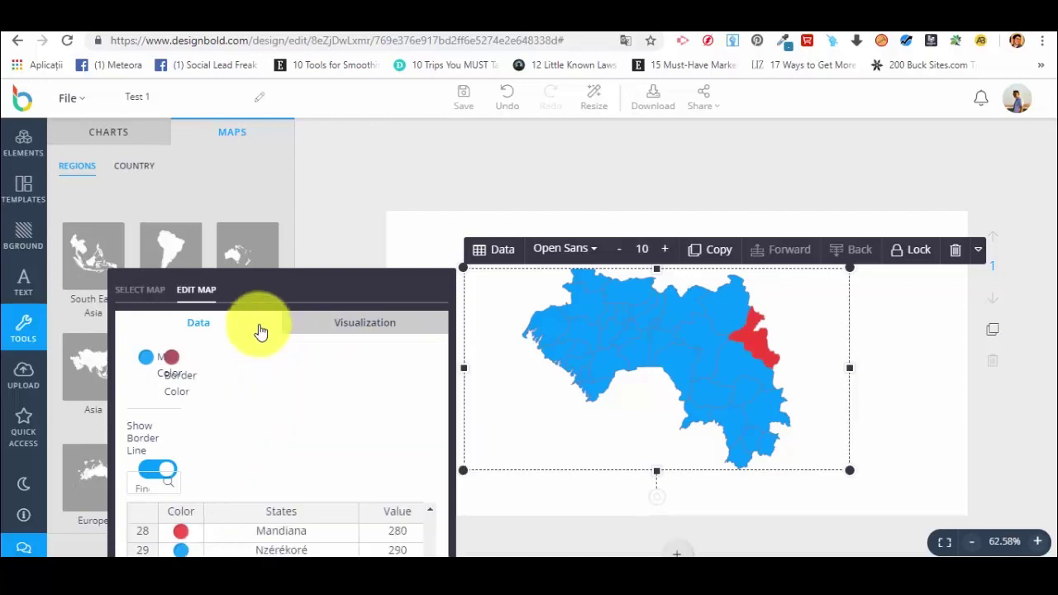
Turn on the Area-value map option in the Guinea map's visualization settings
click(387, 326)
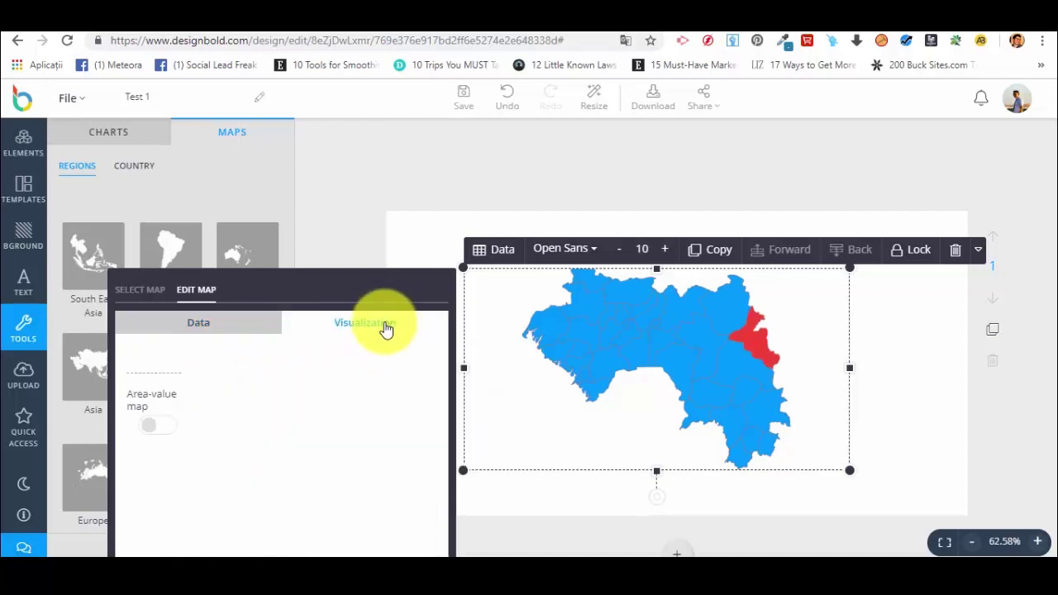
click(154, 426)
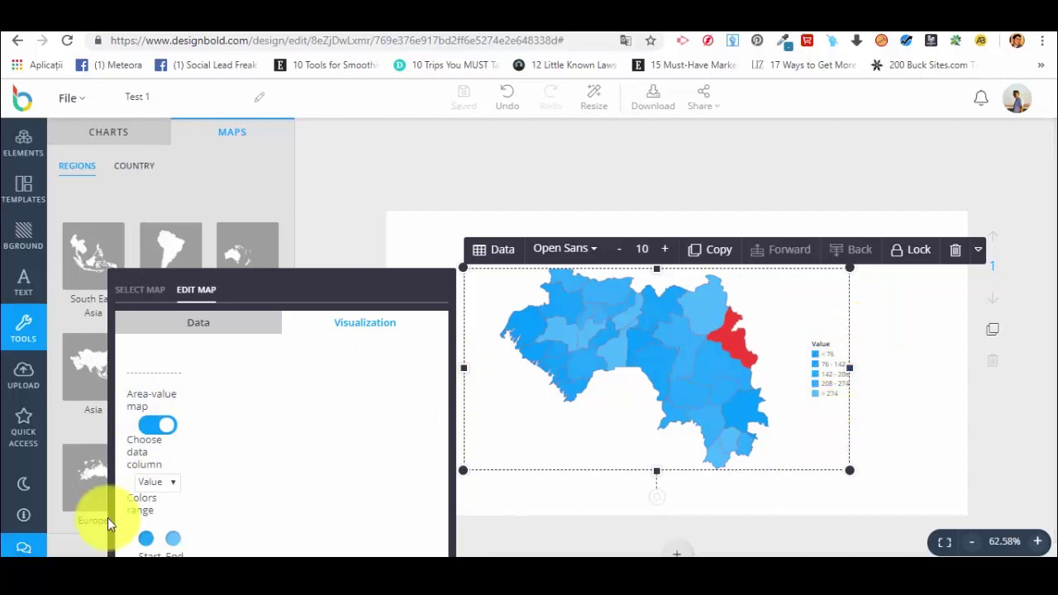
Browse the available country and region maps and replace the Guinea map with the Europe region map
click(169, 498)
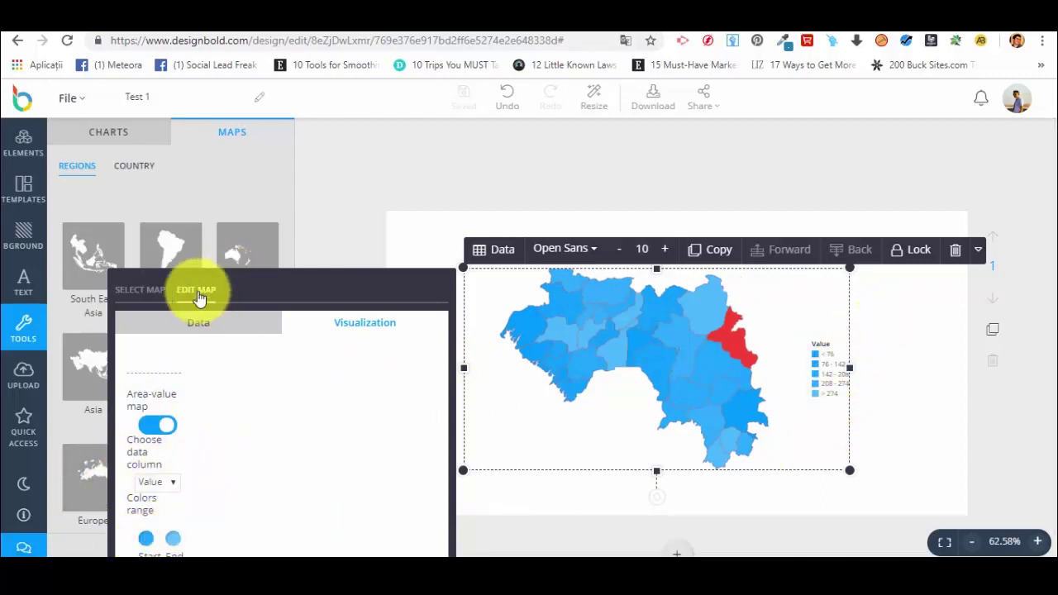
click(157, 289)
scroll(273, 438, down, 1)
scroll(275, 434, down, 10)
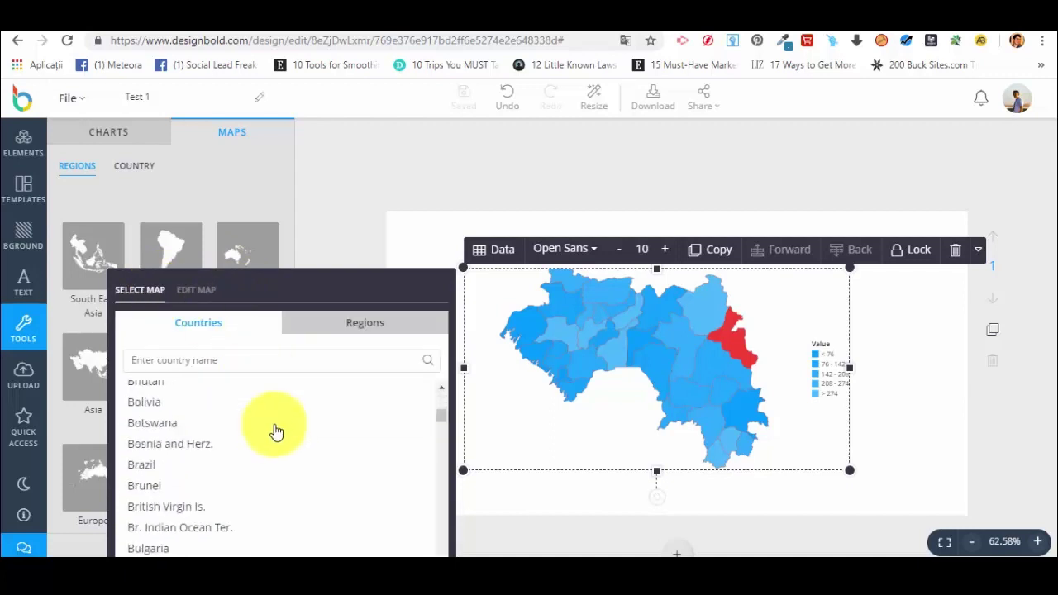
click(360, 320)
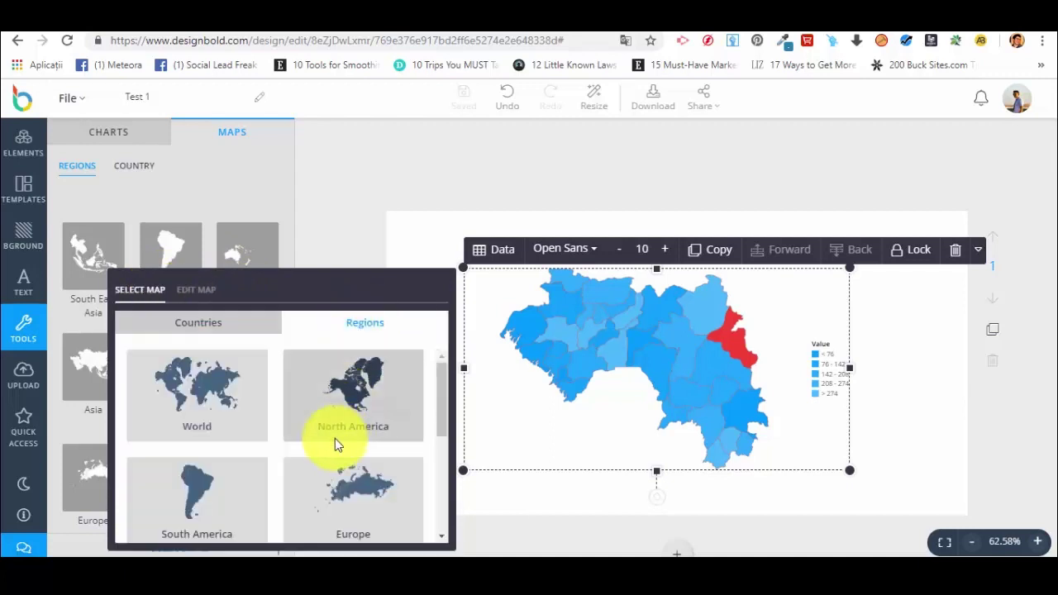
scroll(434, 431, down, 1)
scroll(433, 431, down, 1)
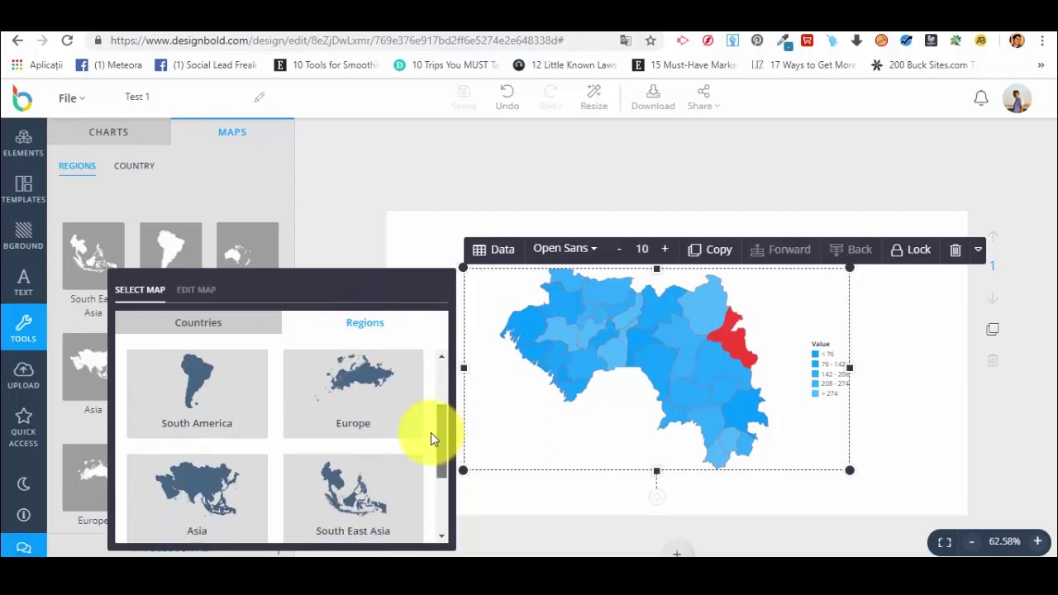
click(380, 397)
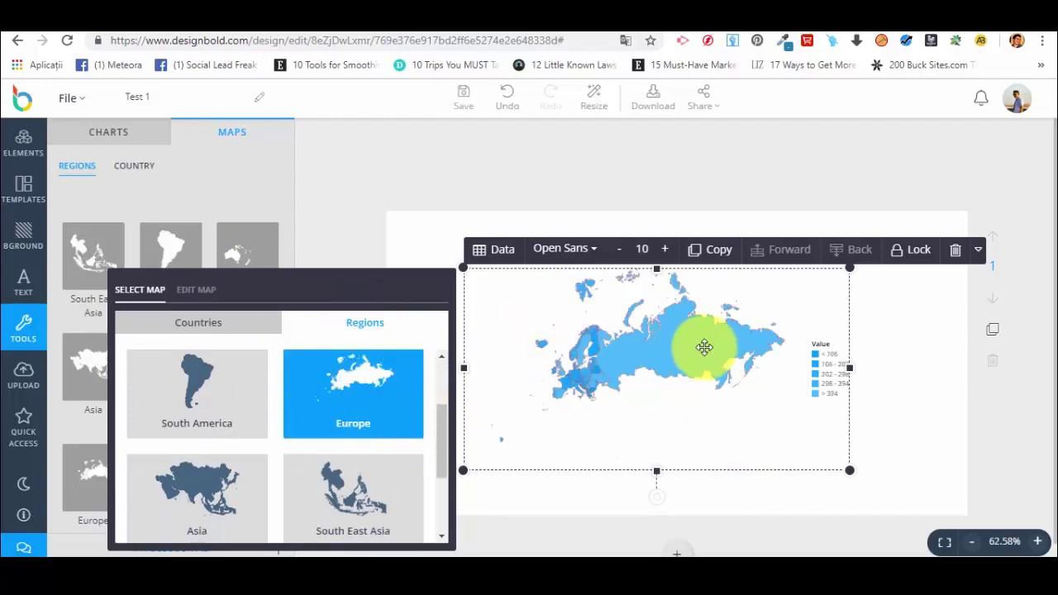
Try turning off the Area-value map option in the Europe map's visualization settings, and leave the map editor
click(211, 291)
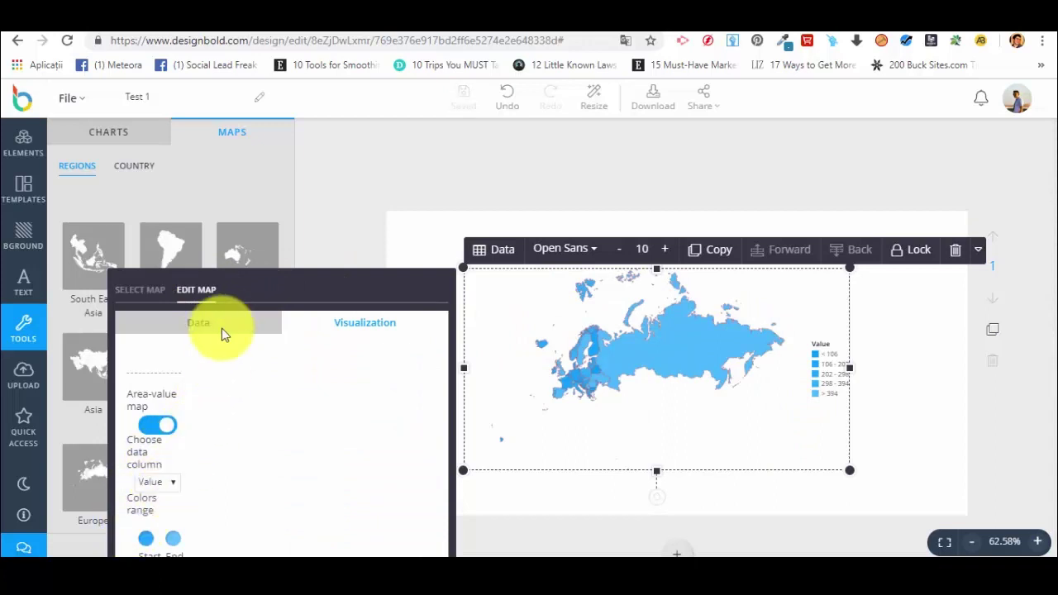
click(165, 430)
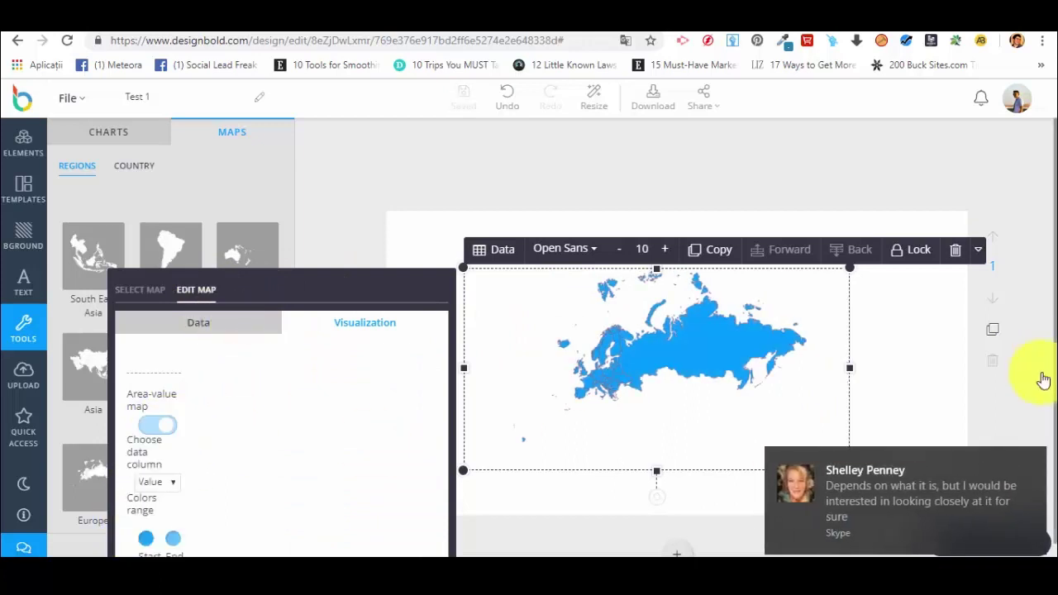
click(1038, 460)
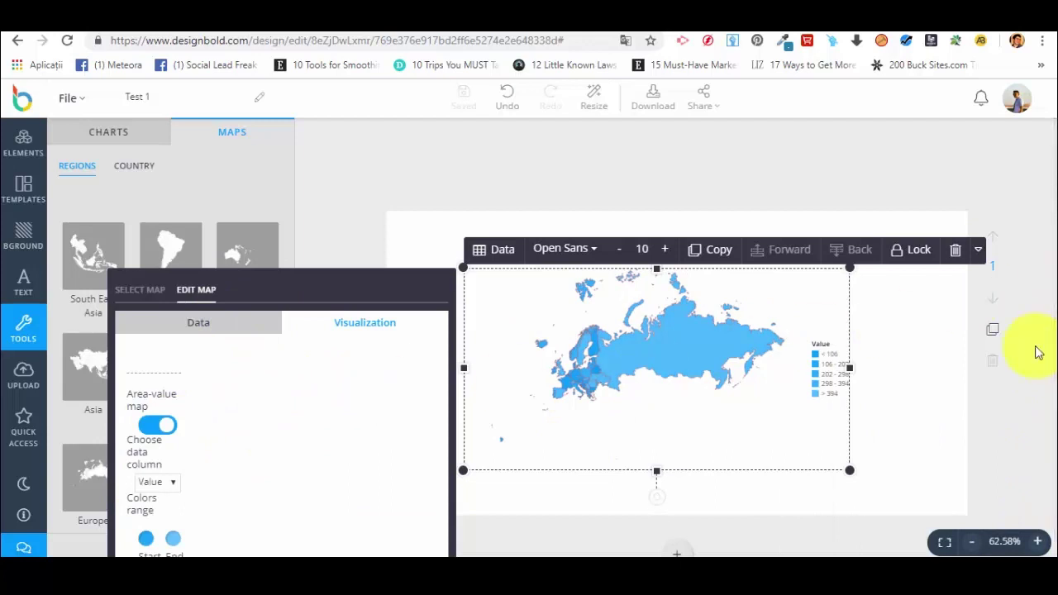
click(877, 179)
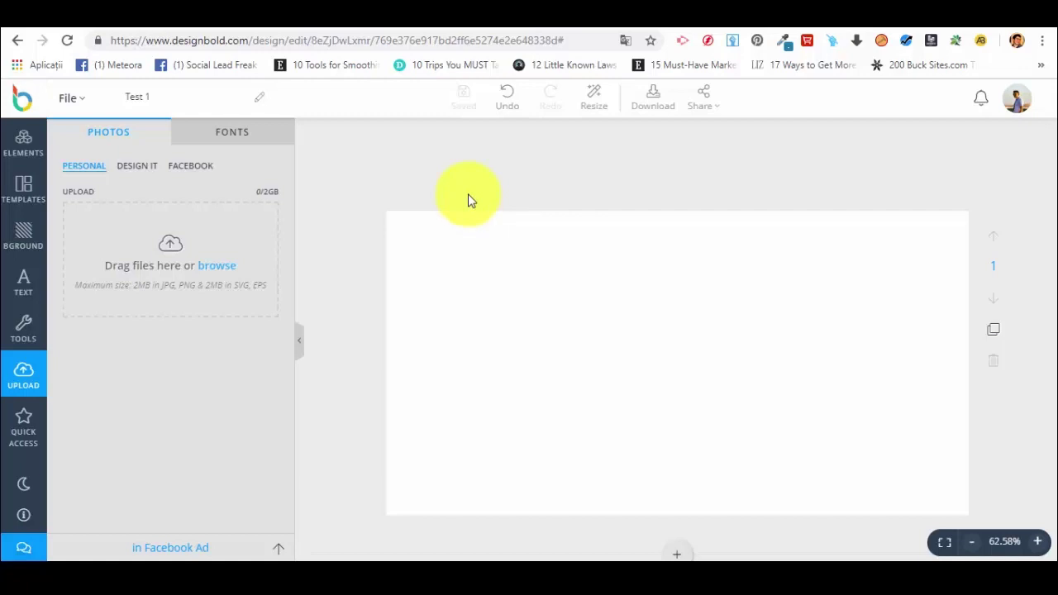
Upload the image 40508059 from the Downloads folder to the personal photos
click(25, 376)
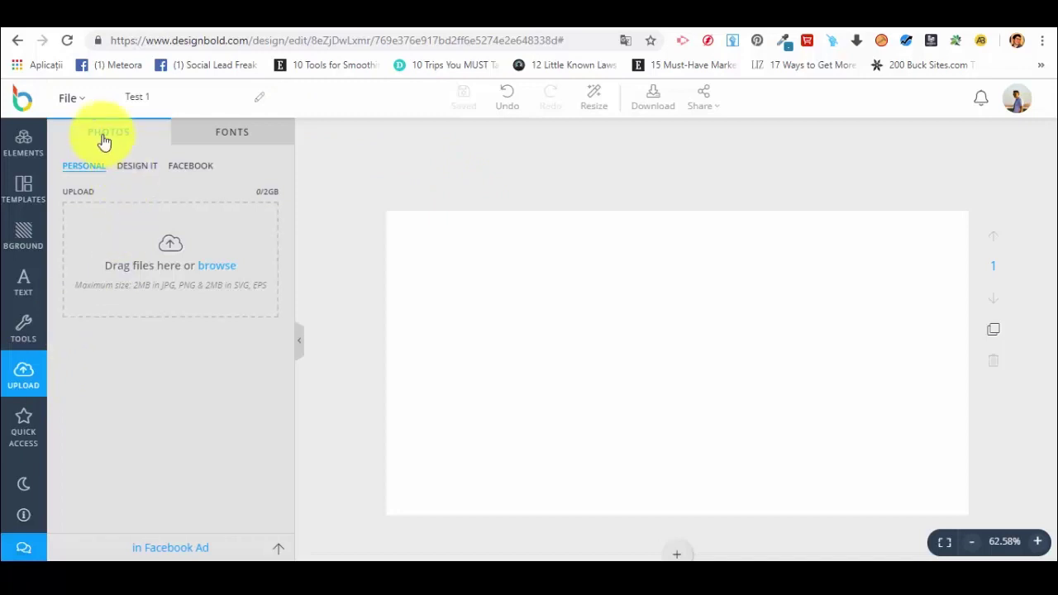
click(205, 275)
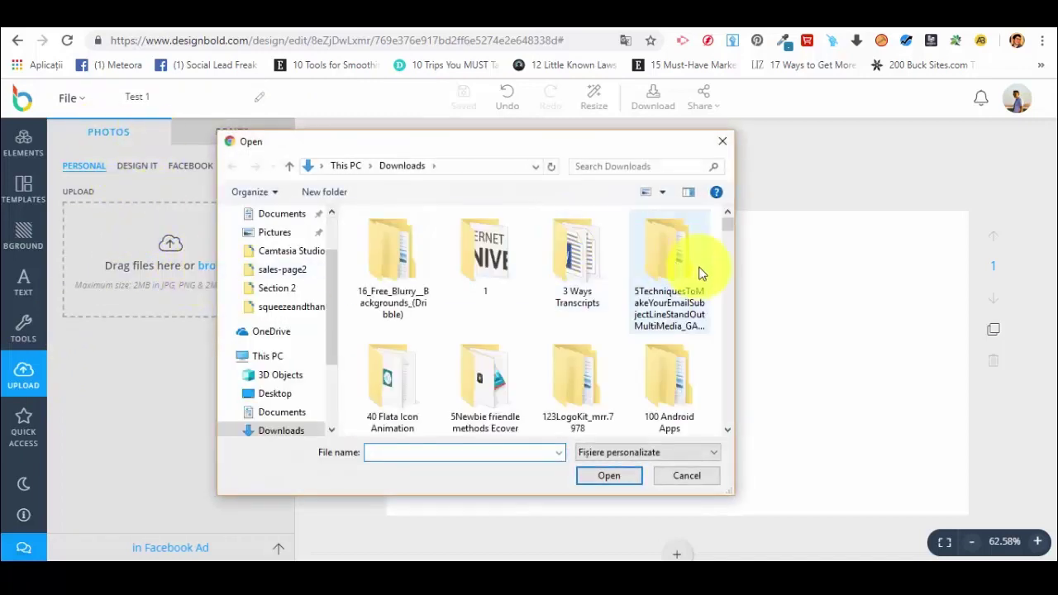
scroll(616, 310, down, 2)
click(488, 397)
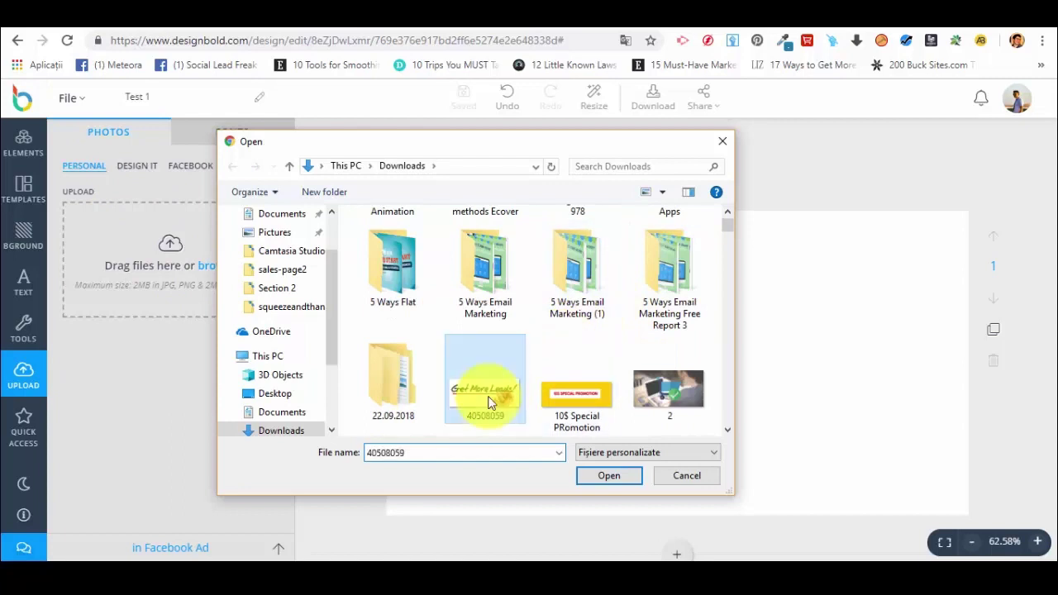
click(603, 476)
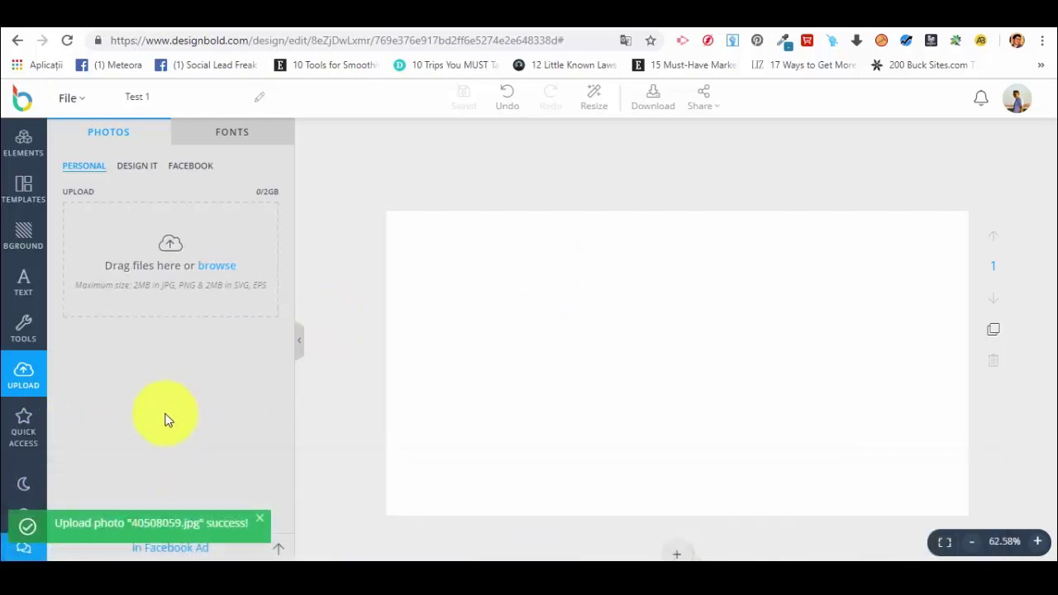
Open the font upload area, switch to the 1001 Free Fonts site, and download National Cartoon from its 3D fonts
click(253, 138)
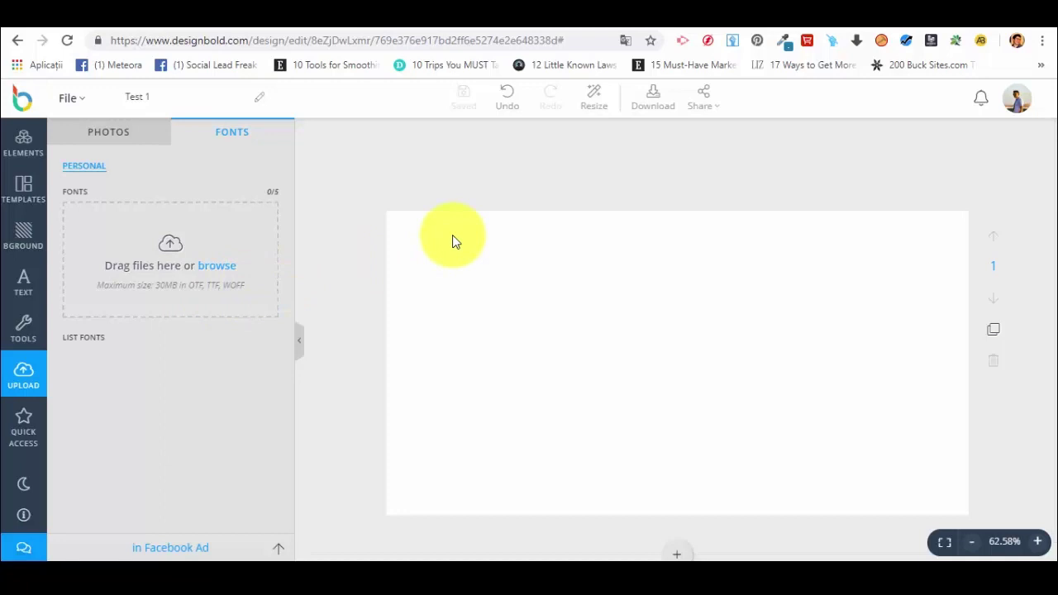
key(ctrl+Tab)
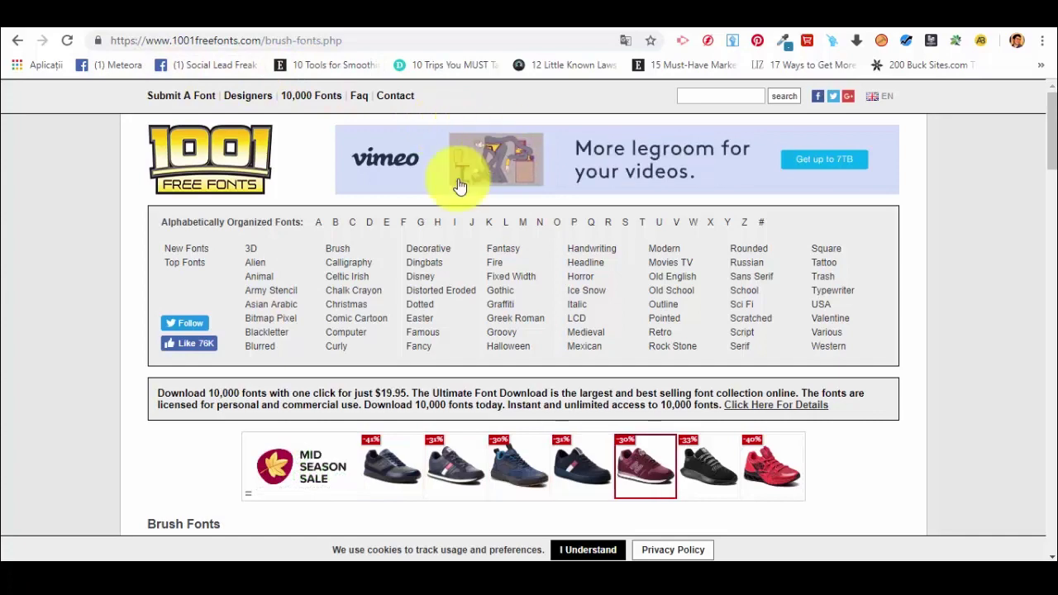
scroll(453, 191, down, 1)
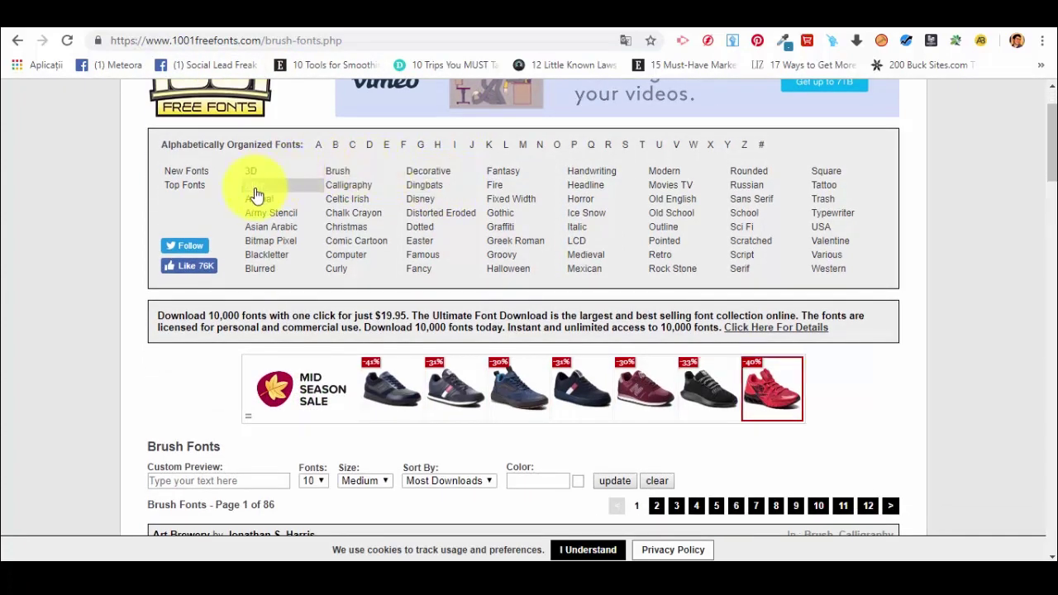
click(255, 179)
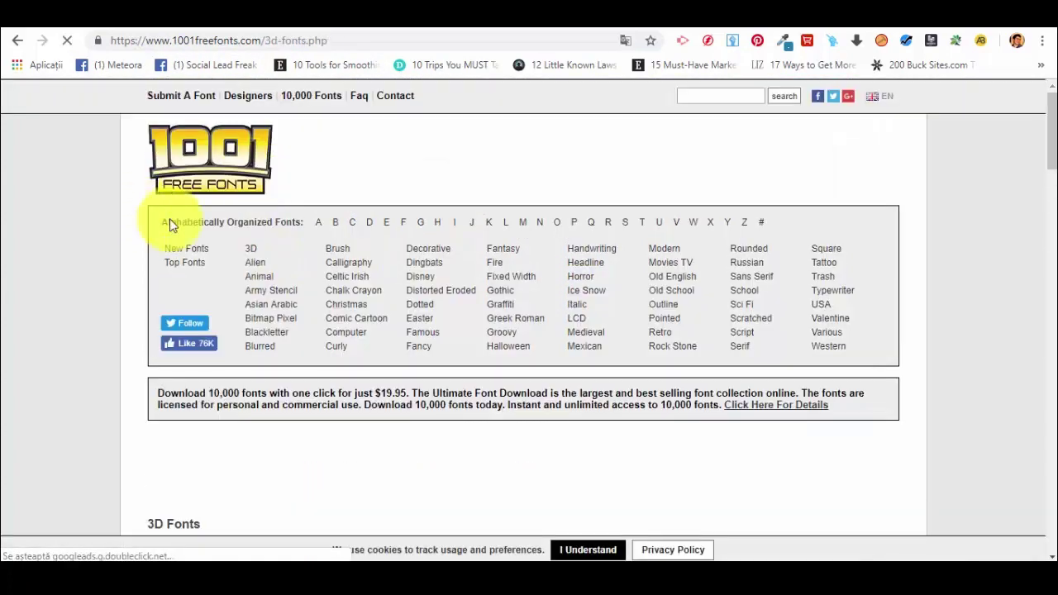
scroll(529, 129, down, 5)
scroll(529, 129, down, 7)
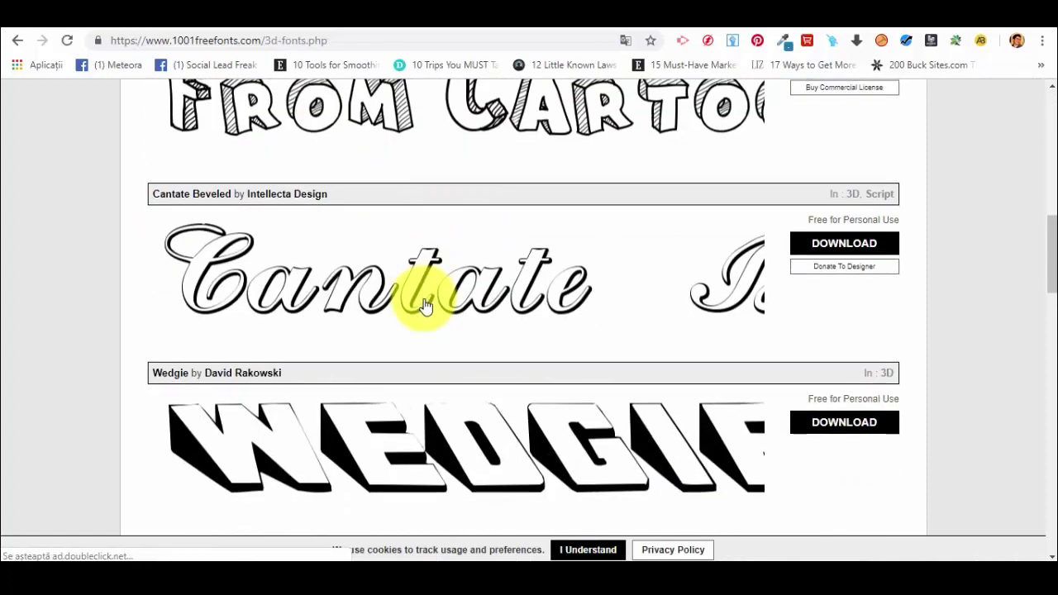
scroll(426, 305, up, 5)
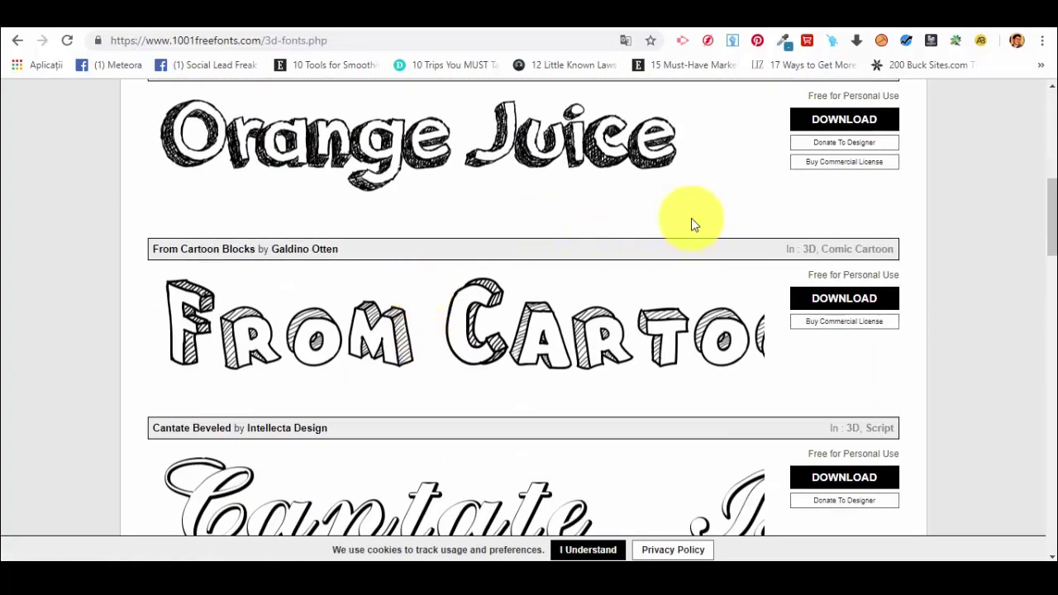
scroll(666, 217, up, 1)
scroll(666, 217, down, 12)
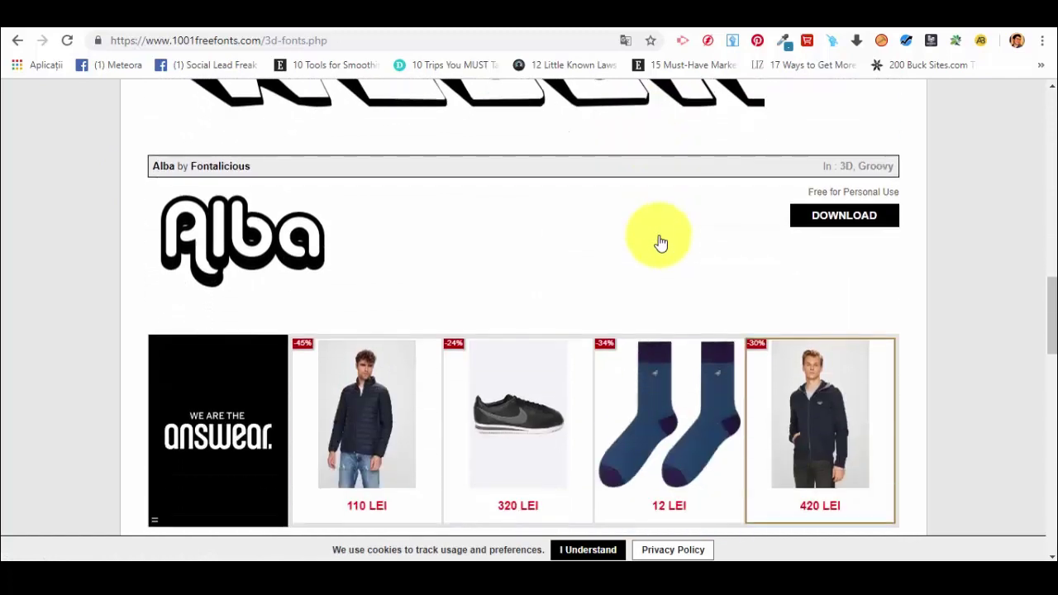
scroll(661, 244, down, 2)
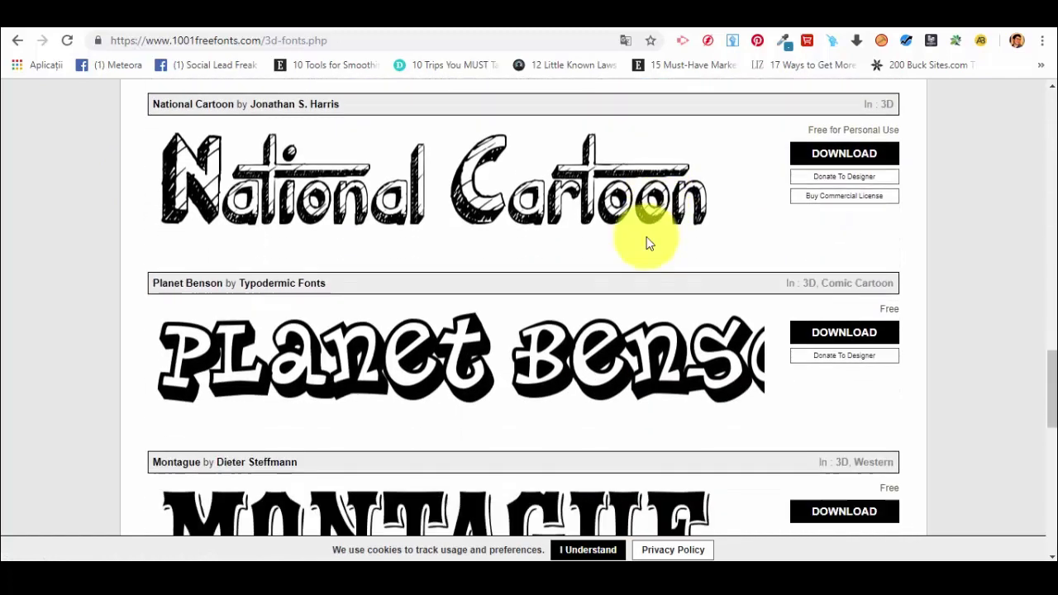
click(855, 159)
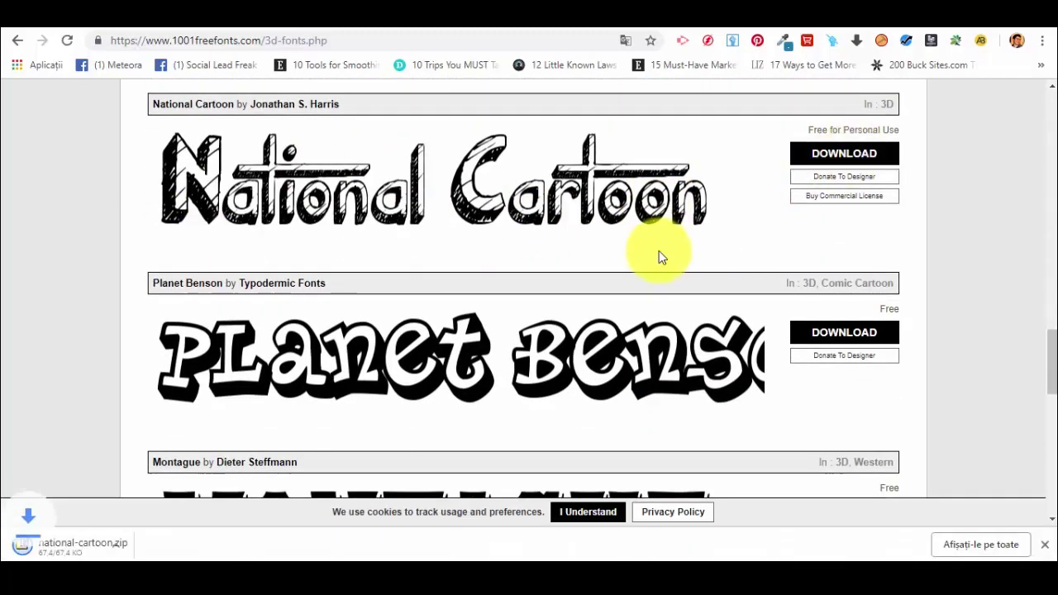
Extract National Cartoon.ttf from the downloaded national-cartoon.zip archive into the Downloads folder
click(109, 546)
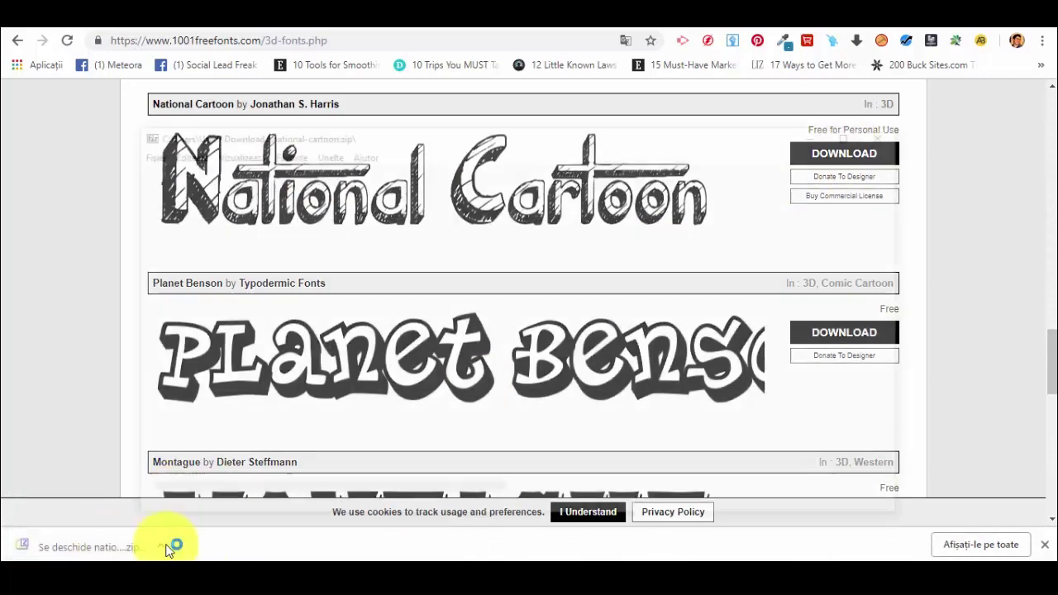
click(183, 263)
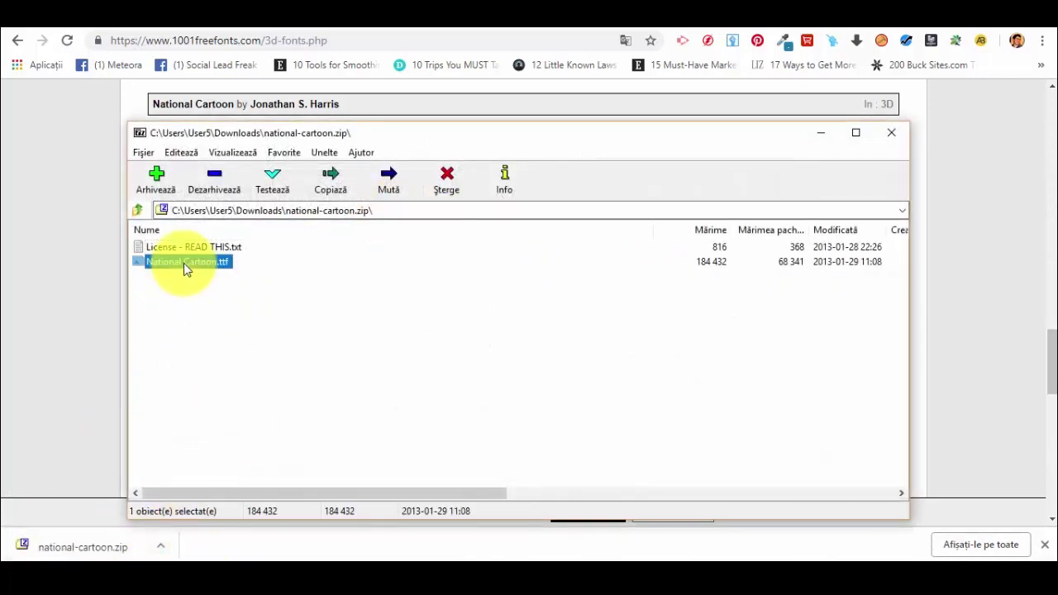
click(216, 182)
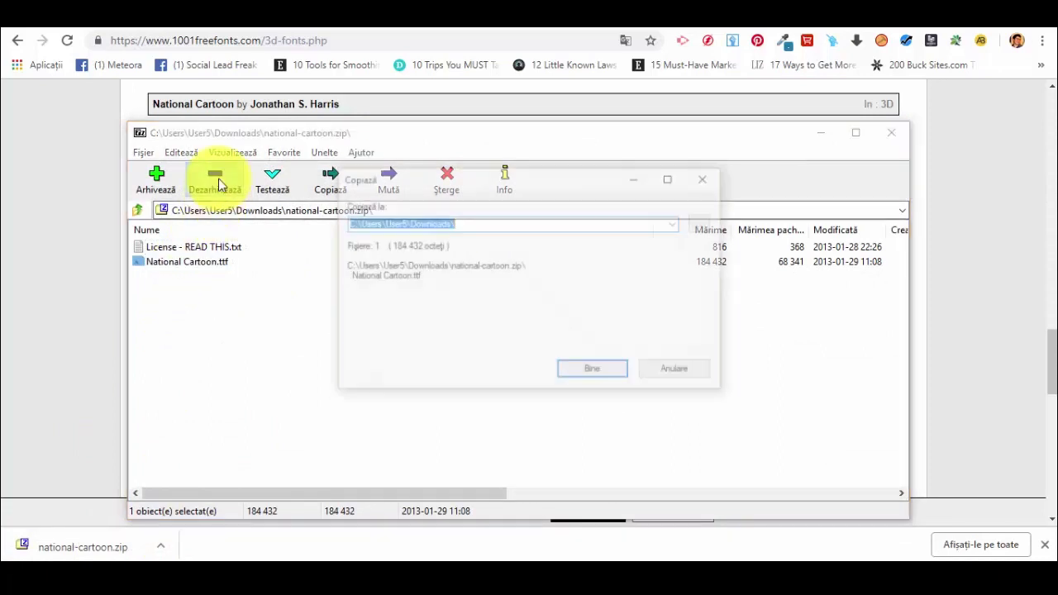
click(513, 223)
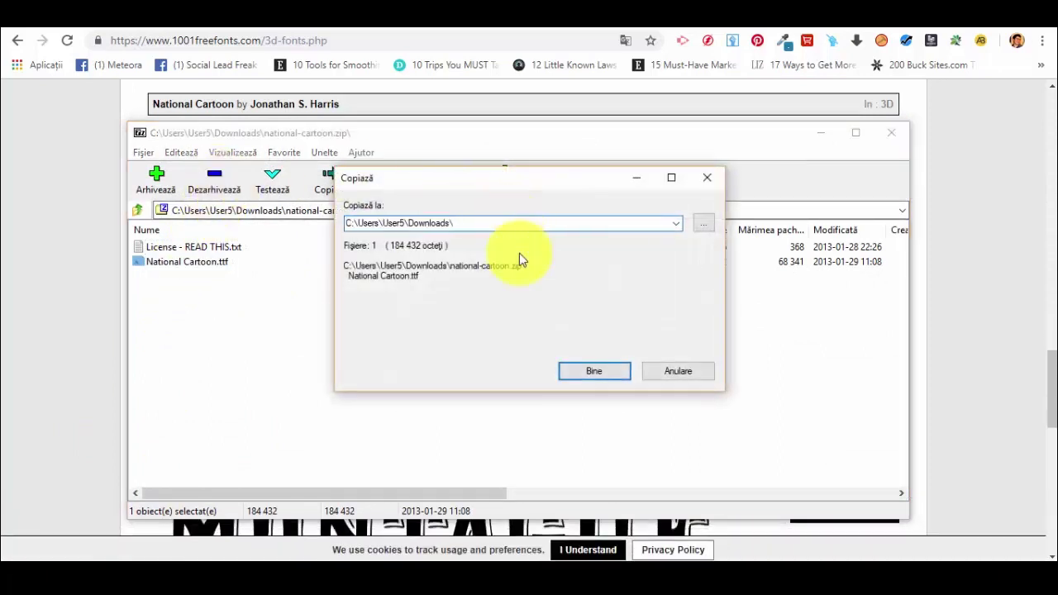
click(596, 372)
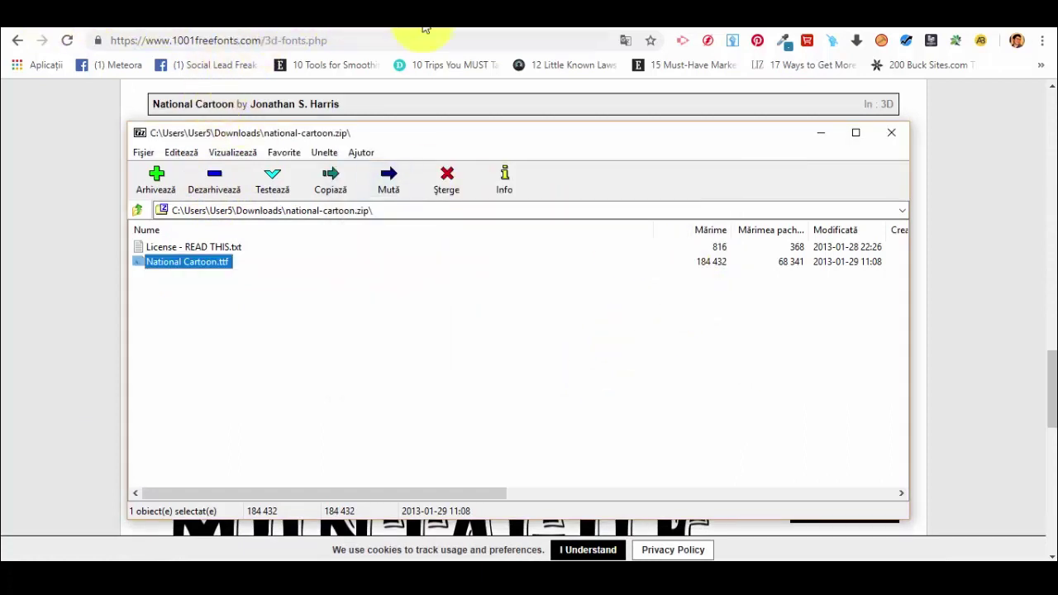
Switch back to DesignBold and upload National Cartoon.ttf as a personal font, confirming the right to use it
click(749, 25)
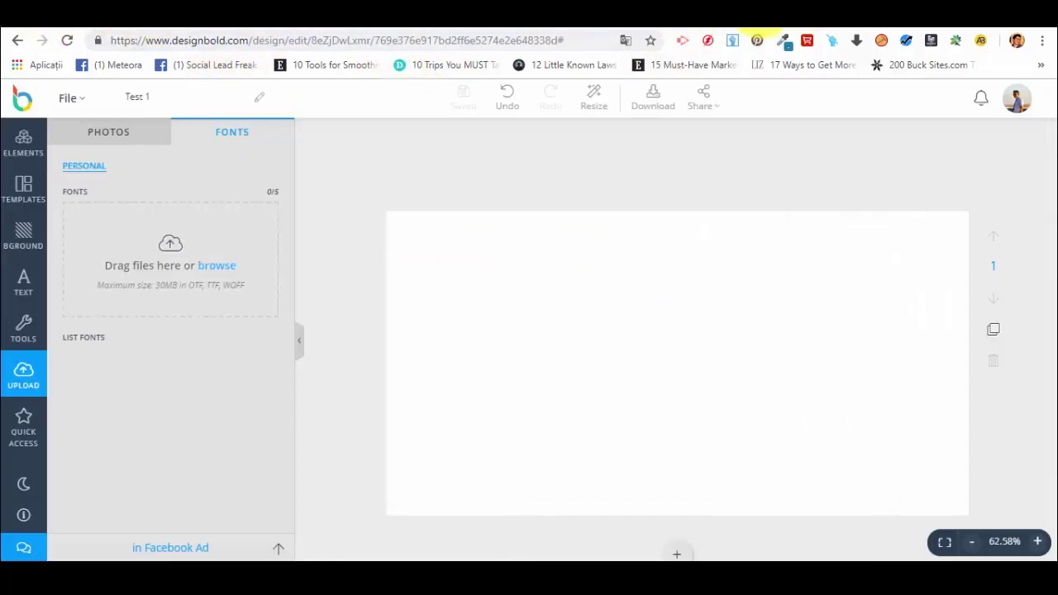
click(210, 272)
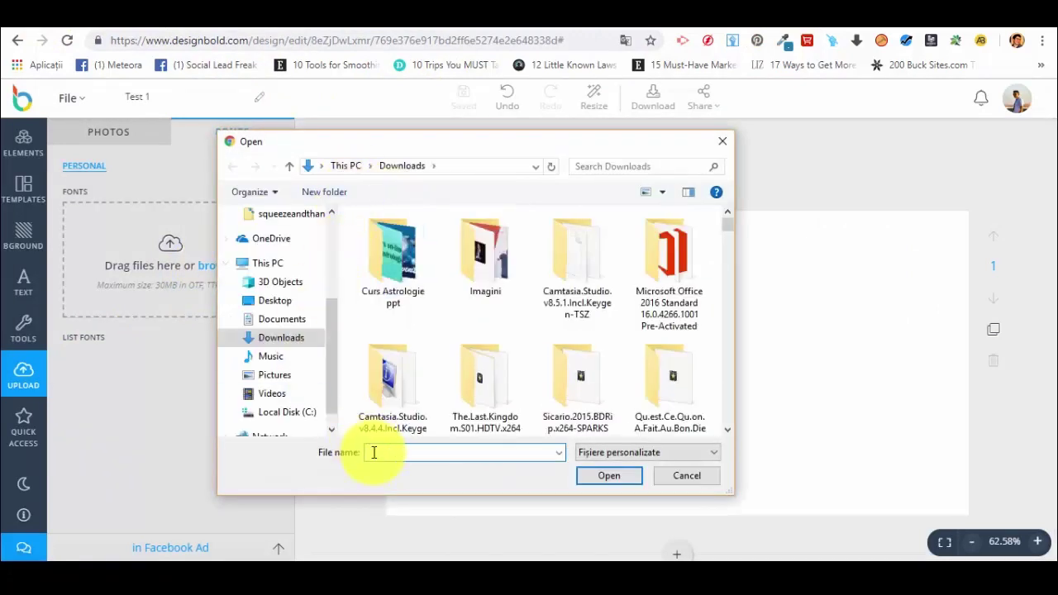
text(nation)
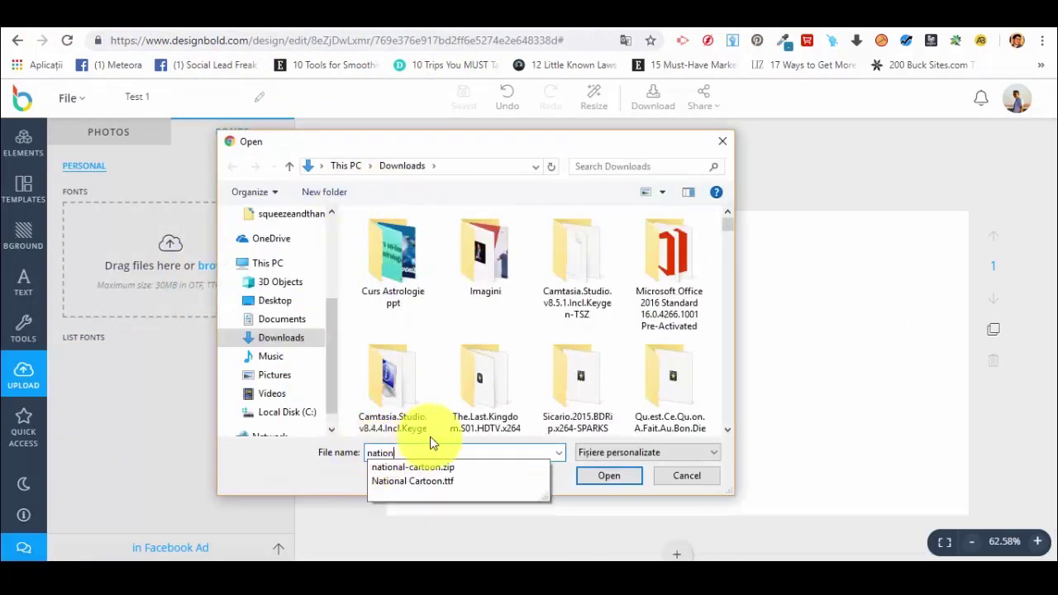
click(431, 479)
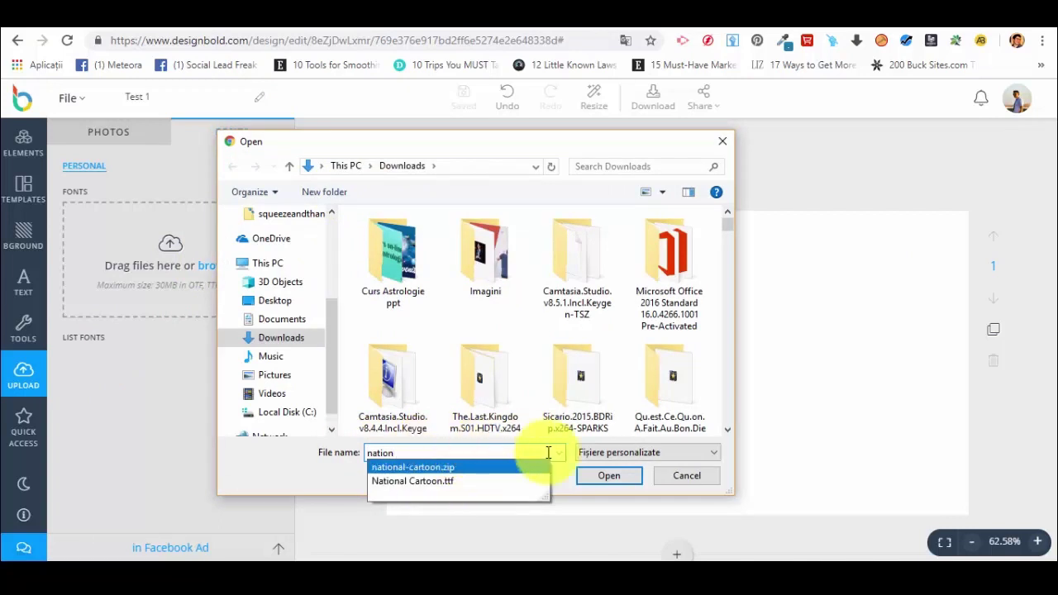
click(606, 475)
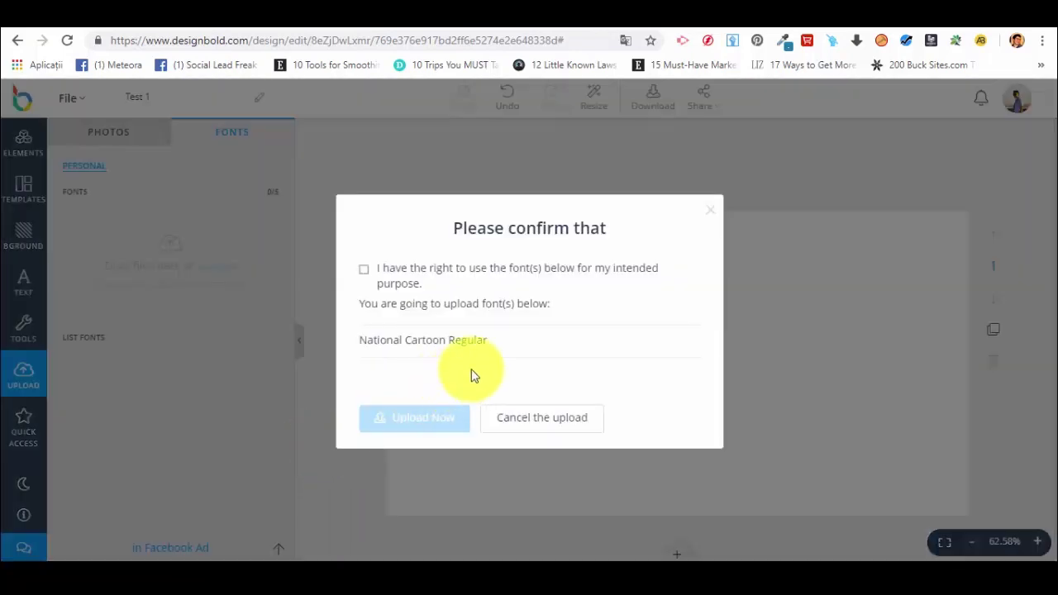
click(369, 274)
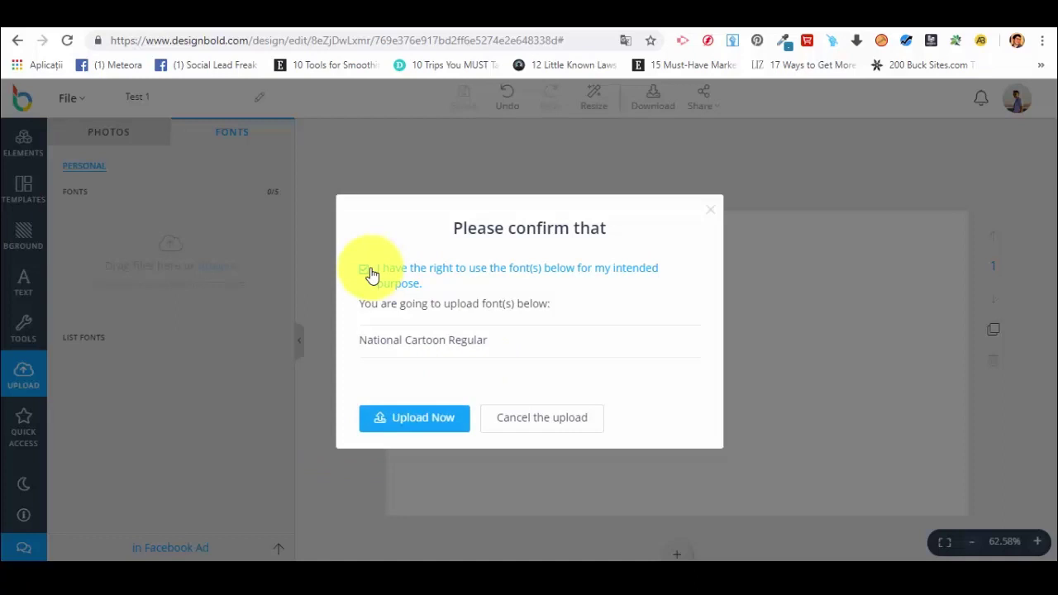
click(436, 421)
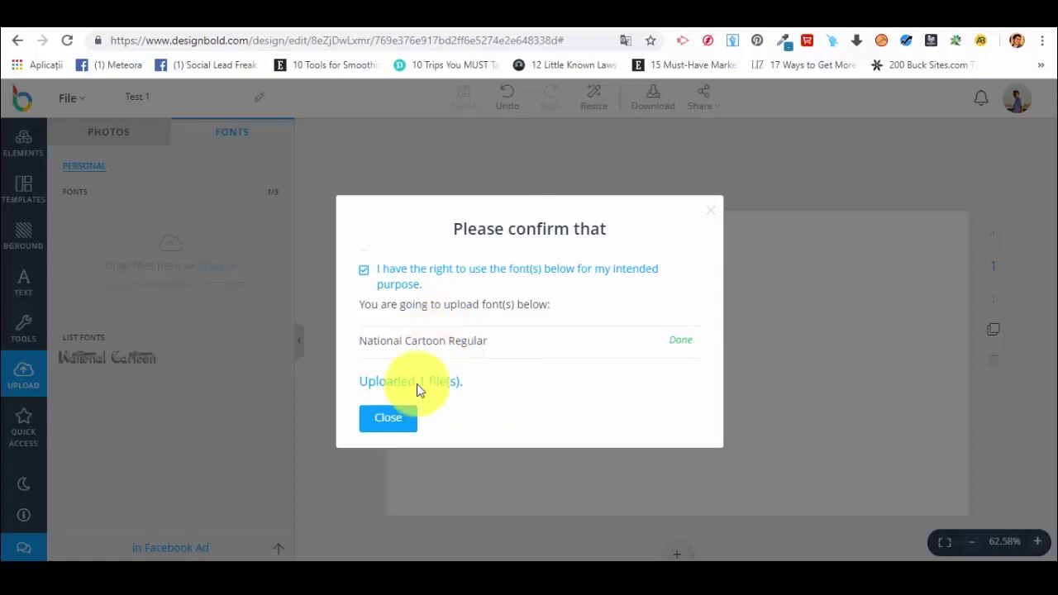
click(388, 423)
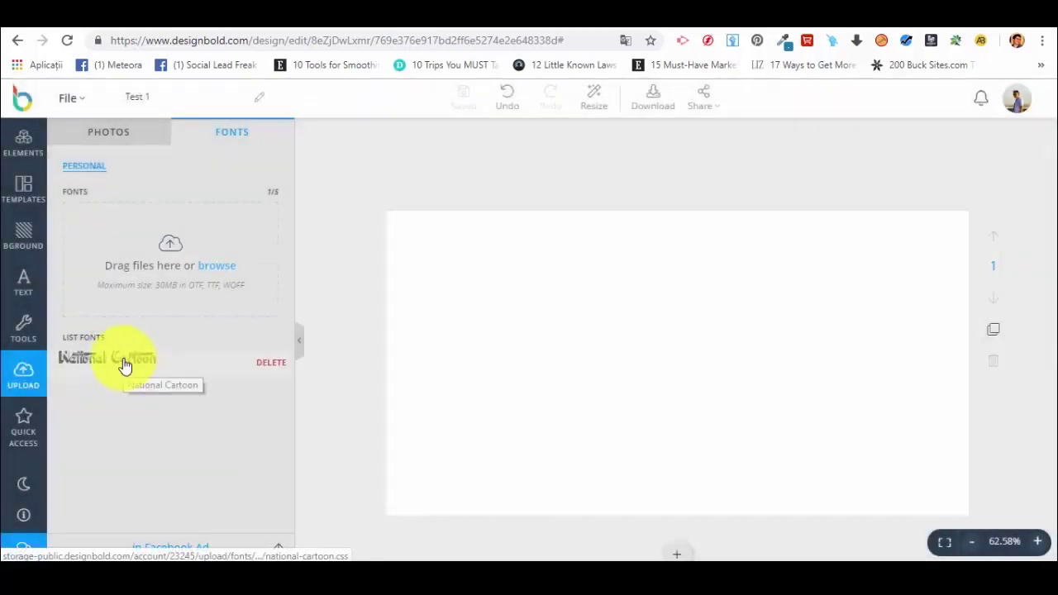
Add the Forbes text graphic to the middle of the page and set its color to black, 000000
click(16, 285)
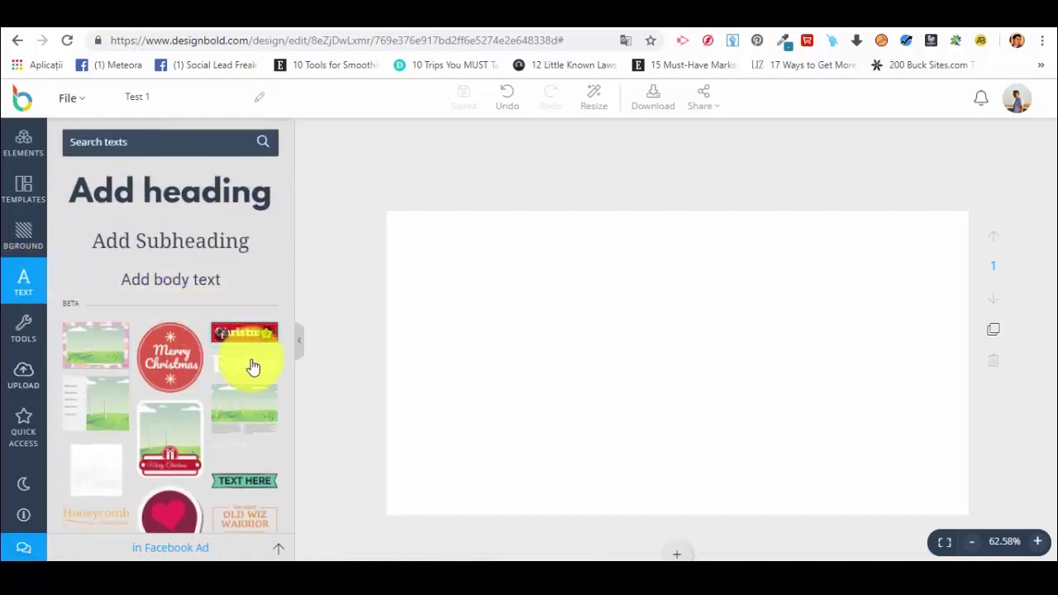
drag(253, 366, 612, 361)
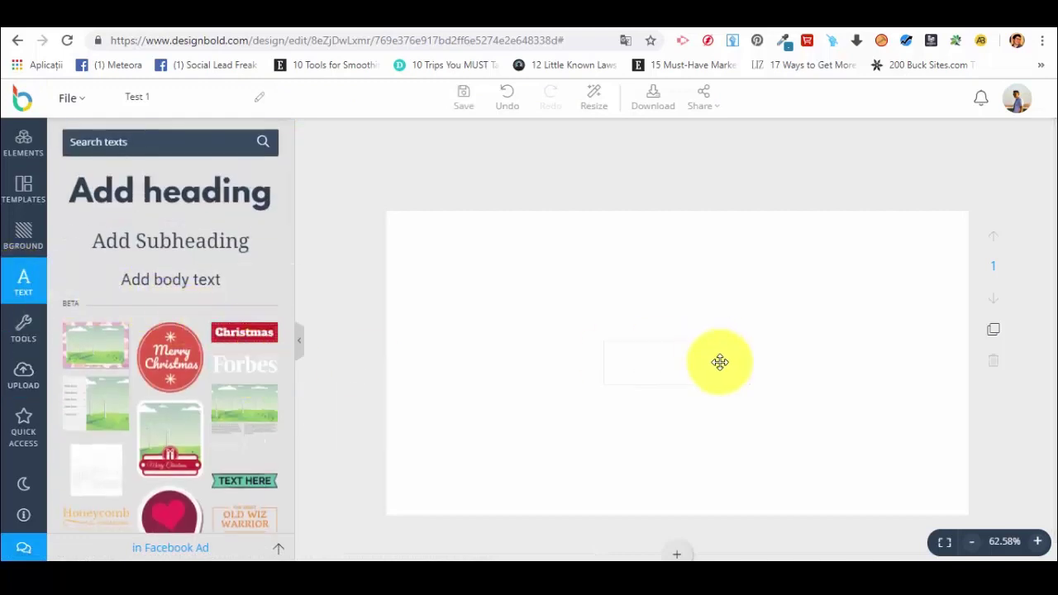
click(720, 362)
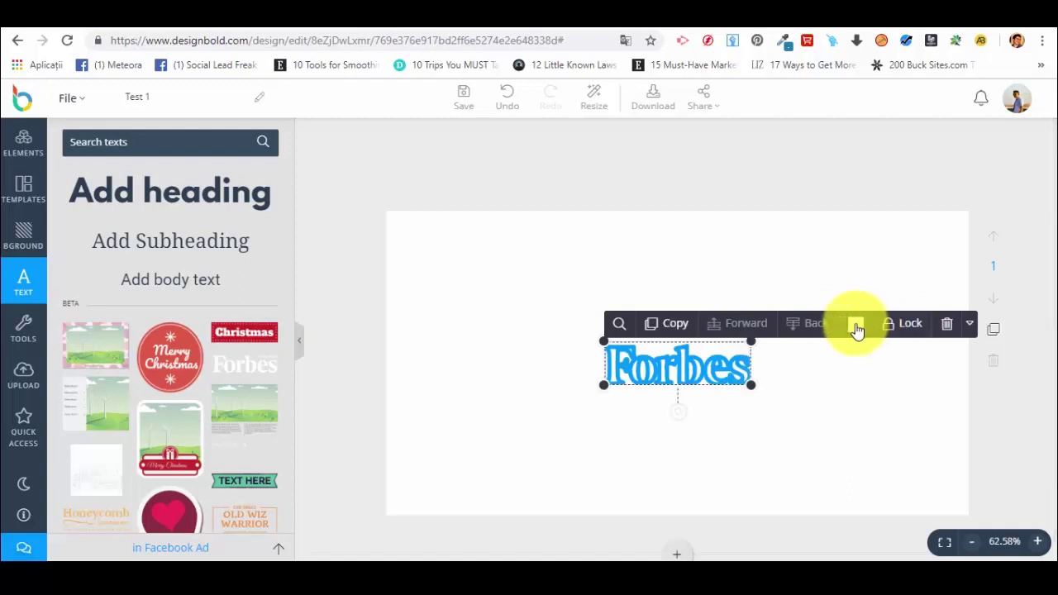
click(856, 325)
click(515, 353)
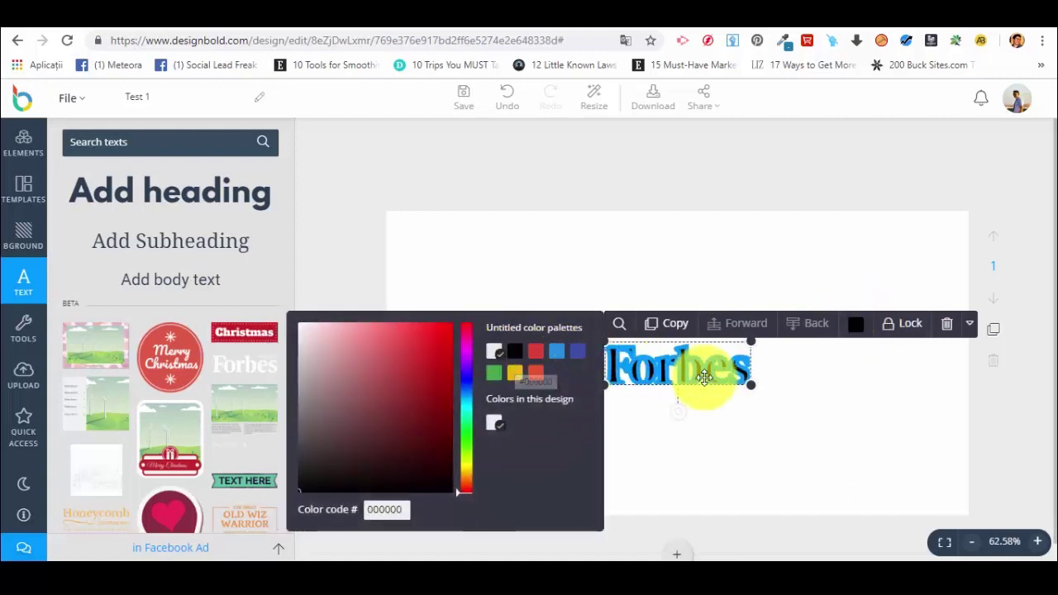
click(685, 350)
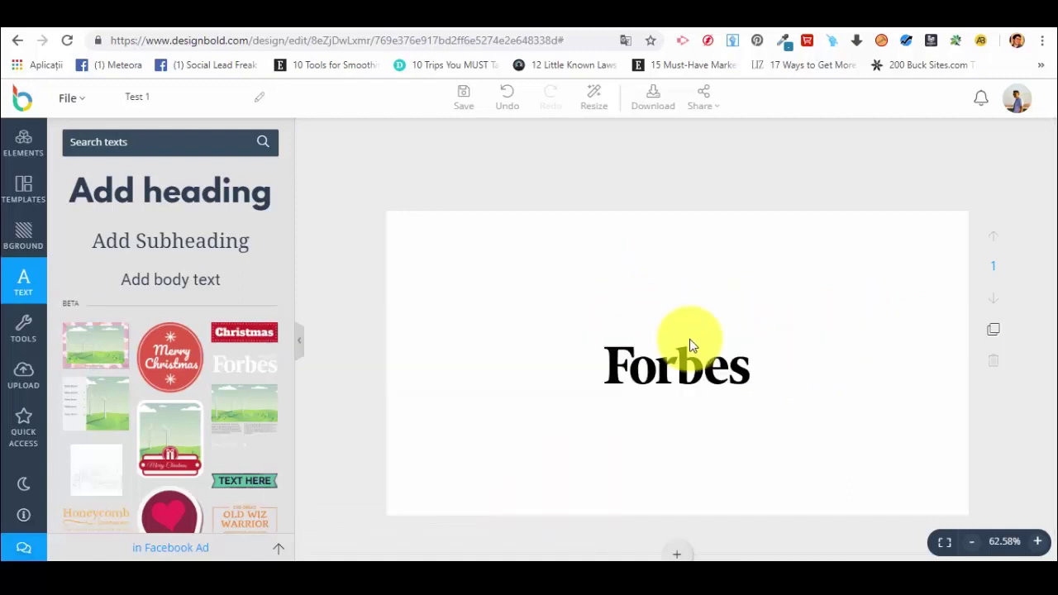
Look up the Forbes graphic in the element library, starting from the copy placed on the page
click(686, 378)
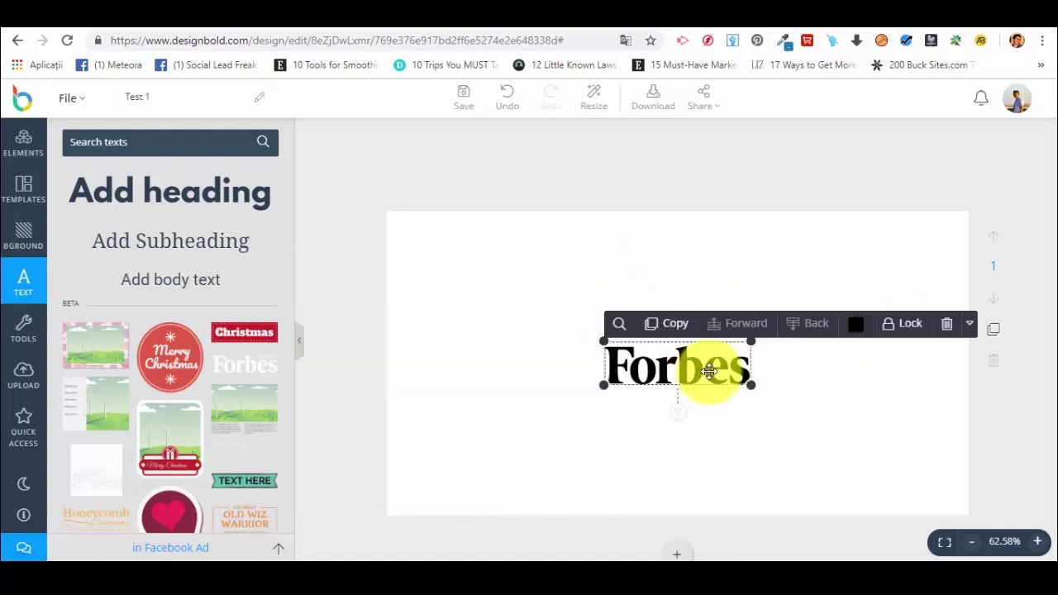
click(972, 324)
click(619, 324)
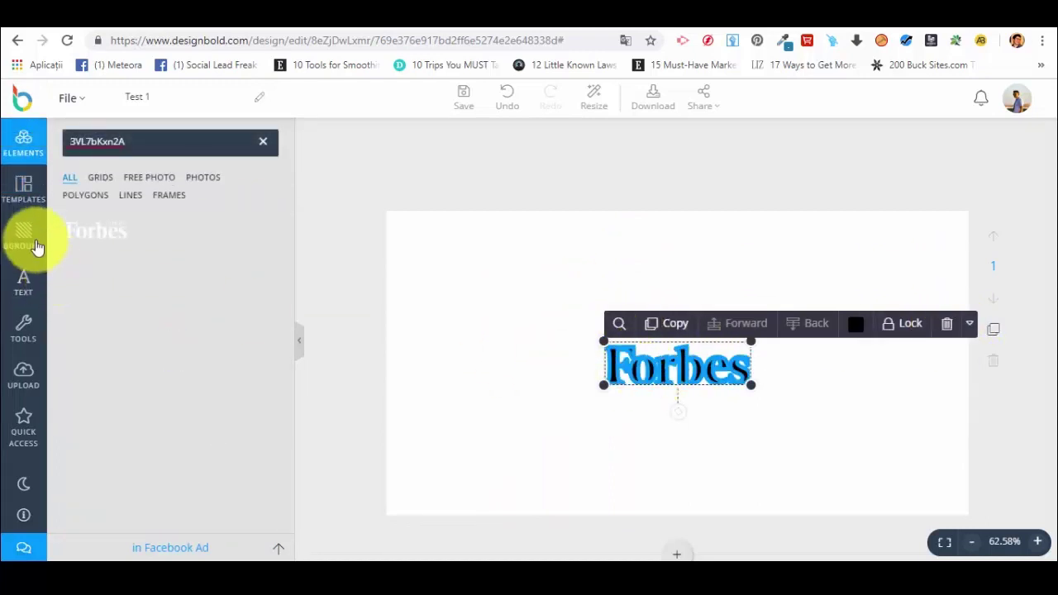
Add a heading text to the page and move it below the Forbes graphic
click(25, 281)
click(238, 202)
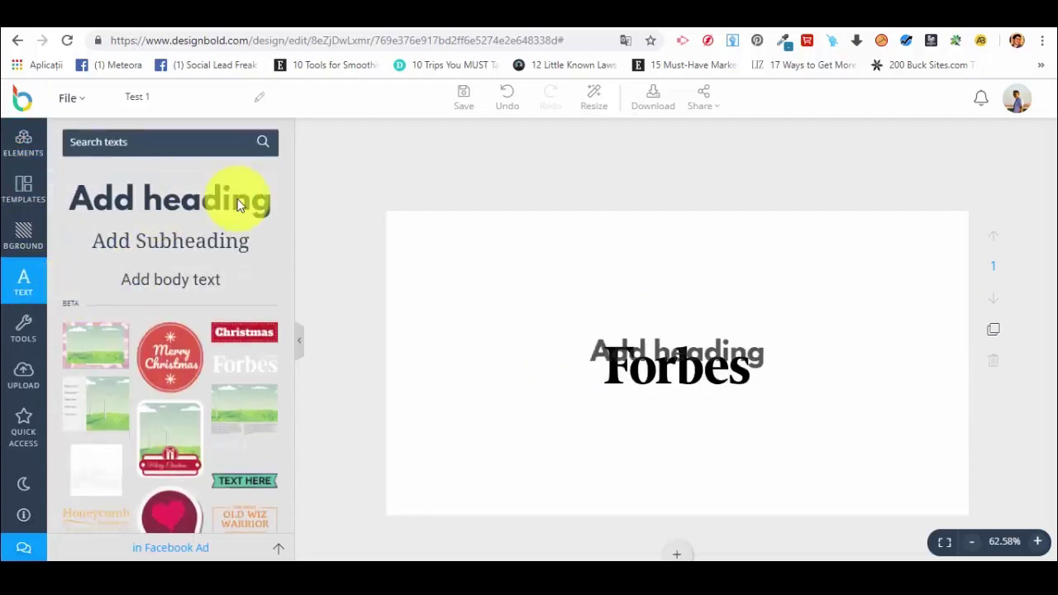
double_click(690, 360)
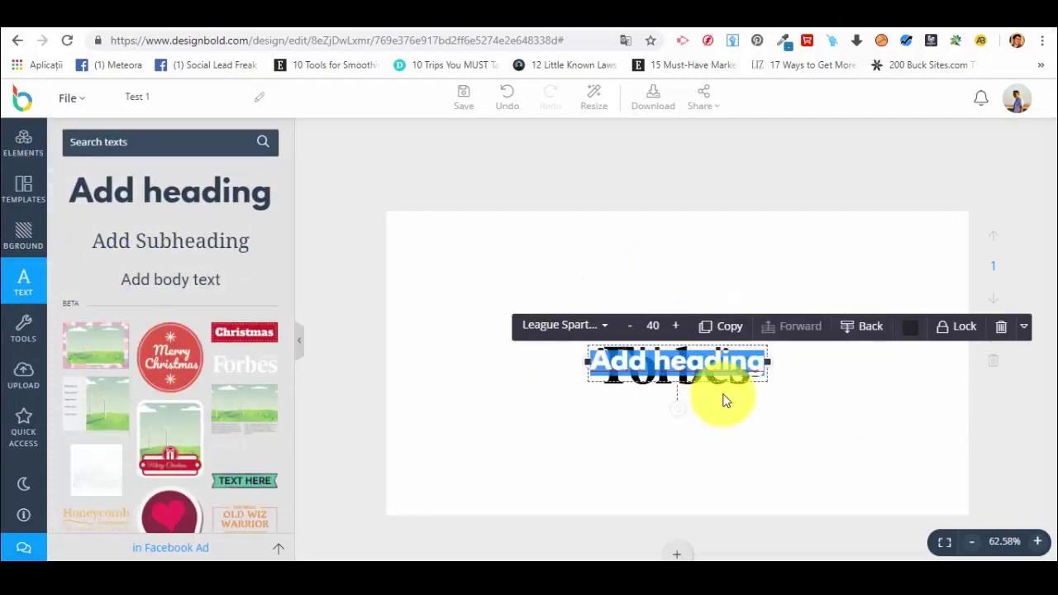
drag(717, 375, 726, 440)
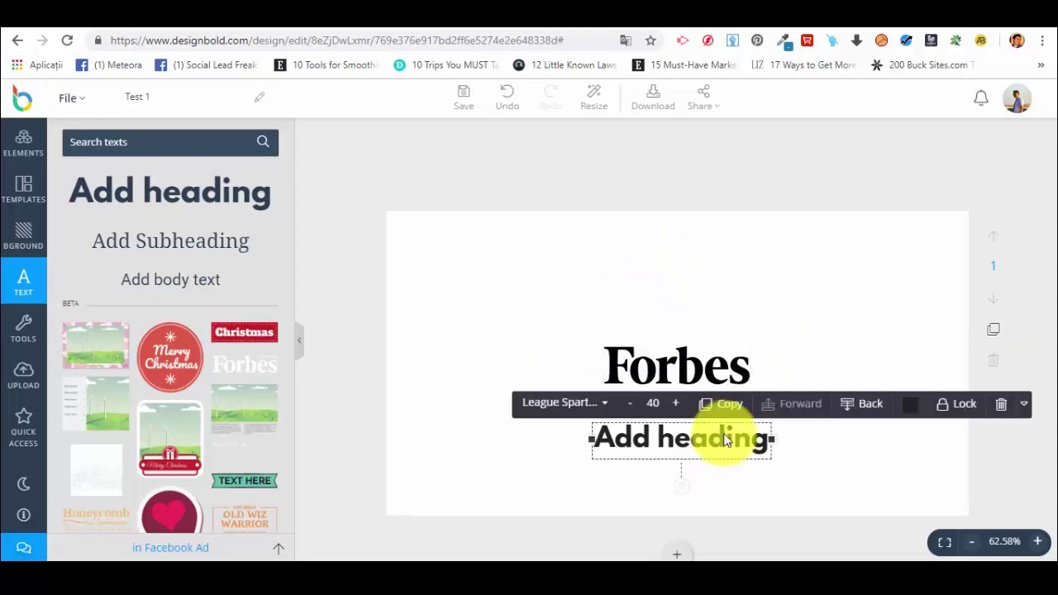
Search the fonts for "nati" and apply the uploaded National Cartoon font to the heading
click(567, 403)
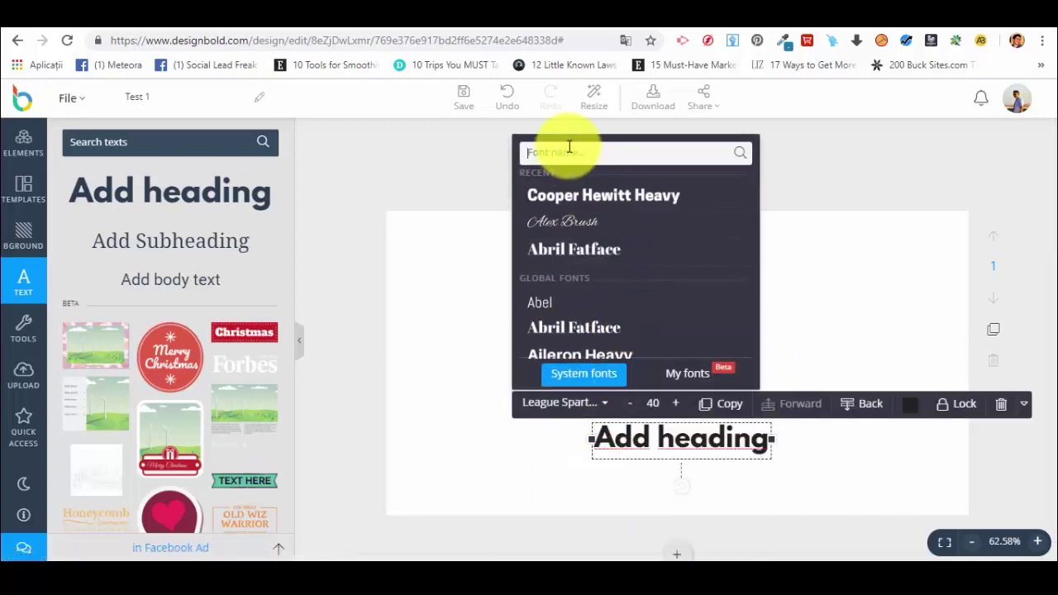
text(nat)
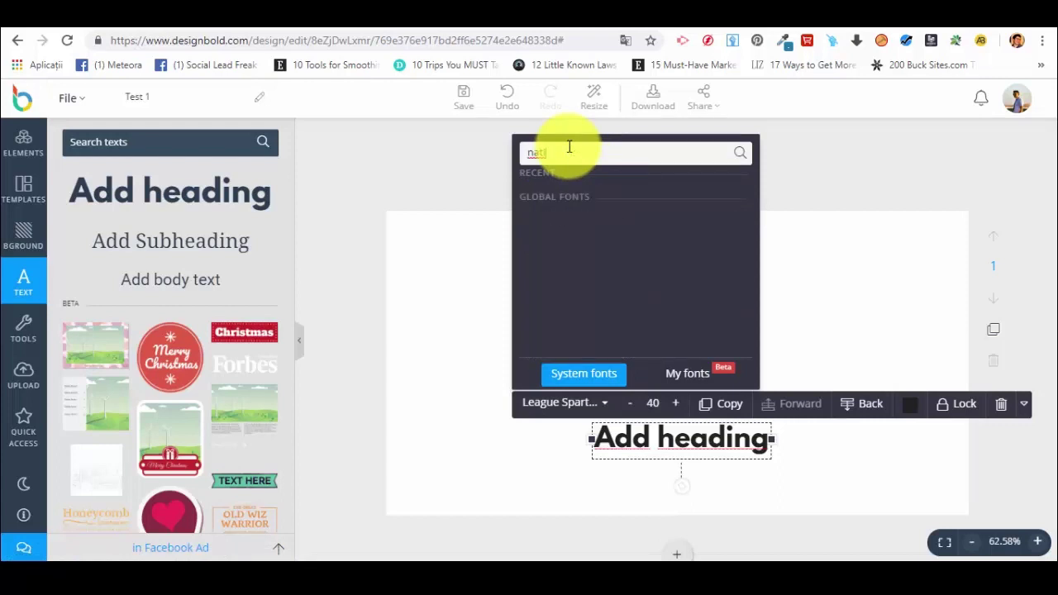
text(i)
click(683, 376)
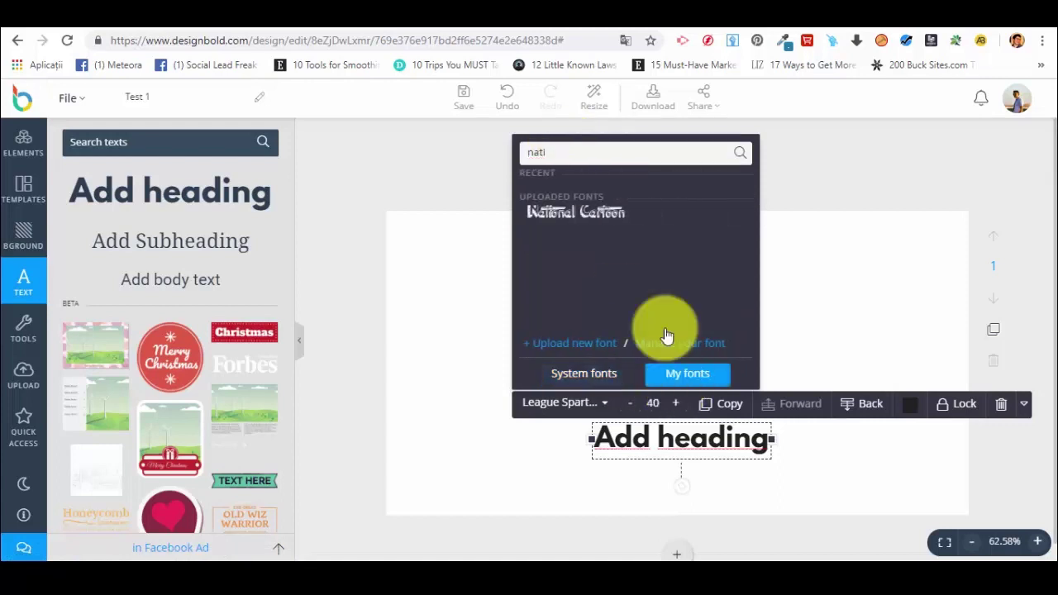
click(577, 216)
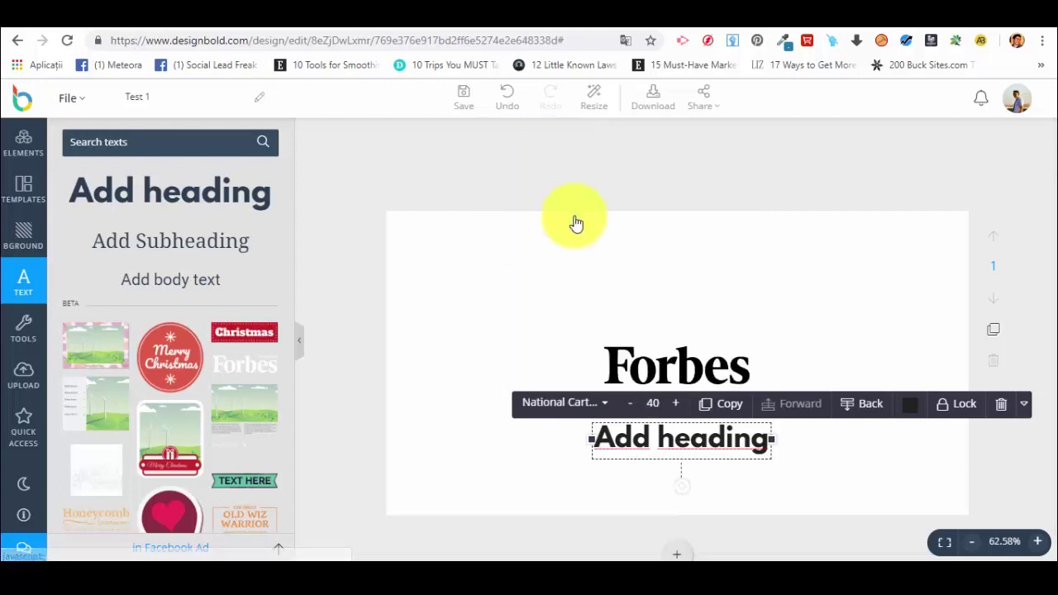
Replace the heading text with "Test 1" and enlarge its font size to 104
double_click(747, 446)
text(Test)
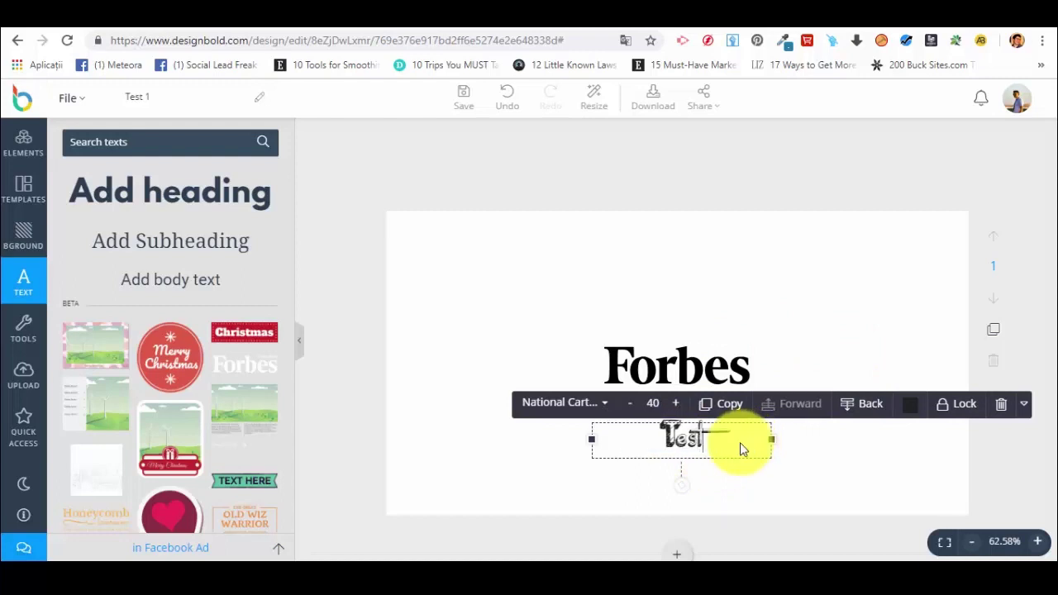
text( 2)
drag(757, 437, 628, 447)
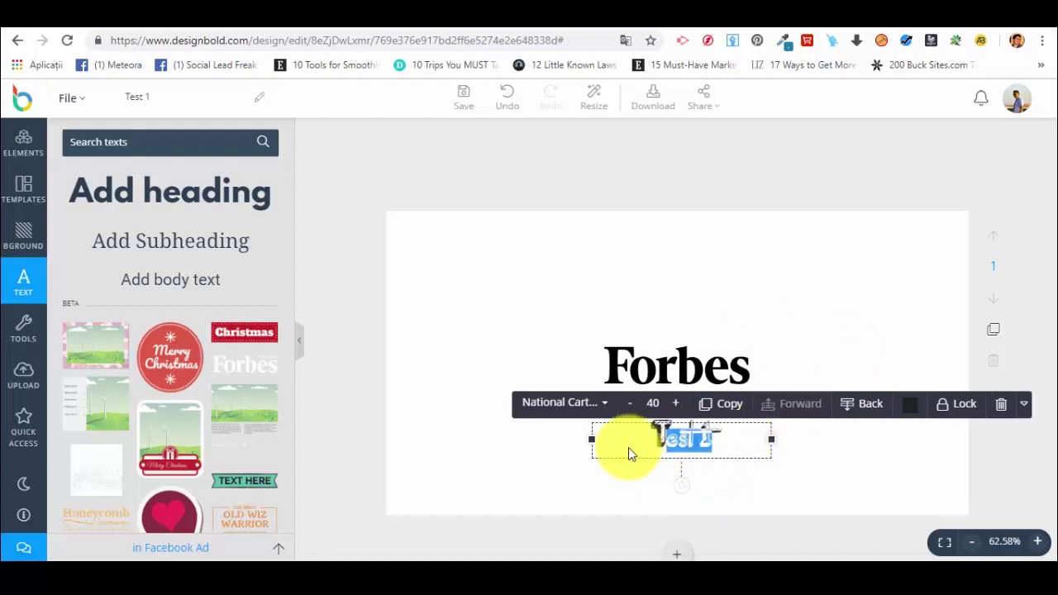
click(677, 404)
click(676, 403)
click(676, 403)
click(677, 403)
click(823, 486)
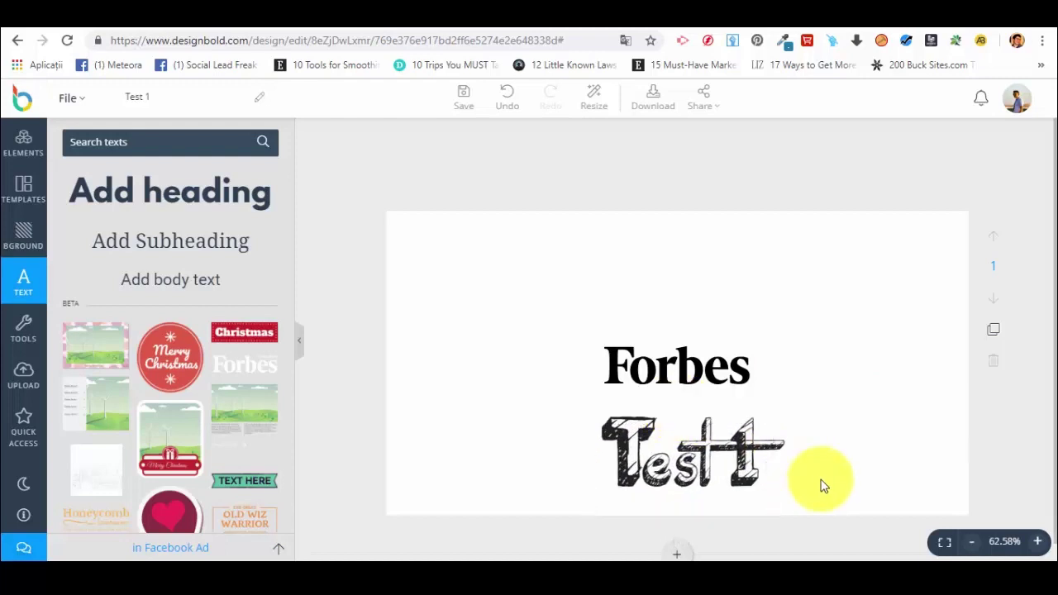
Move the Test 1 text above the Forbes graphic and delete the Forbes graphic
drag(728, 437, 717, 294)
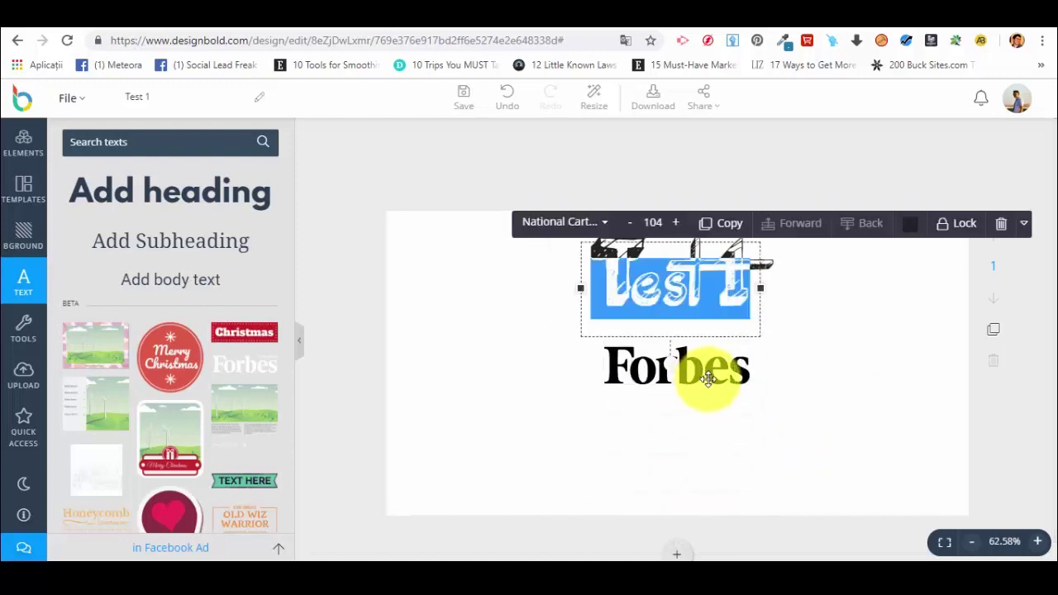
click(708, 379)
click(945, 325)
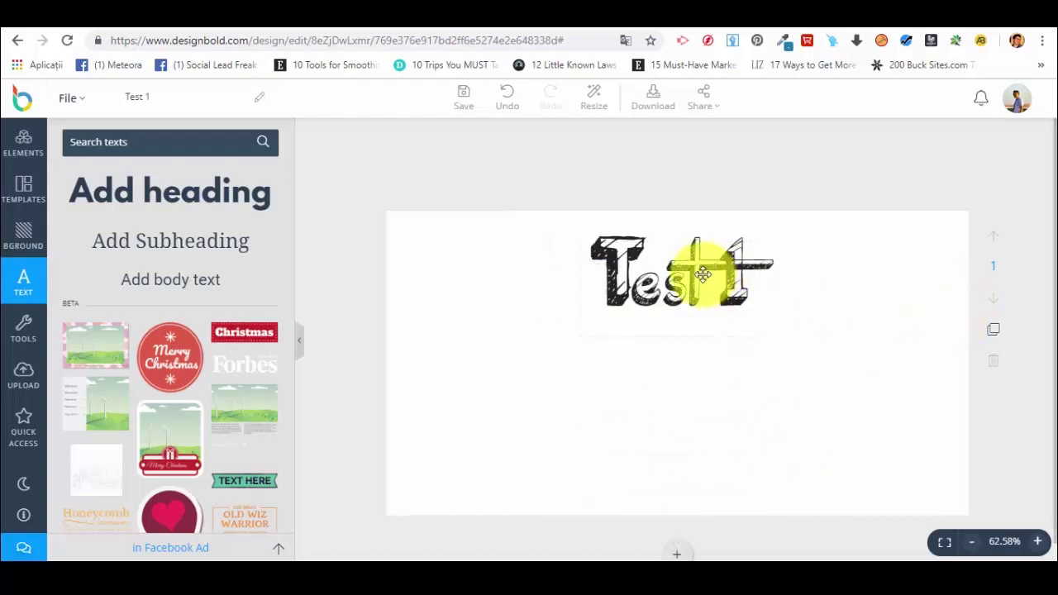
click(653, 325)
click(679, 386)
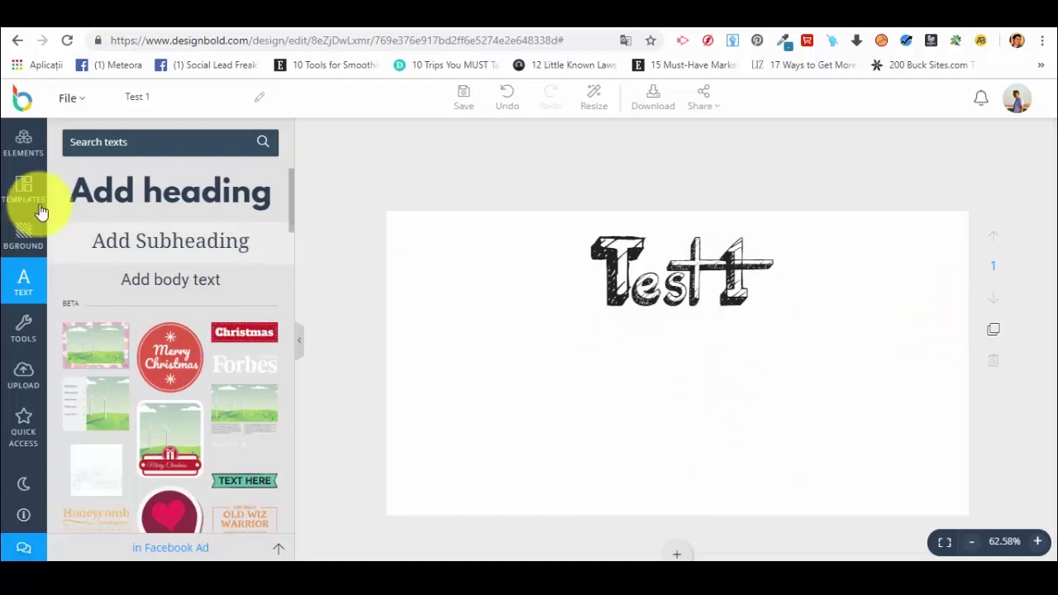
Review the uploaded National Cartoon font in the font uploads and delete the Test 1 text from the page
click(23, 376)
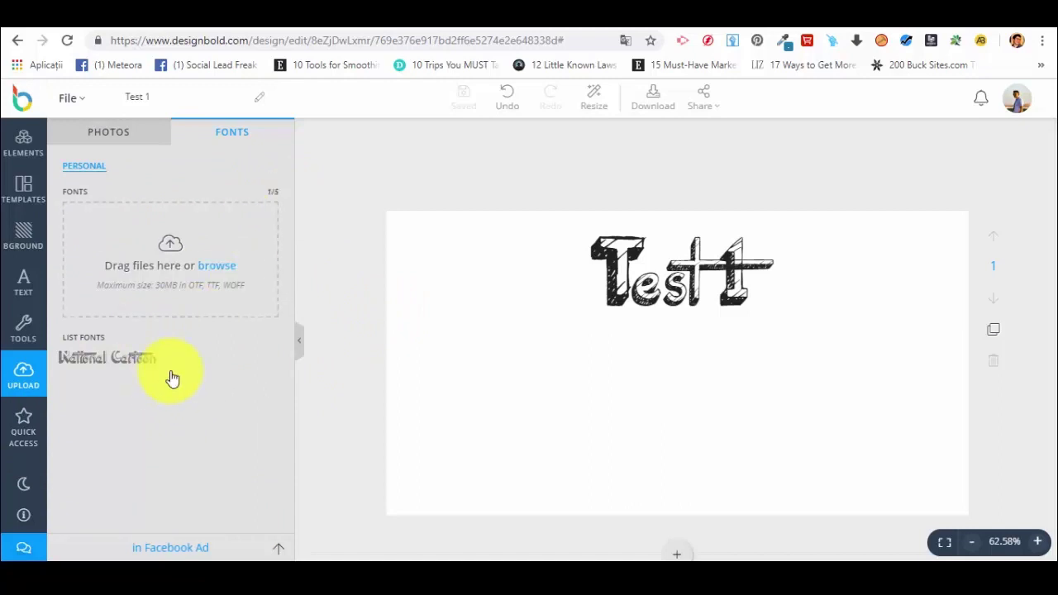
mouse_move(190, 372)
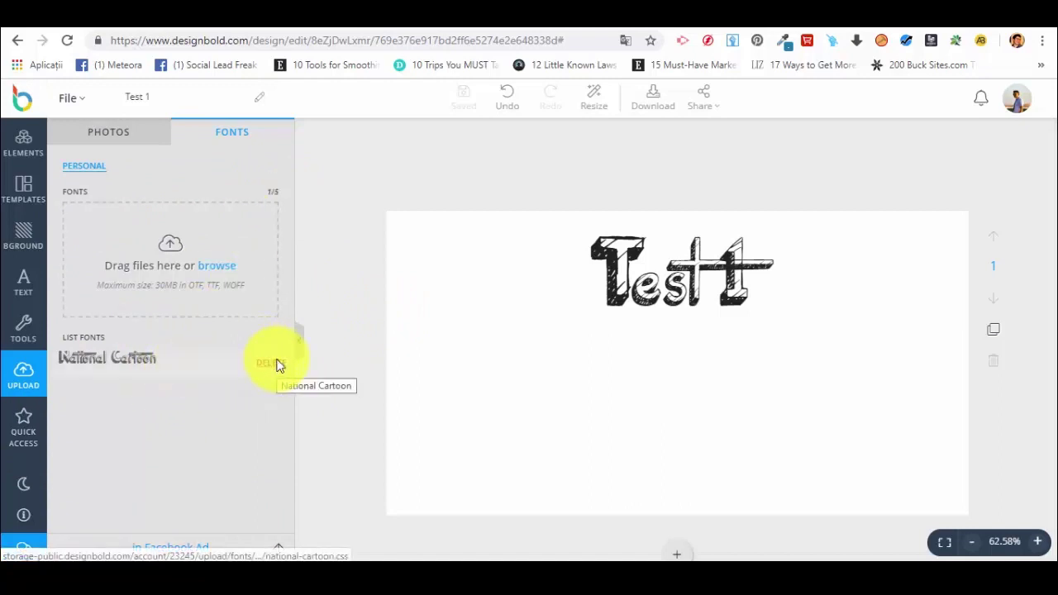
mouse_move(257, 377)
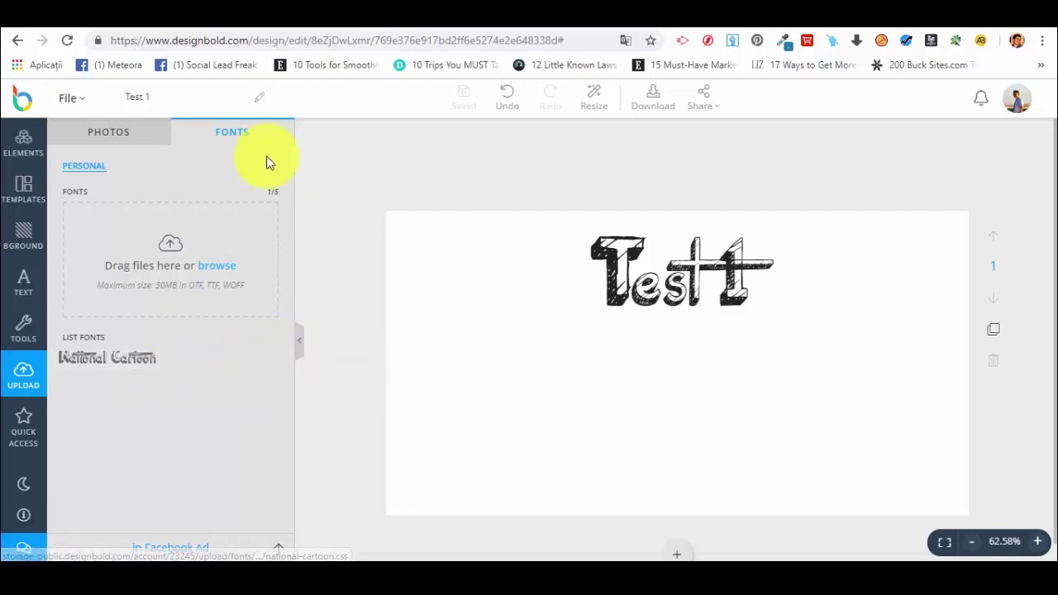
double_click(709, 281)
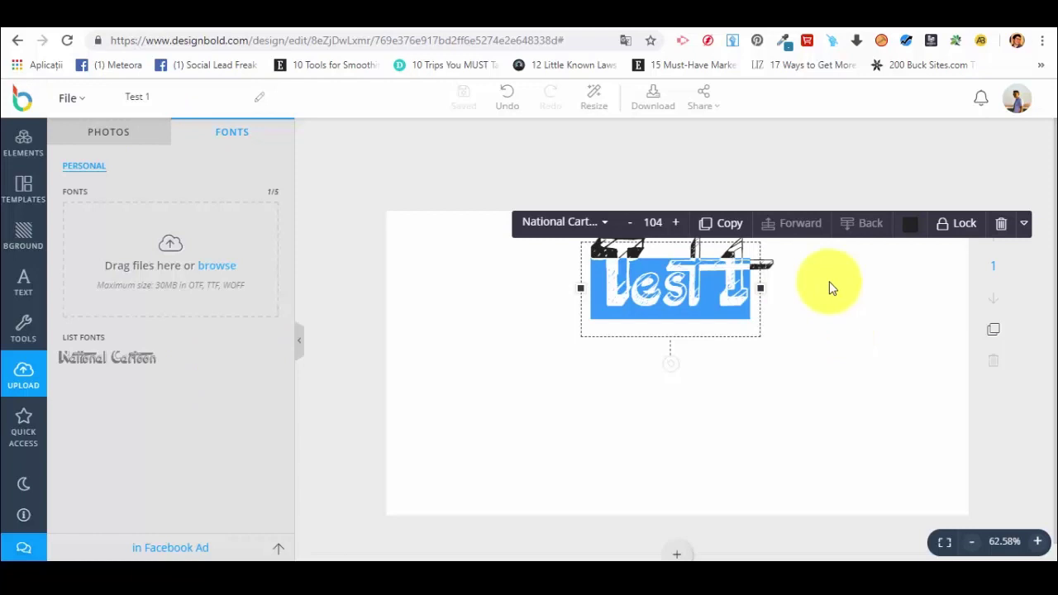
click(999, 222)
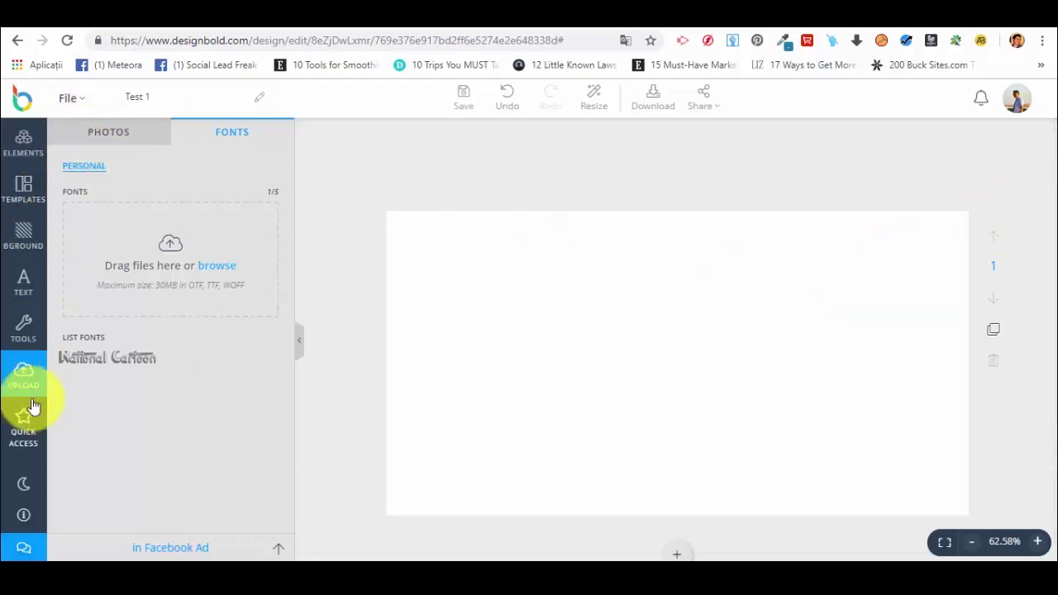
View the favorite and purchased item collections in Quick Access
click(28, 443)
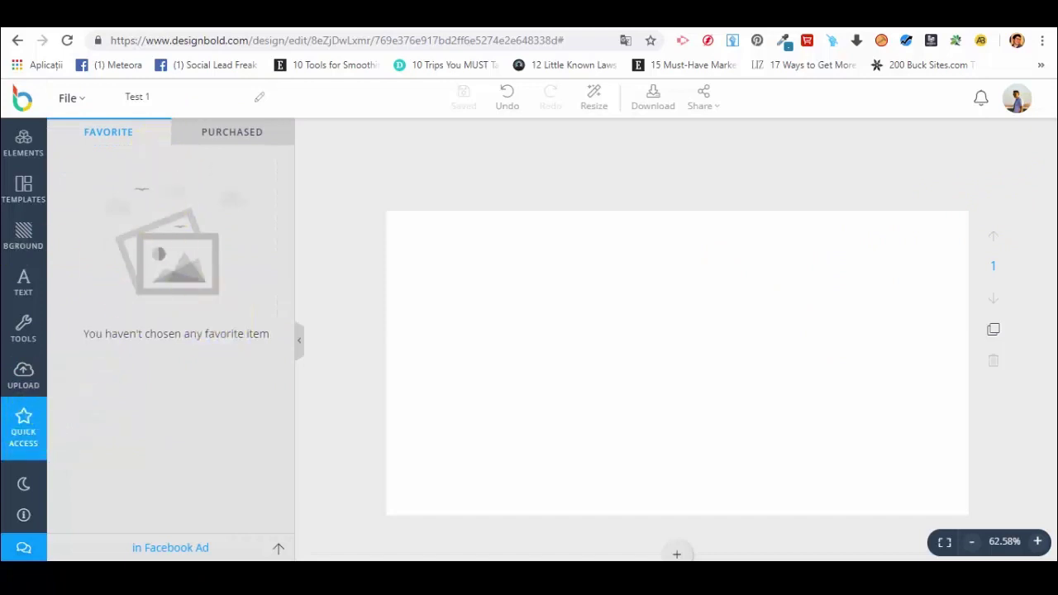
click(242, 147)
click(103, 133)
List all icons in the element library and mark the laughing face and thumbs-up icons as favorites
click(24, 145)
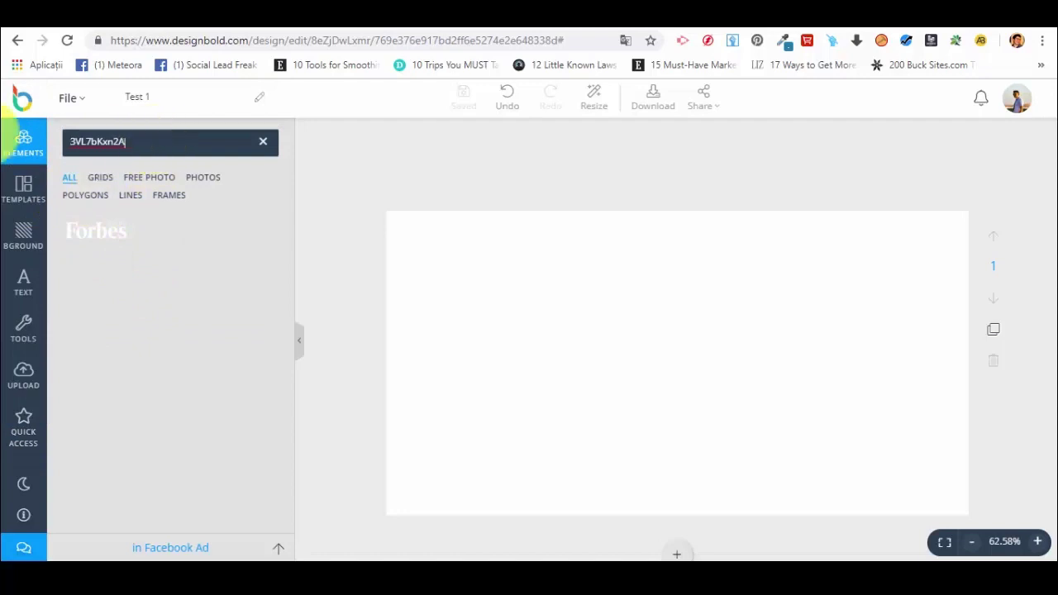
click(4, 149)
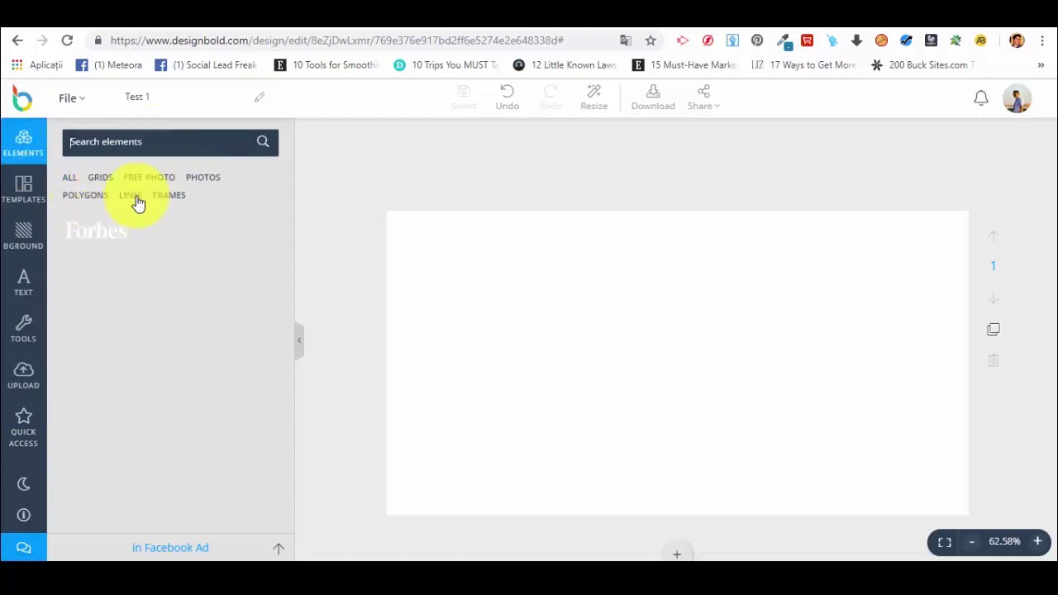
click(69, 177)
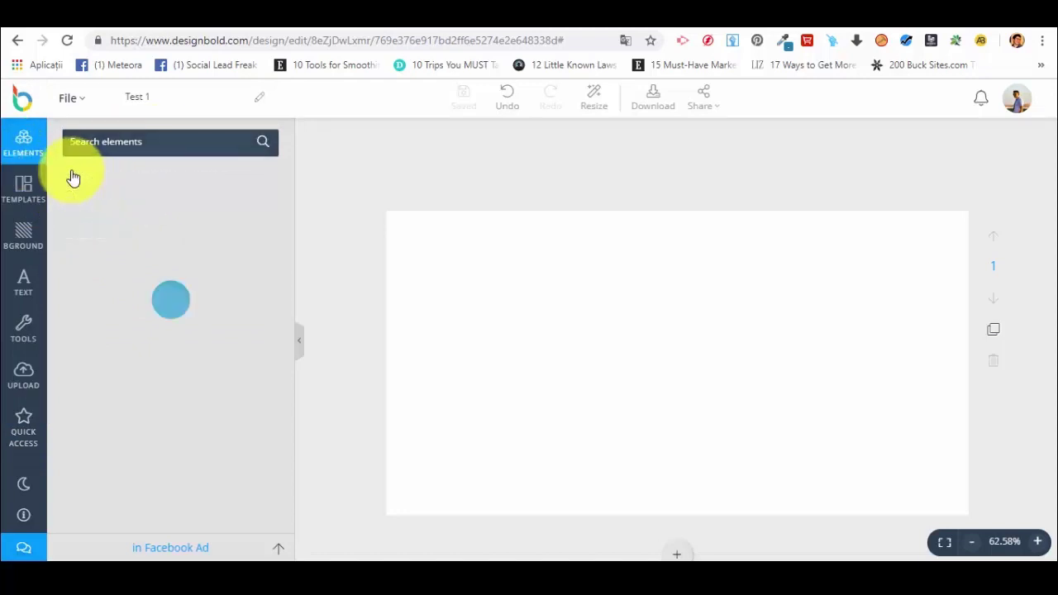
scroll(210, 282, down, 5)
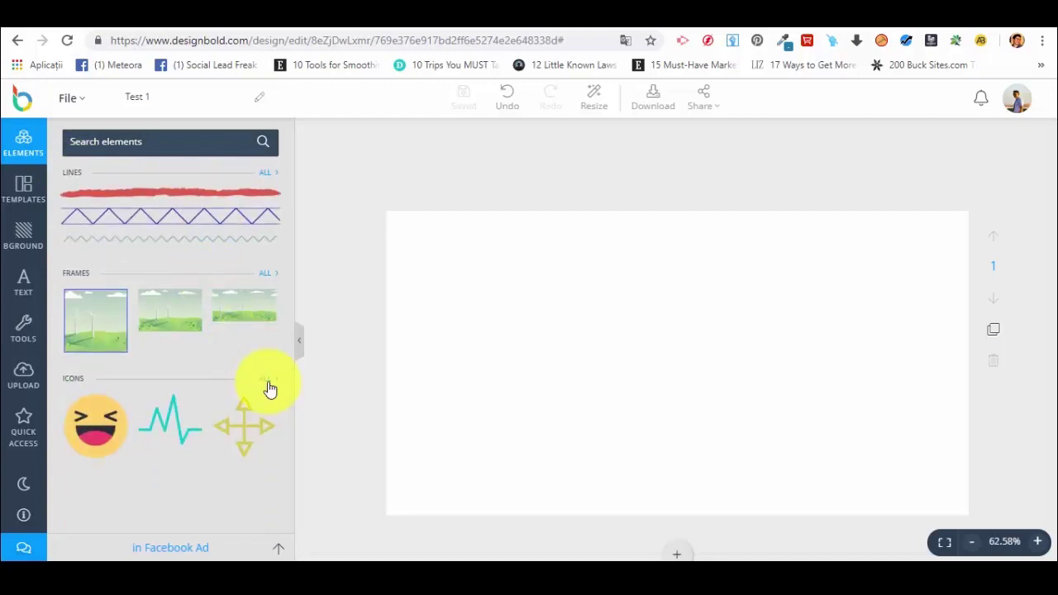
click(267, 381)
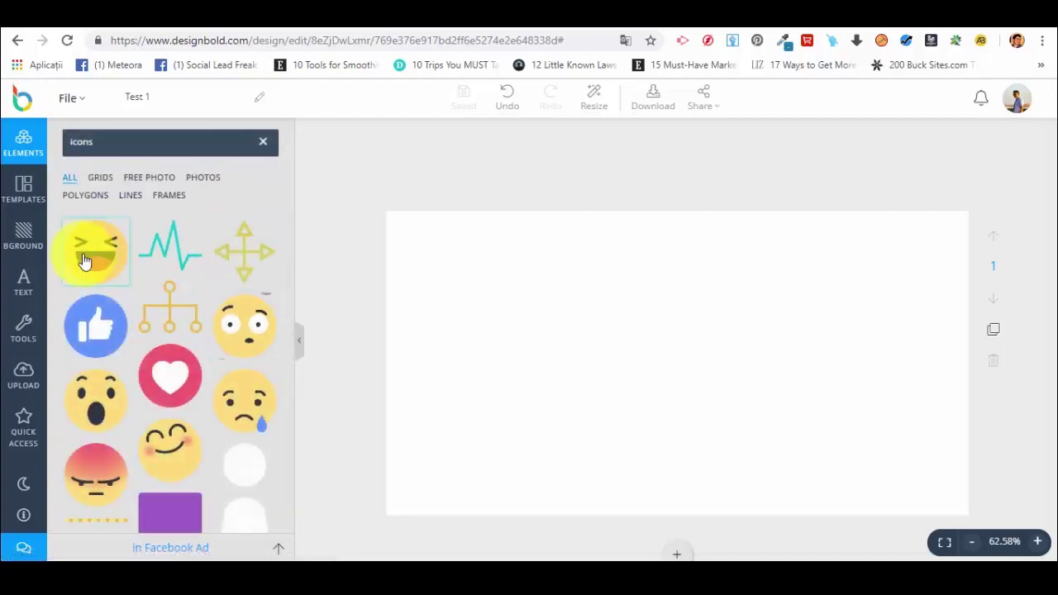
click(120, 232)
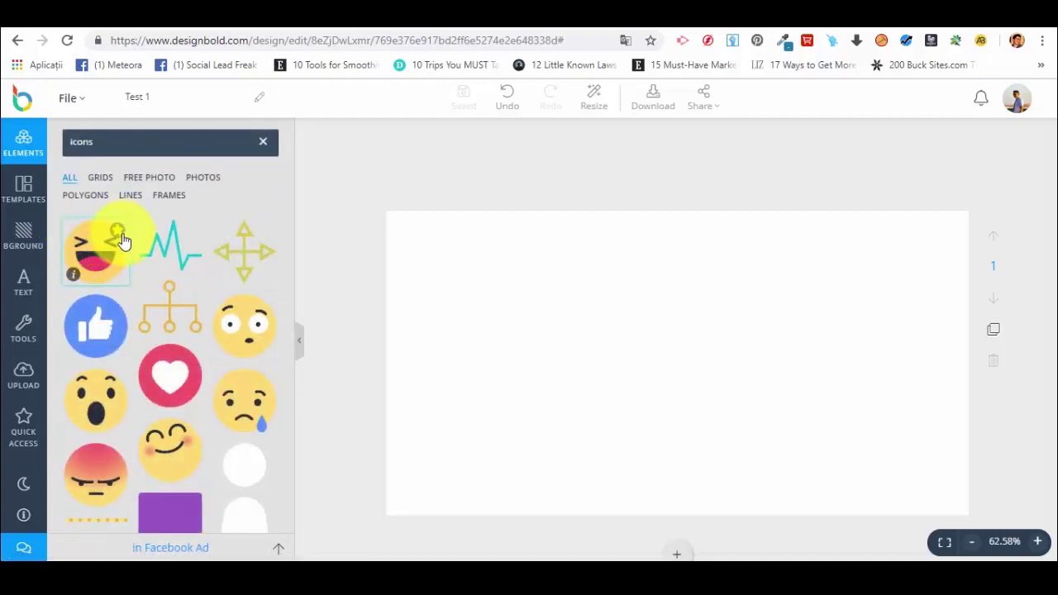
click(120, 311)
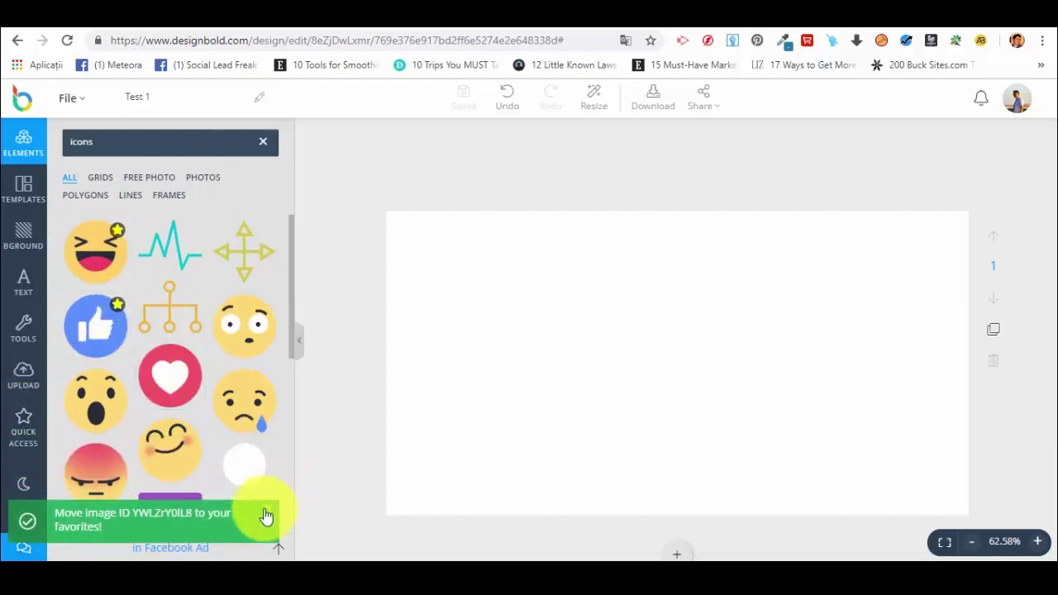
Place the thumbs-up icon from the favorites on the page and delete it again
click(25, 430)
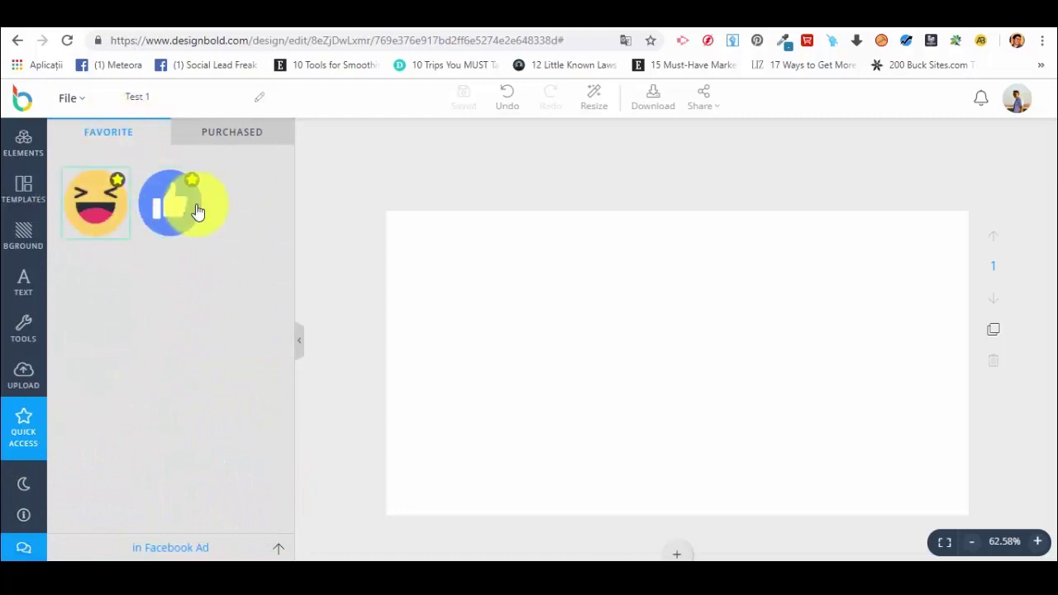
click(171, 200)
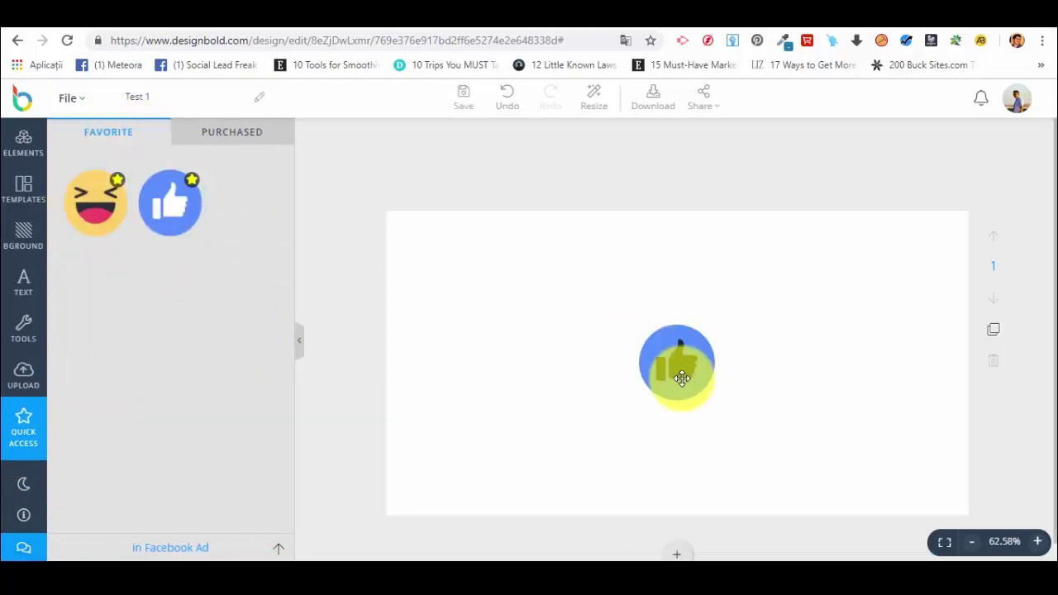
click(680, 364)
click(1020, 307)
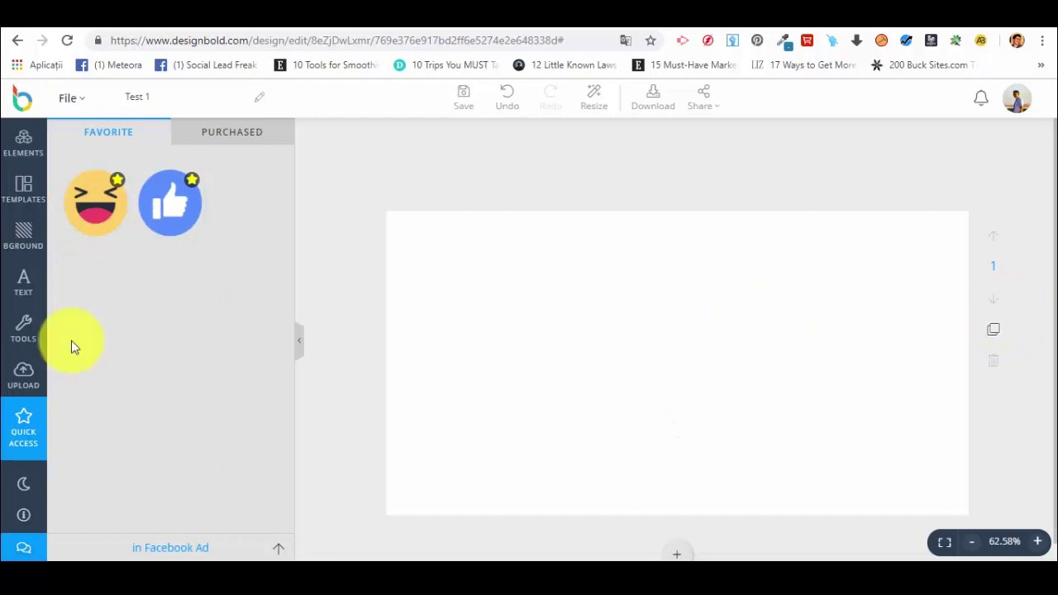
Check the collection of purchased items
click(243, 136)
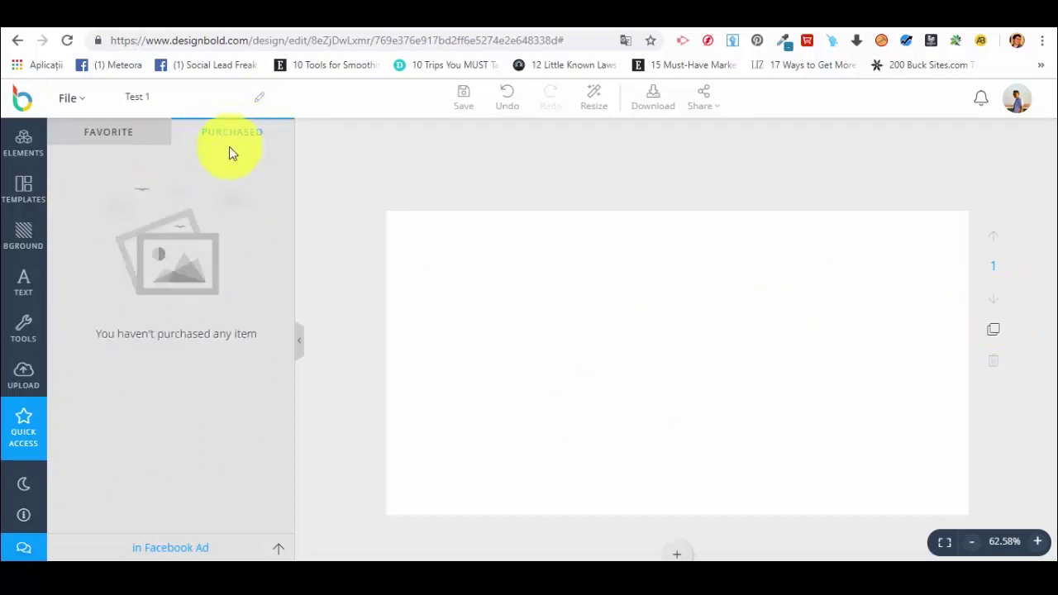